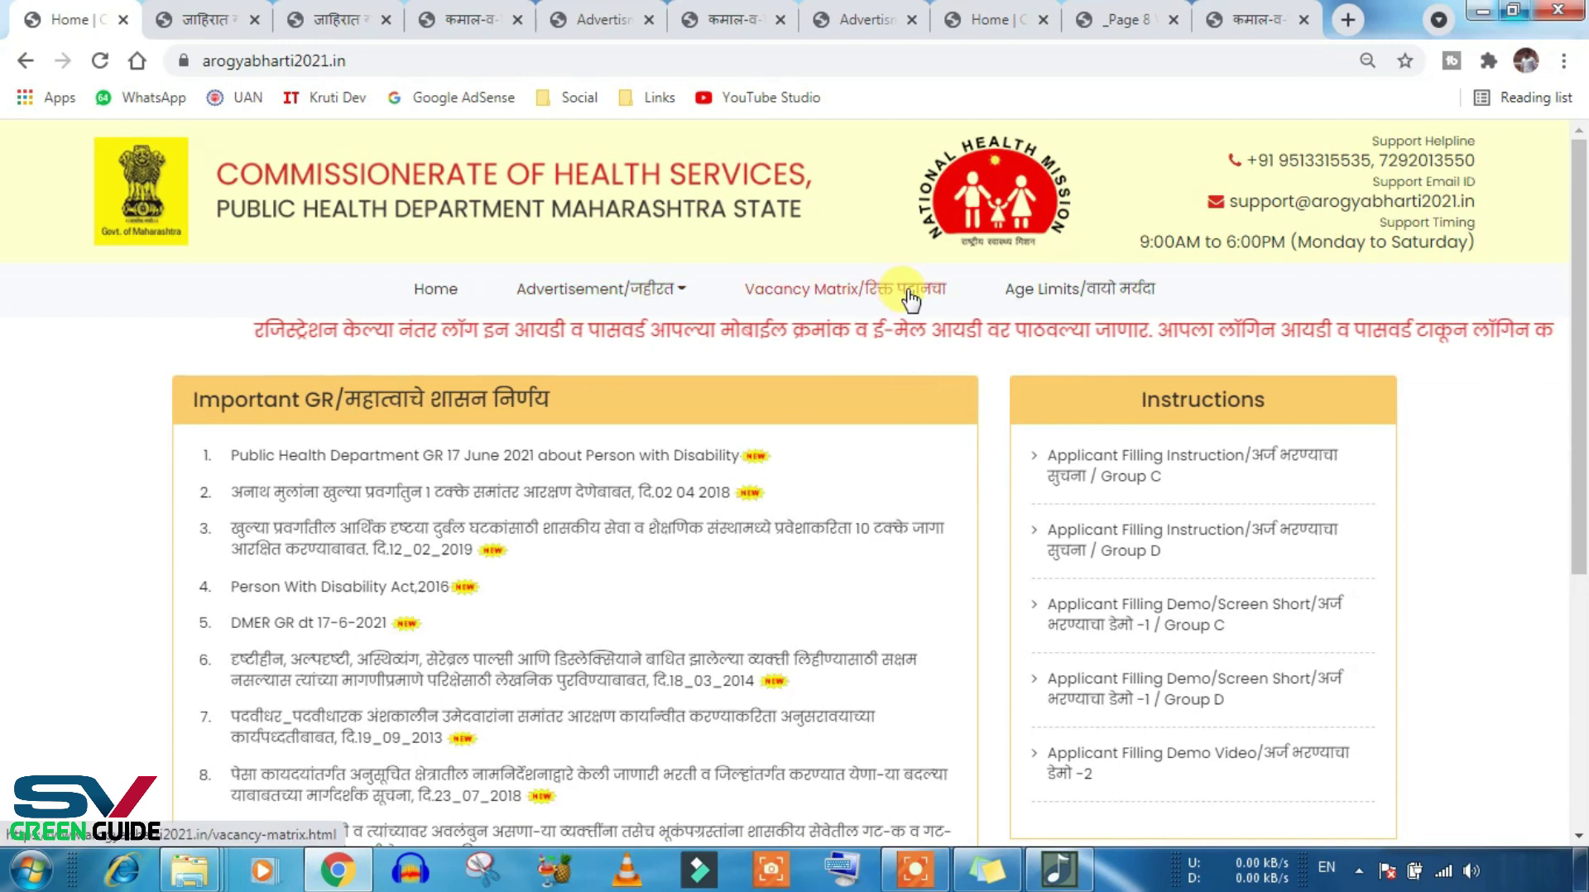
Step: Open the age limits document from the recruitment home page and review the age limits and examination fees
scroll(744, 542, down, 1)
scroll(744, 542, down, 3)
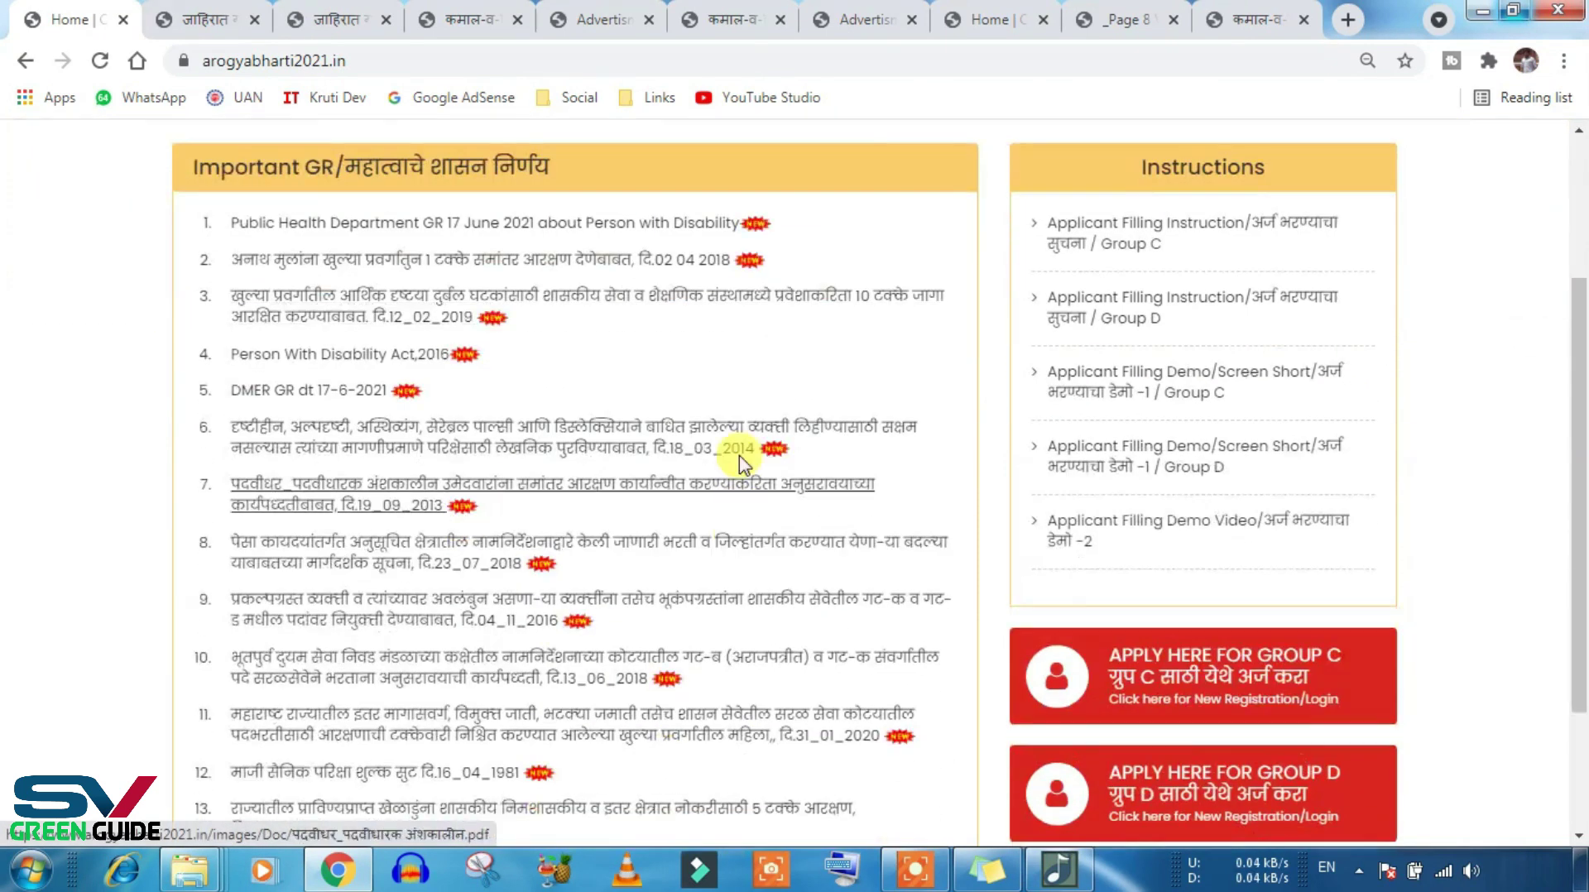
scroll(703, 530, up, 3)
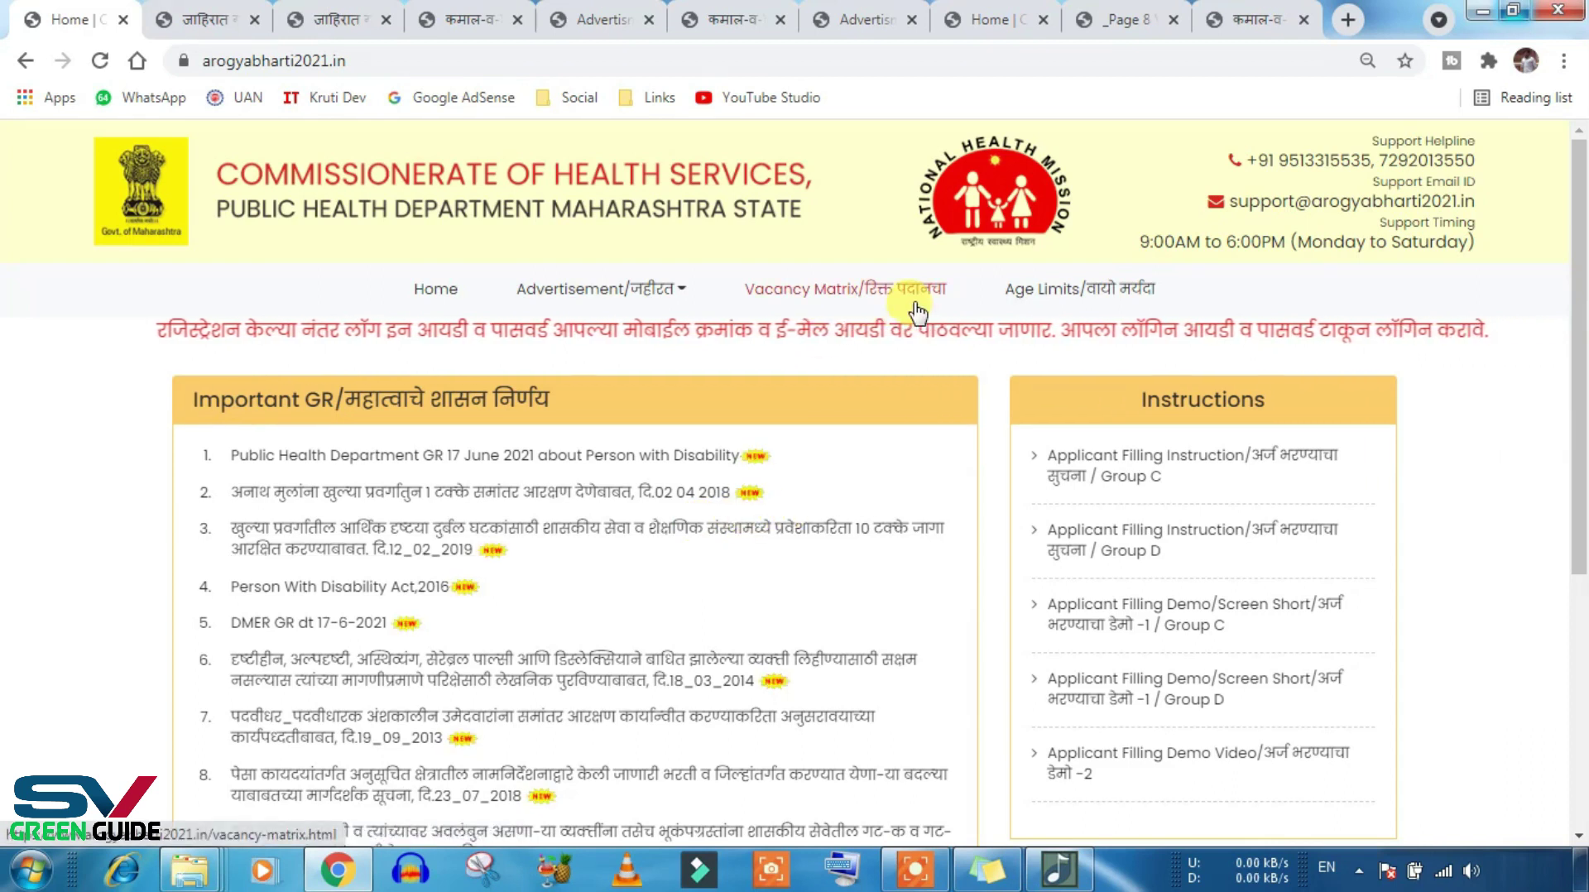
click(1103, 290)
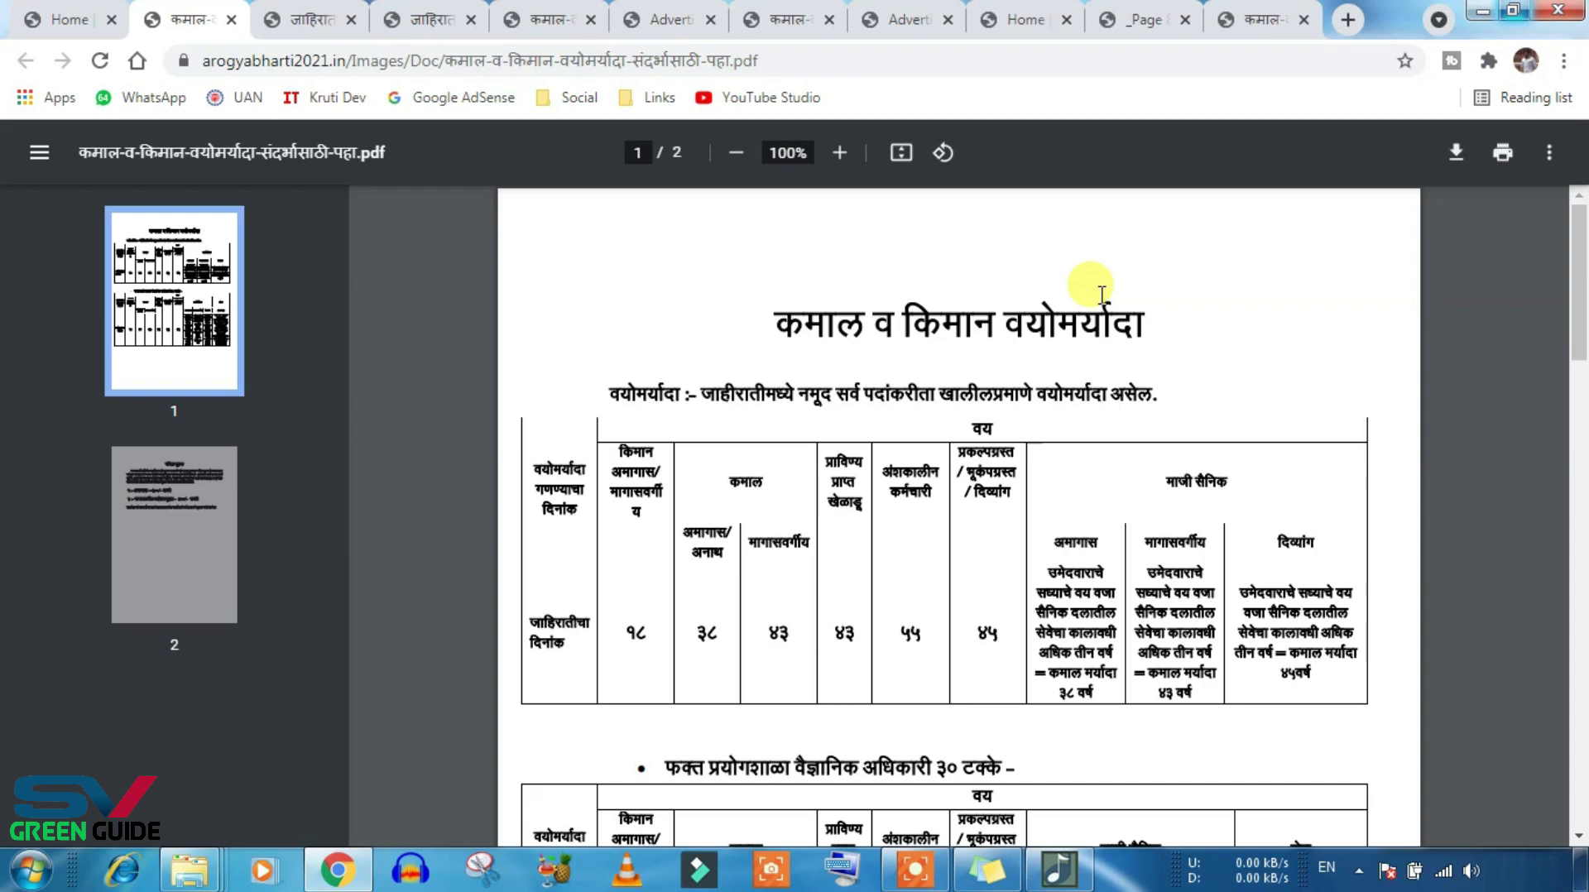
scroll(1103, 294, down, 12)
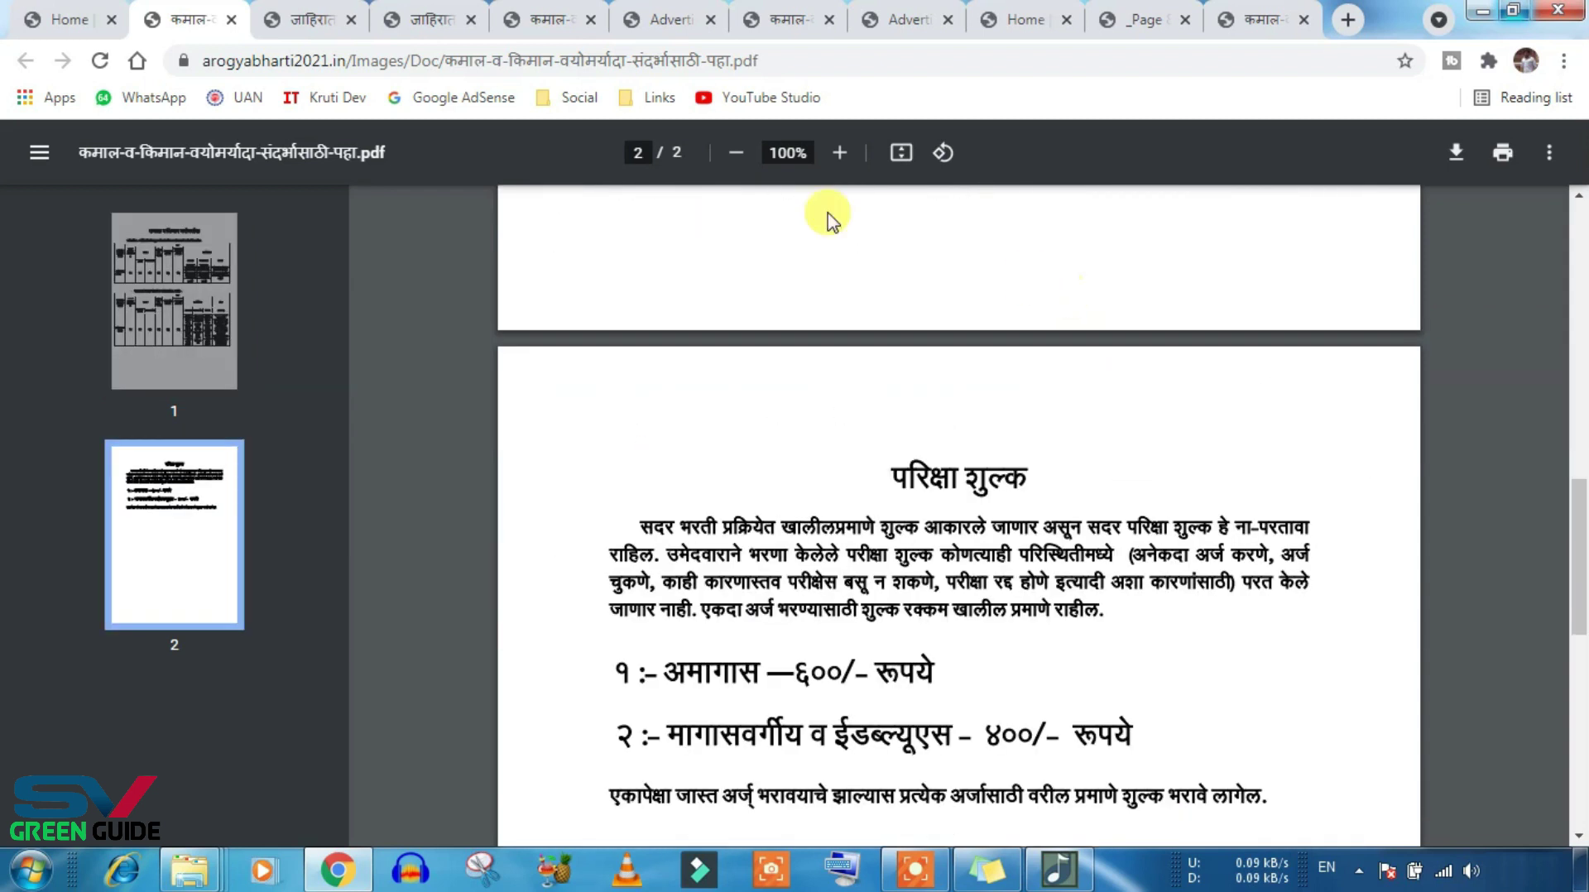
Step: Return to the recruitment home page and open the Group C new registration and login page
click(66, 19)
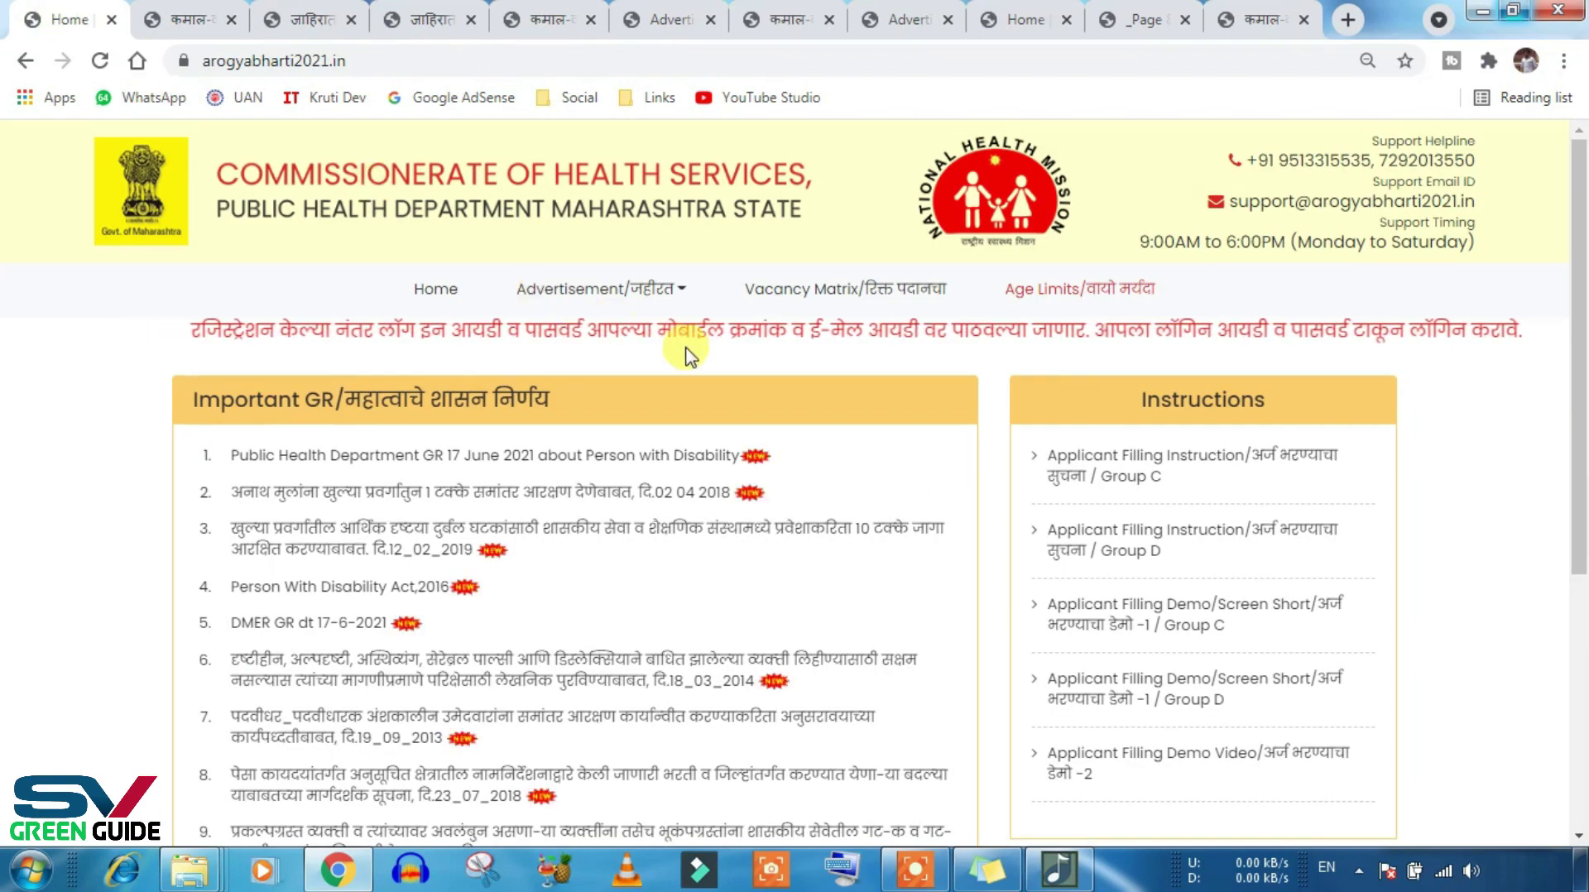
scroll(1266, 439, down, 3)
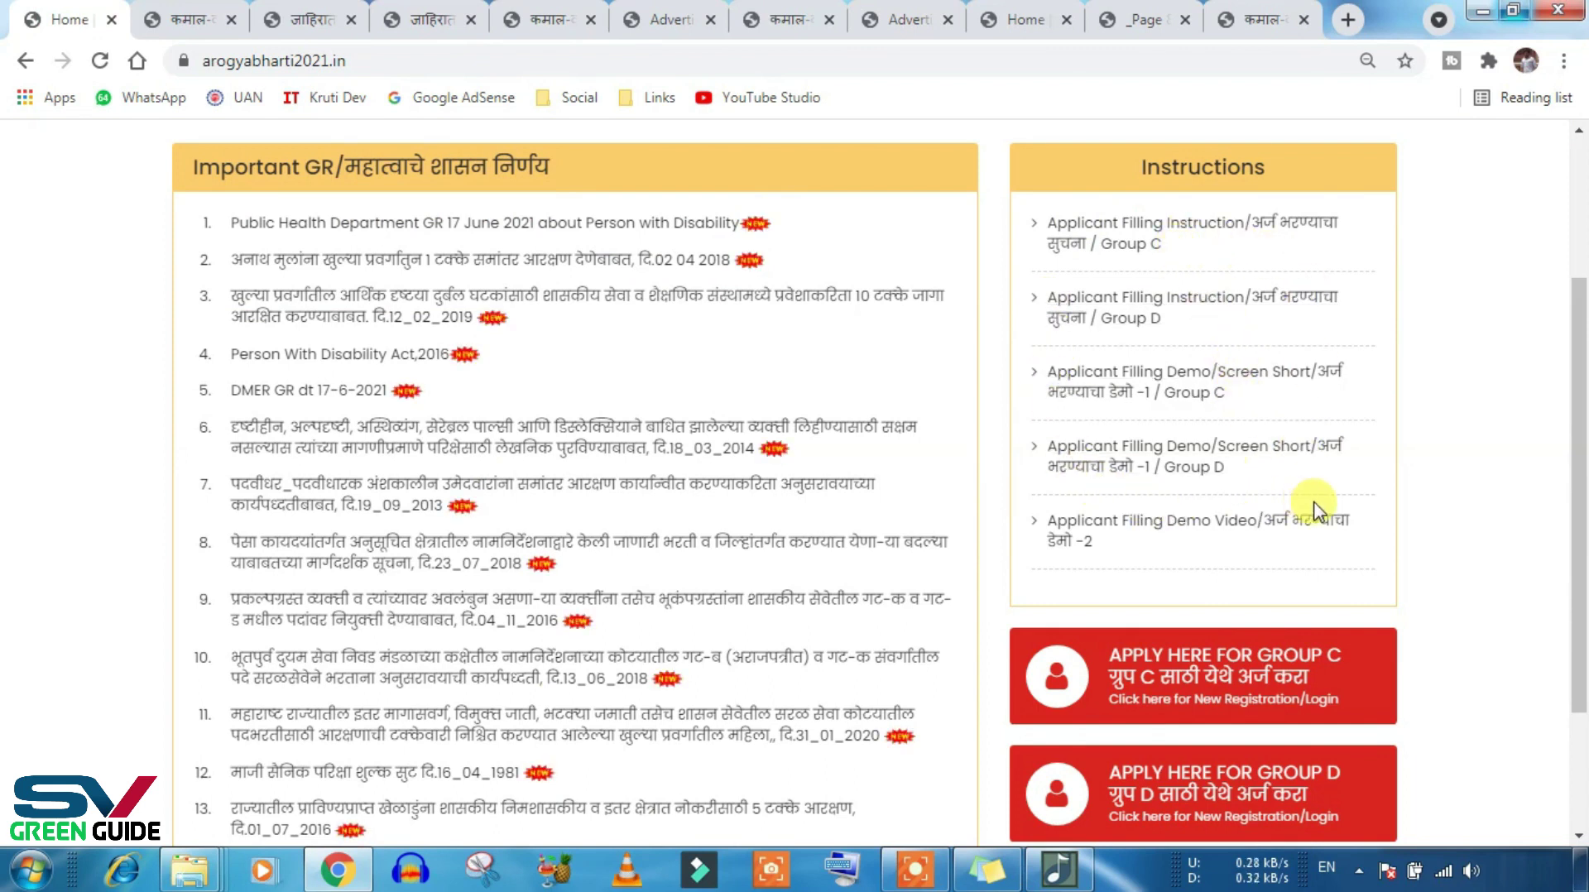
scroll(1365, 513, down, 2)
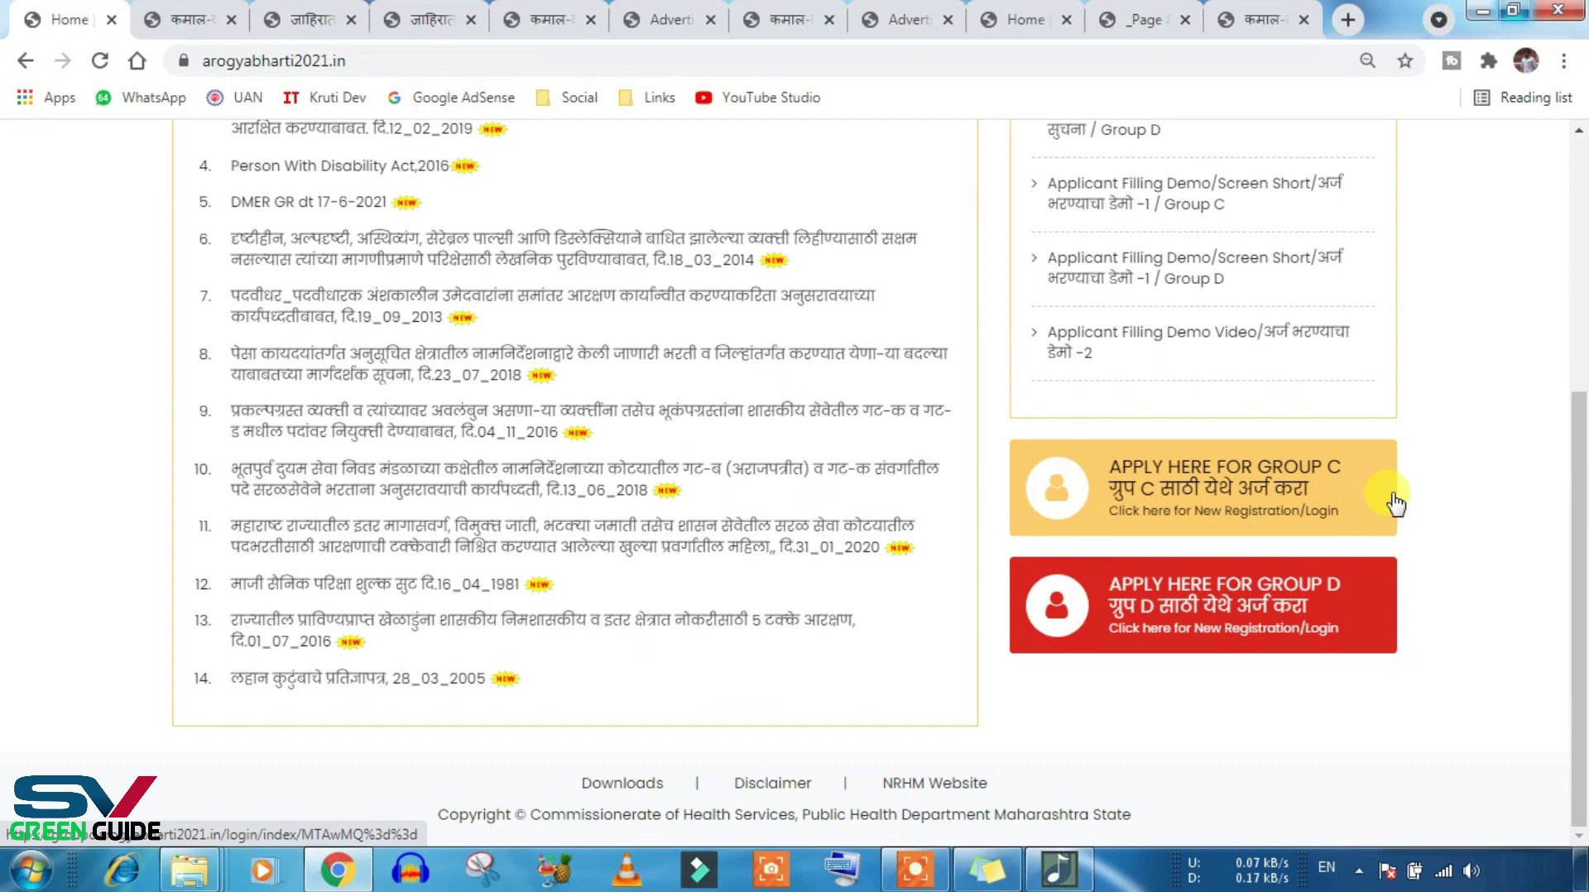
click(1201, 497)
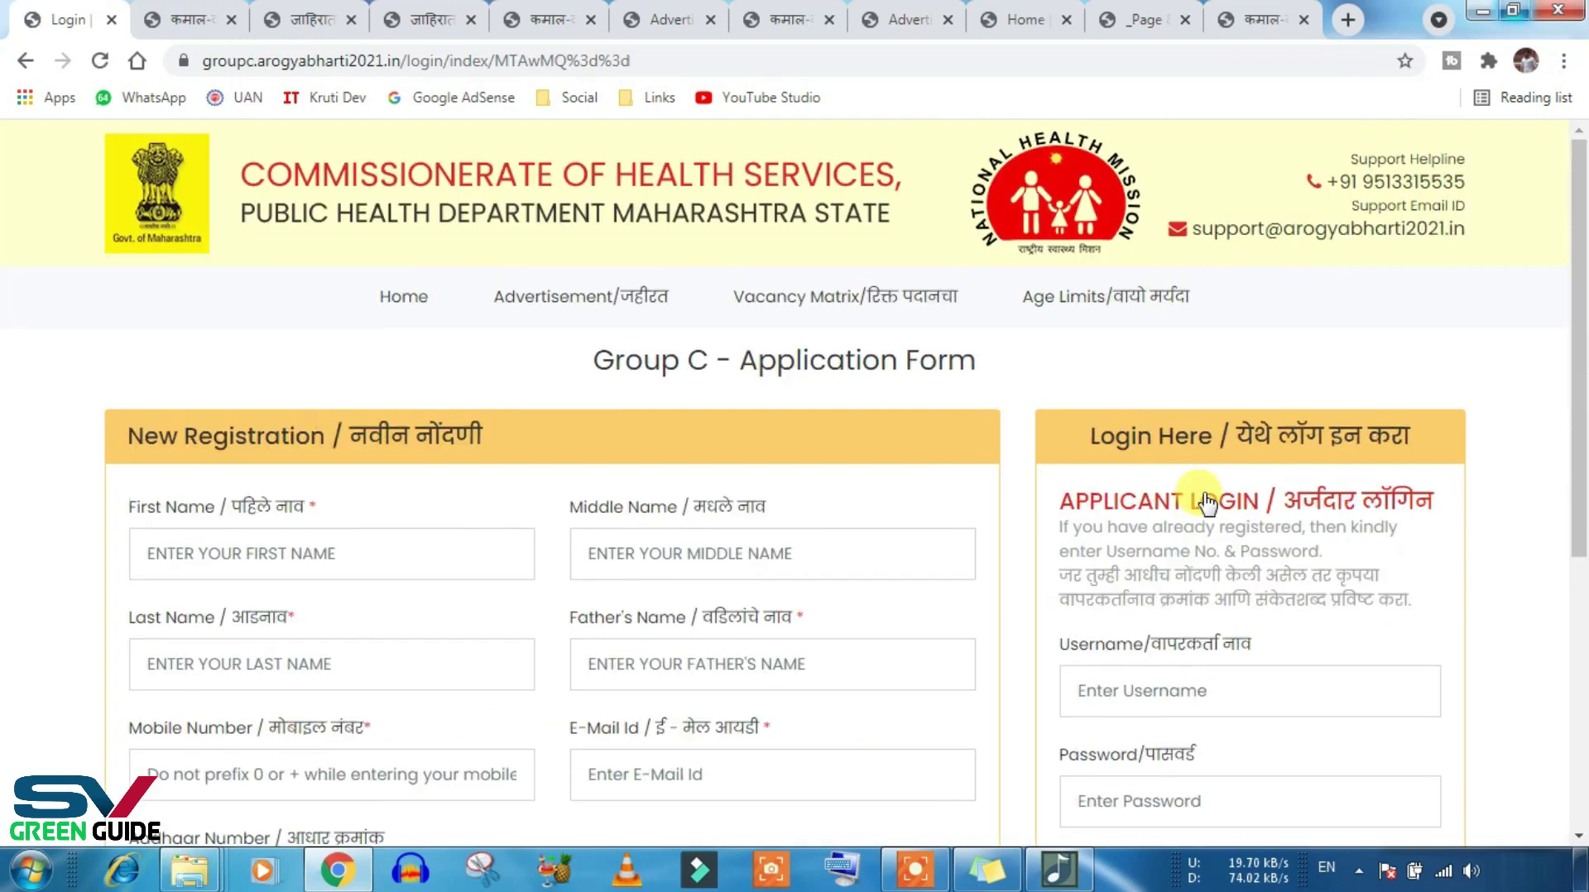
Step: Fill in the Group C new registration form with the applicant's names, father's name, mobile number, e-mail and Aadhaar number
scroll(1225, 513, down, 3)
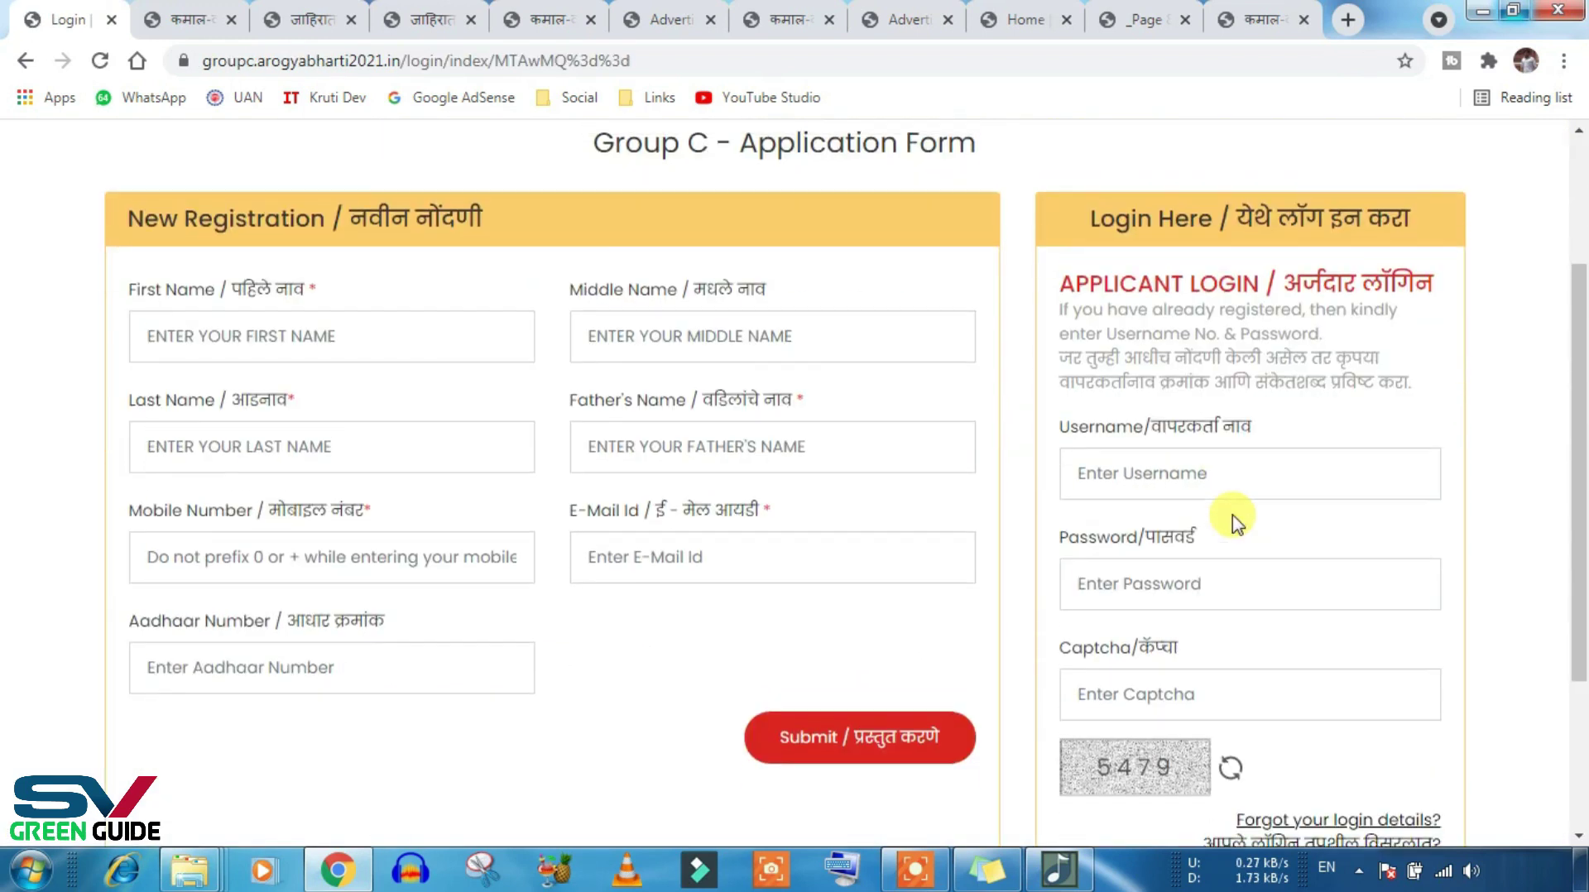
scroll(1235, 523, up, 2)
scroll(1237, 523, up, 1)
scroll(1233, 514, down, 1)
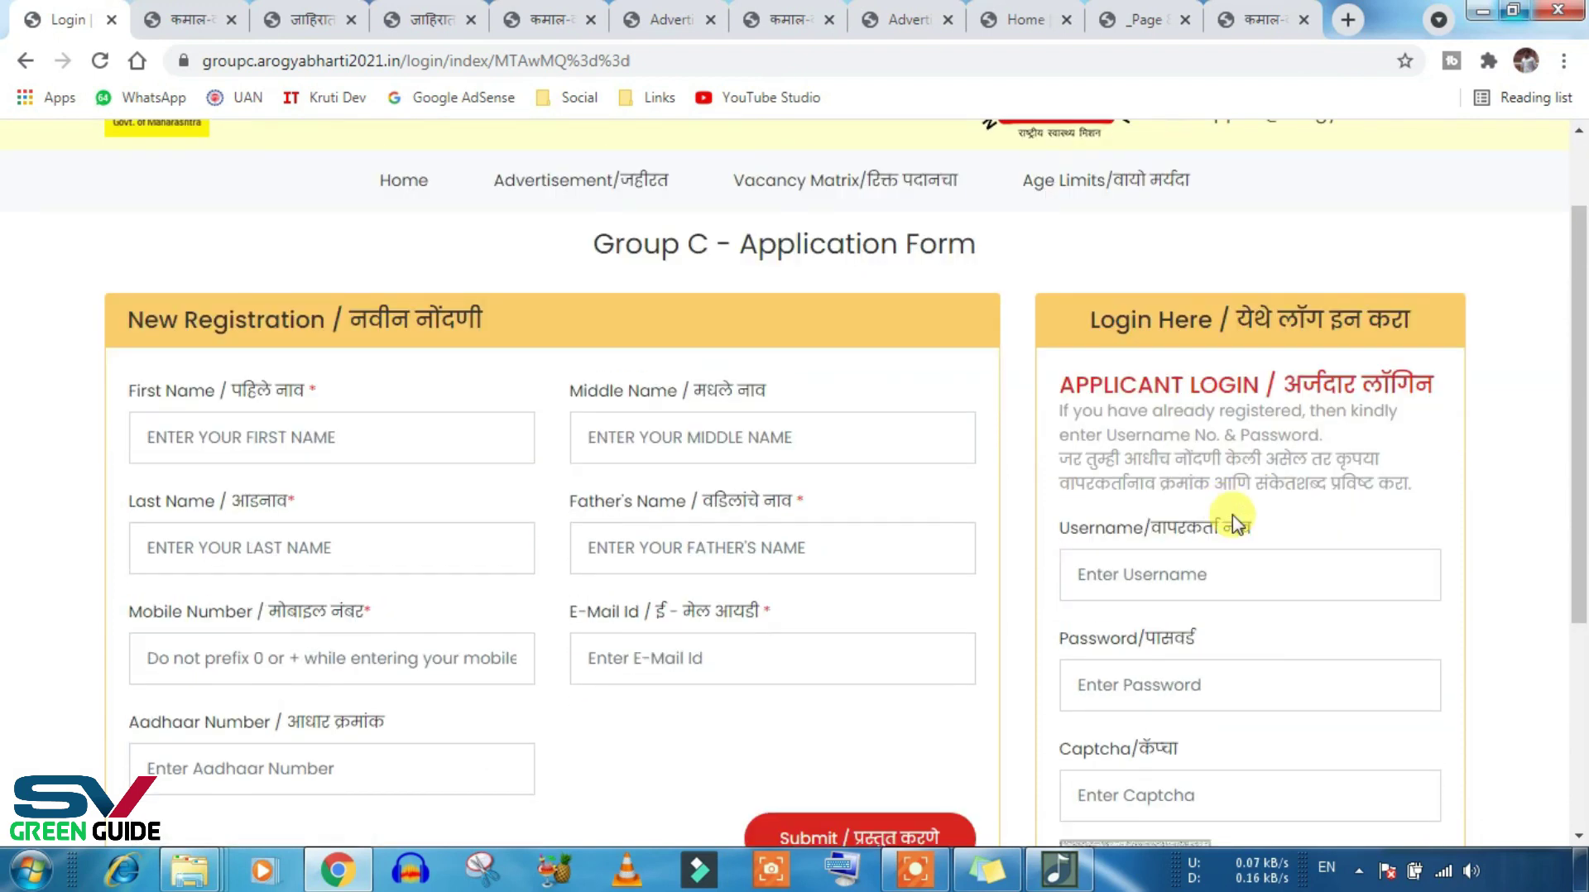
key(Tab)
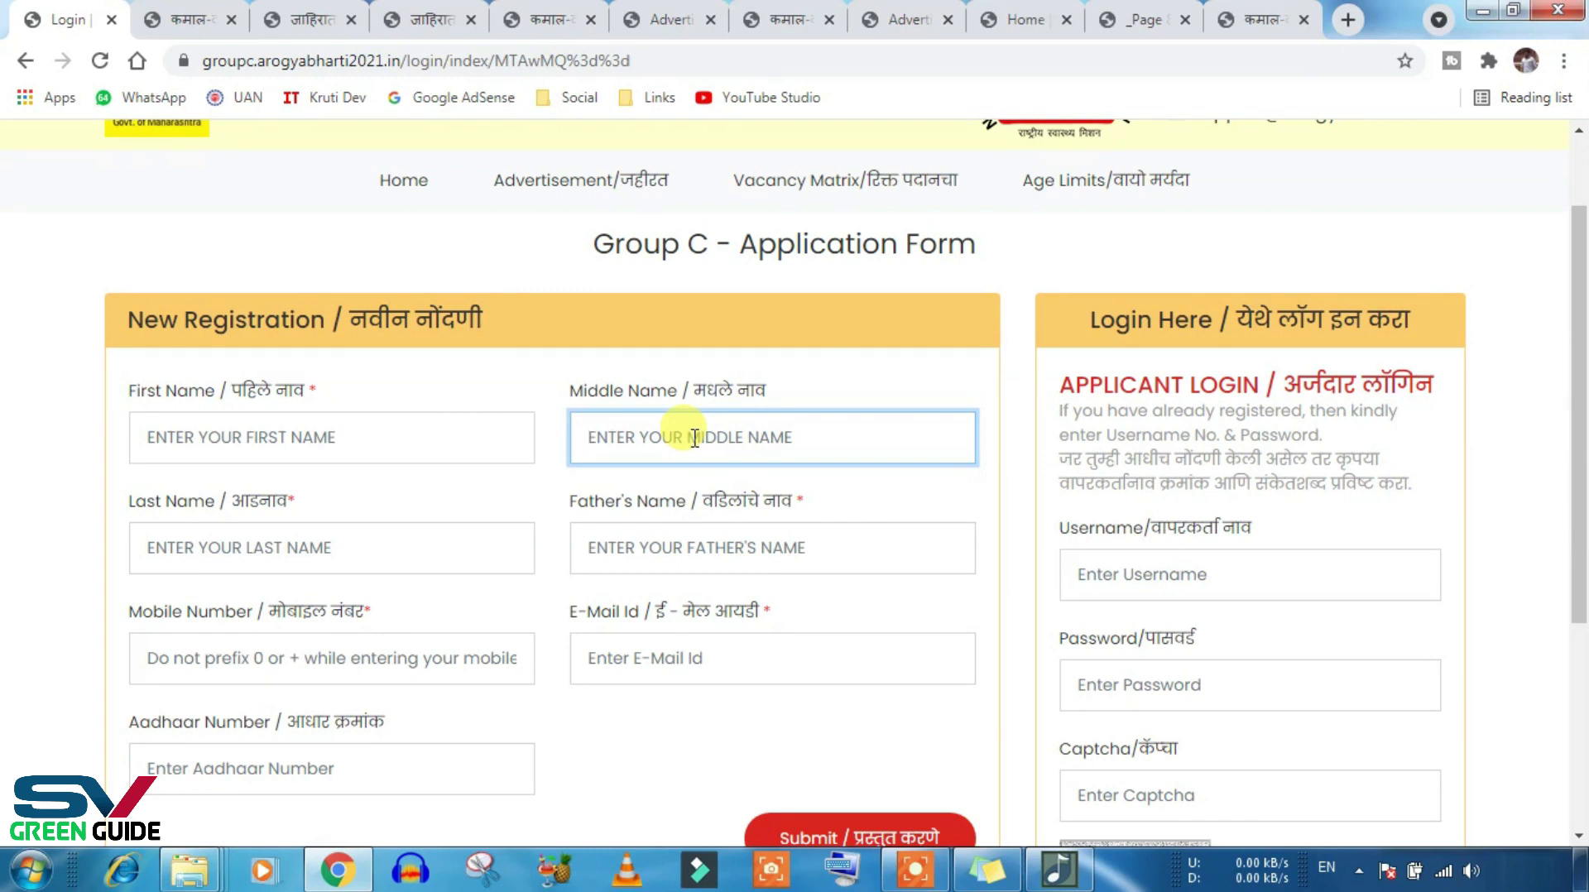
click(177, 517)
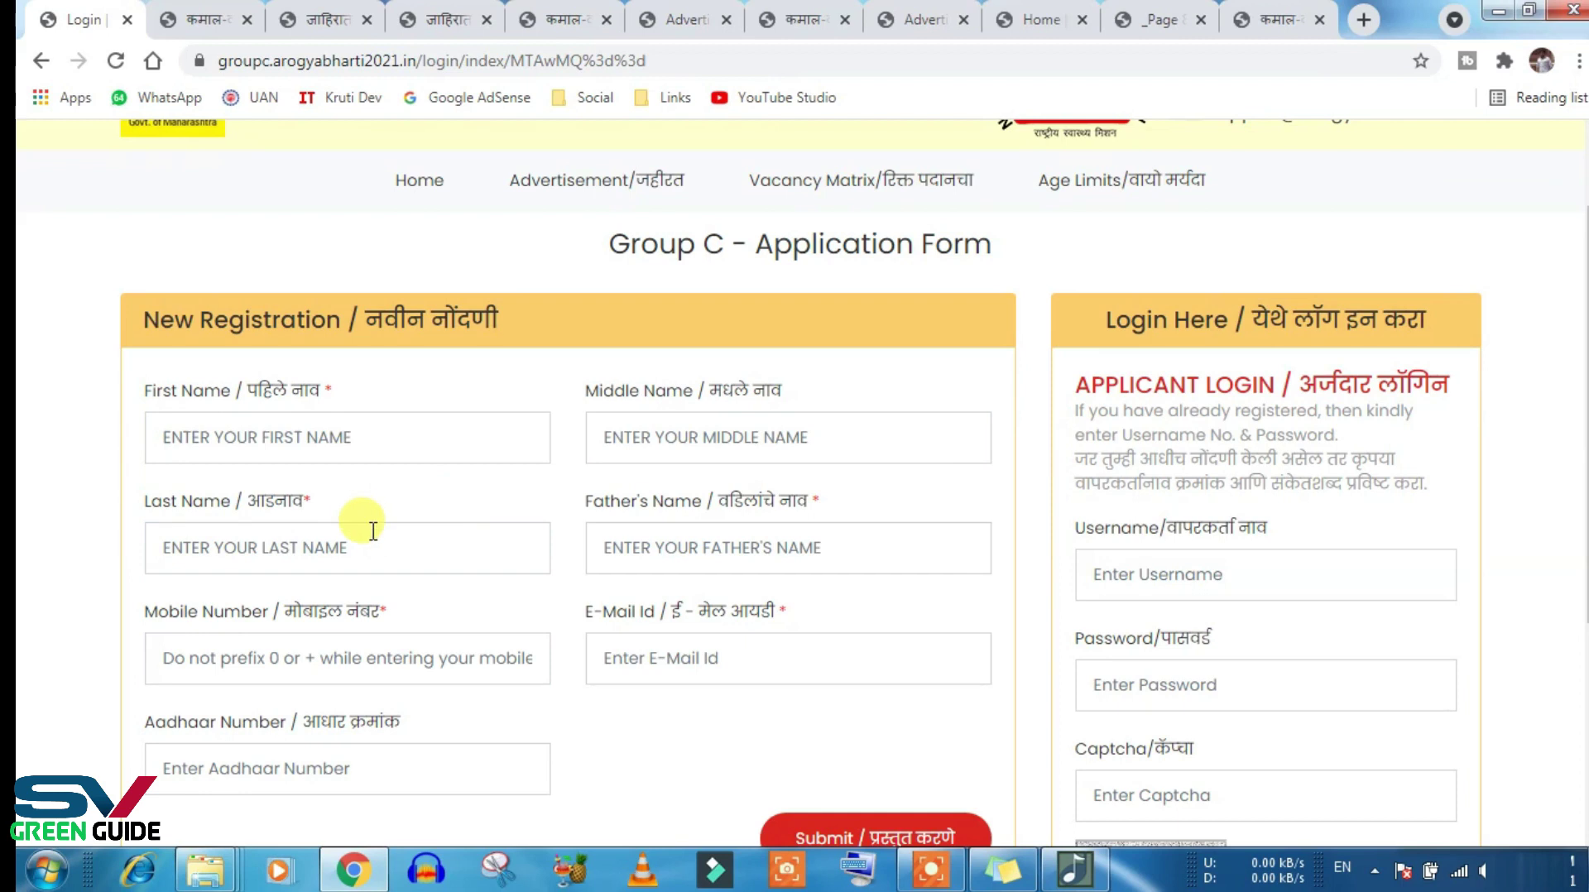
click(653, 561)
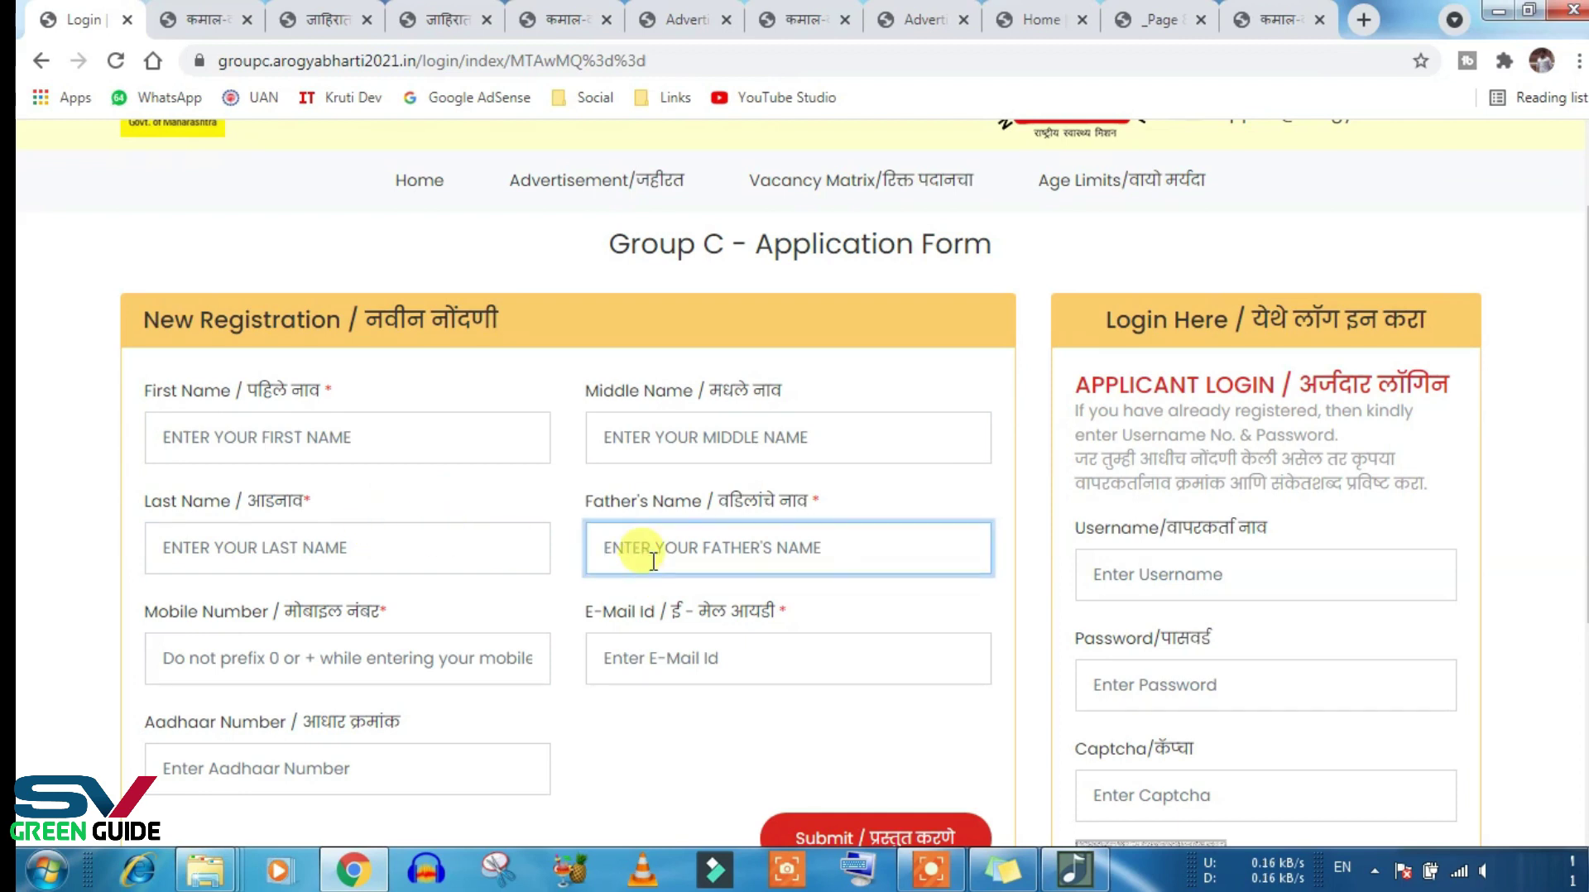
click(357, 659)
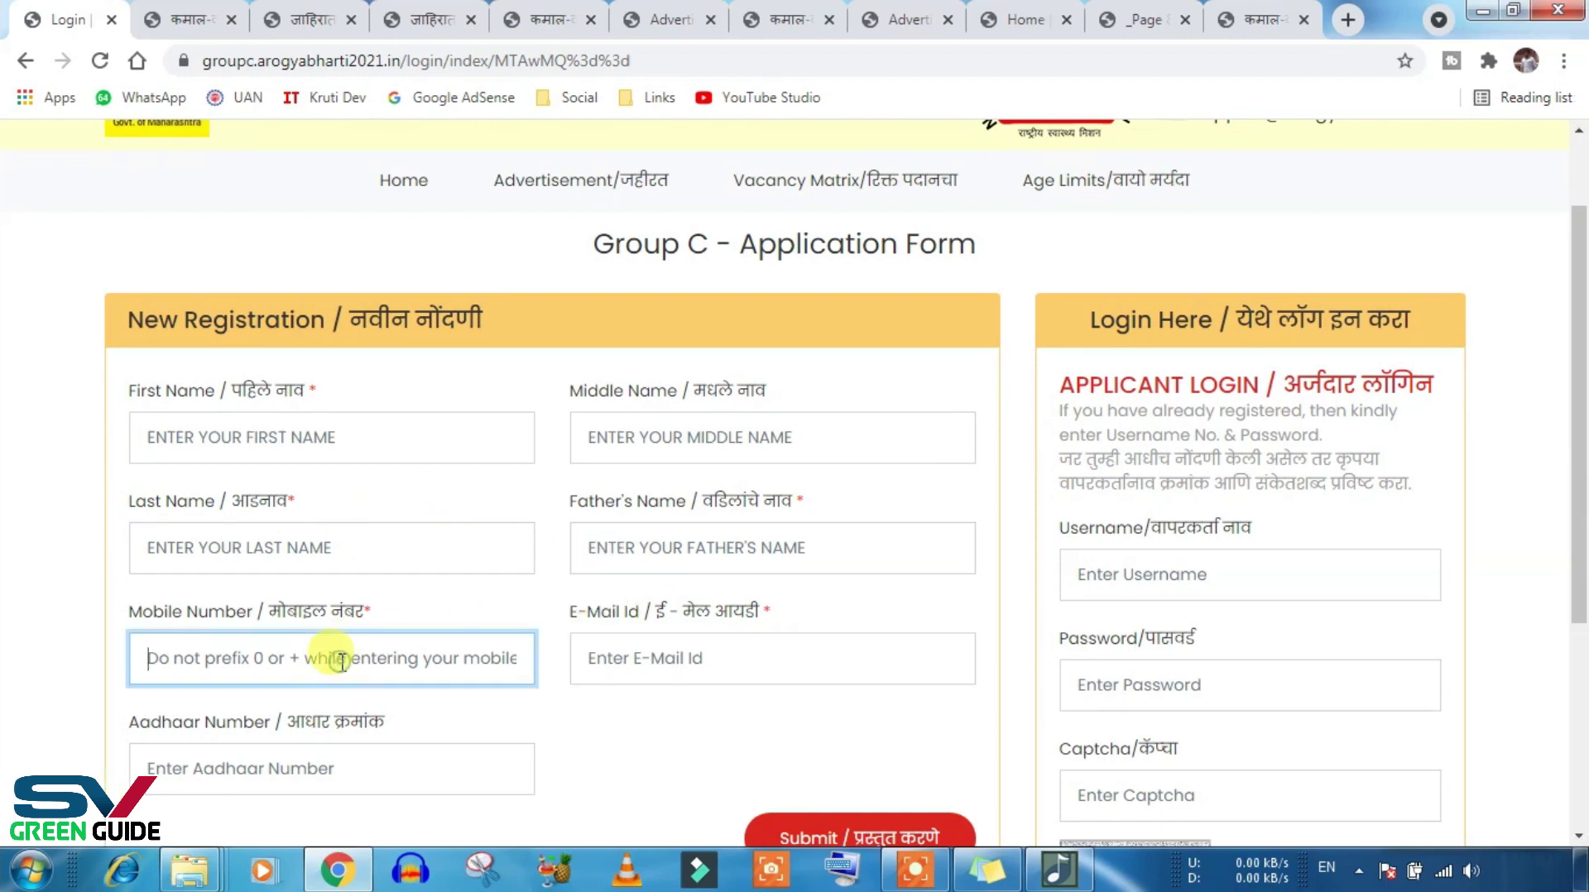
click(642, 671)
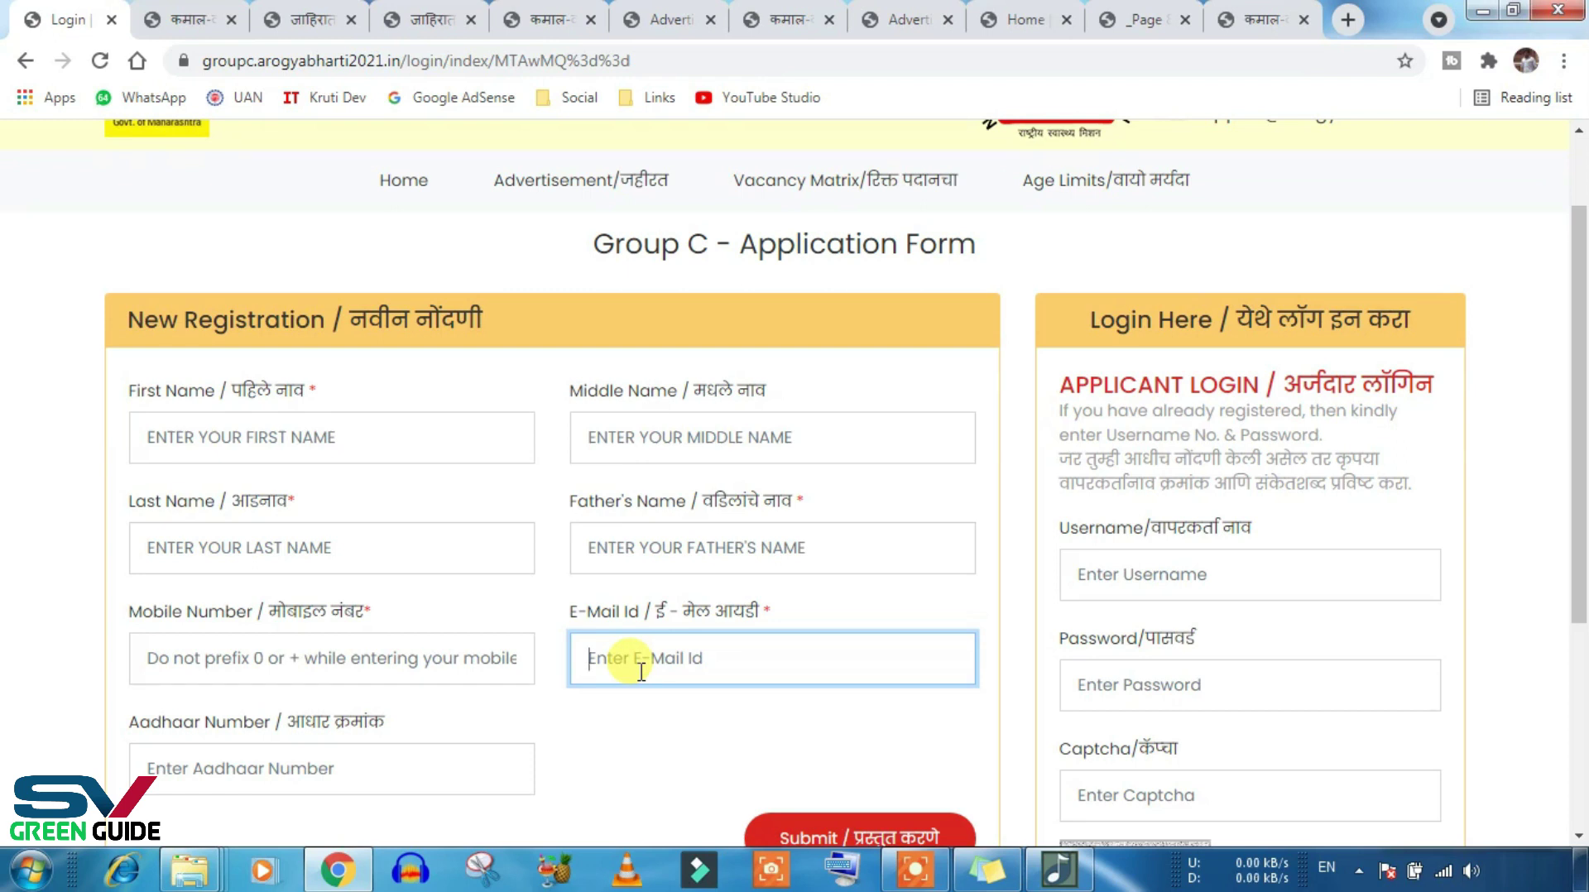
click(319, 765)
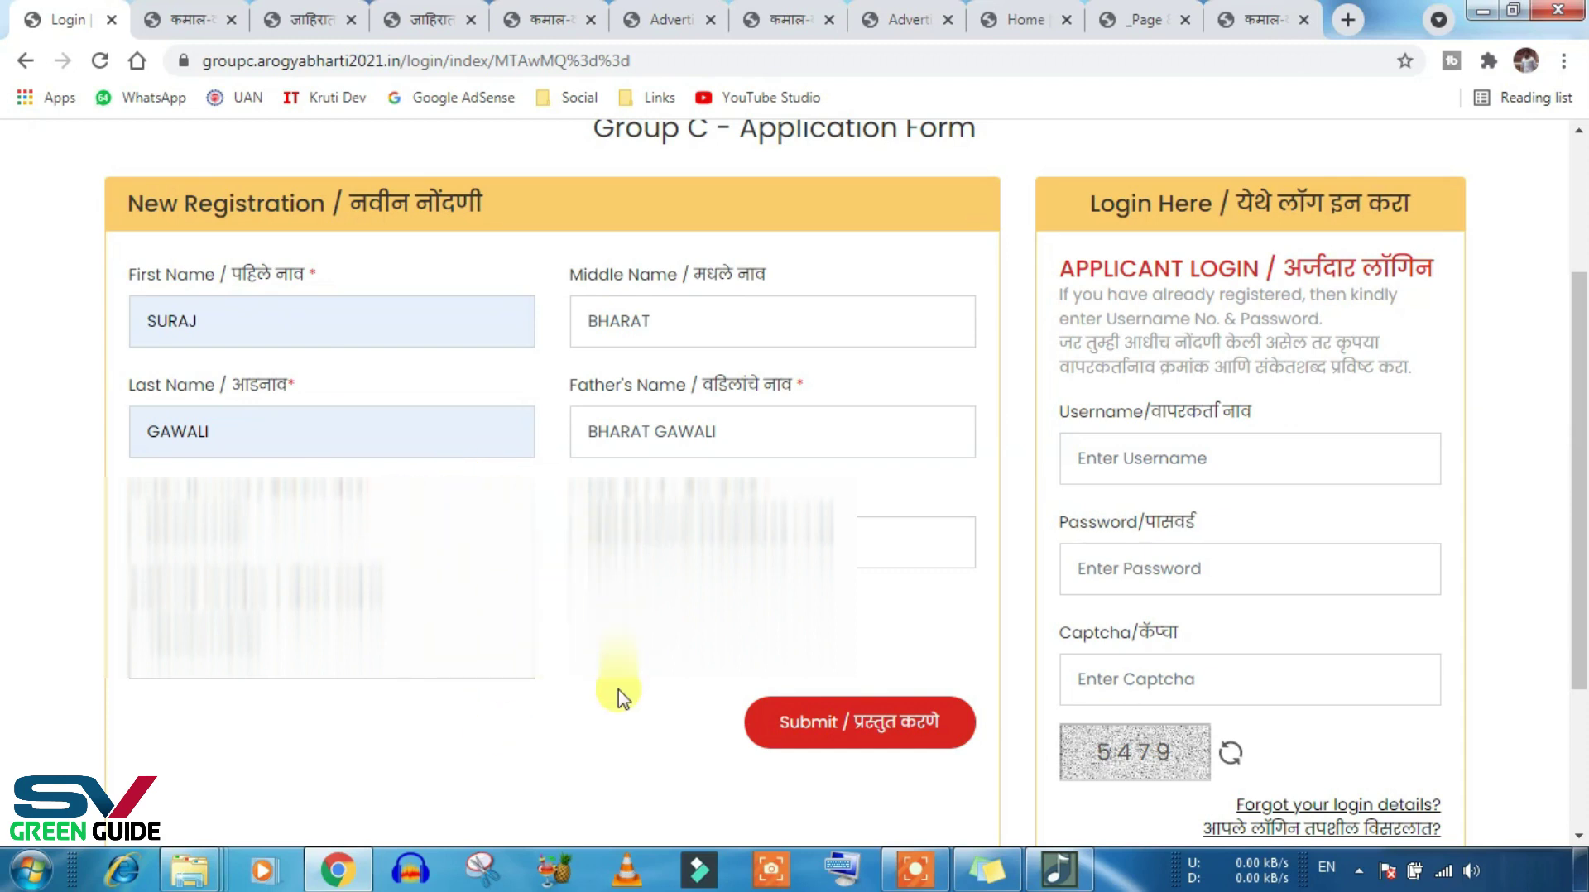
Step: Submit the new registration and verify it with the OTP sent to the applicant's mobile
click(902, 738)
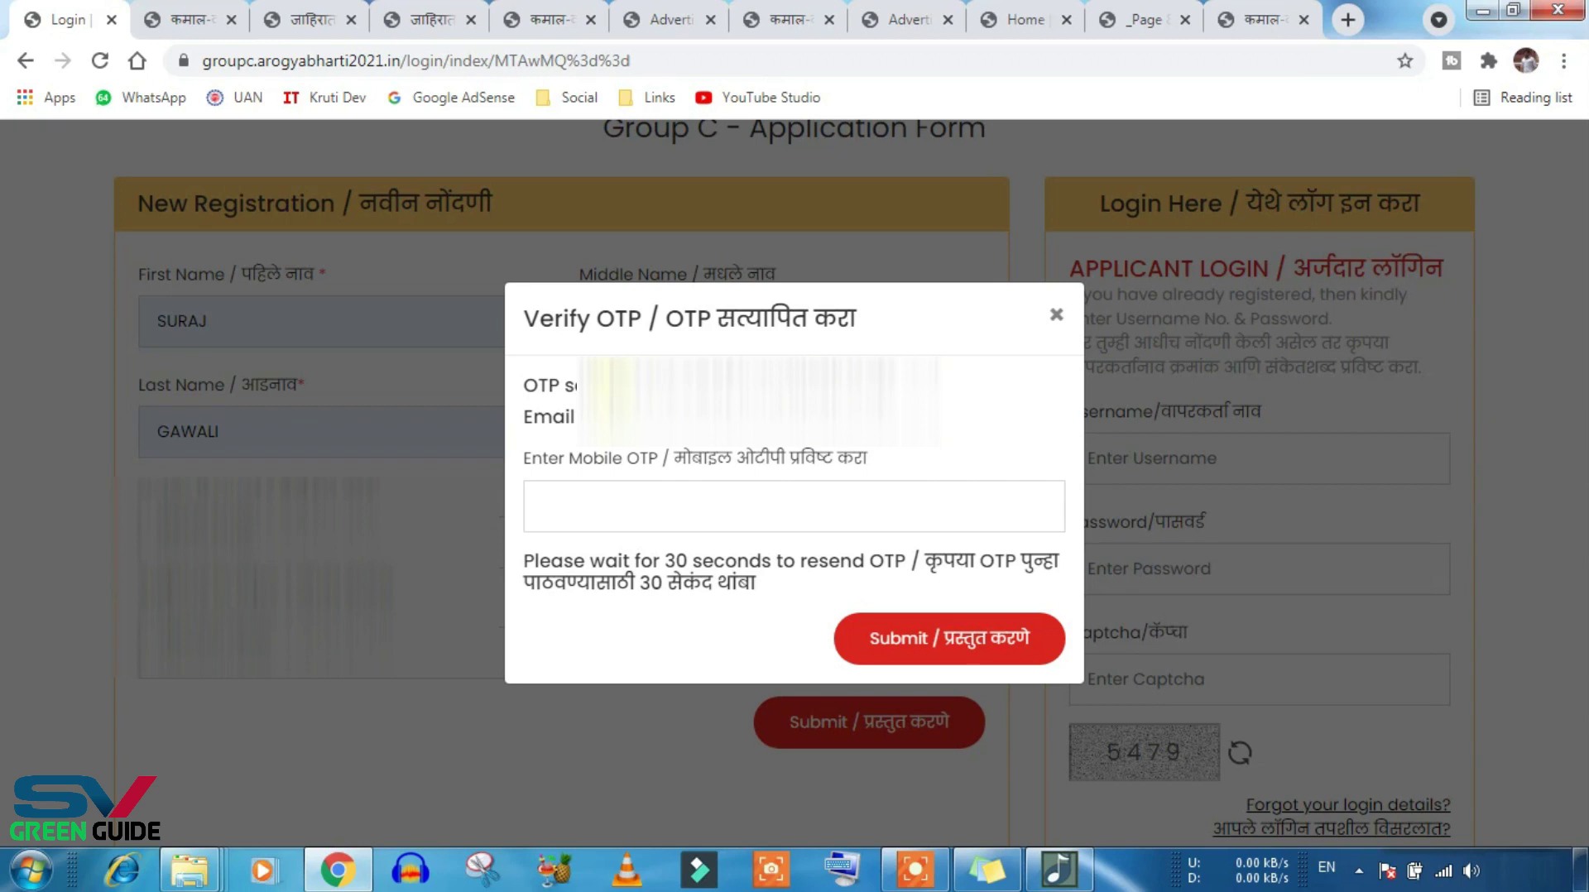
click(783, 514)
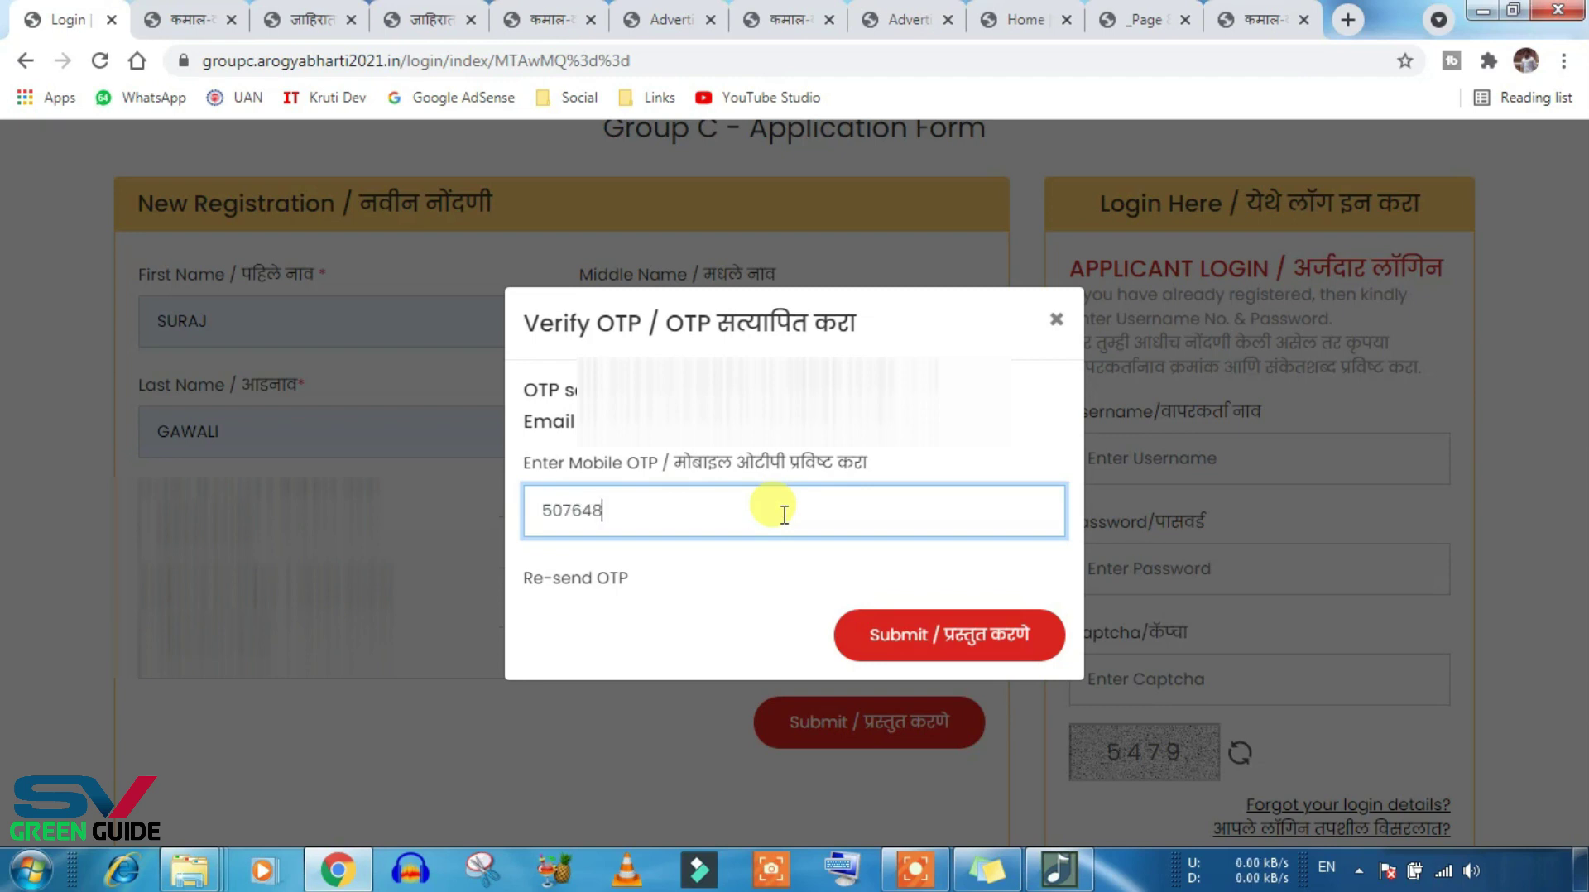
click(941, 639)
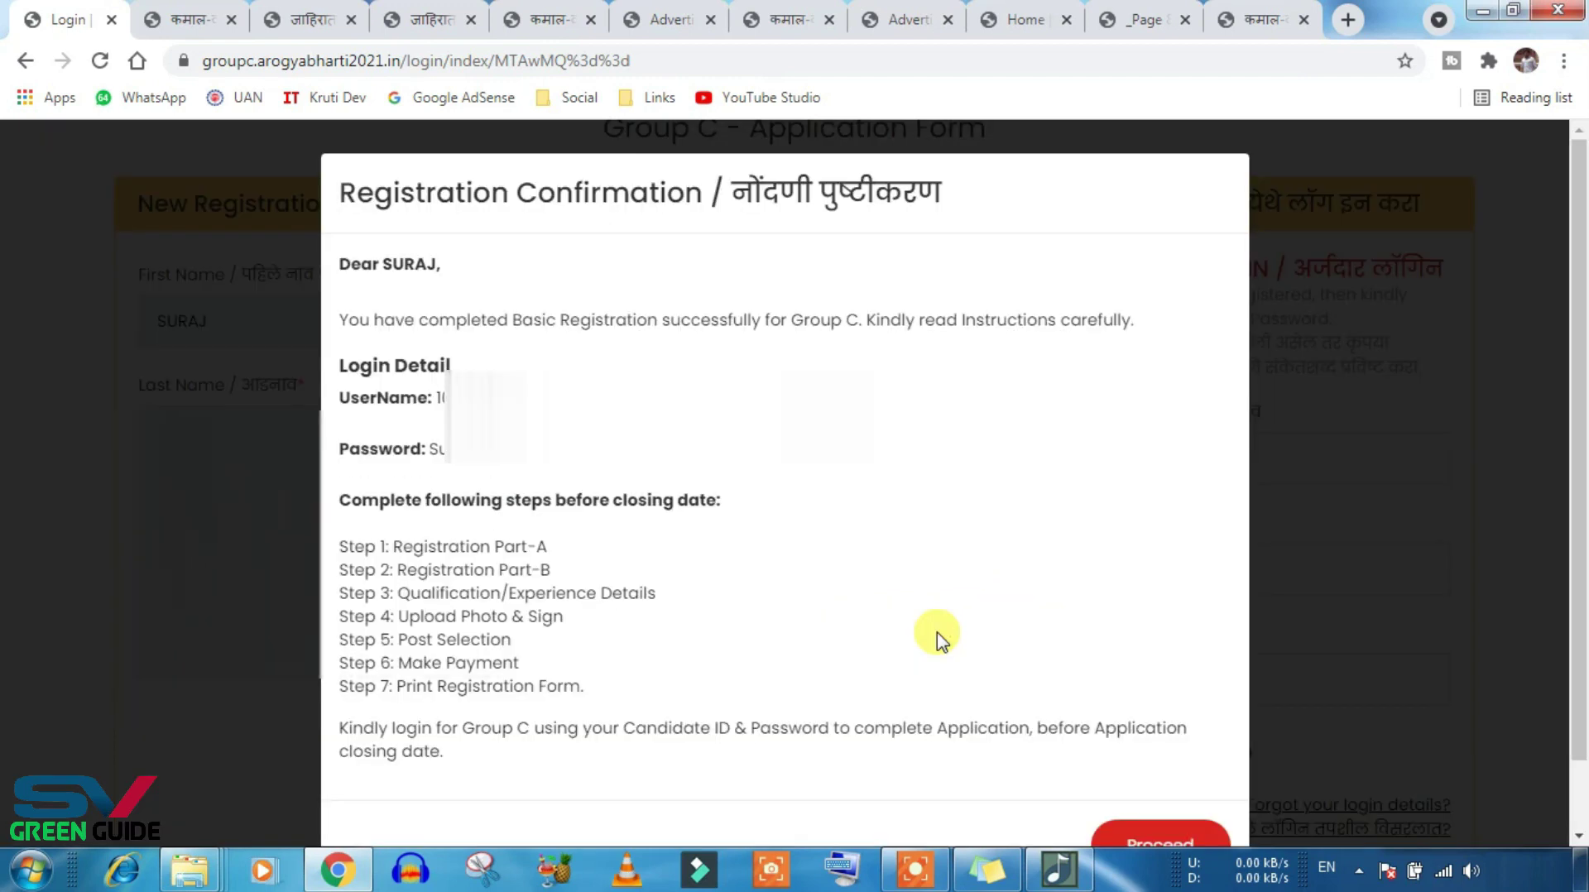
Step: Review the login details and remaining steps in the registration confirmation, and proceed to the application
scroll(947, 609, down, 1)
scroll(952, 608, up, 1)
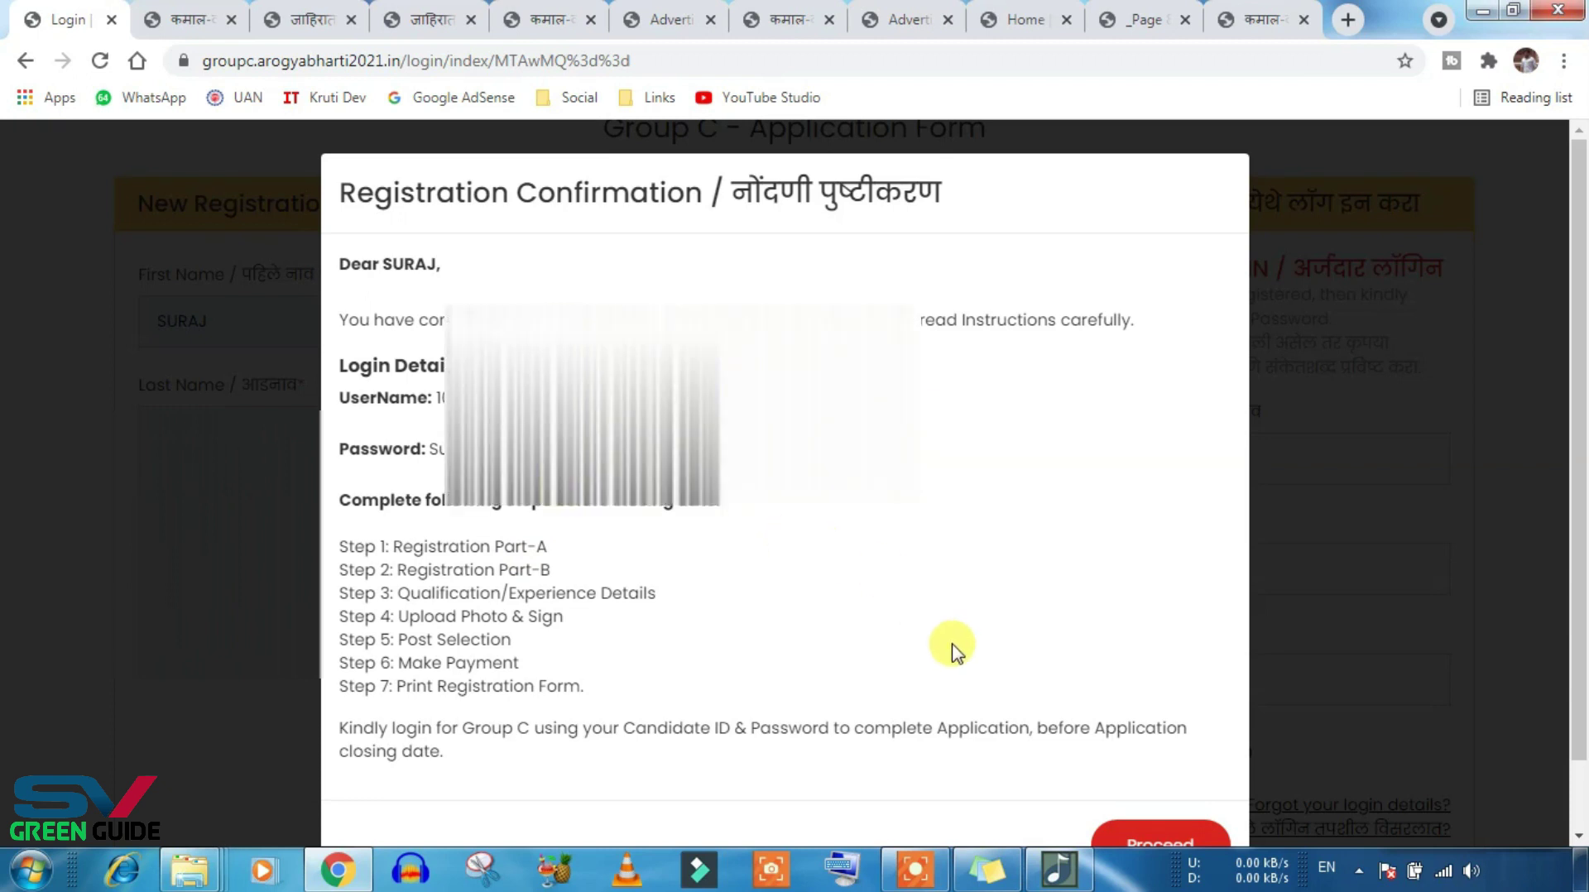
scroll(952, 650, down, 1)
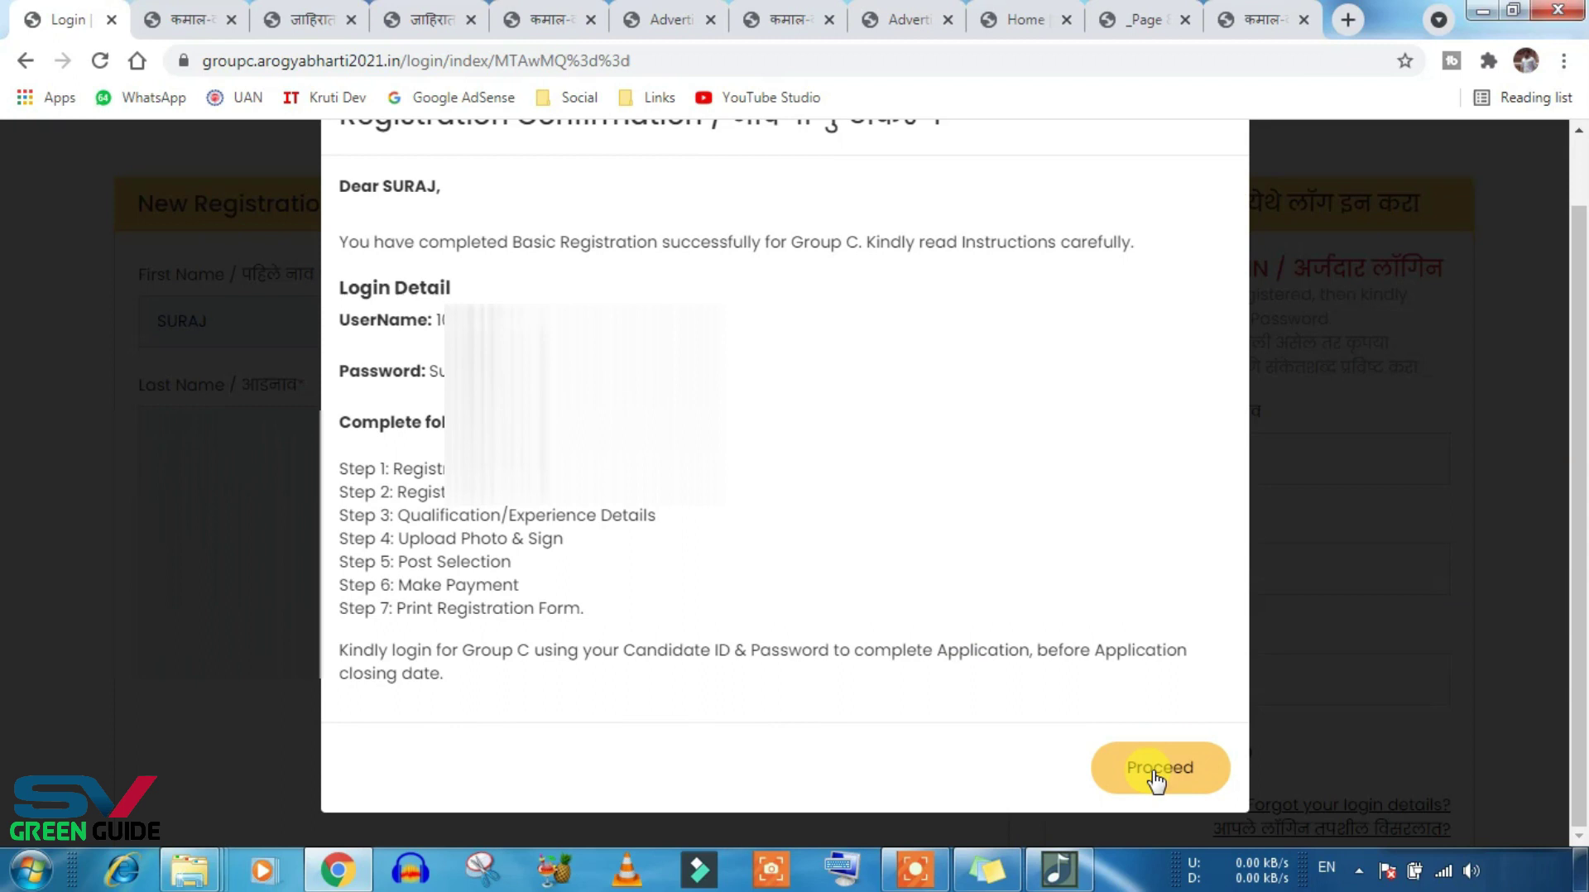
click(1175, 777)
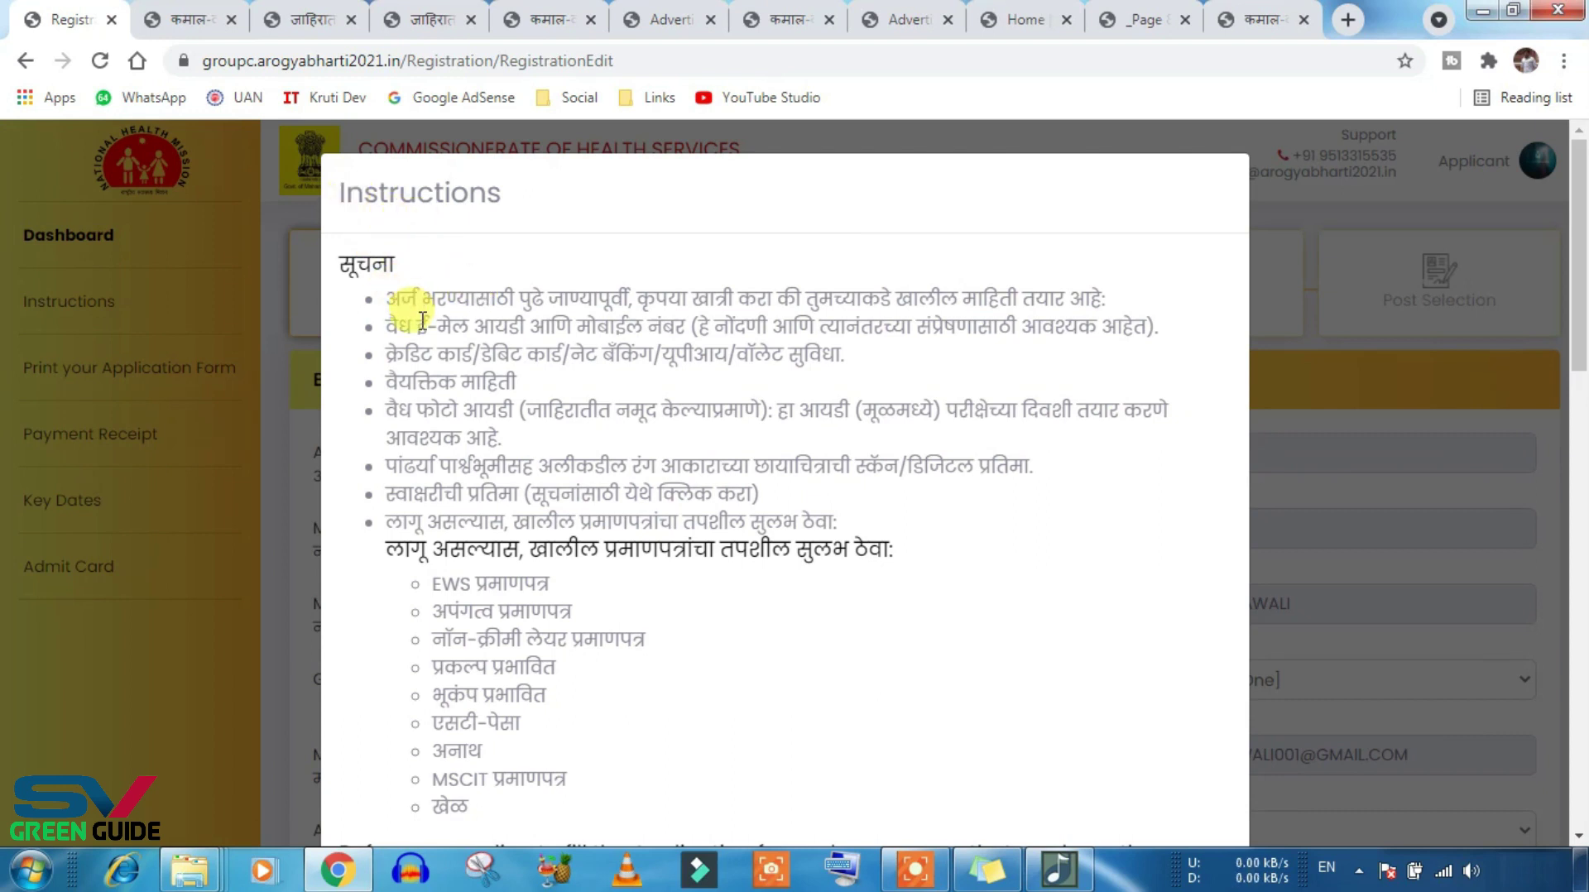
Step: Read through the application instructions, accept all seven declarations and proceed to the Registration Part-A form
scroll(437, 375, down, 2)
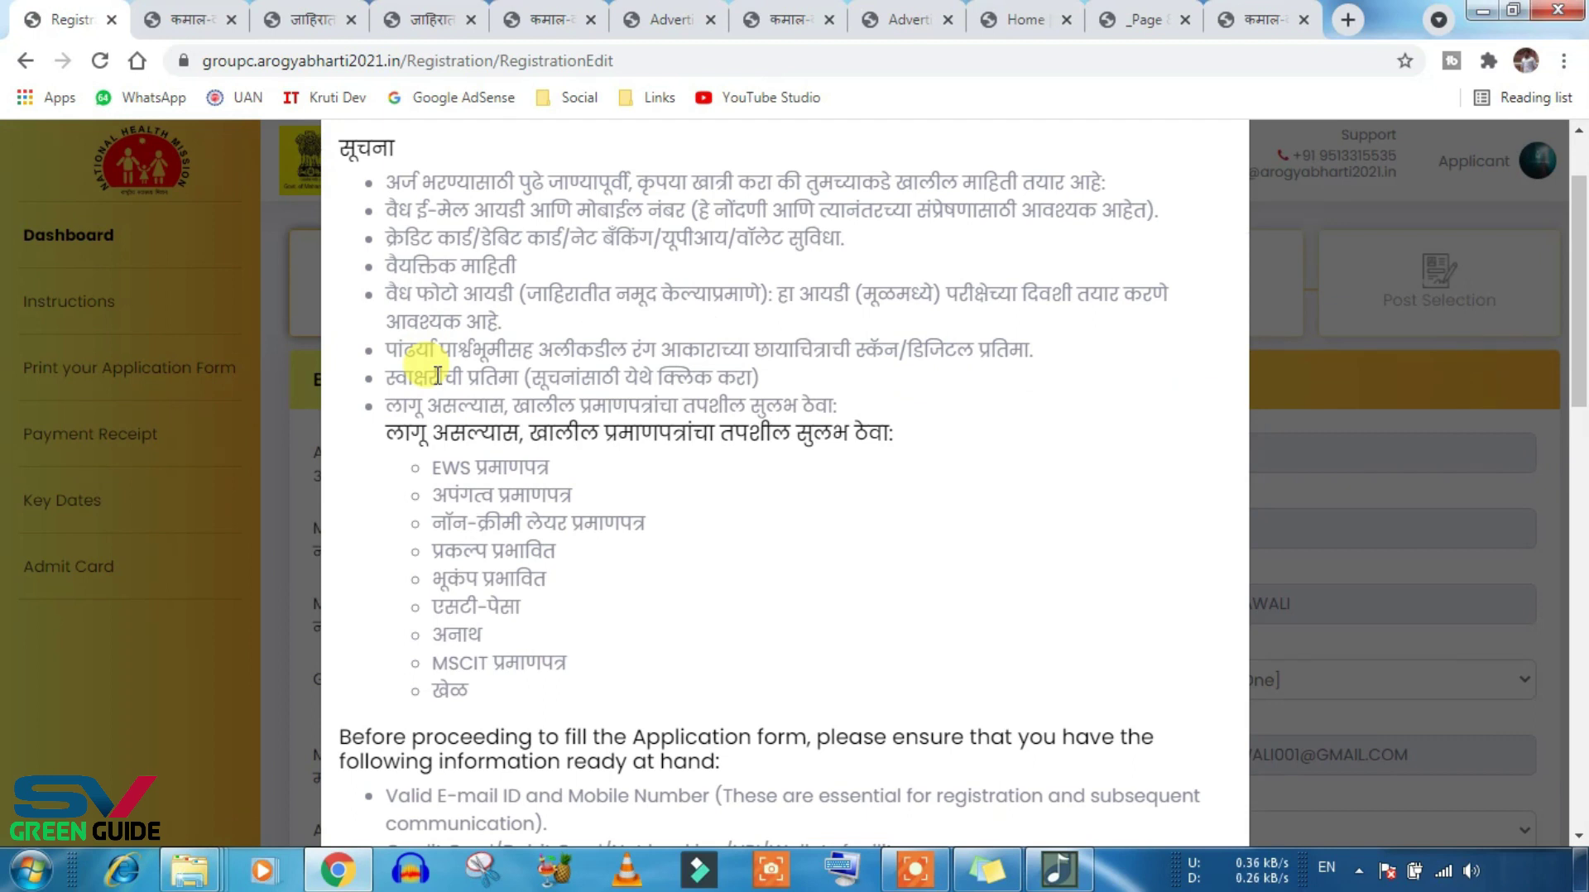
scroll(437, 376, down, 7)
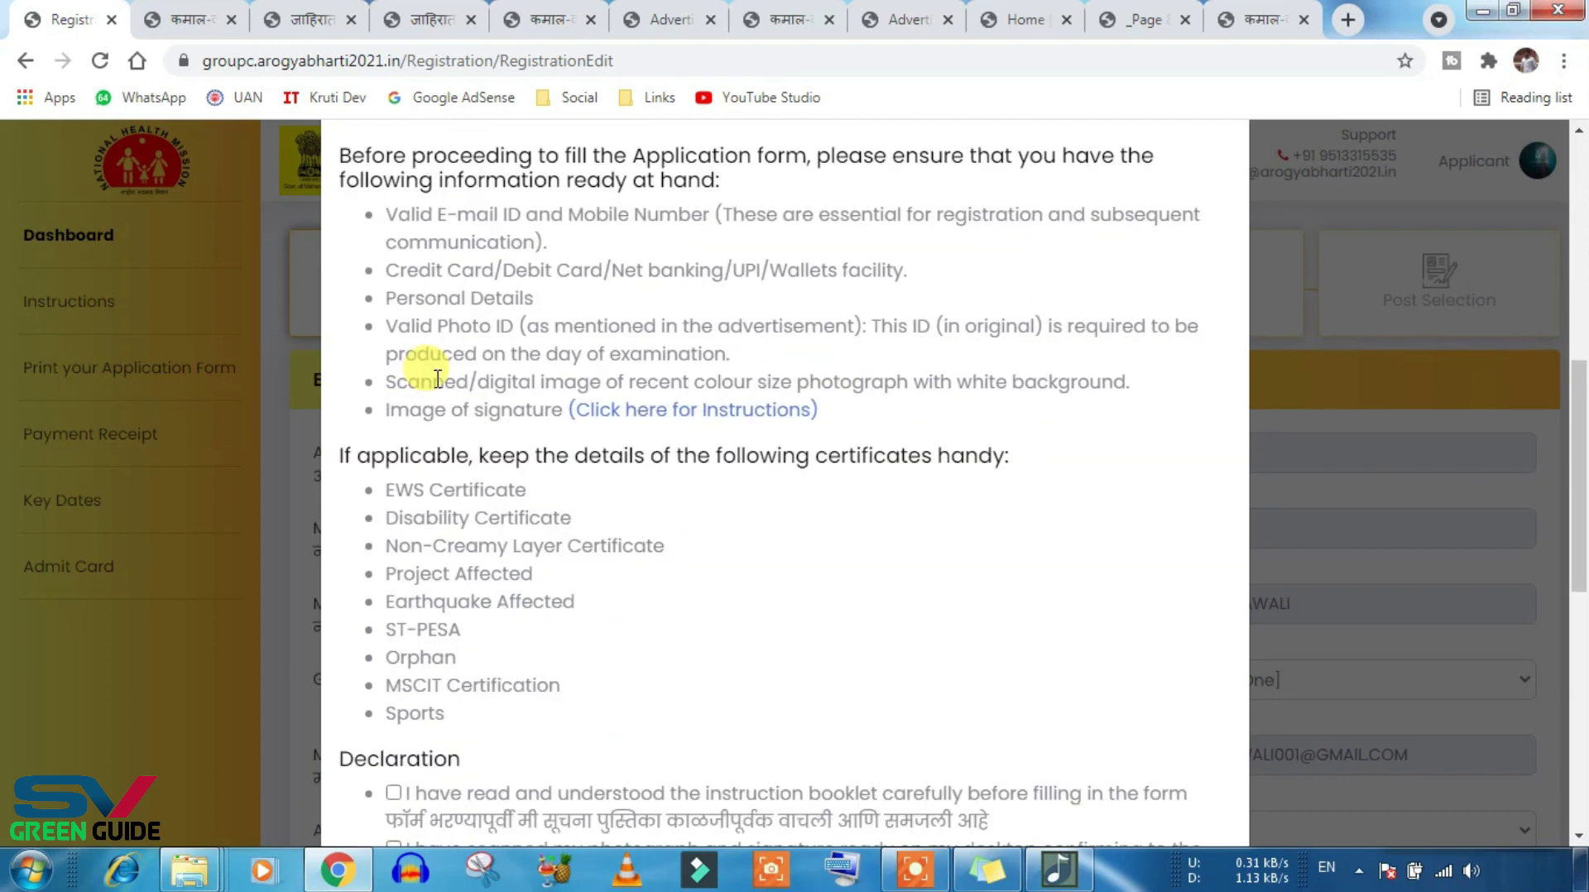
scroll(437, 379, down, 6)
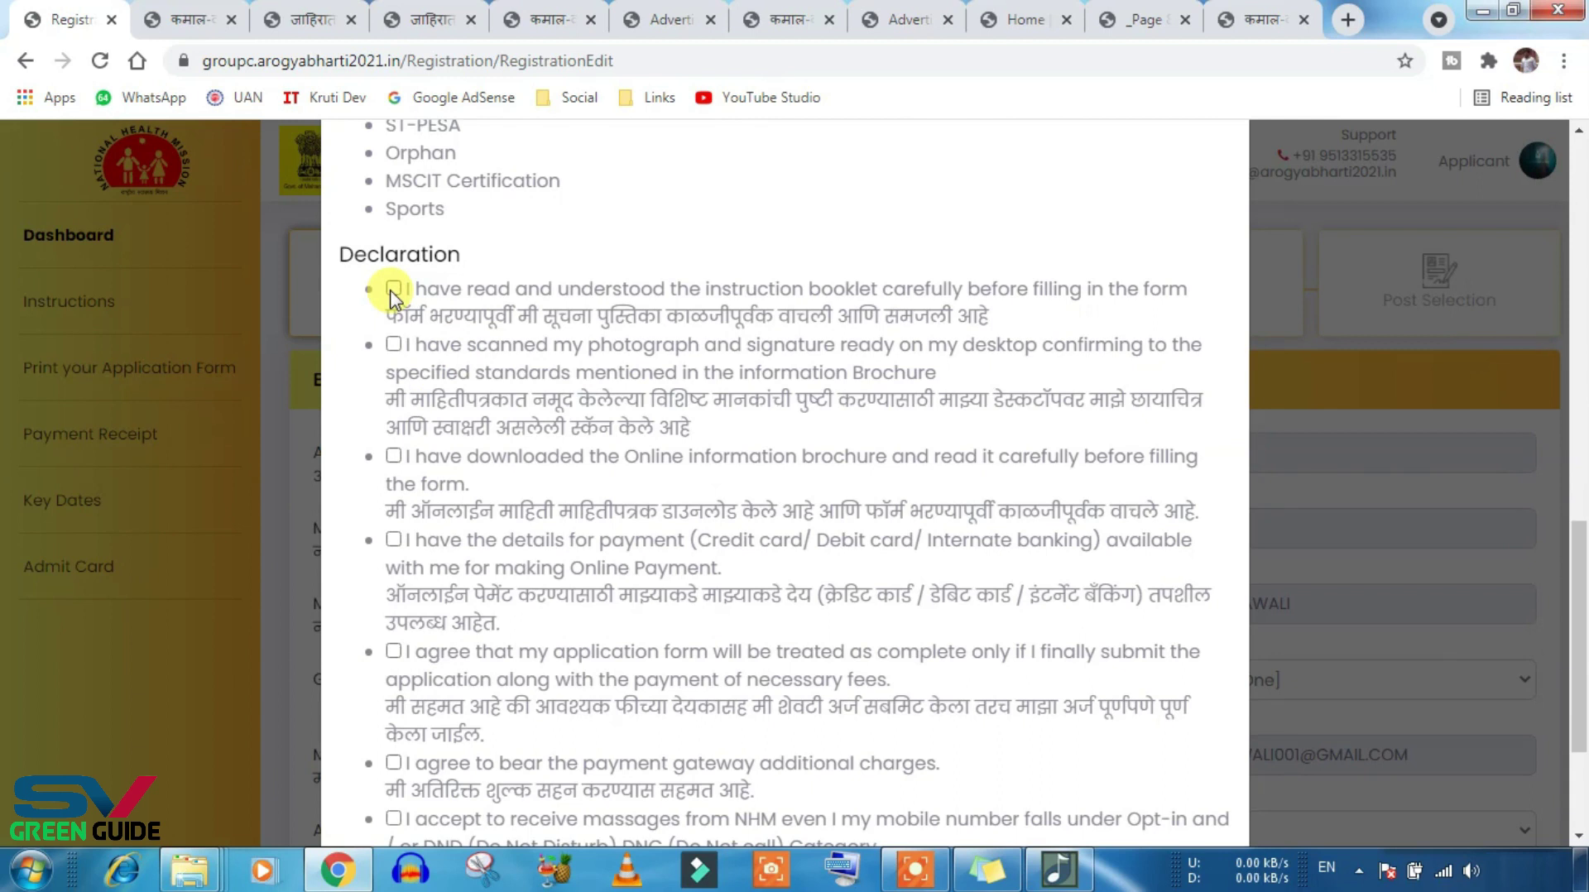
click(394, 344)
click(393, 455)
click(394, 539)
scroll(414, 567, down, 2)
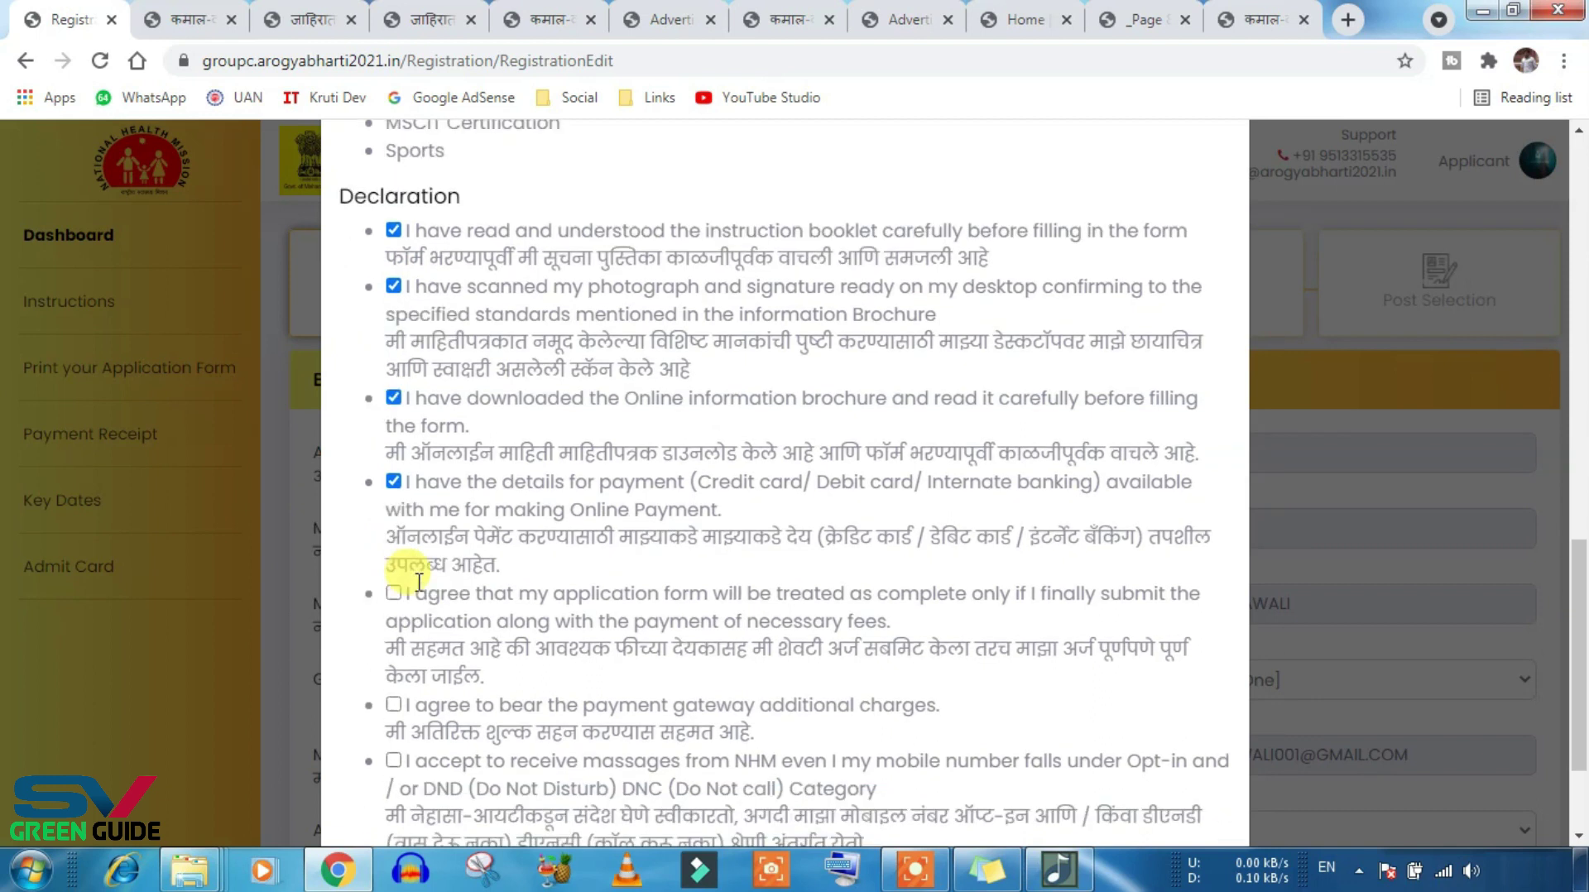
click(394, 535)
click(394, 647)
click(394, 702)
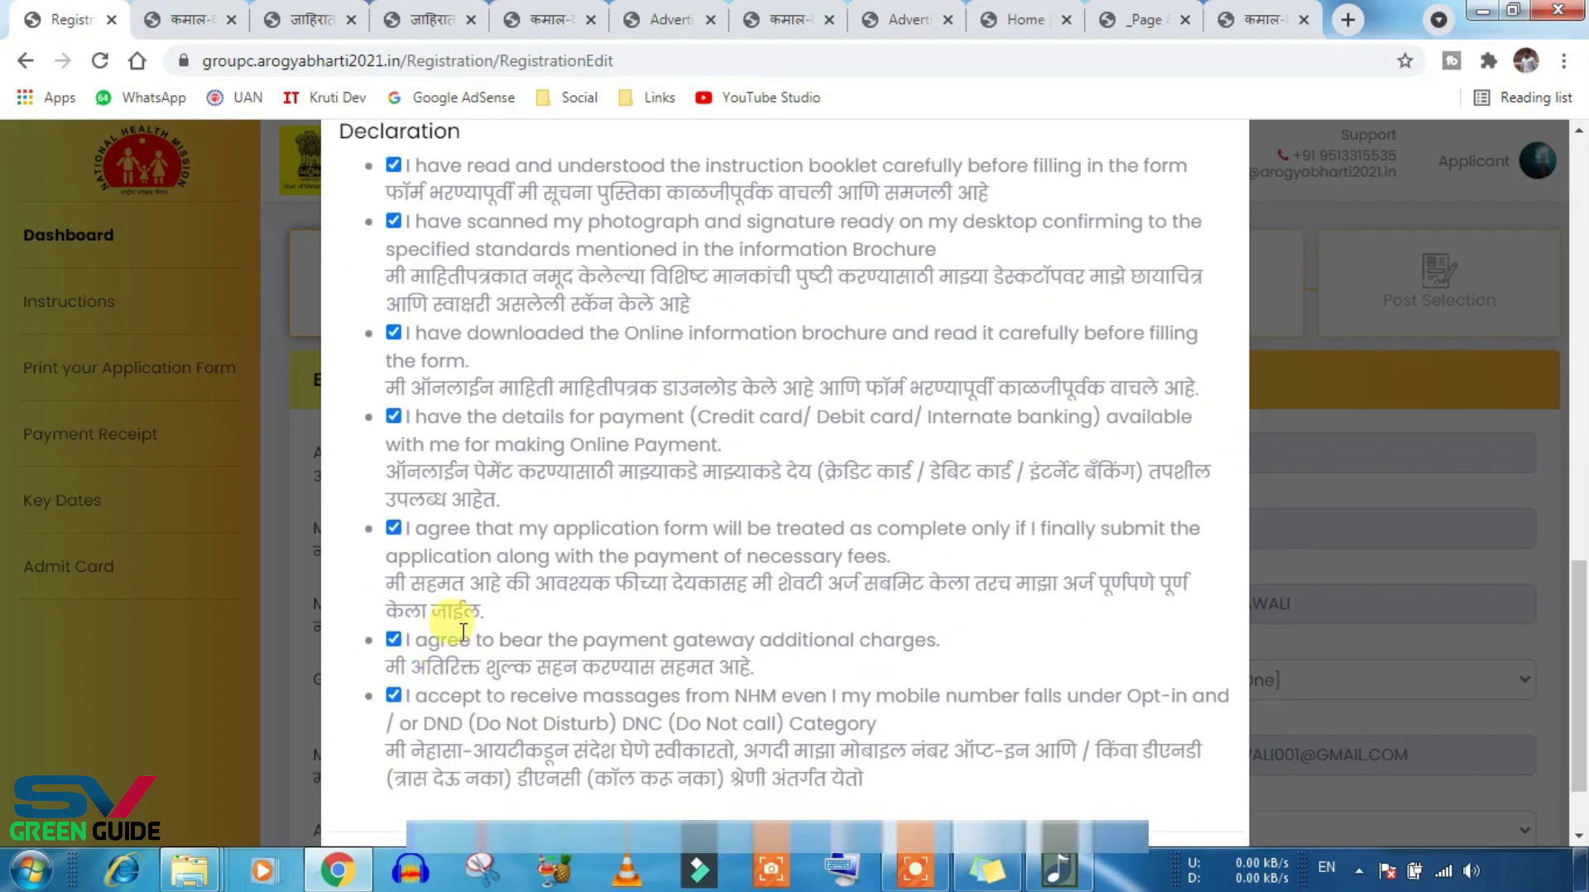
scroll(451, 619, down, 2)
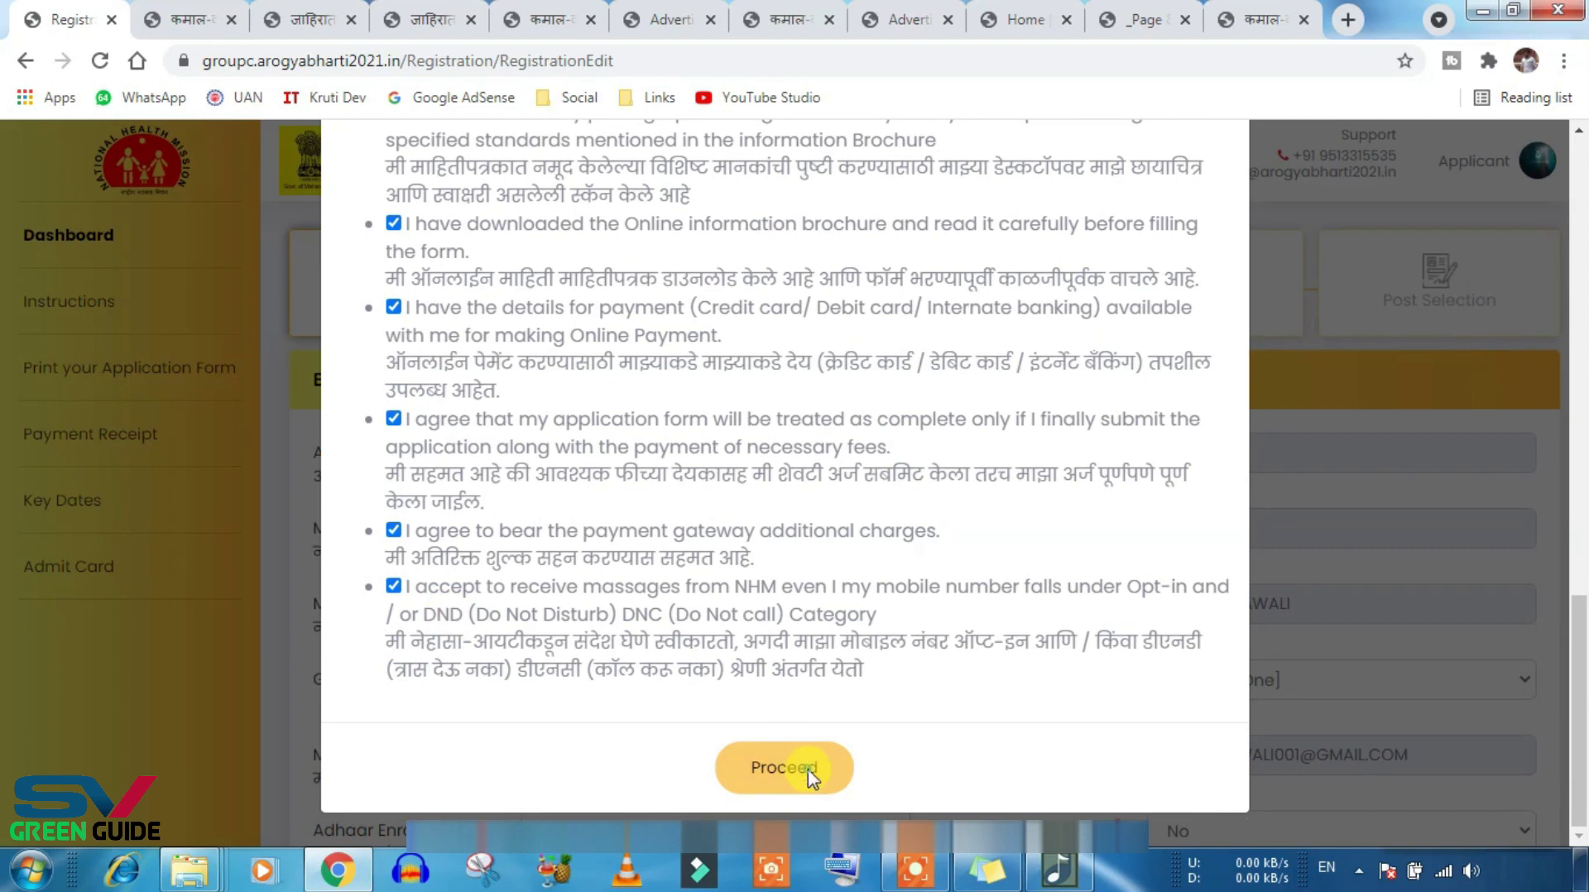
click(783, 768)
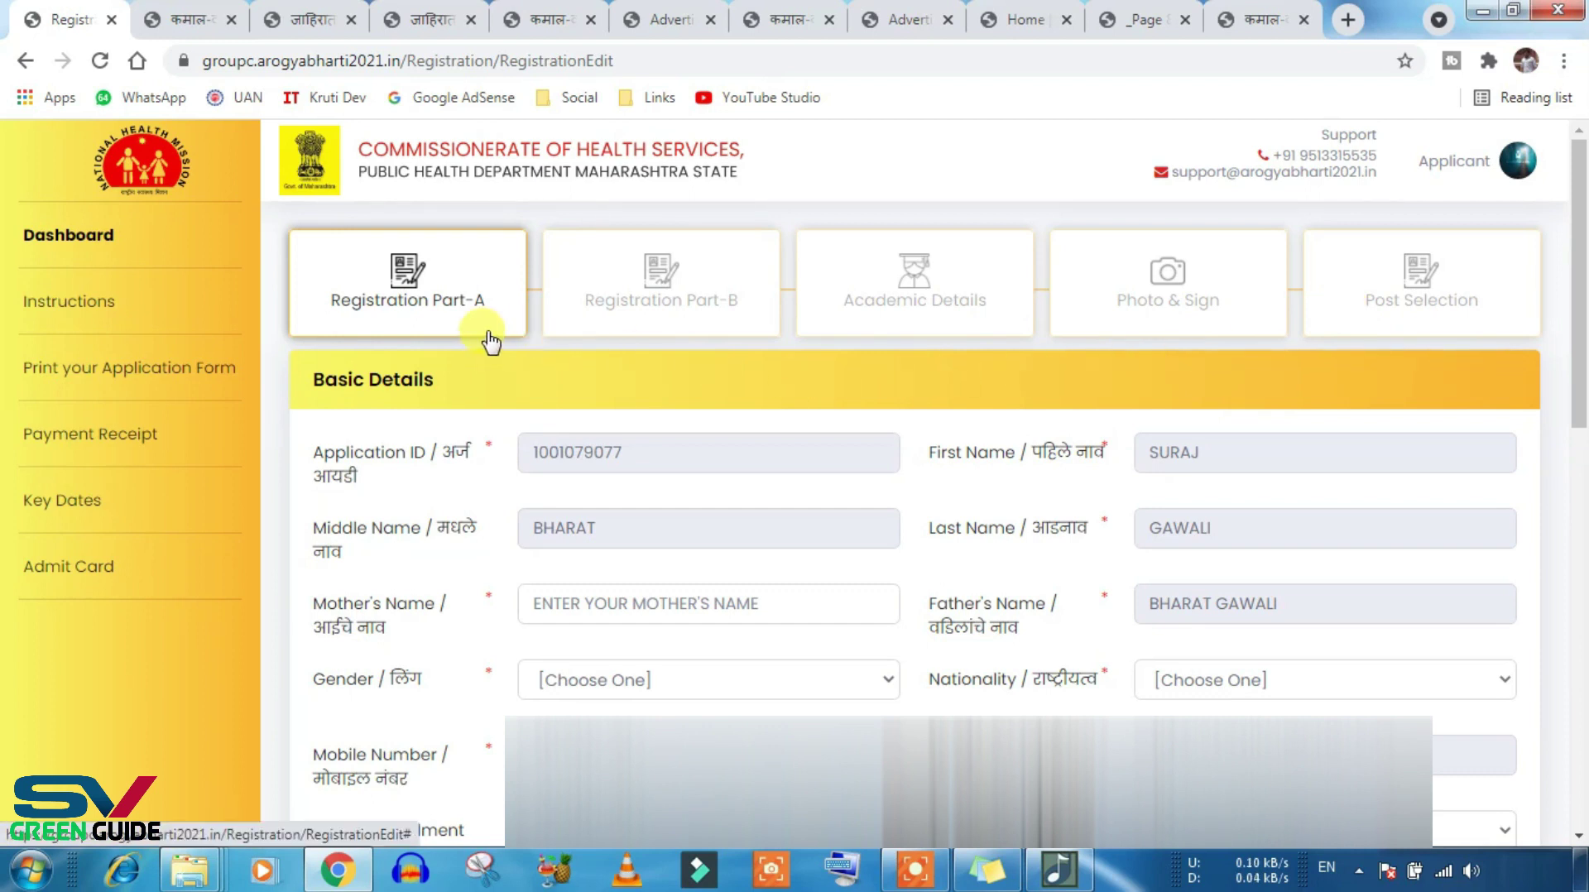
Step: In Basic Details, enter the mother's name and set the gender to MALE and the nationality to INDIAN
scroll(509, 434, down, 1)
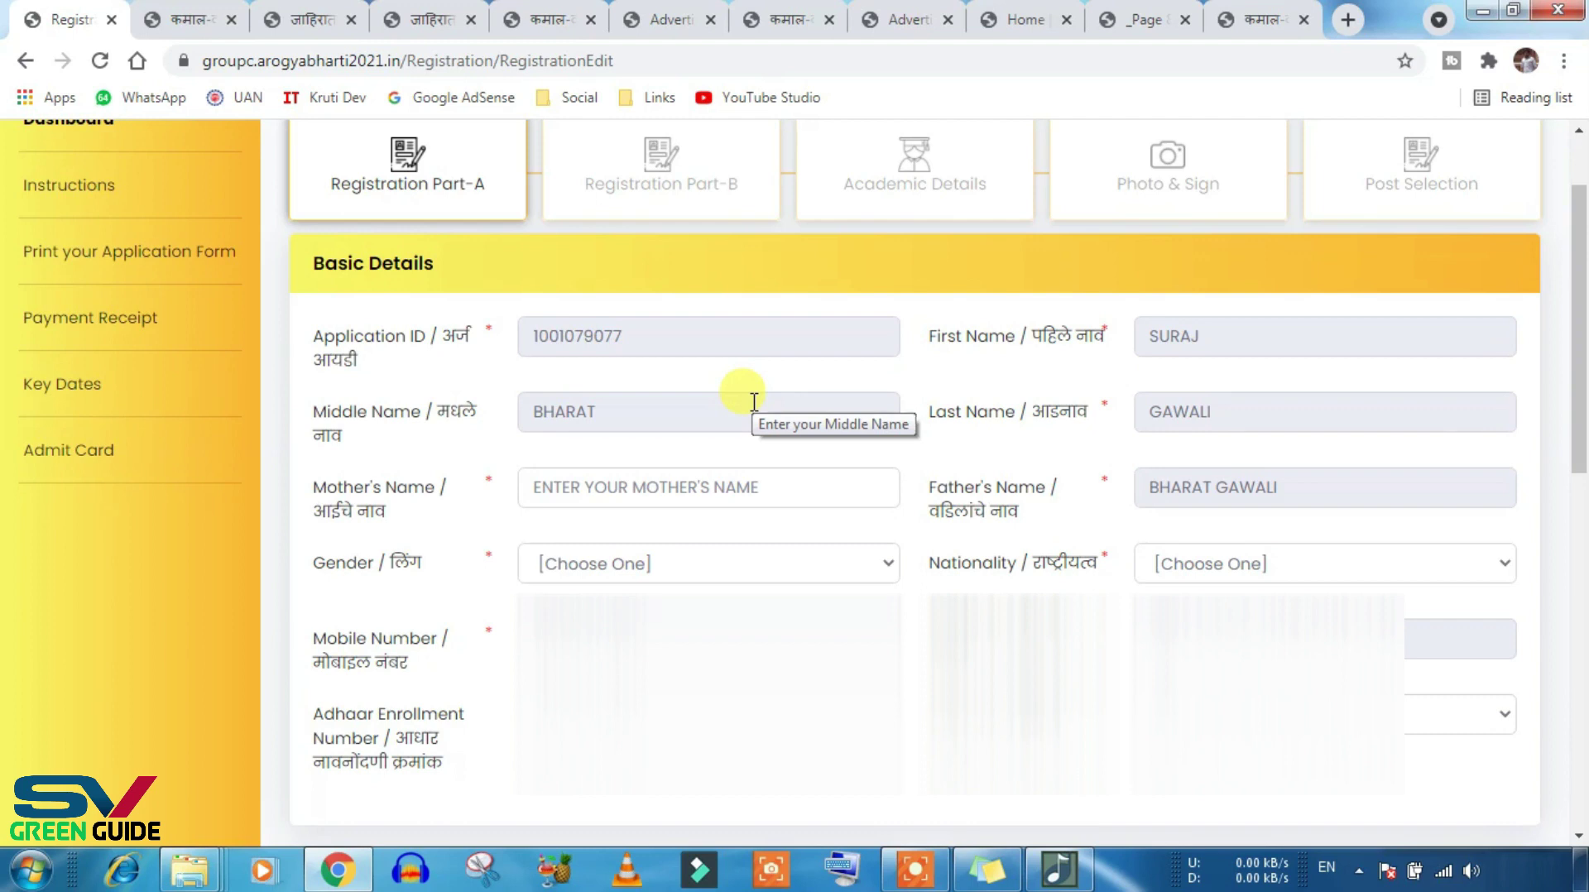
click(694, 478)
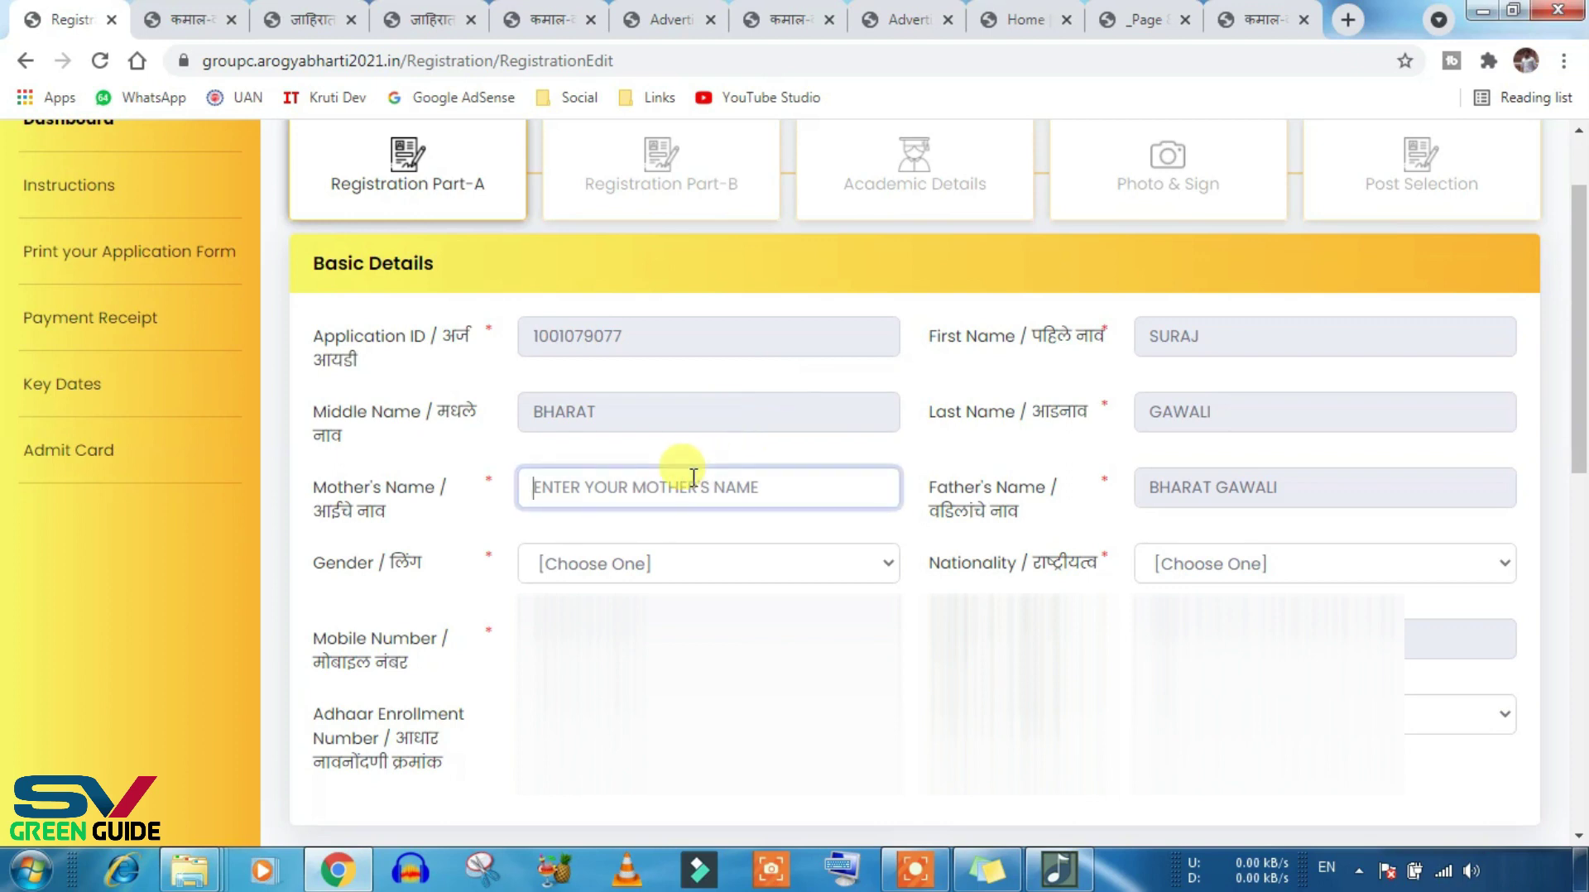
text(SUSHILA)
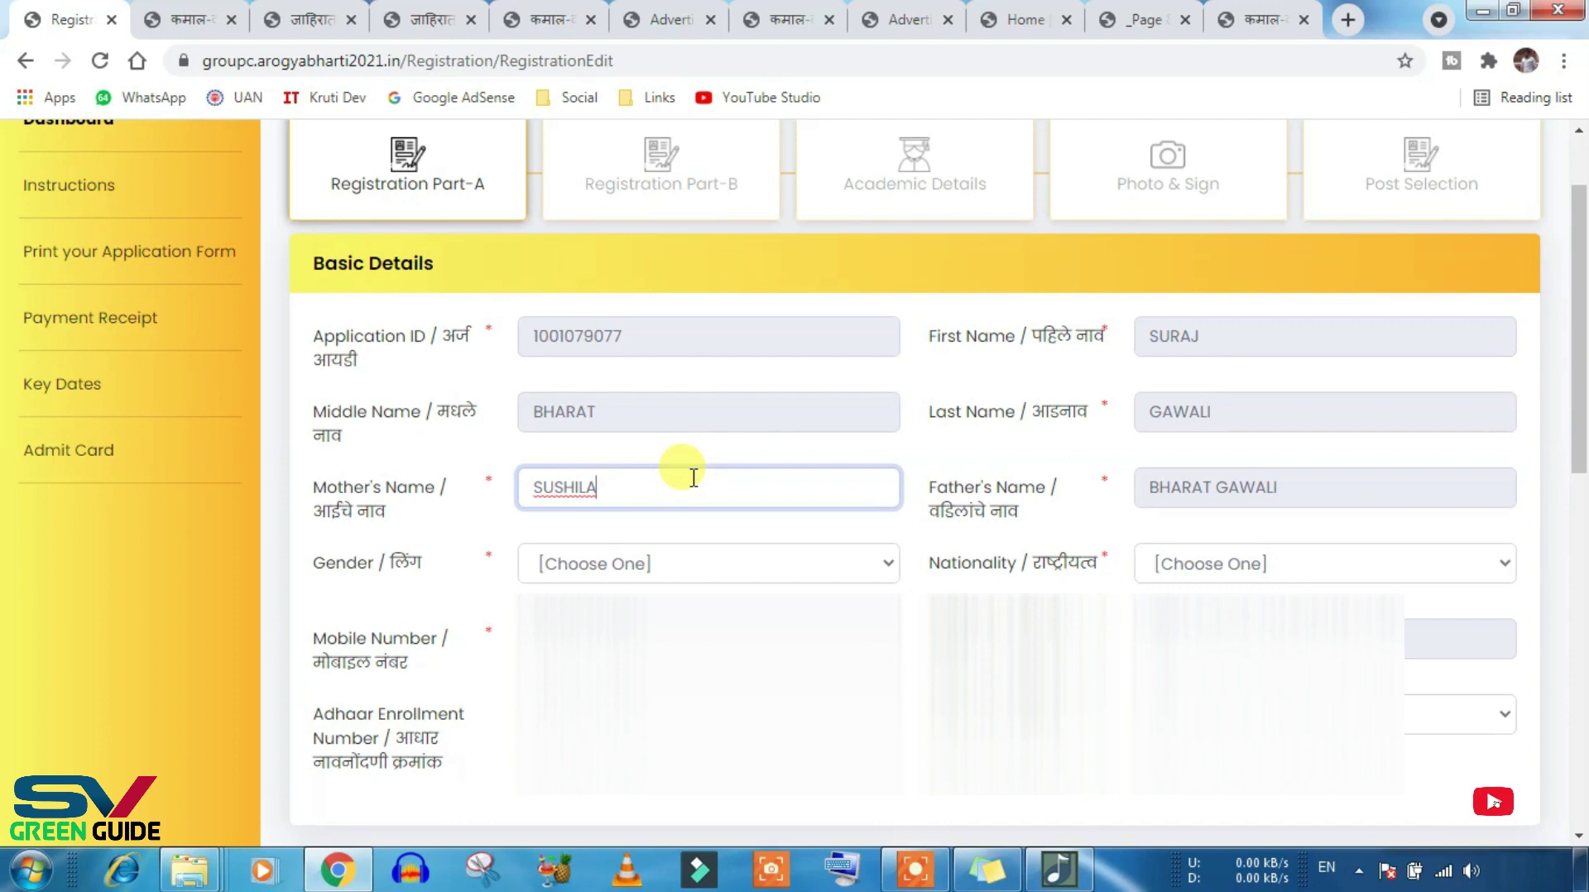
click(736, 563)
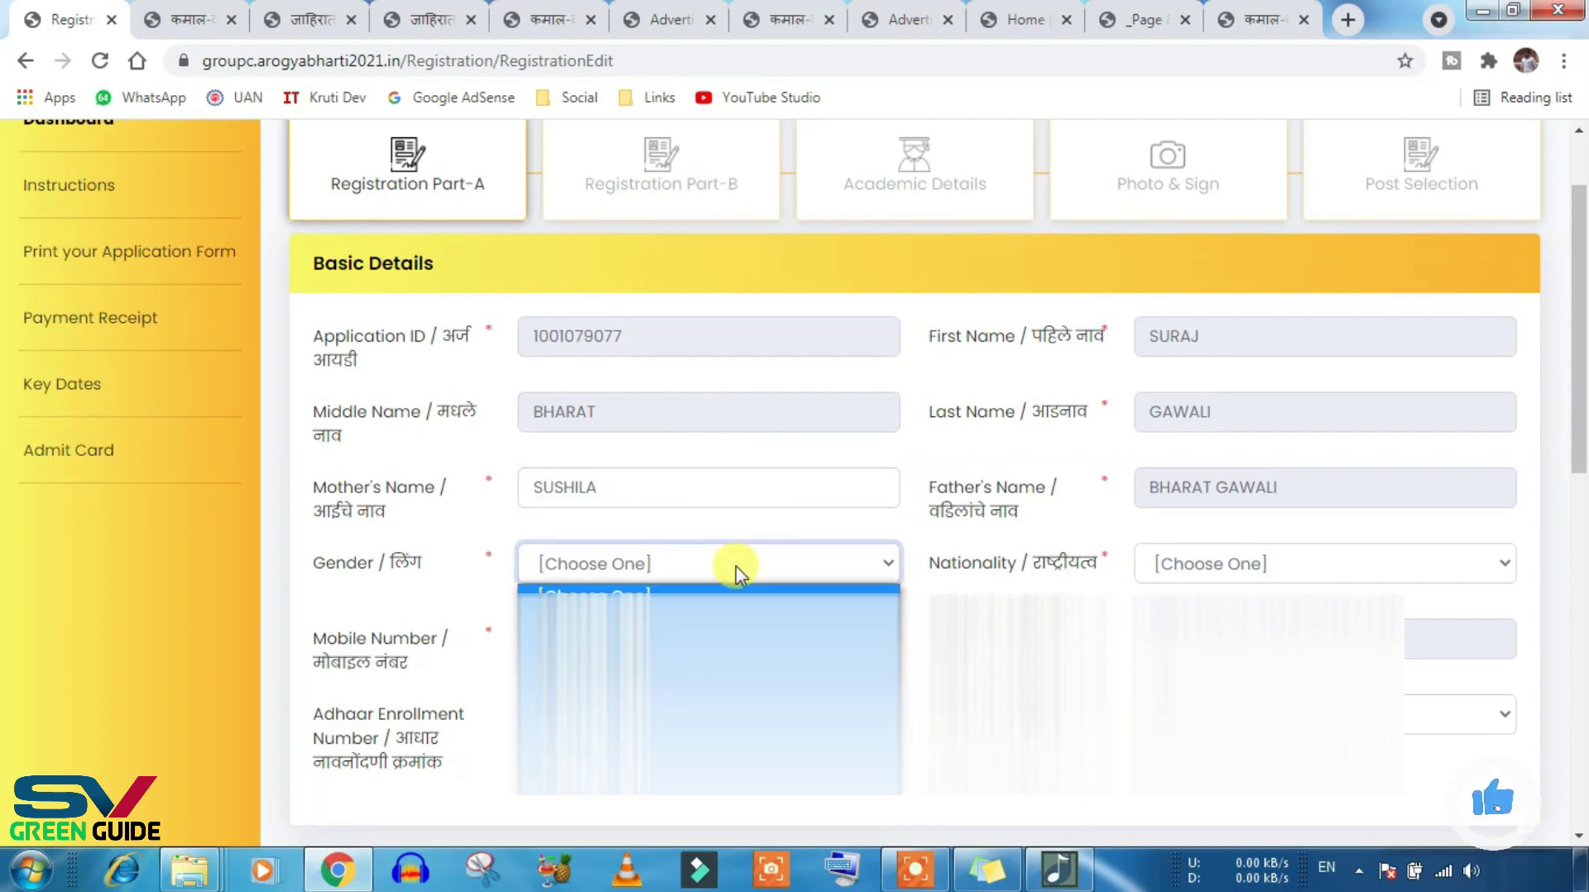
click(711, 612)
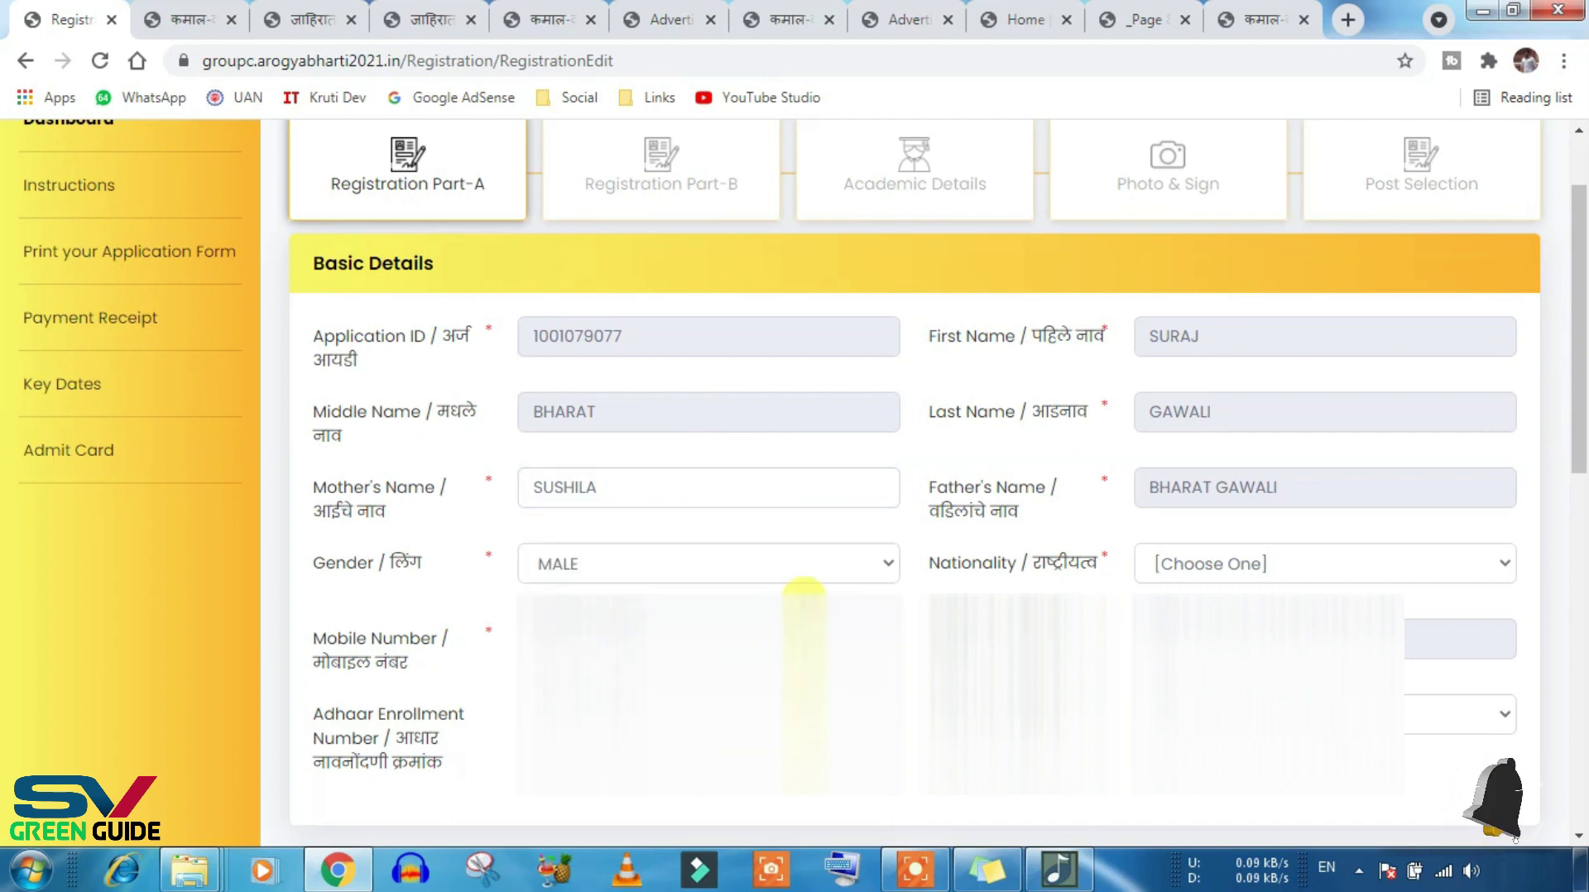
click(1277, 577)
click(1250, 621)
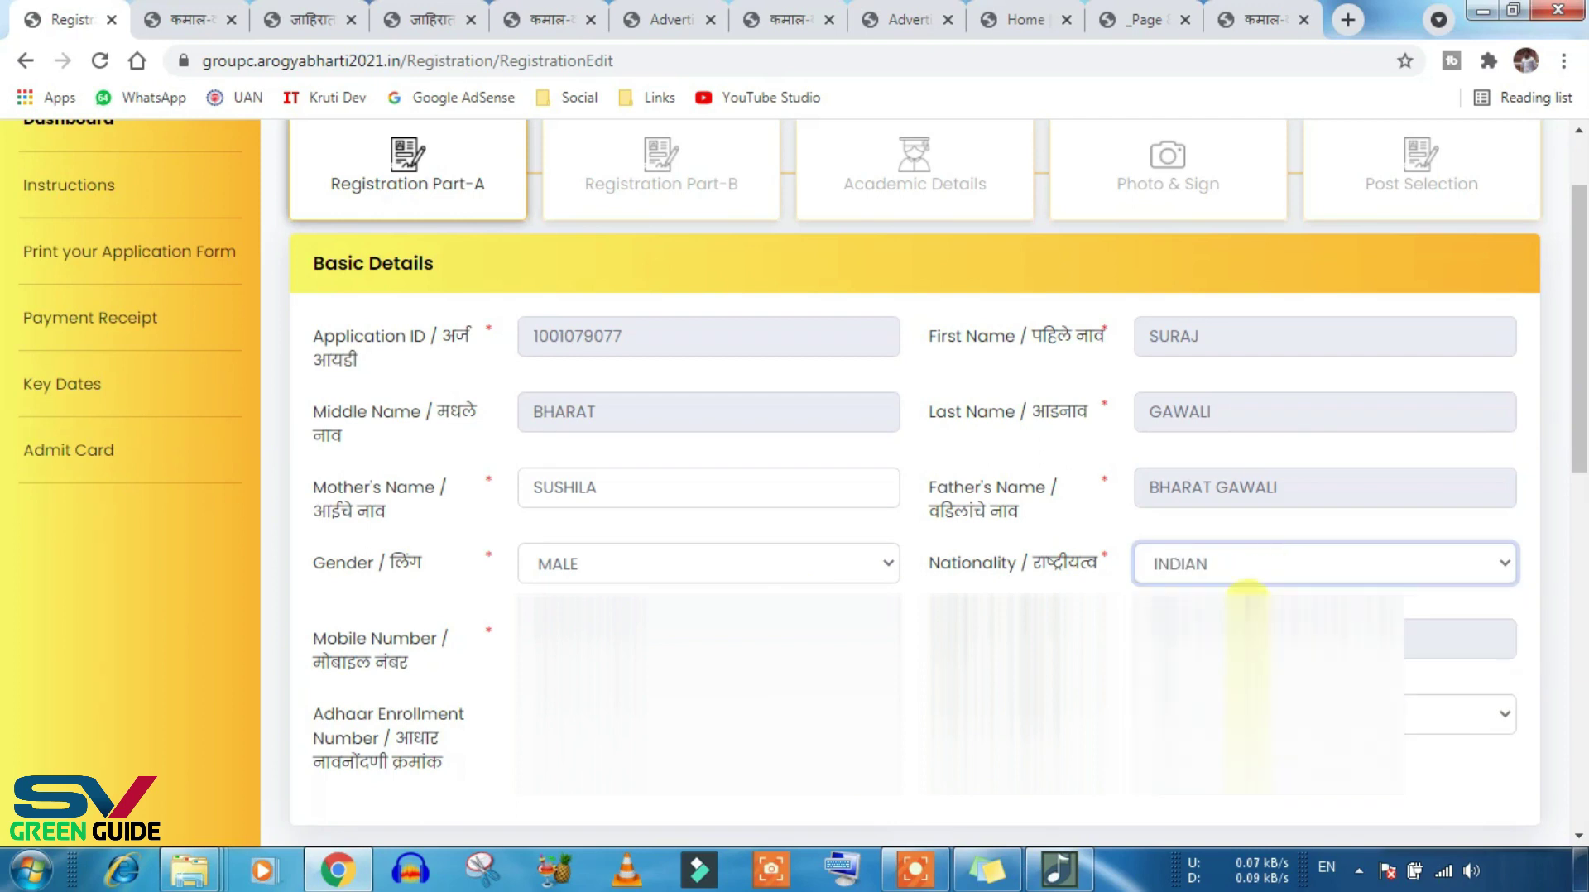
Step: Set Name Change Status to Yes to look at the changed-name fields, and set it back to No
scroll(1291, 580, down, 1)
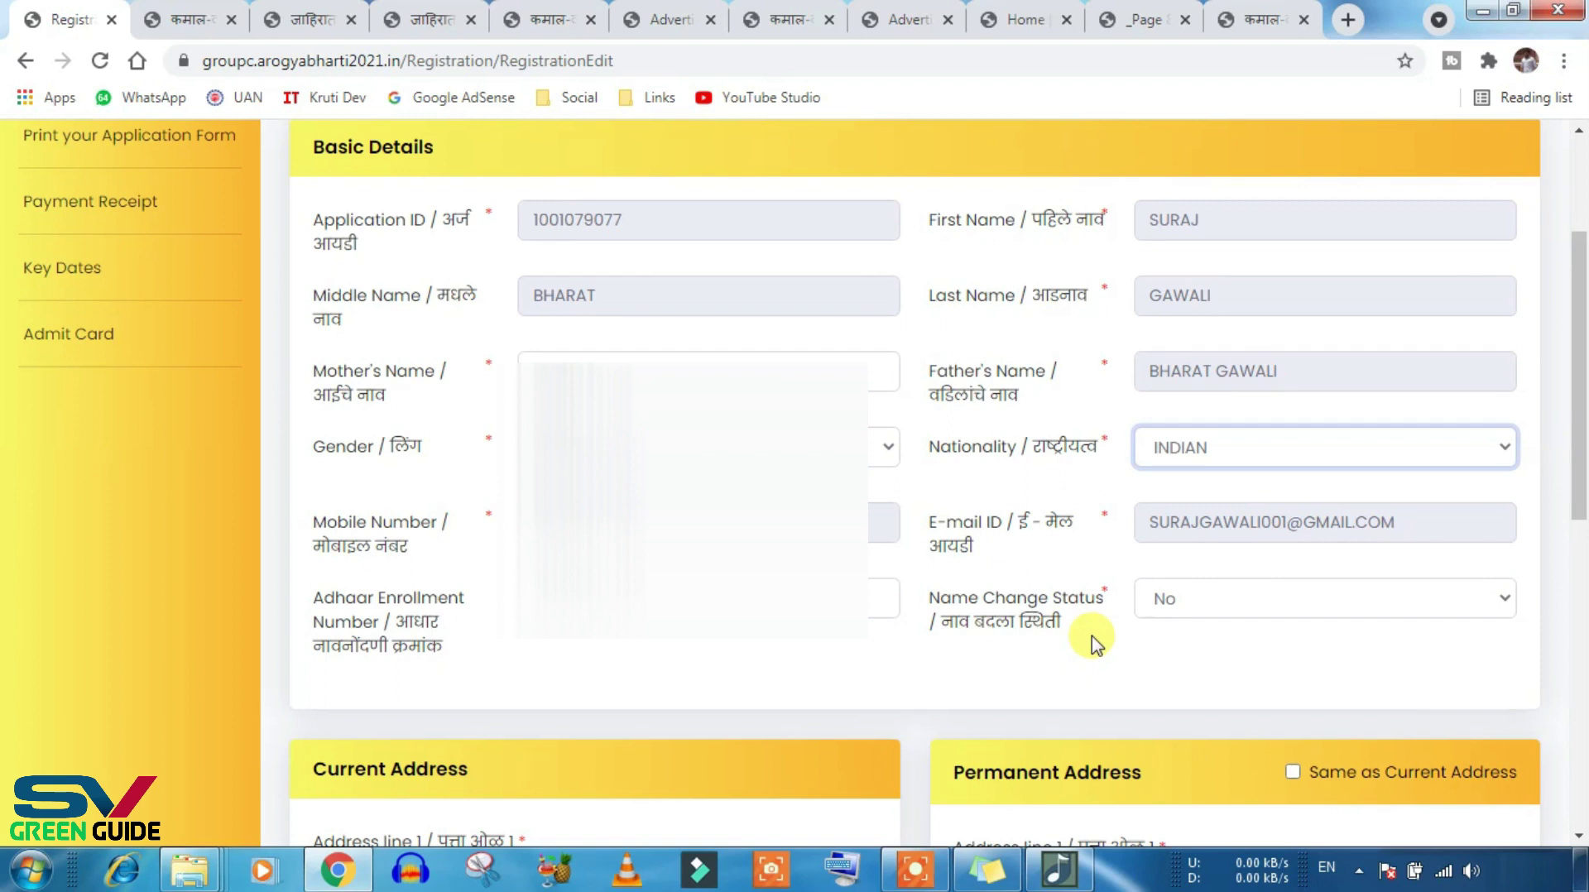
click(1256, 607)
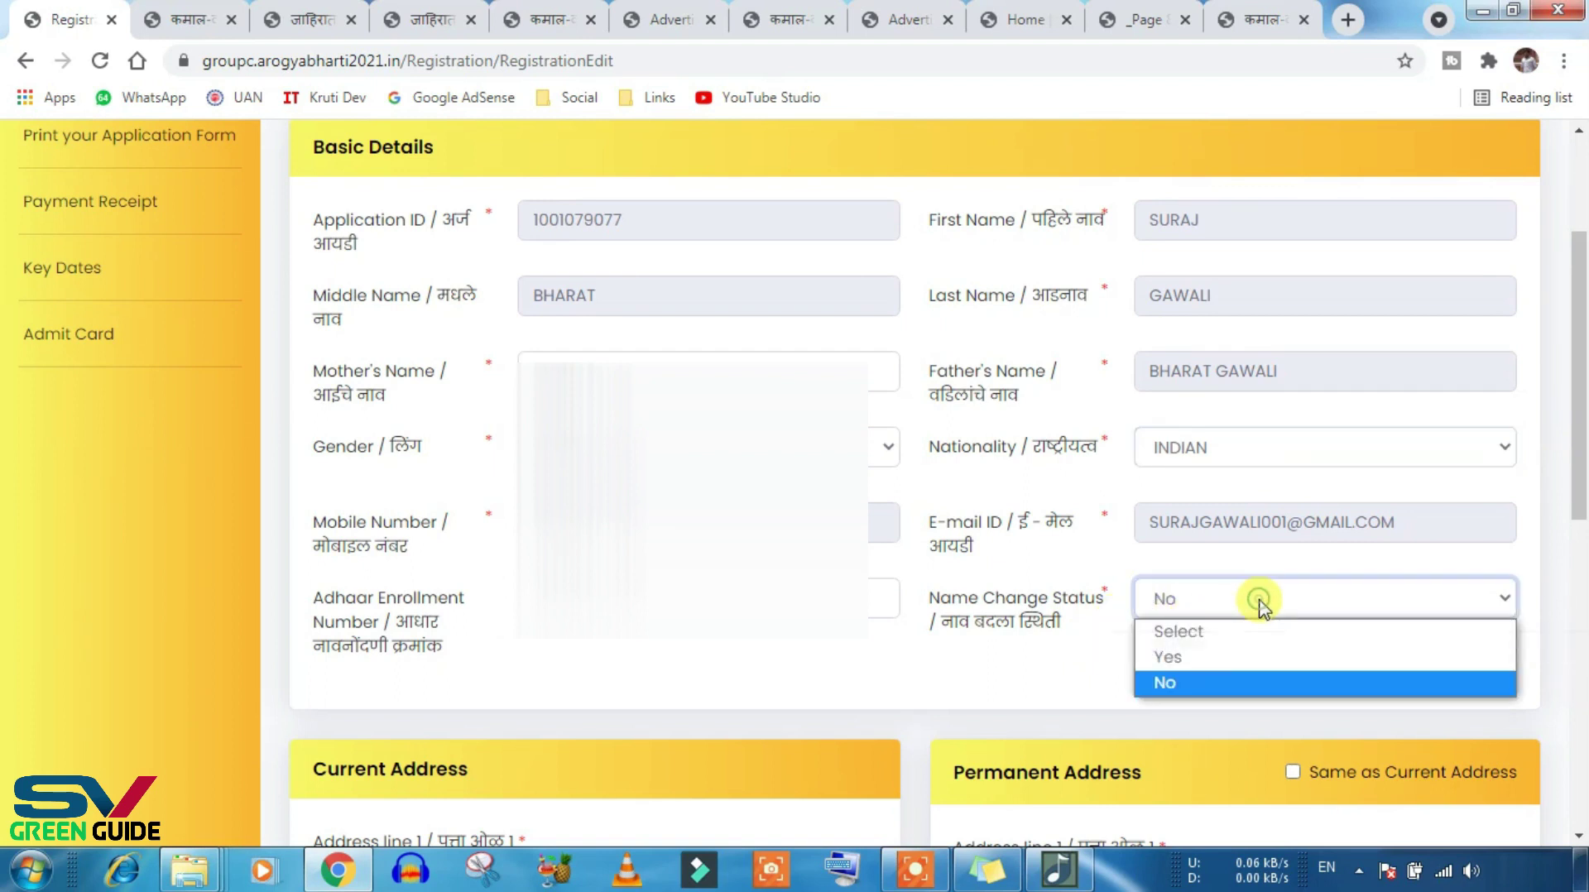
click(1217, 659)
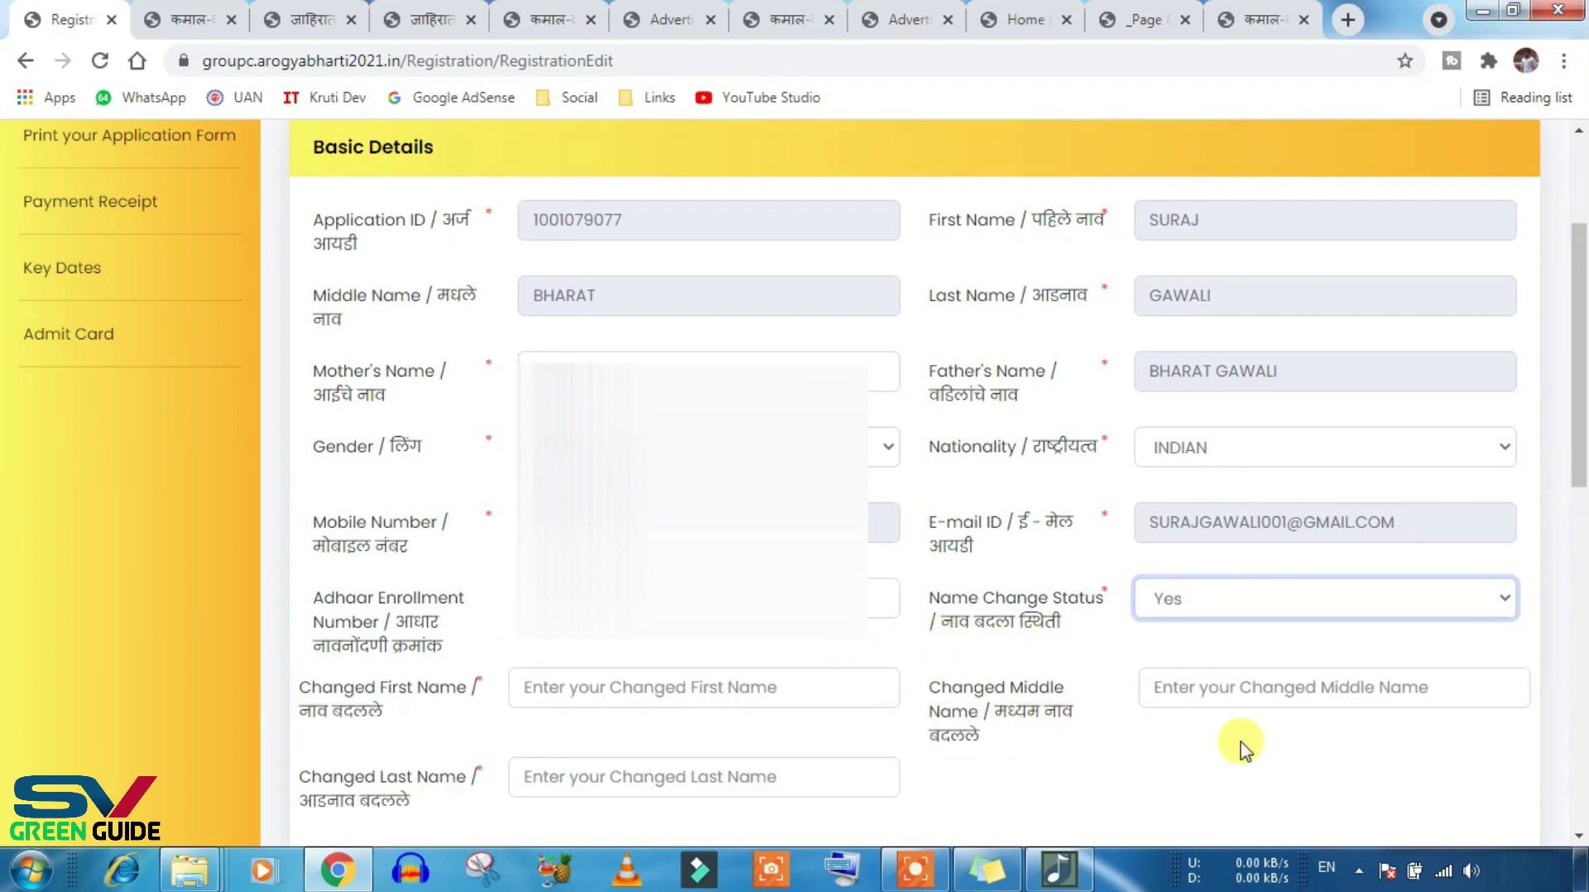
scroll(1213, 738, down, 1)
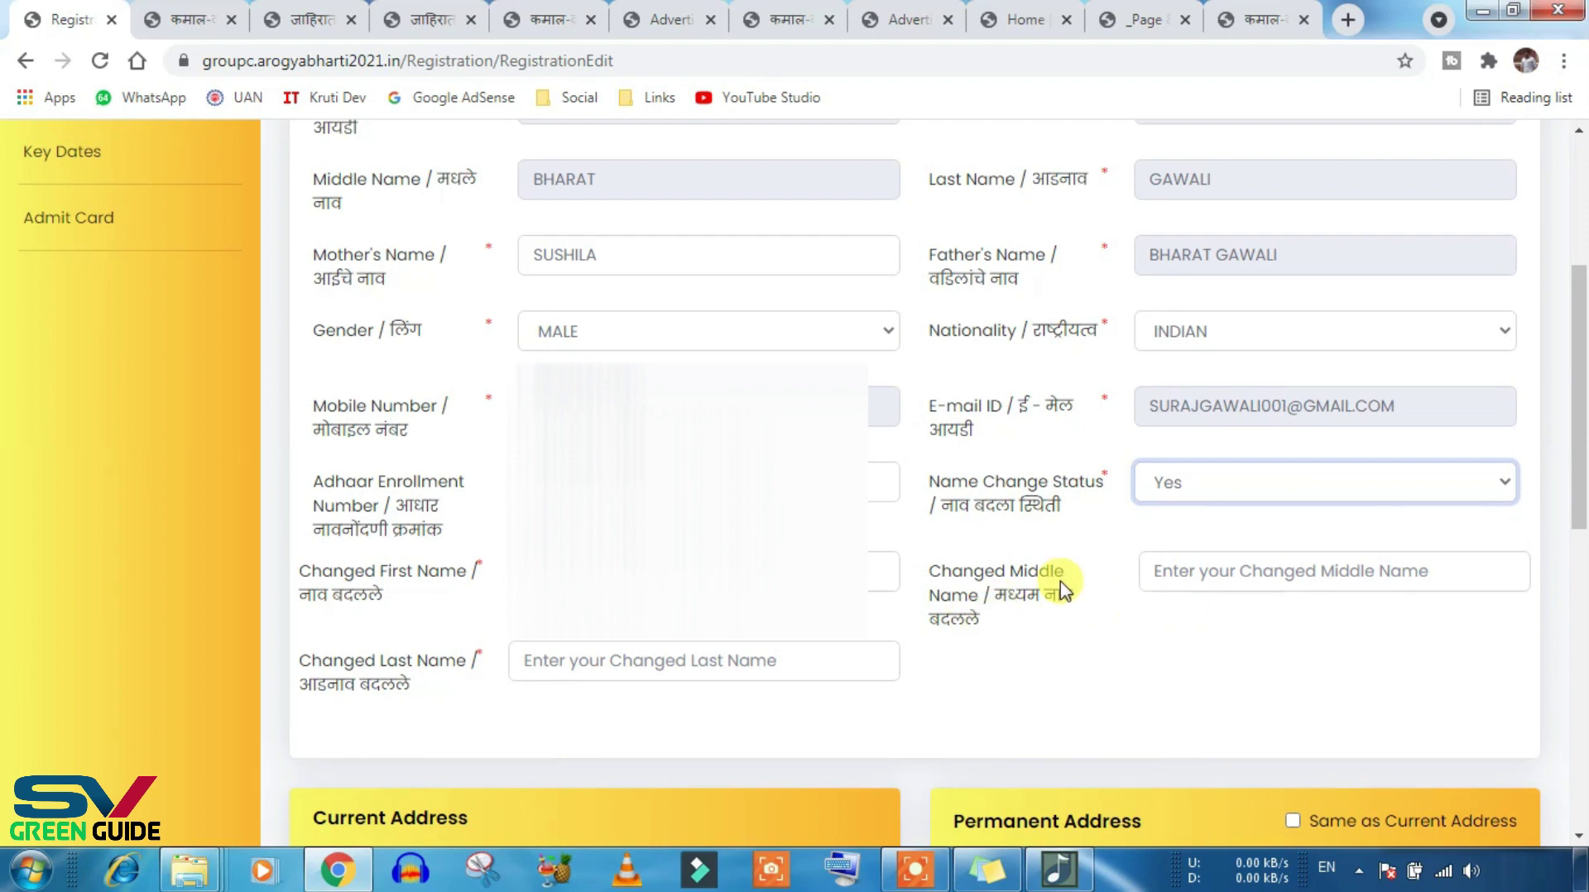
click(1334, 488)
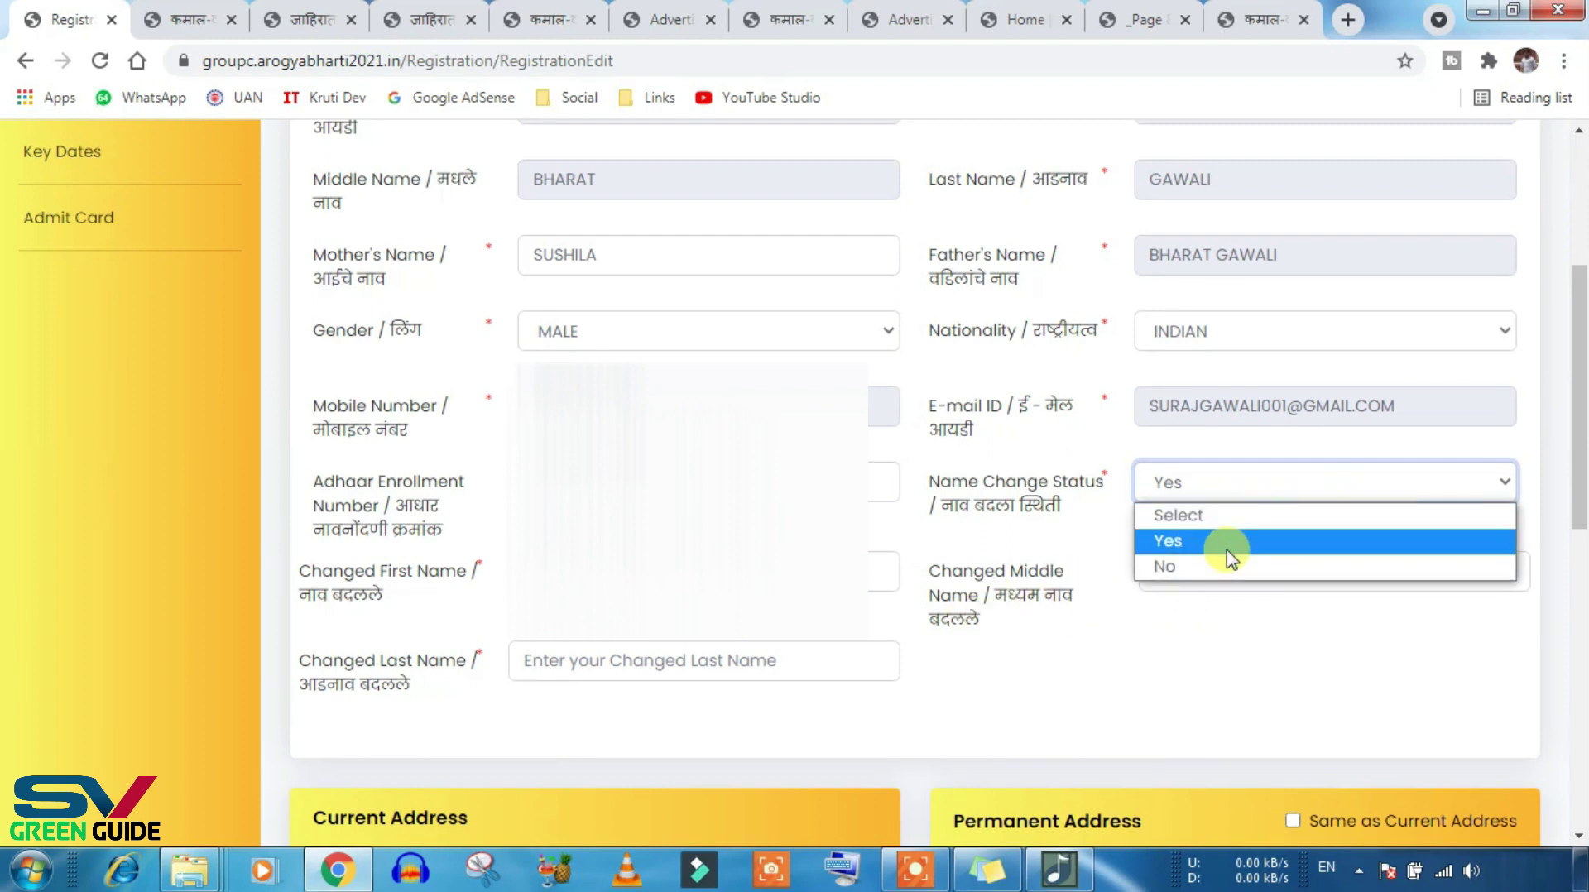
click(1265, 567)
Step: Fill in the current address with its state, city and pincode, and mark the permanent address as the same
scroll(1017, 578, down, 5)
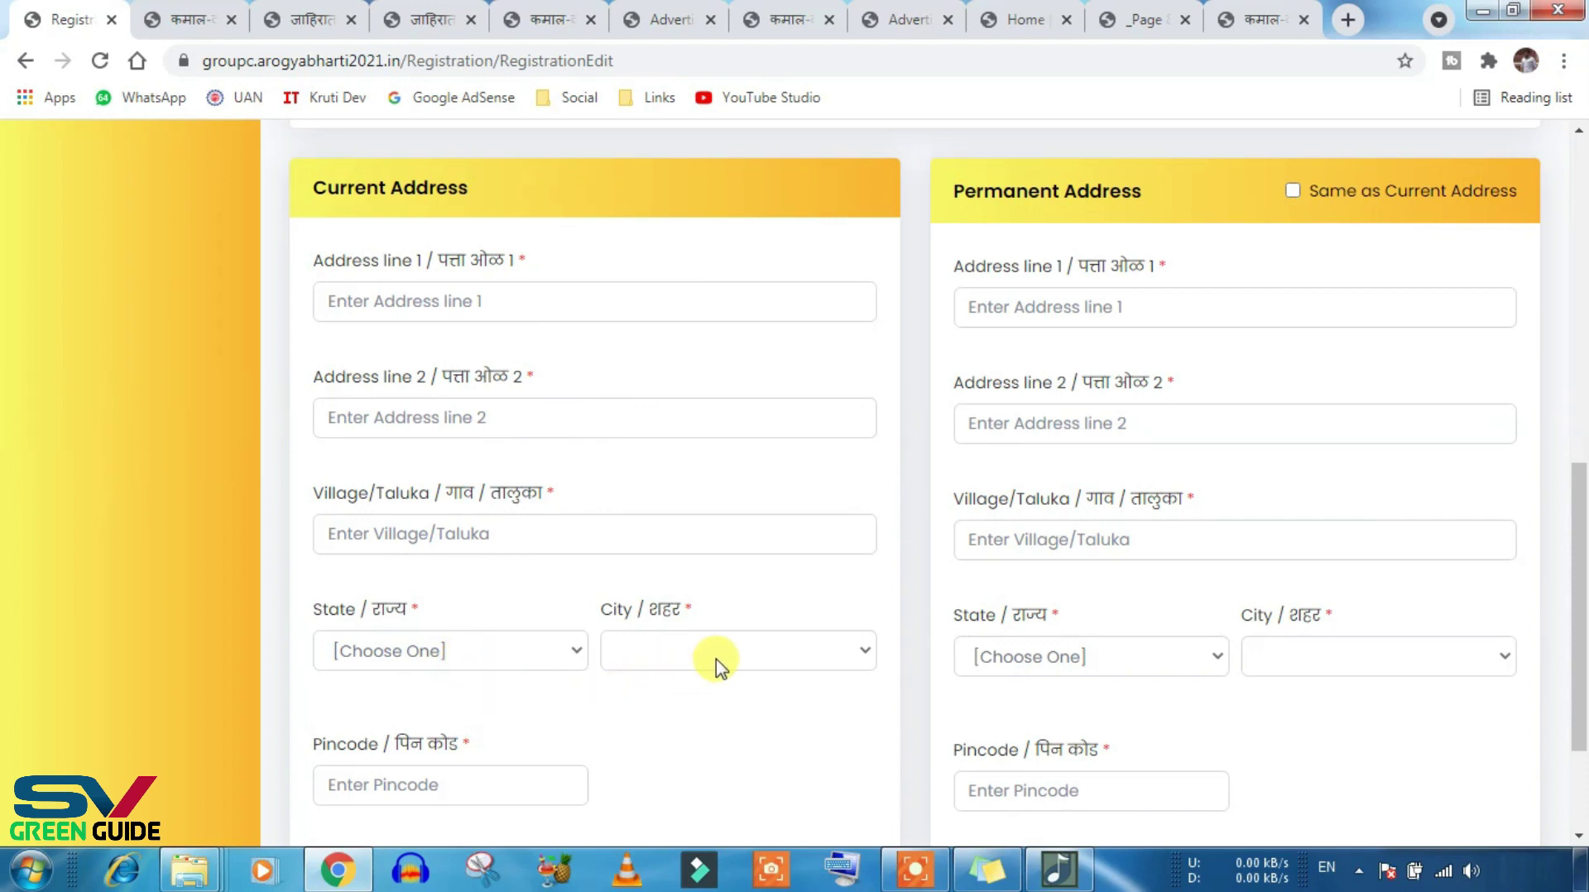
scroll(717, 662, down, 1)
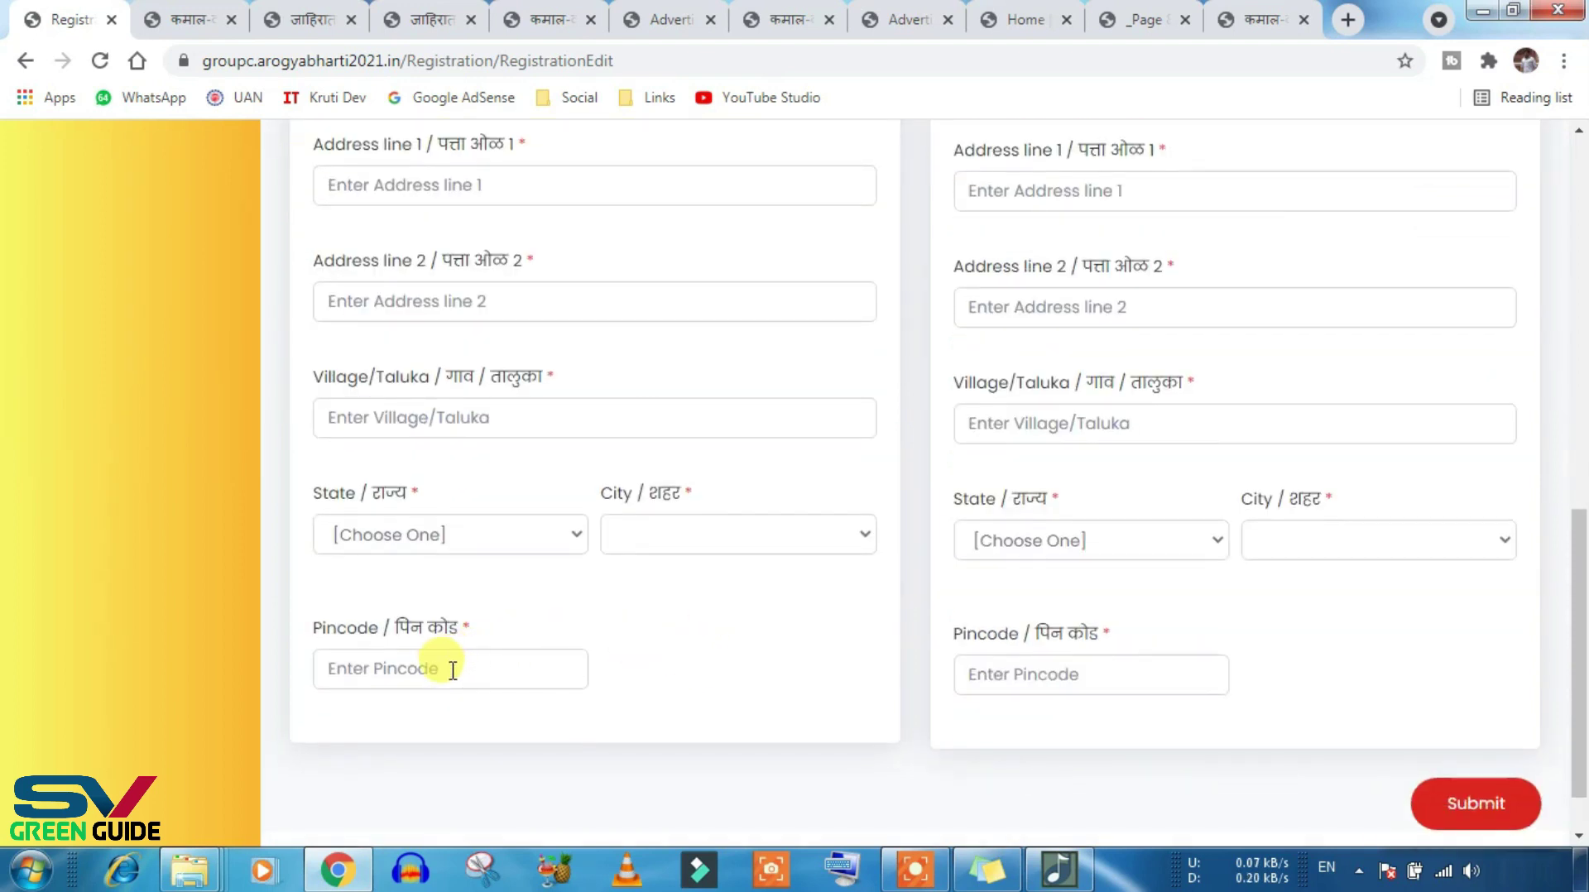
scroll(453, 670, up, 1)
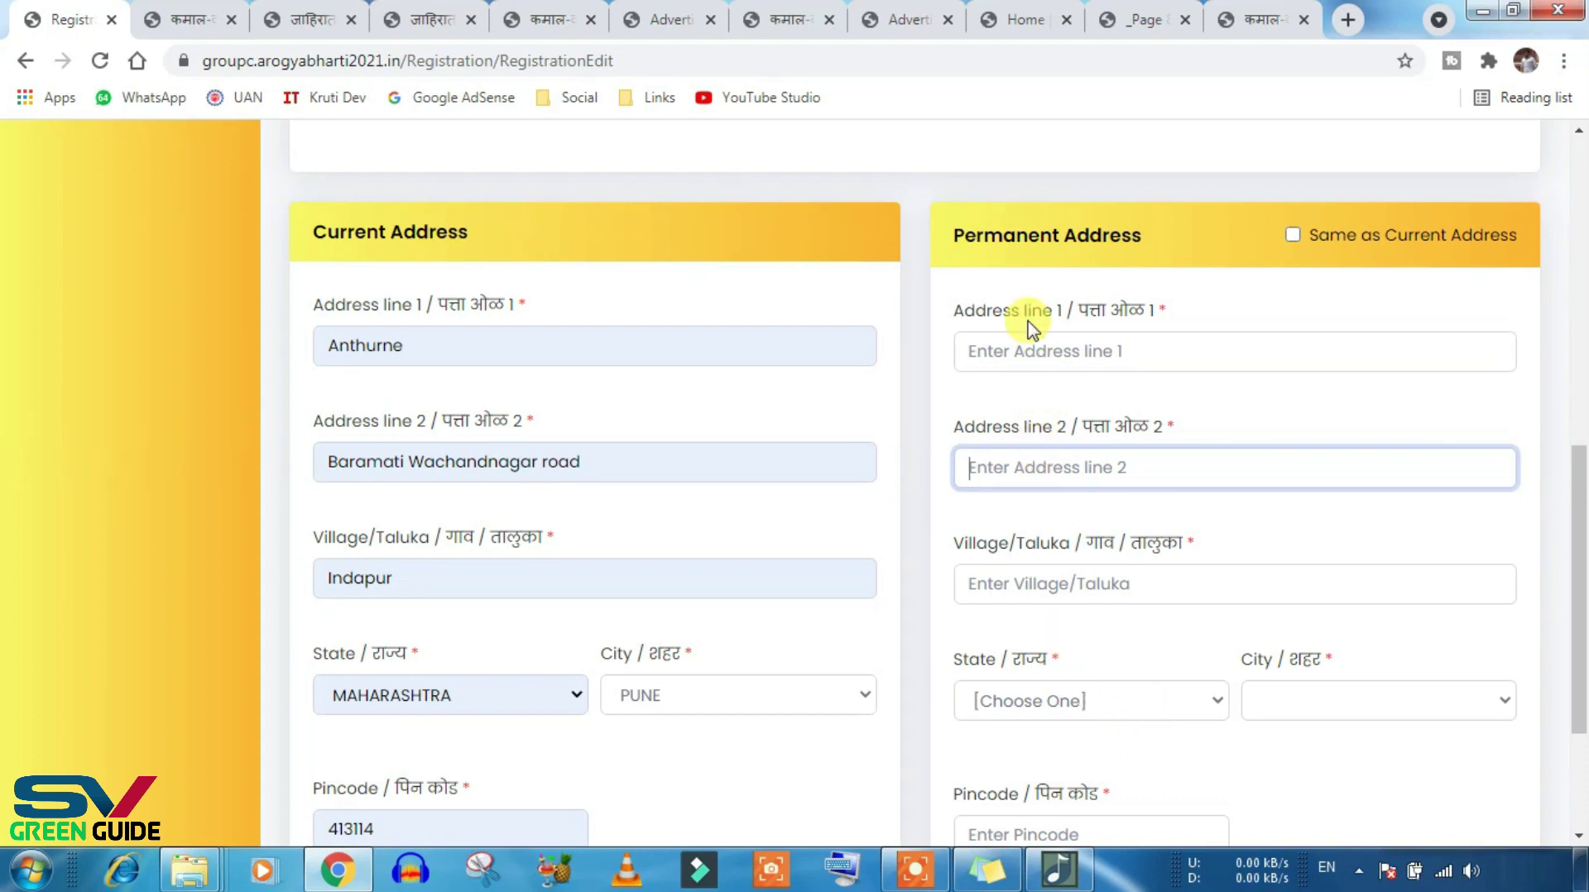
click(1293, 236)
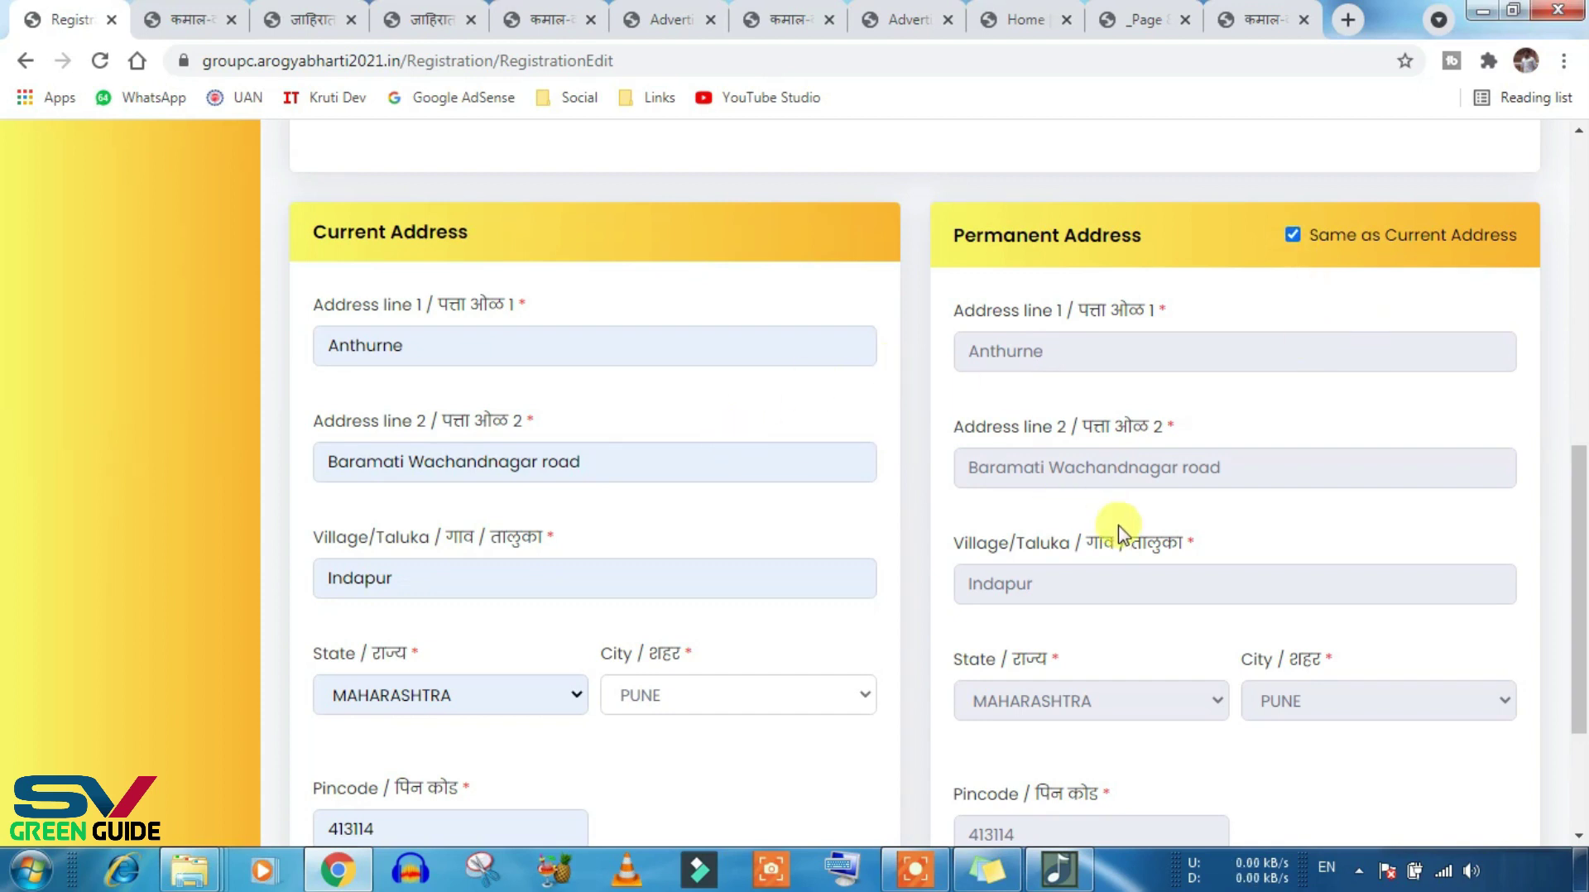
Step: Submit the Registration Part-A details, confirm the submission and acknowledge the saved notice
scroll(1076, 509, down, 3)
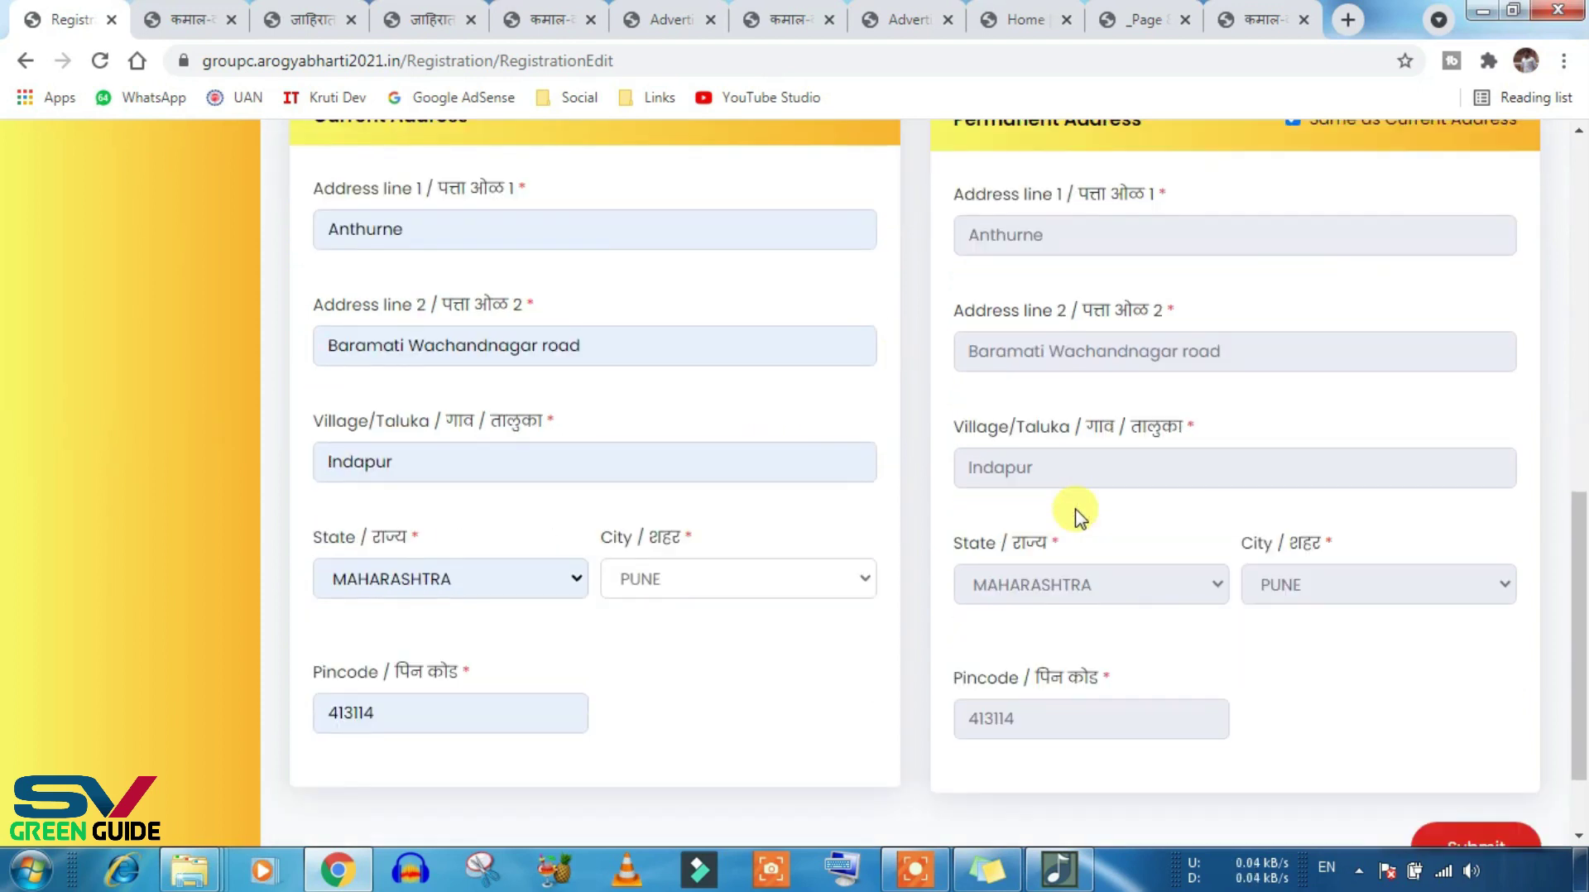
click(1464, 732)
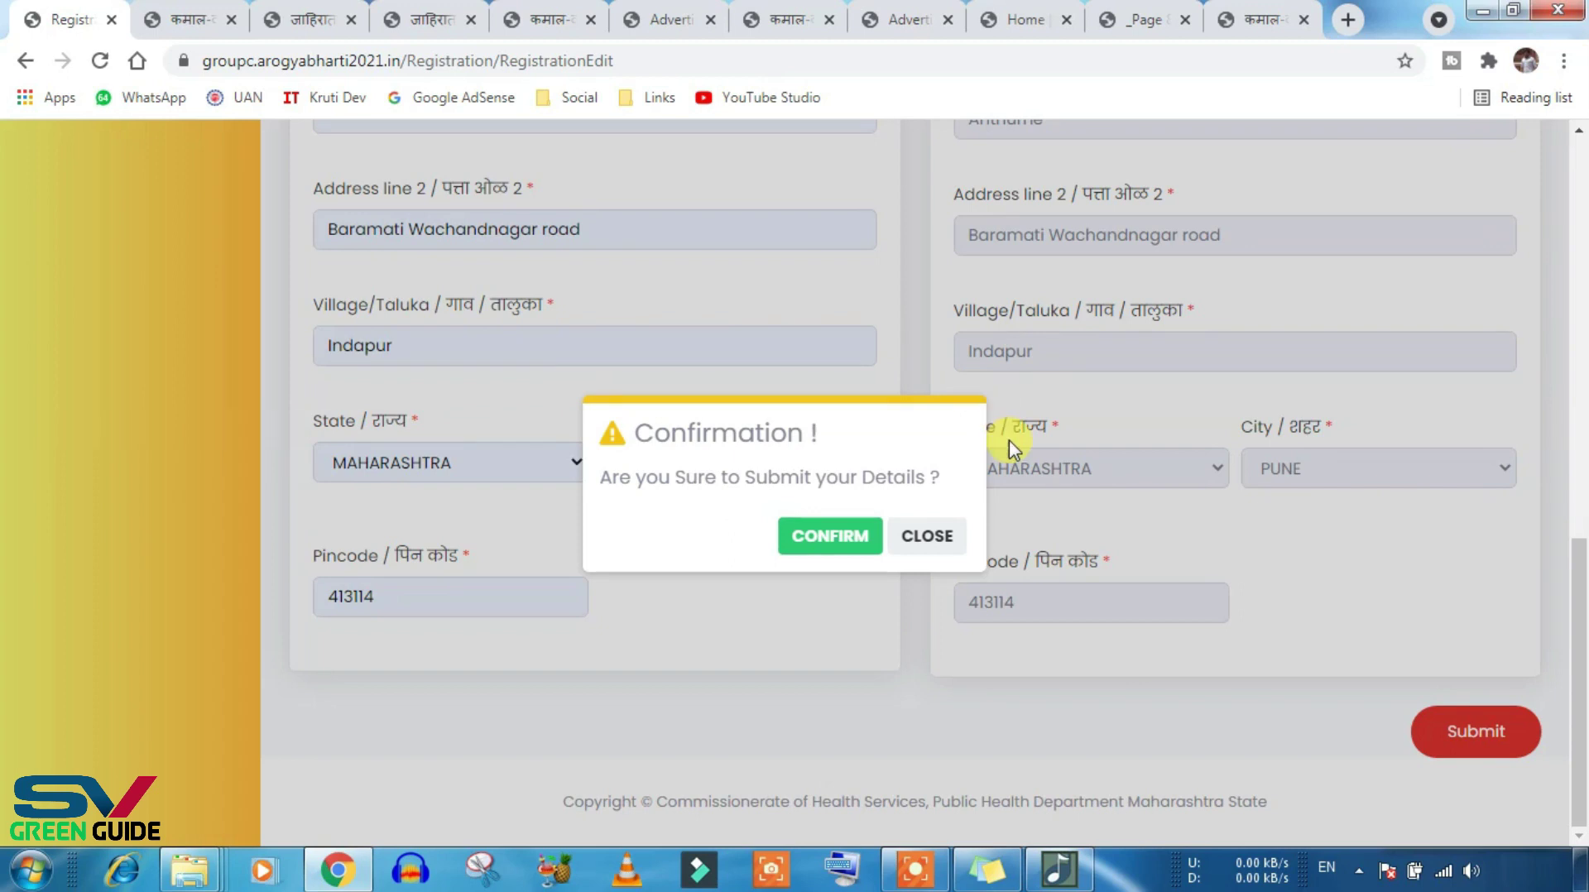
click(822, 545)
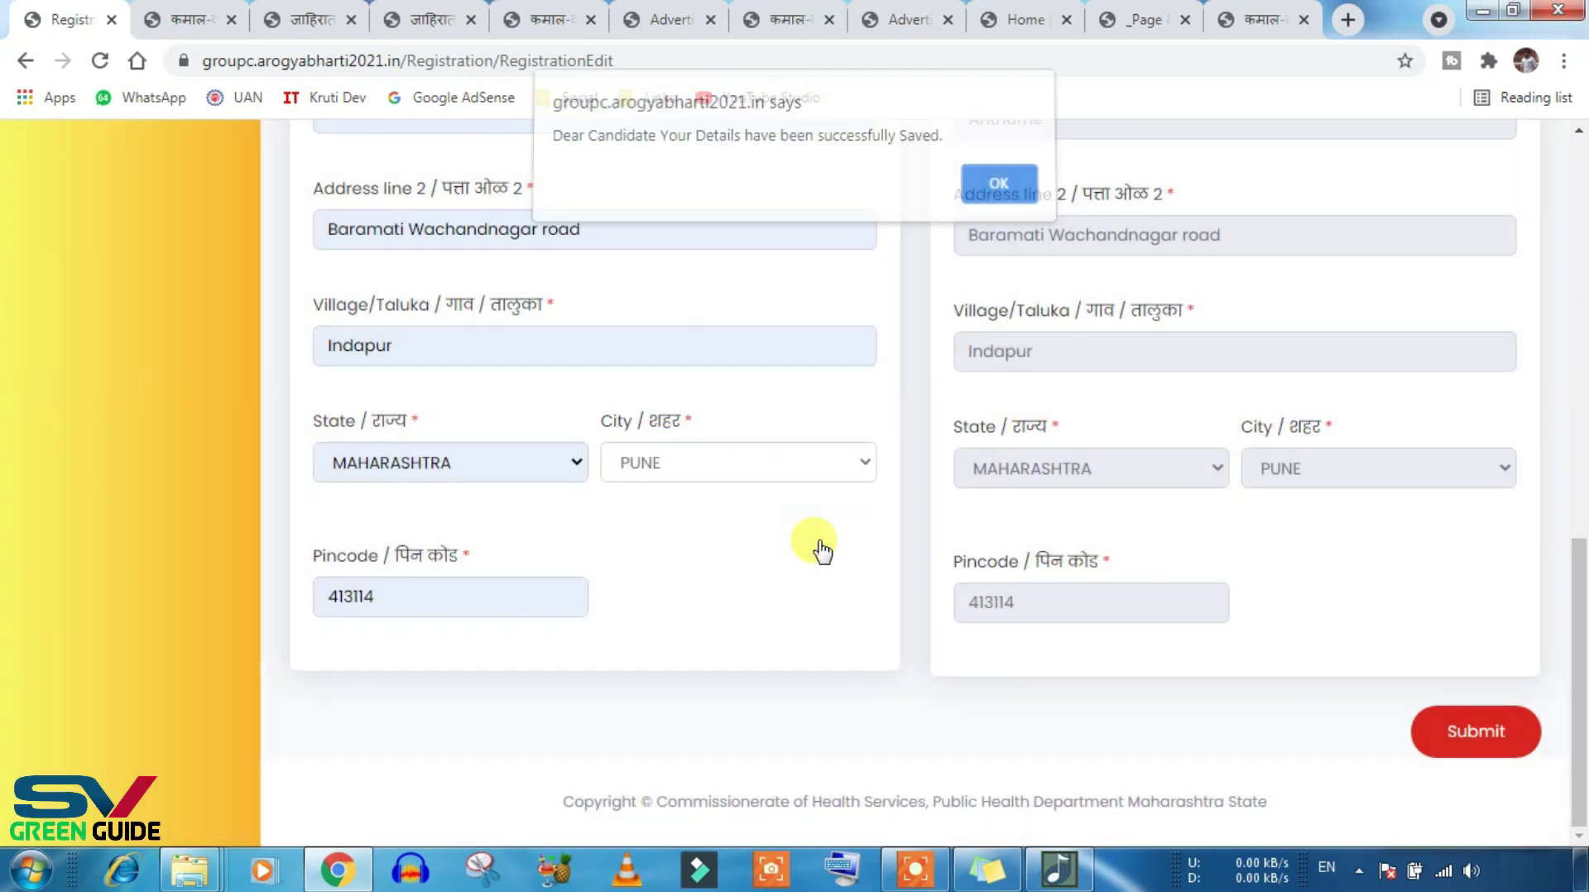
click(998, 191)
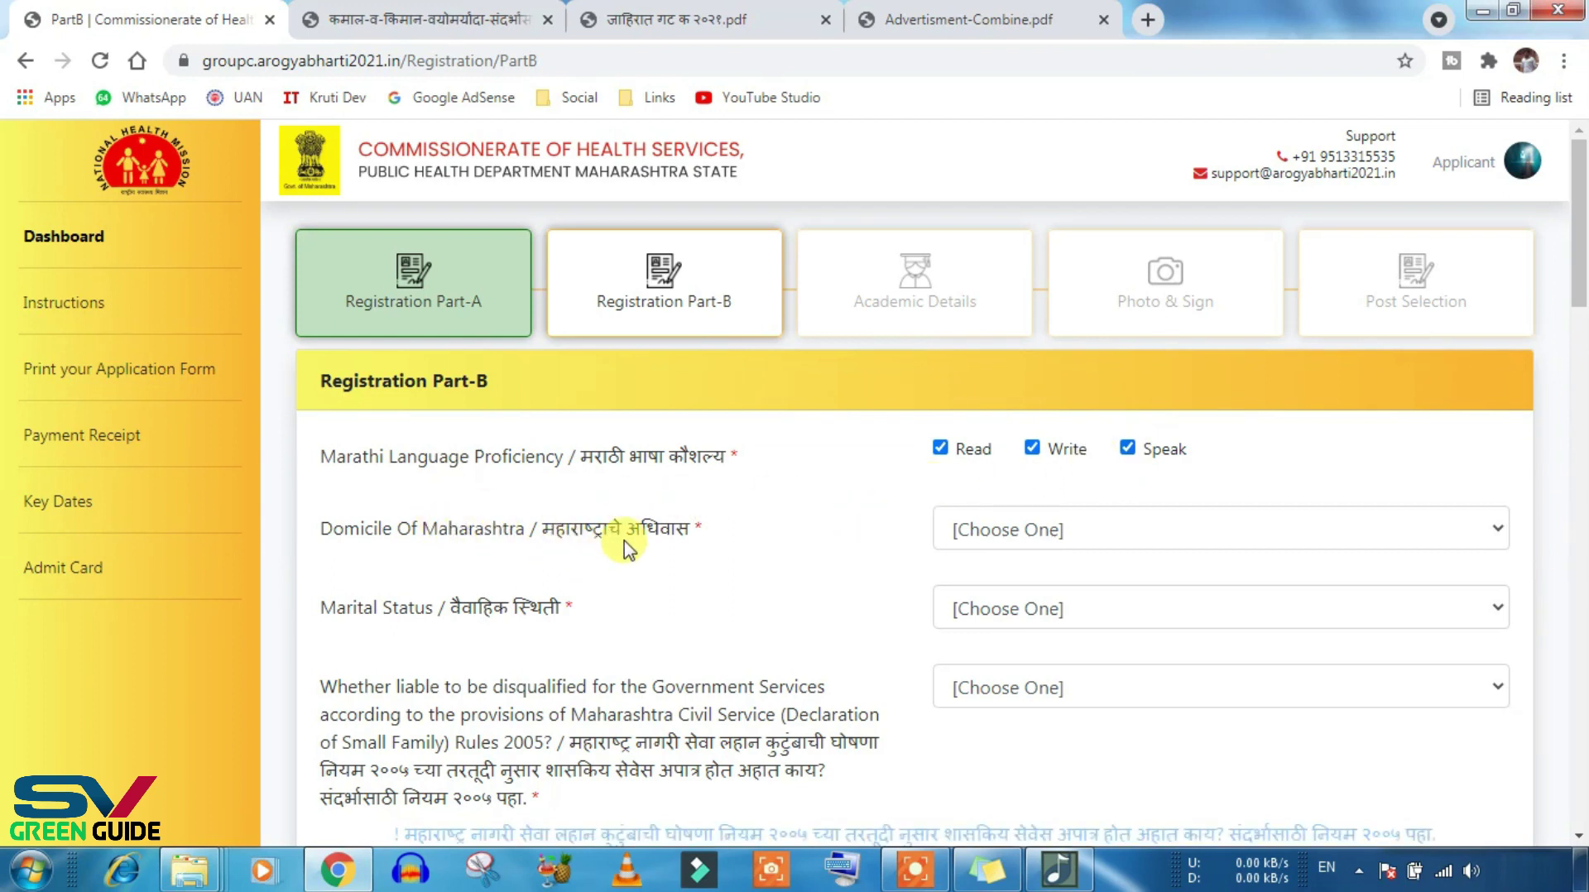
Step: In Registration Part-B, set Domicile Of Maharashtra to Yes and Marital Status to MARRIED
click(1117, 525)
click(1054, 586)
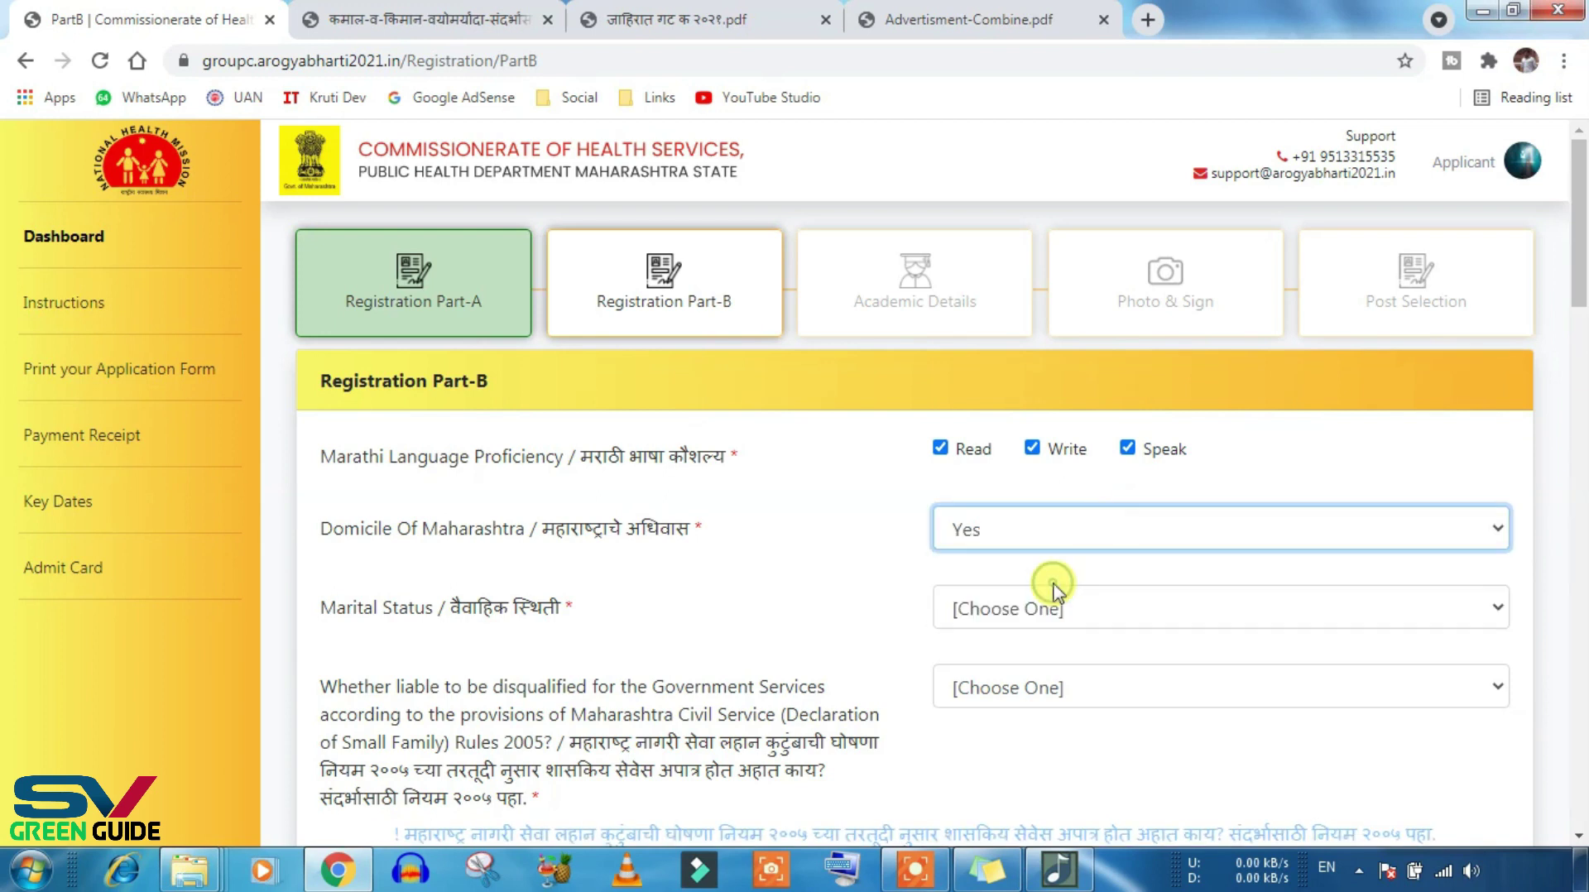
scroll(815, 609, down, 1)
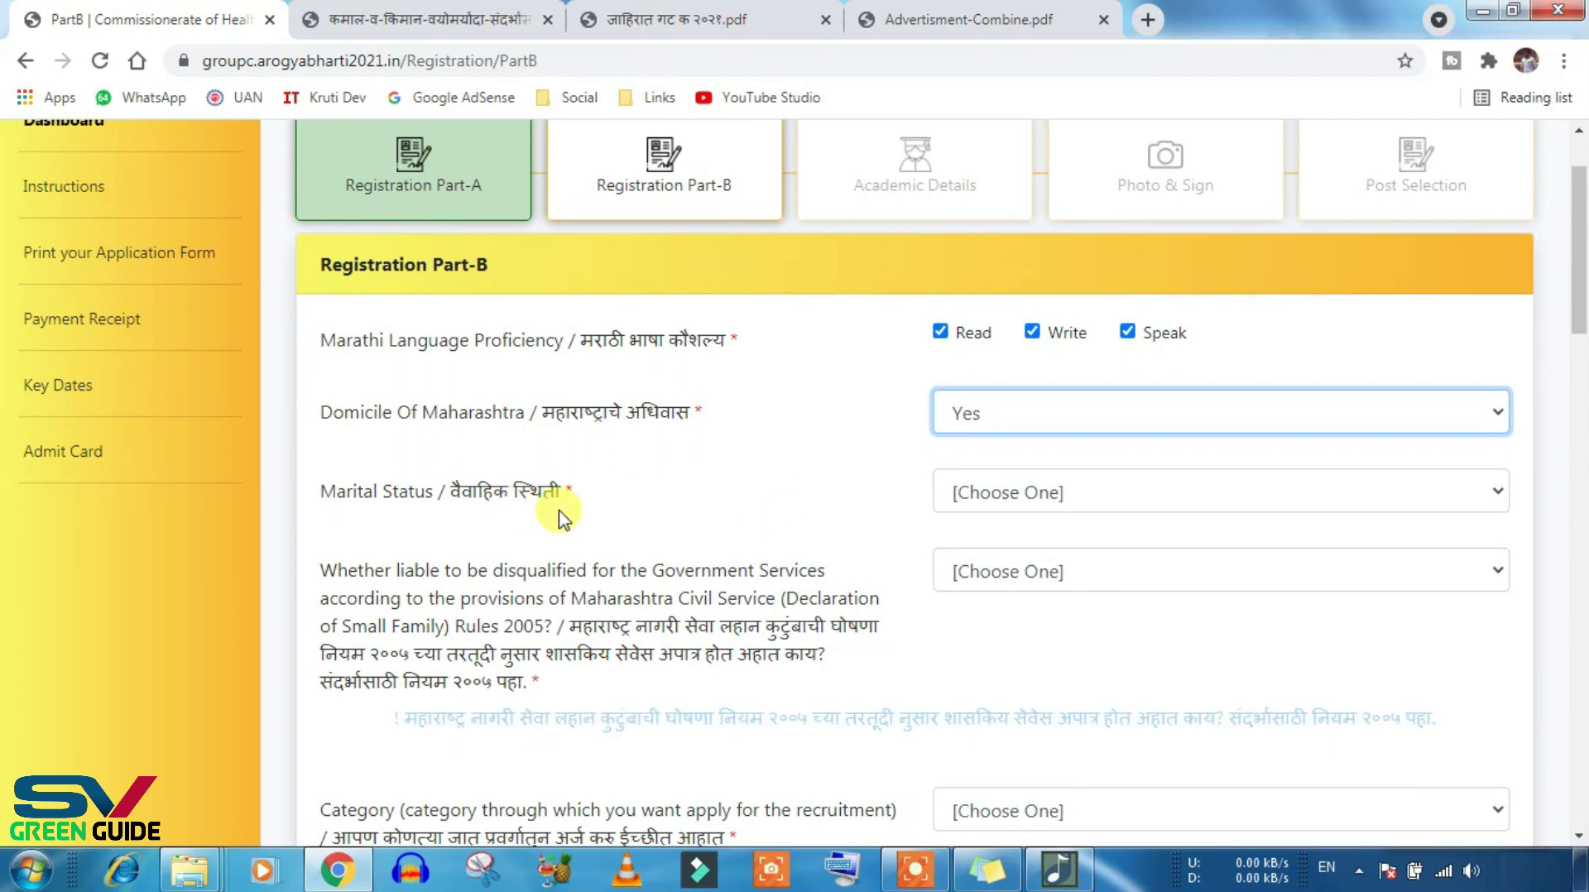
click(1076, 494)
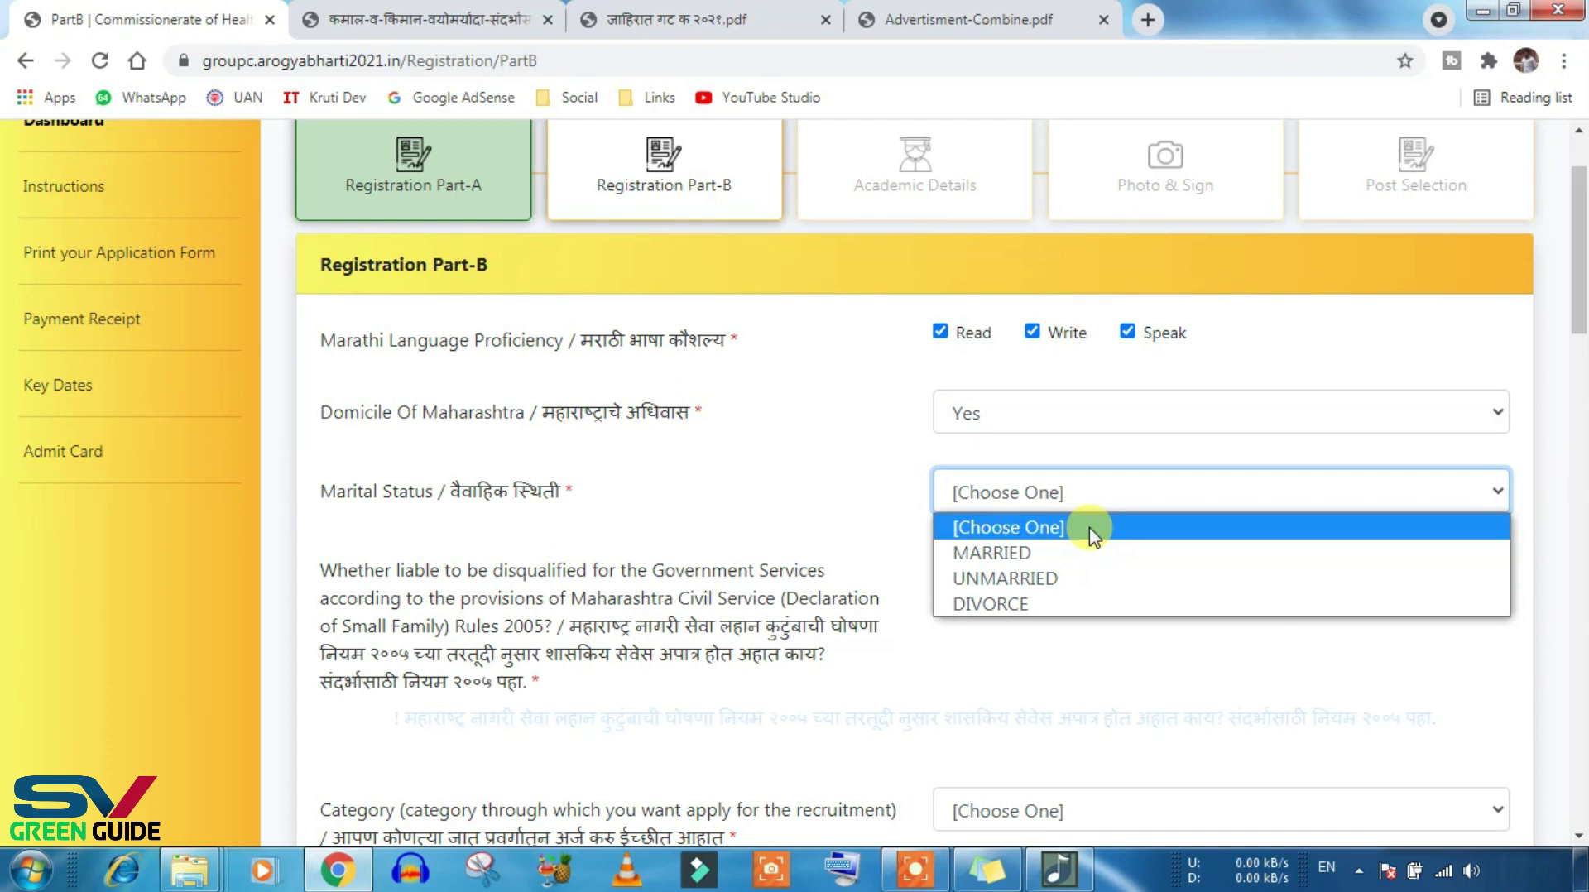
click(1060, 552)
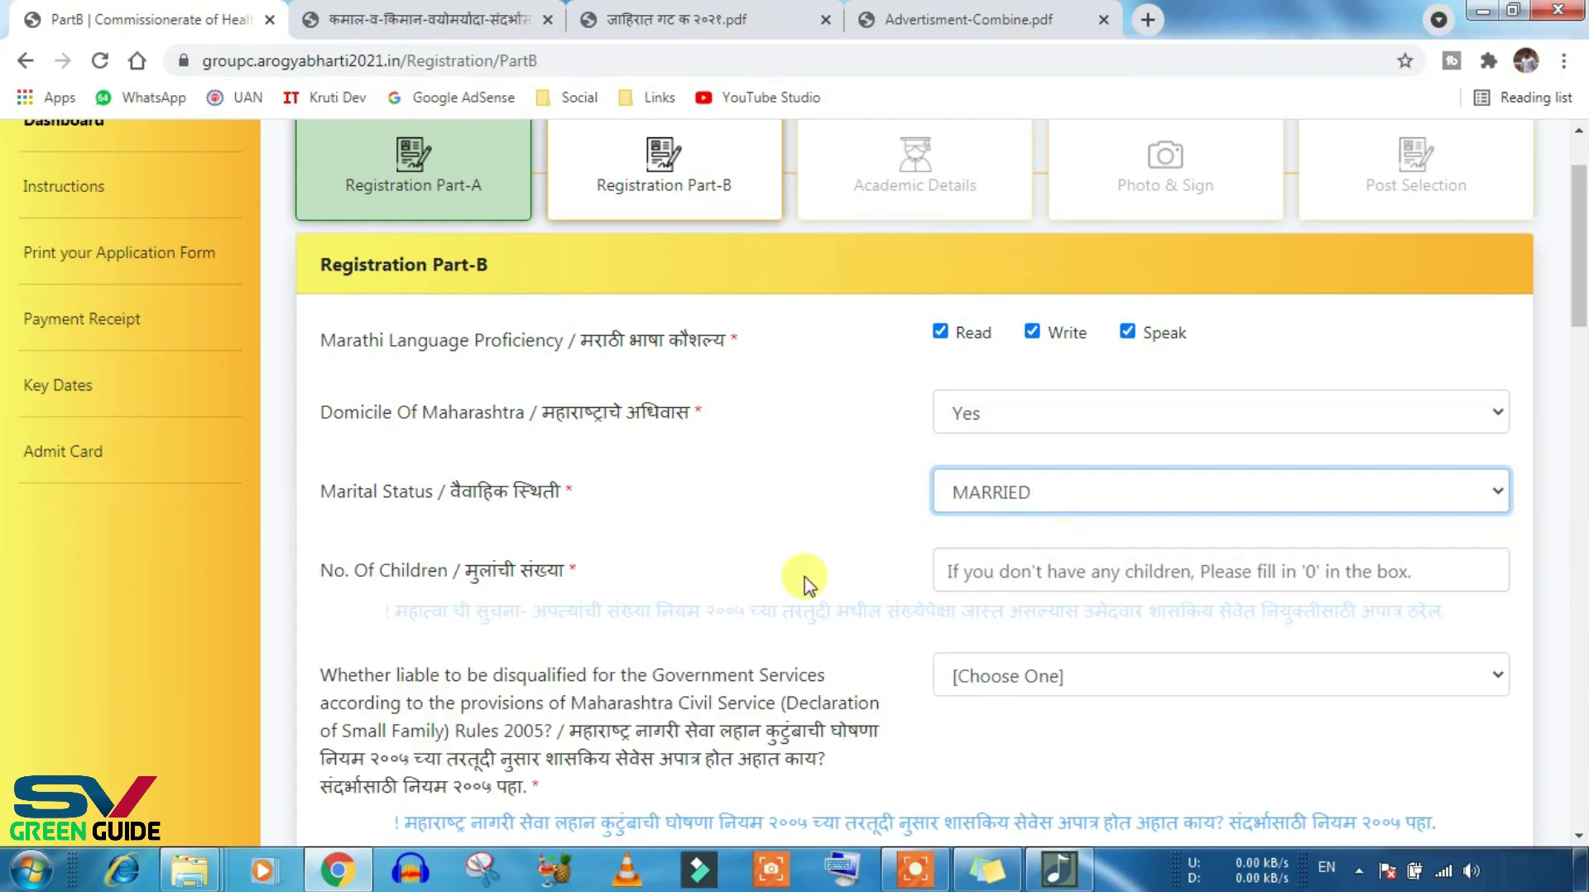
click(1033, 571)
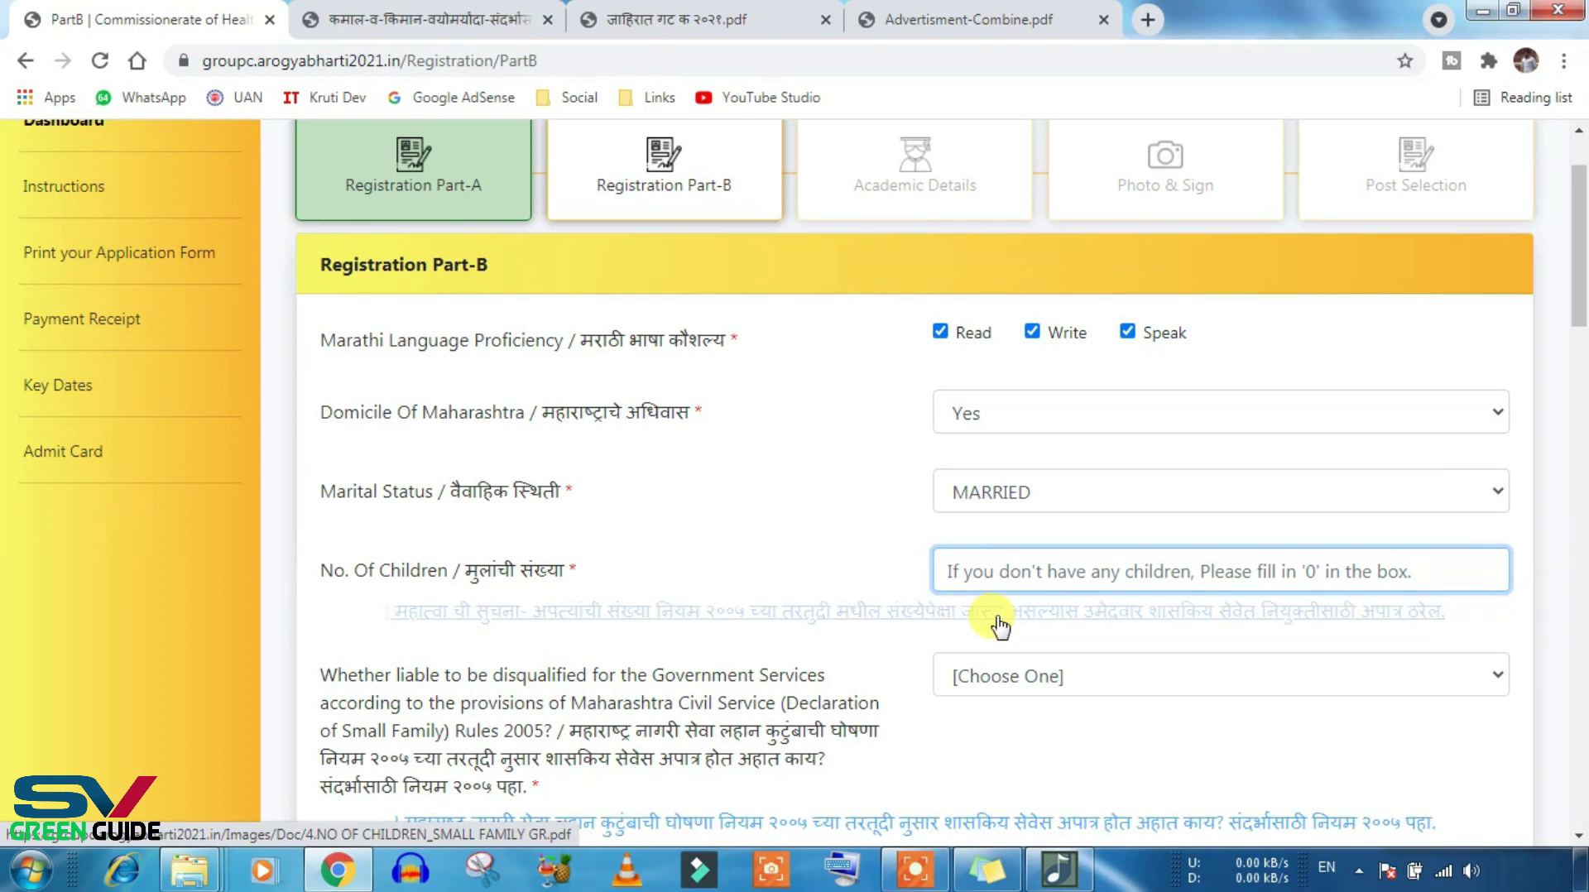
Step: Open the small-family rules document linked below the number of children, skim its pages and return to the form
click(932, 617)
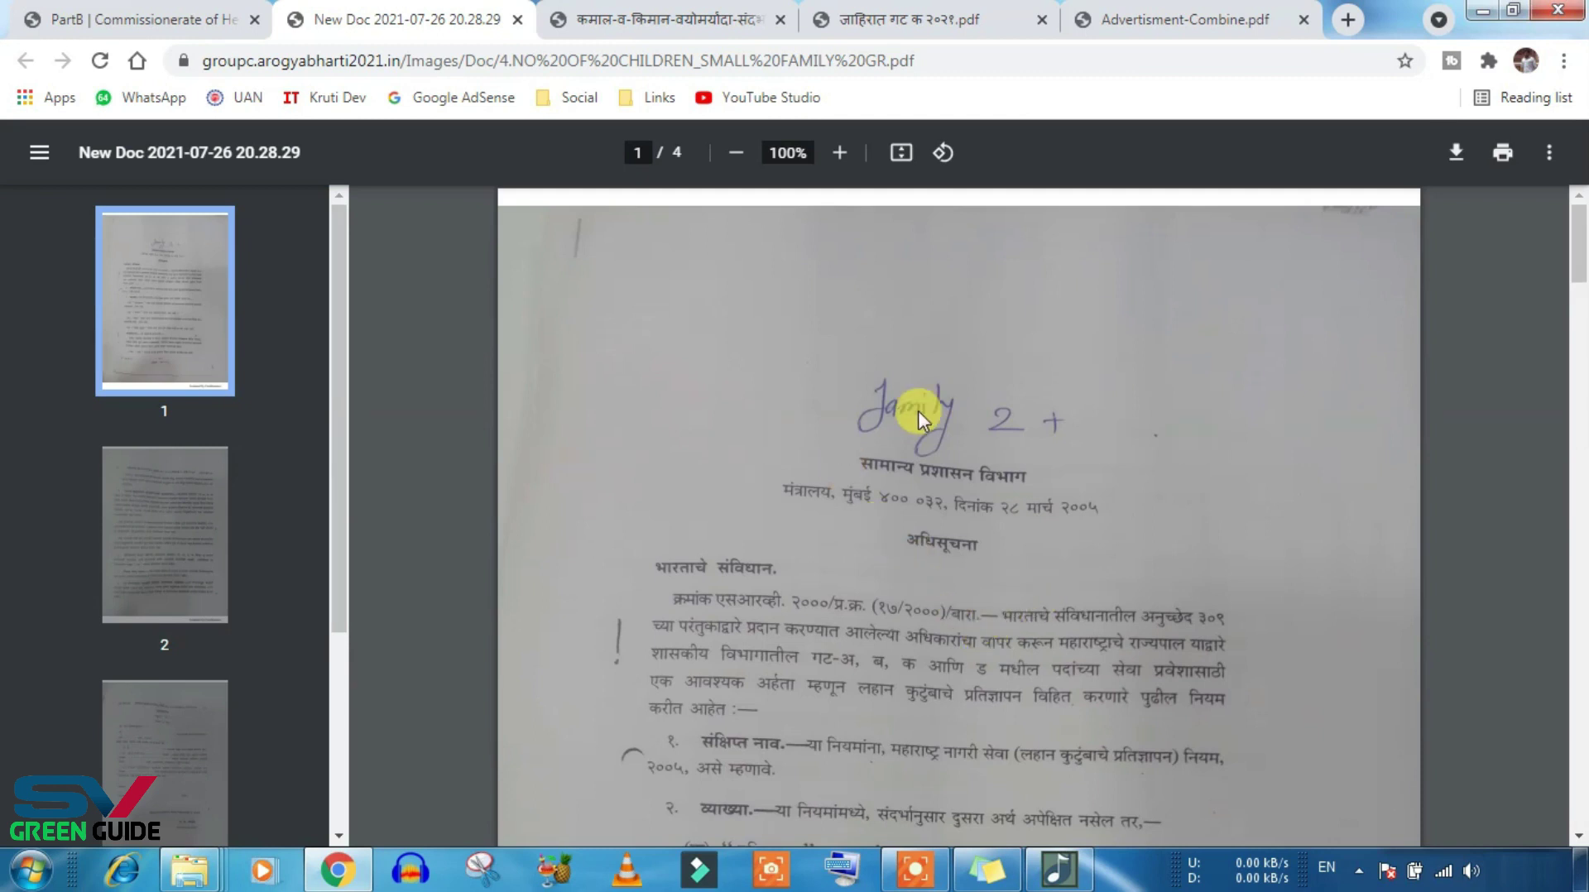
scroll(950, 539, down, 20)
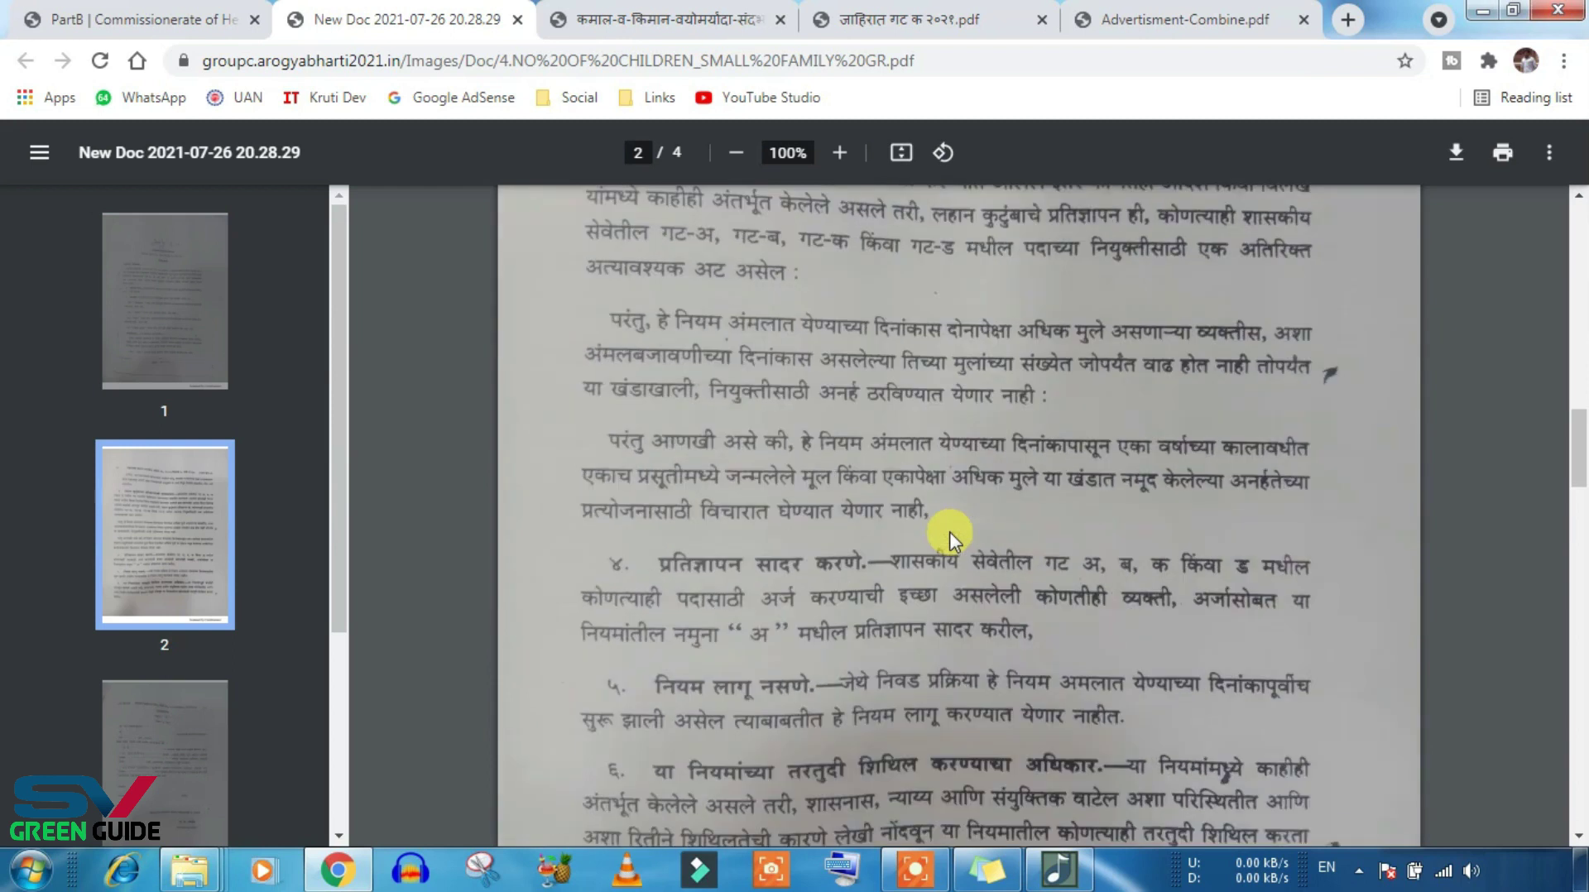
scroll(950, 532, down, 10)
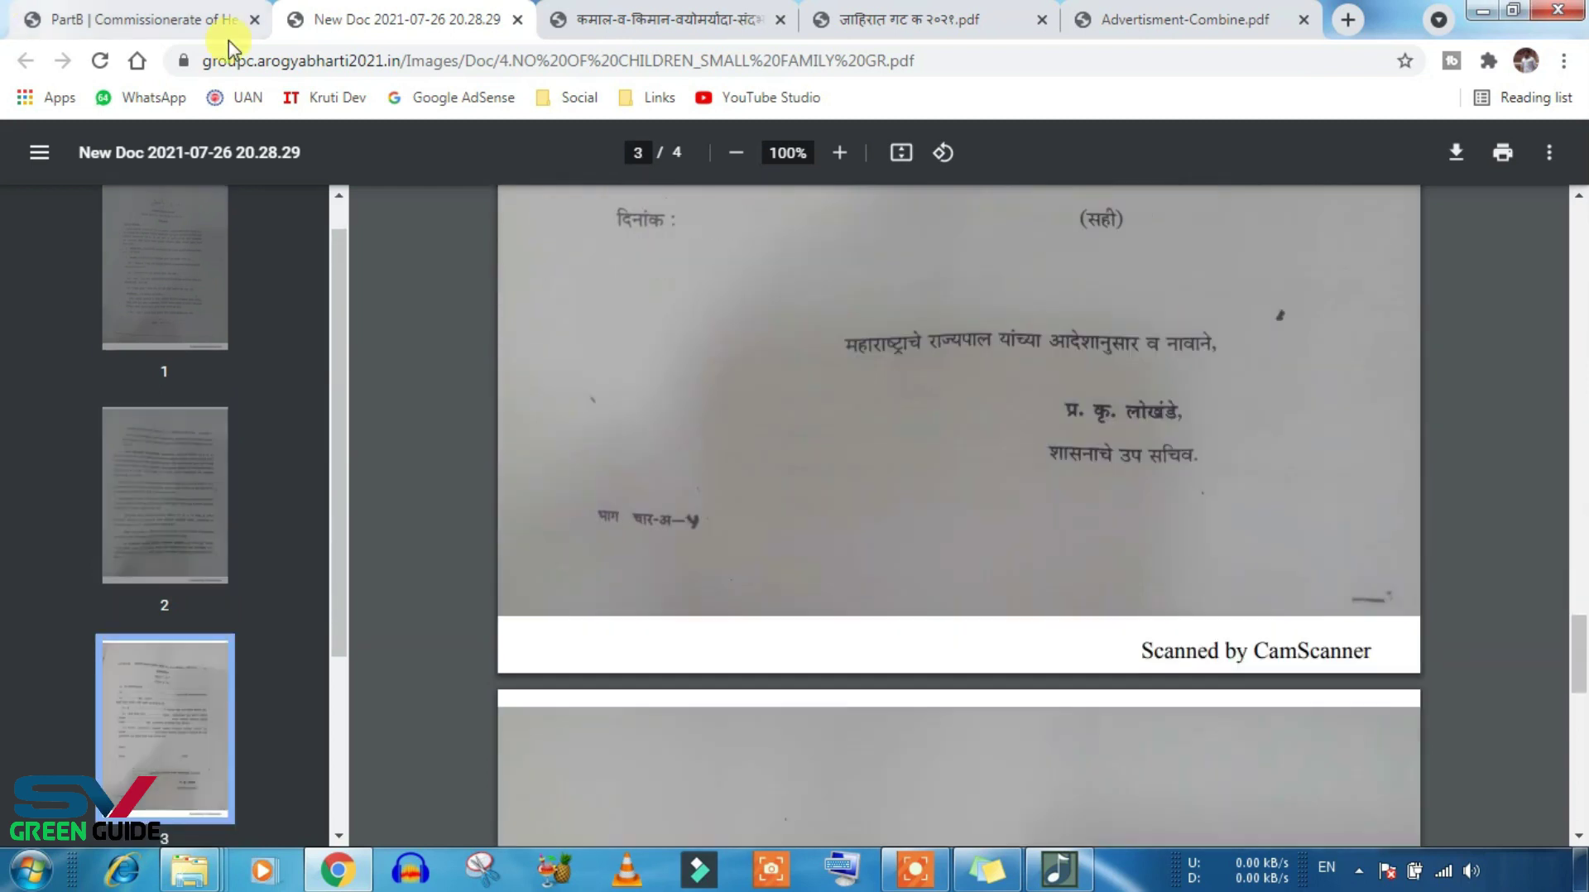
click(189, 21)
Step: Try UNMARRIED as the marital status, set it to DIVORCE instead, and fill in the number of children
click(1066, 497)
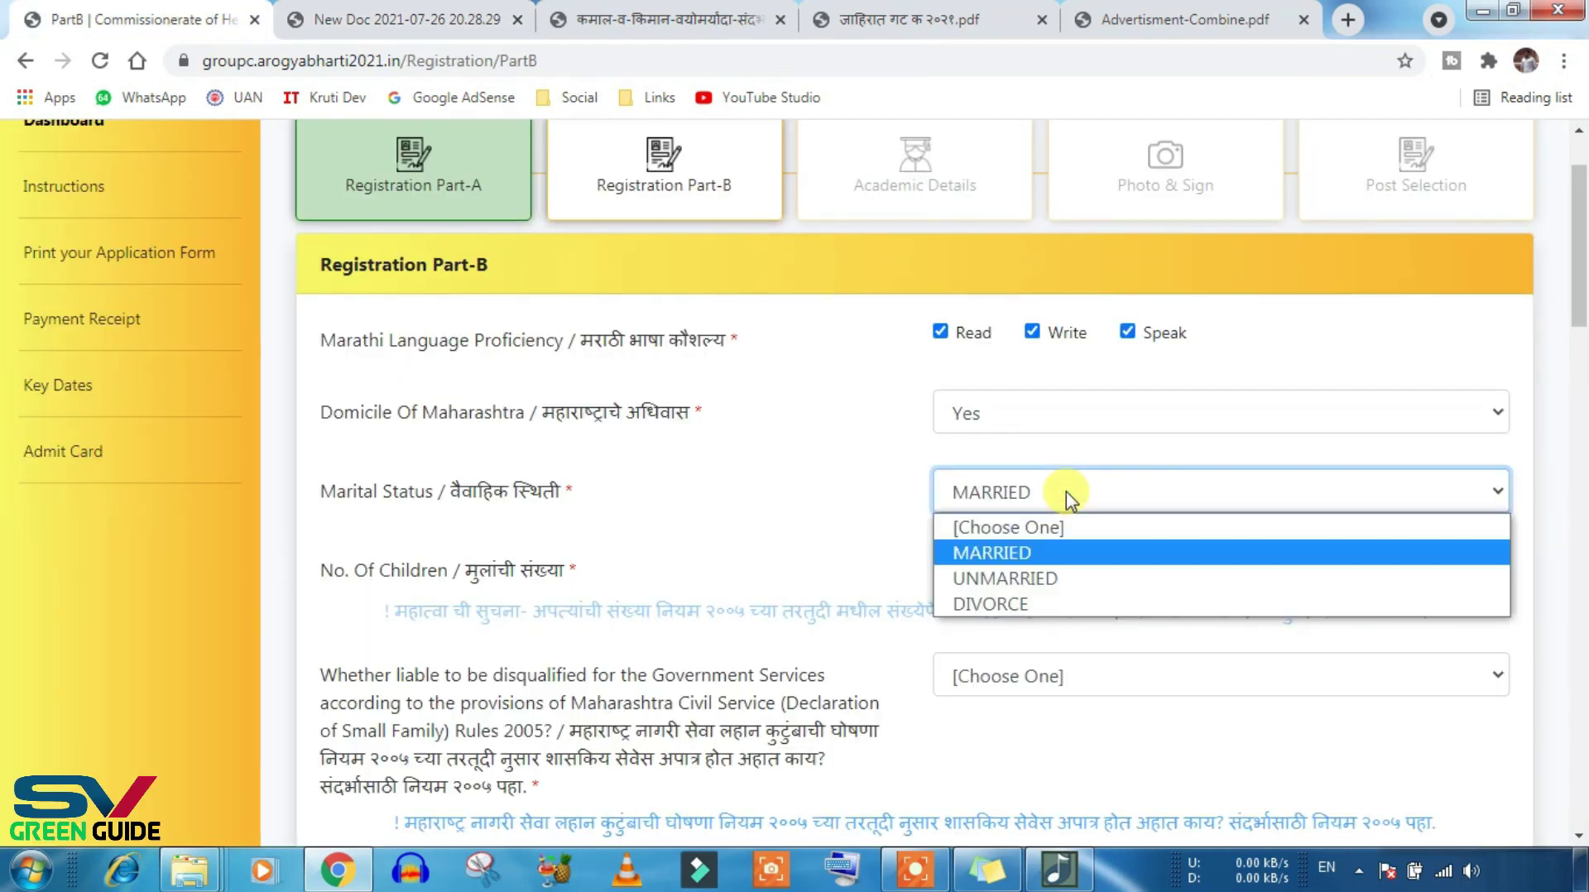
click(1067, 579)
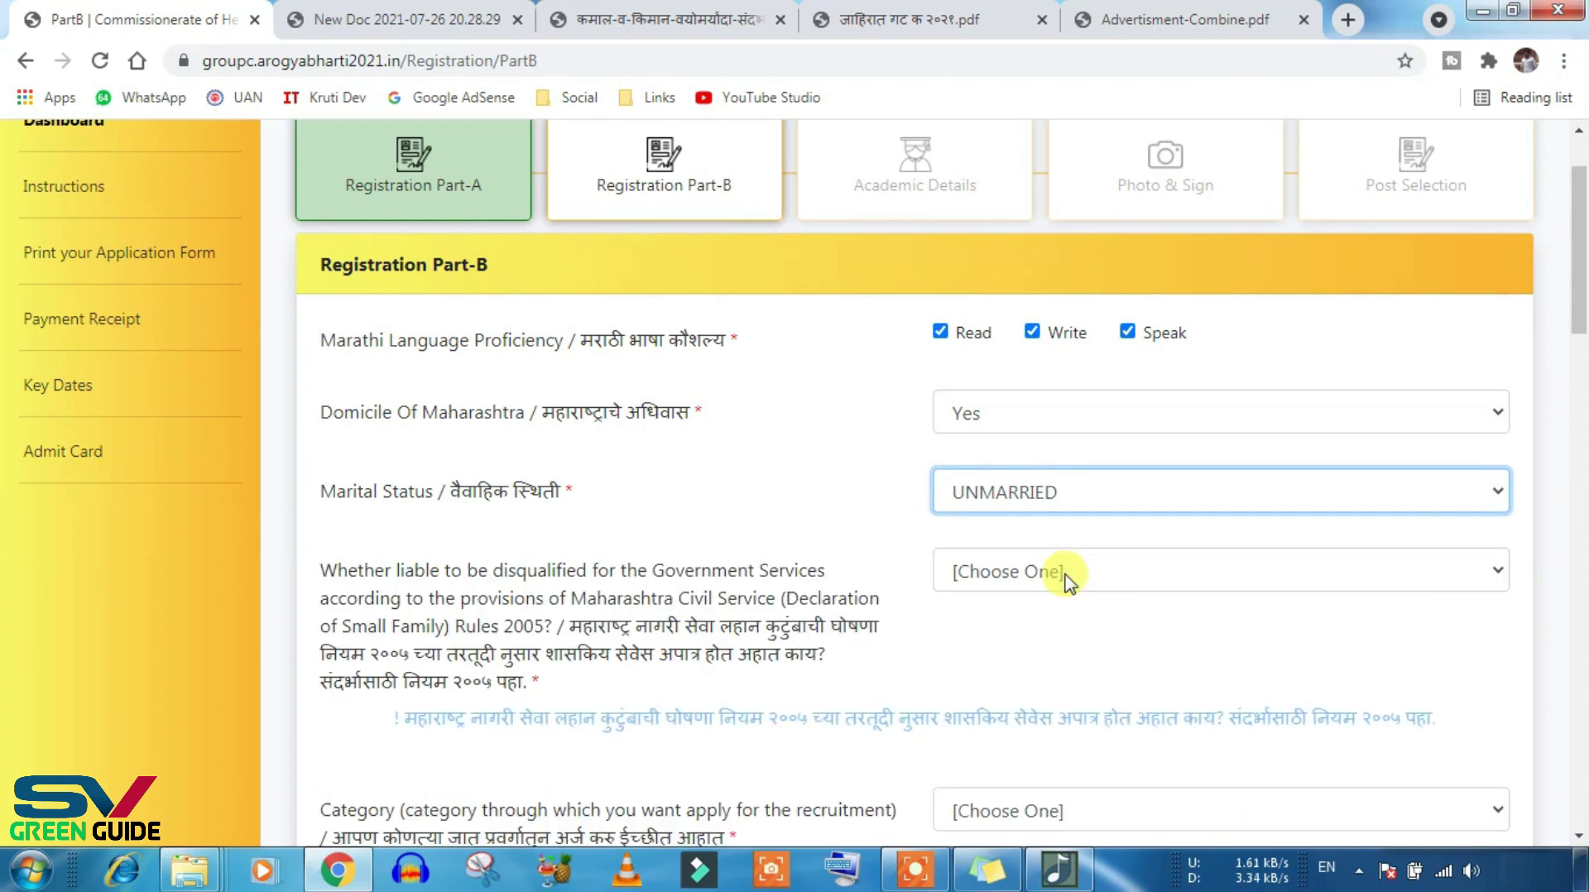
click(1125, 496)
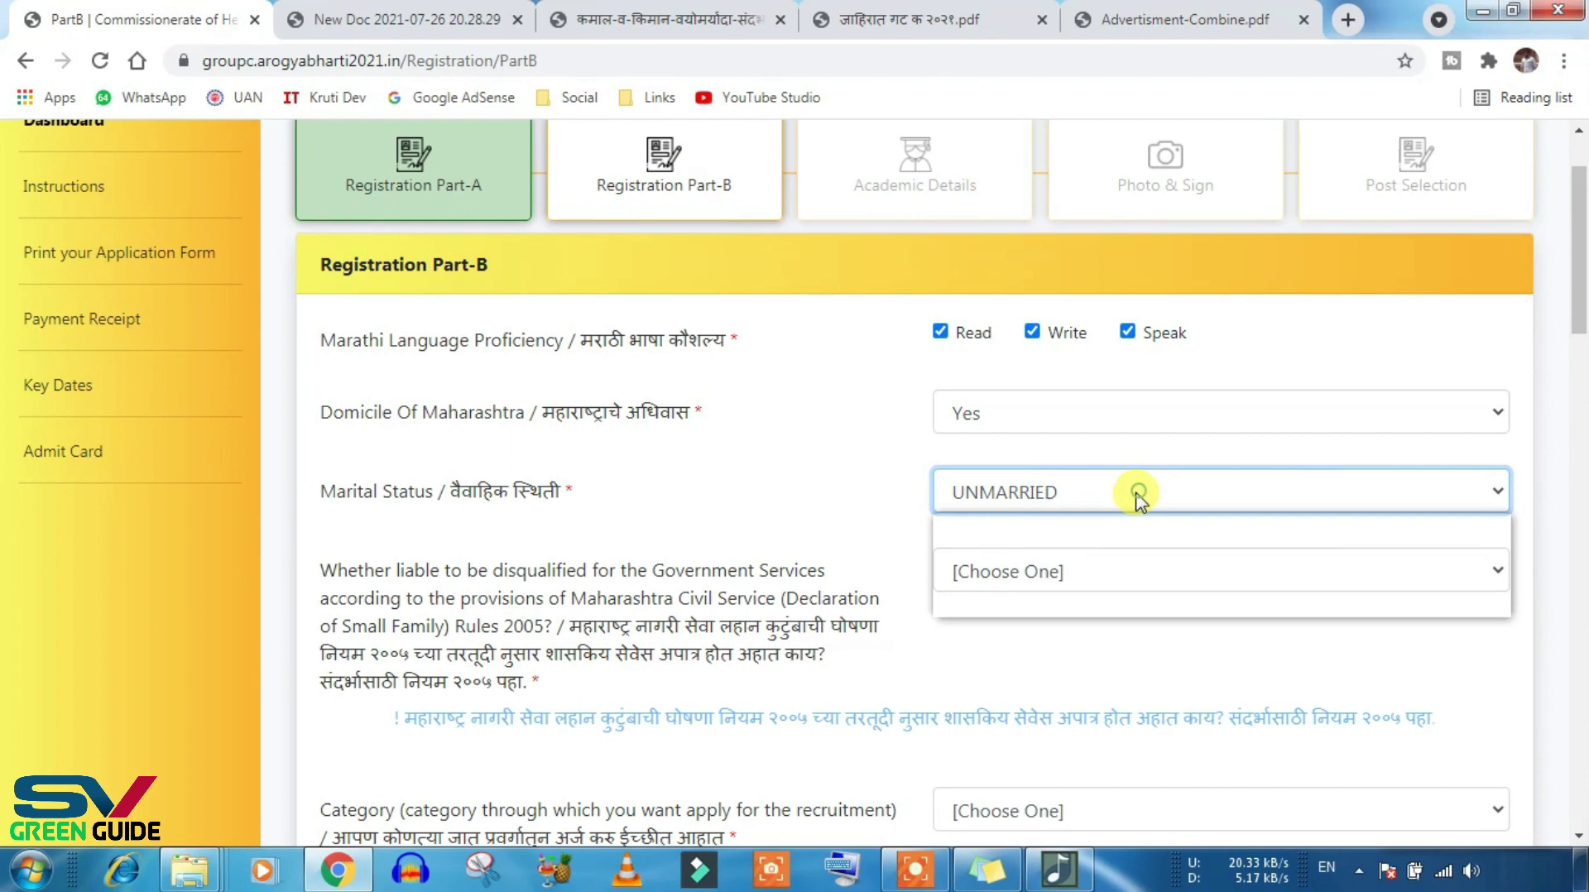
click(1000, 603)
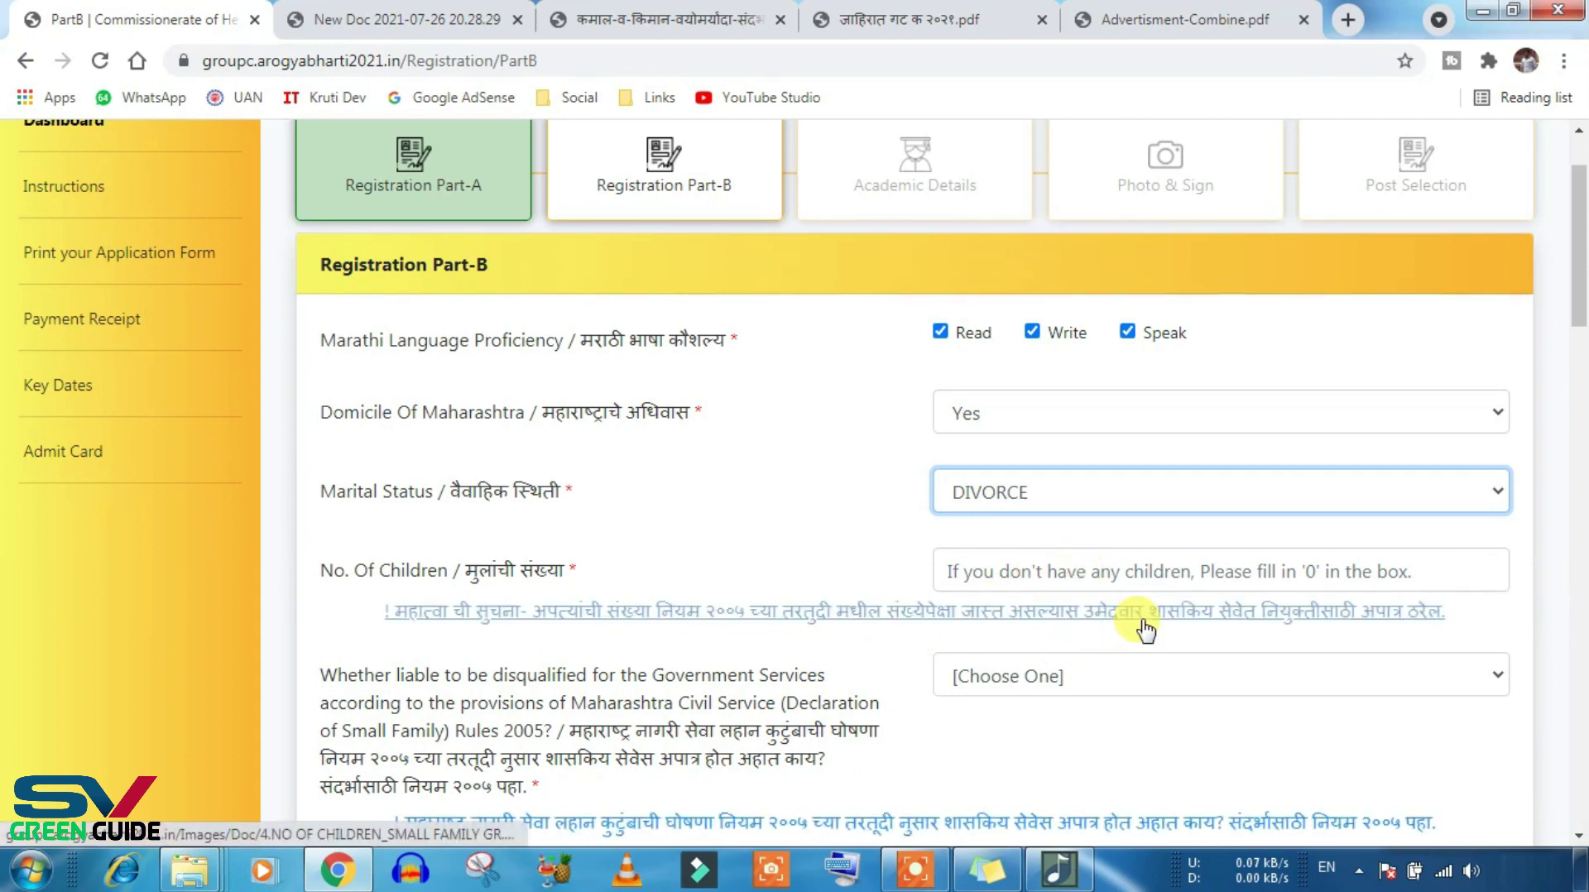
key(Tab)
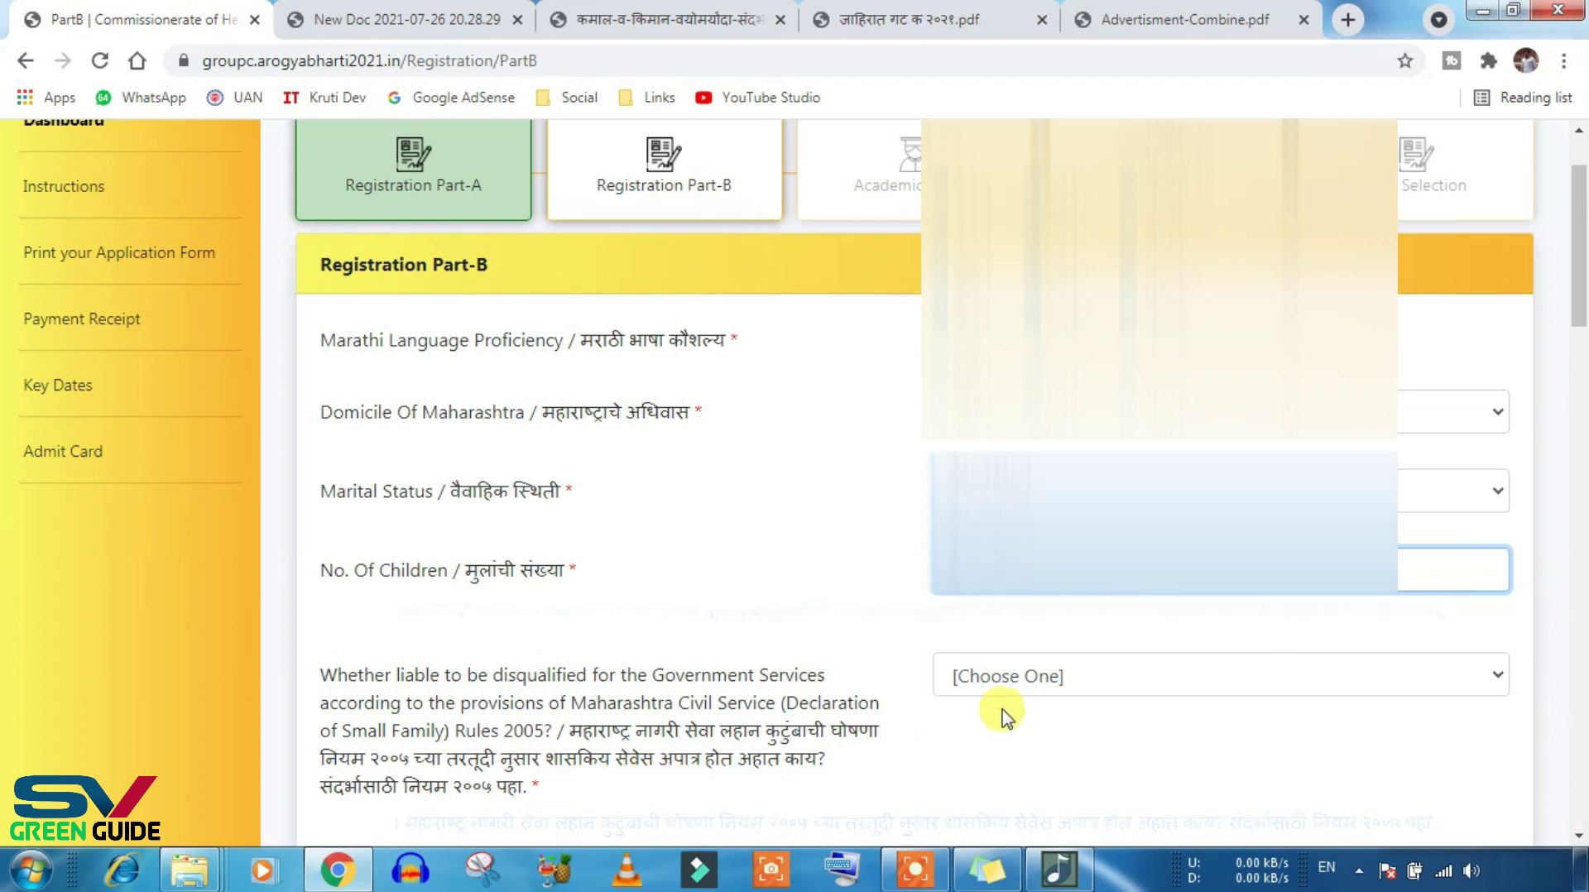
Step: Answer No to disqualification under the Small Family Rules 2005, and set the recruitment category to OPEN
click(1027, 678)
click(1032, 763)
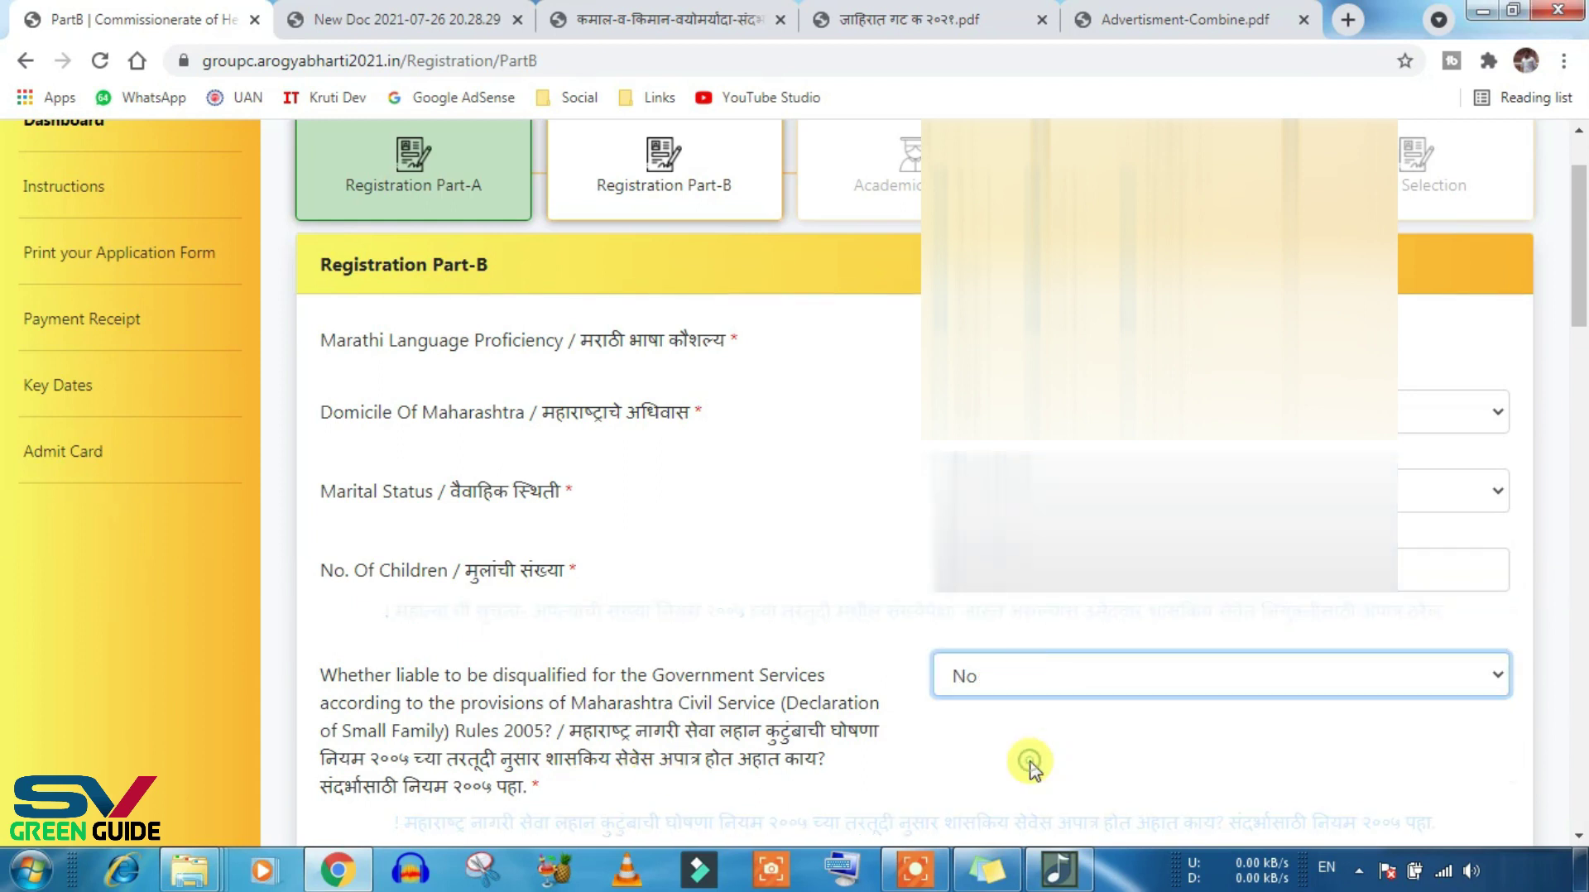
scroll(1029, 768, down, 3)
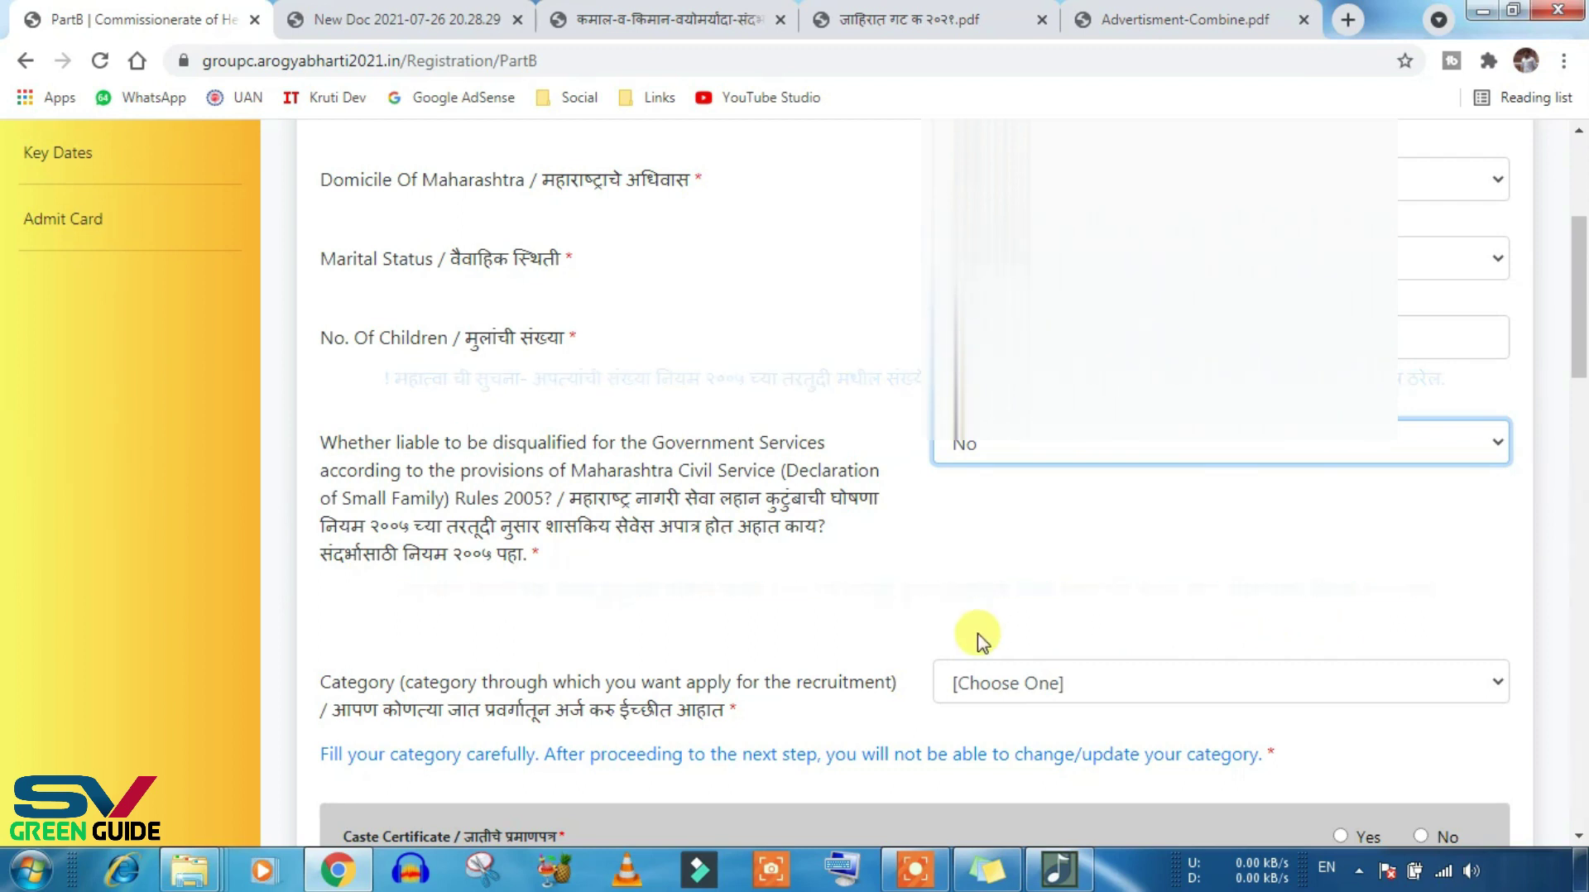
scroll(749, 674, down, 1)
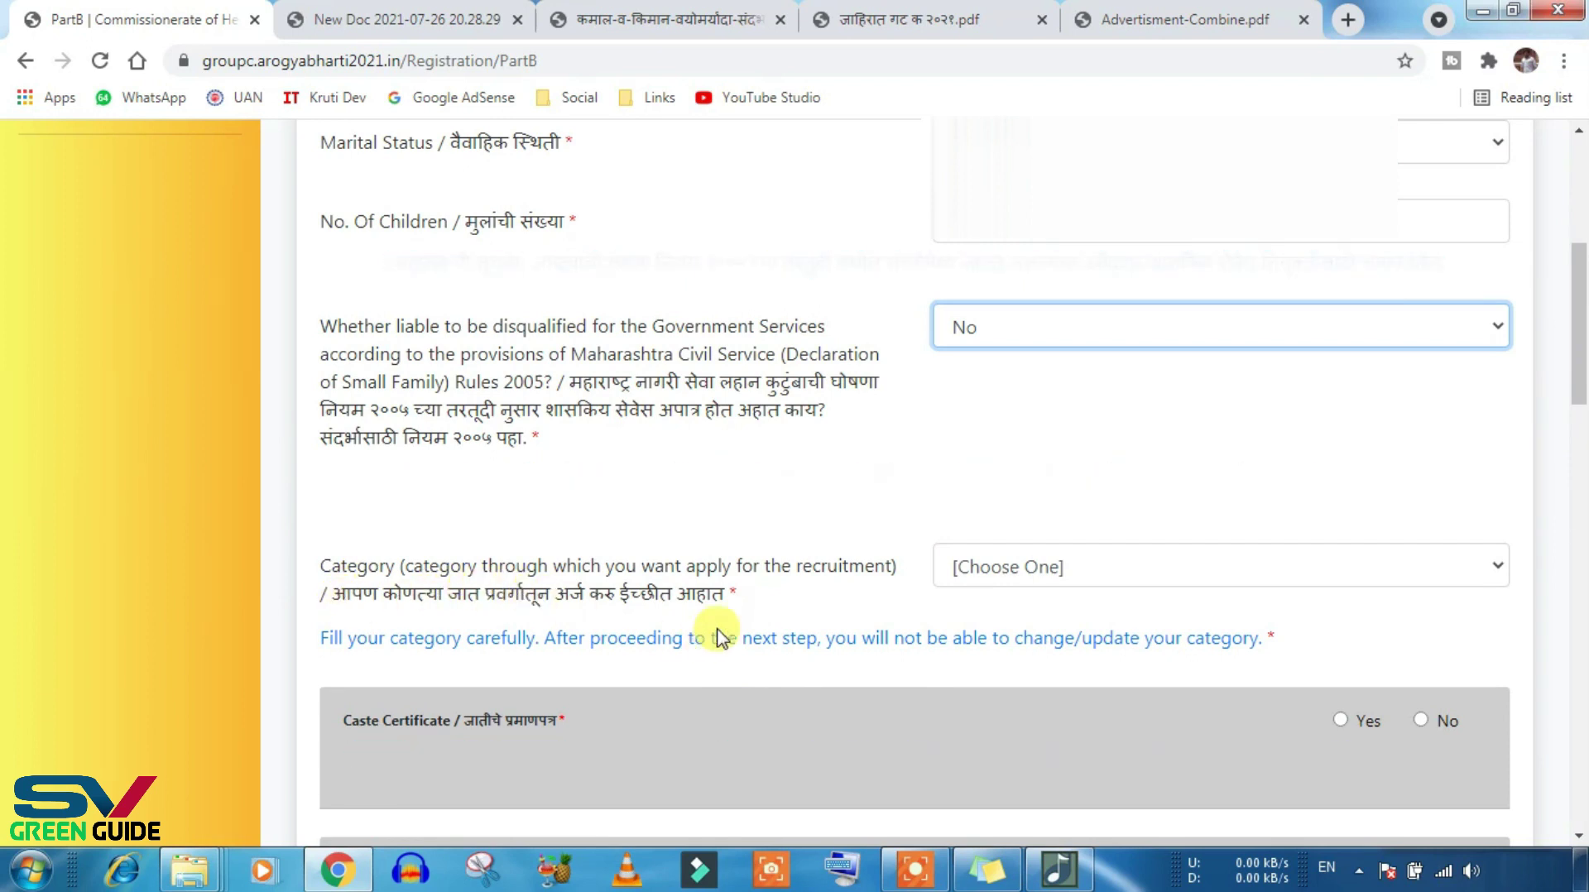
click(1045, 575)
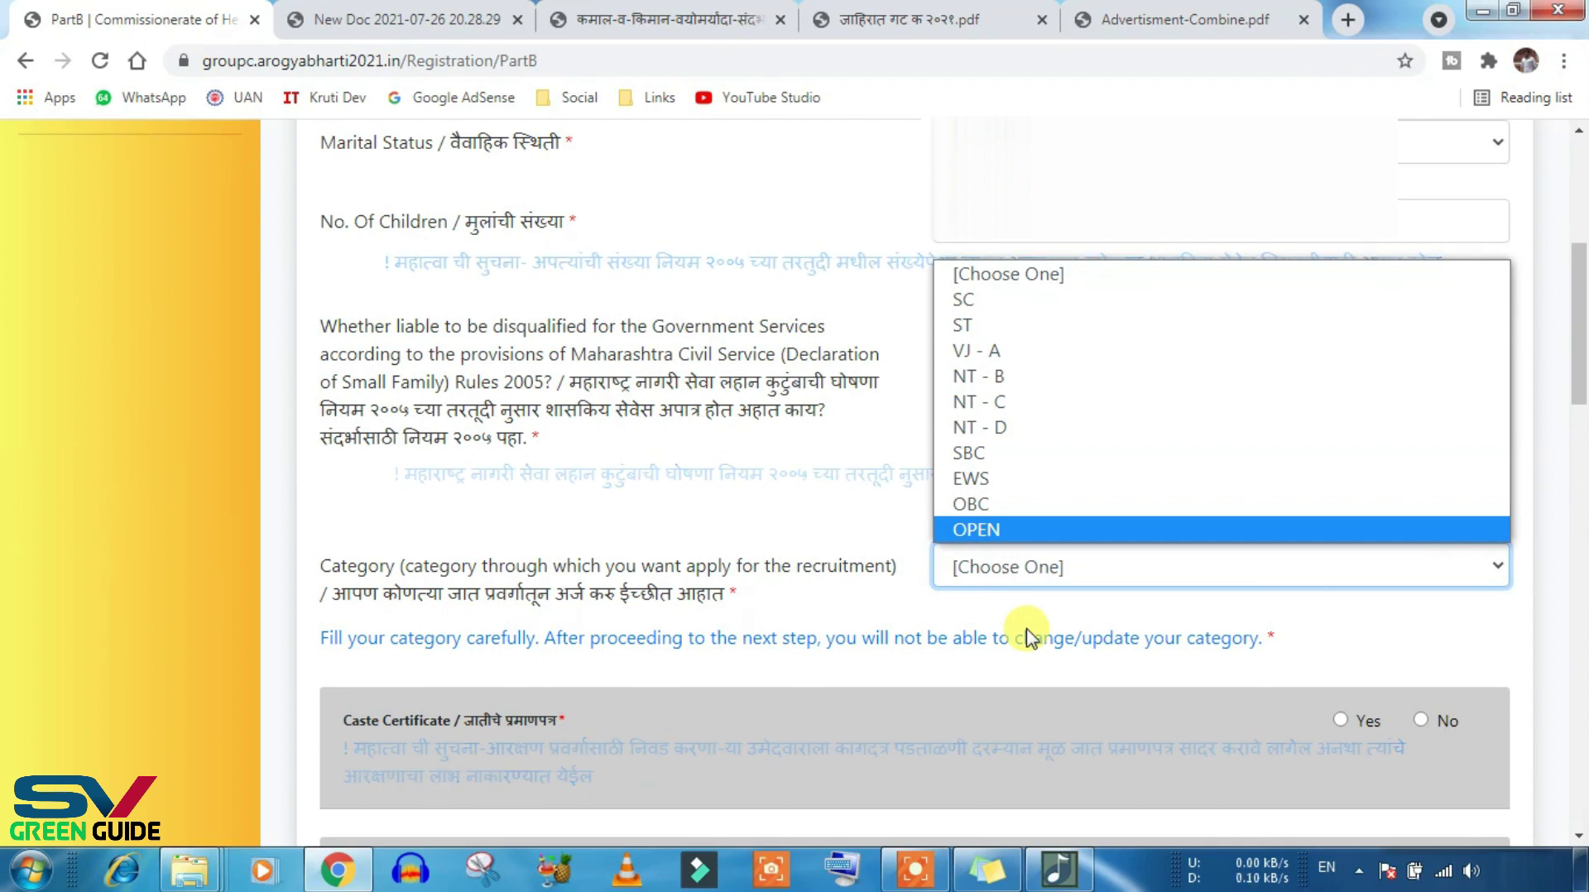
click(1019, 530)
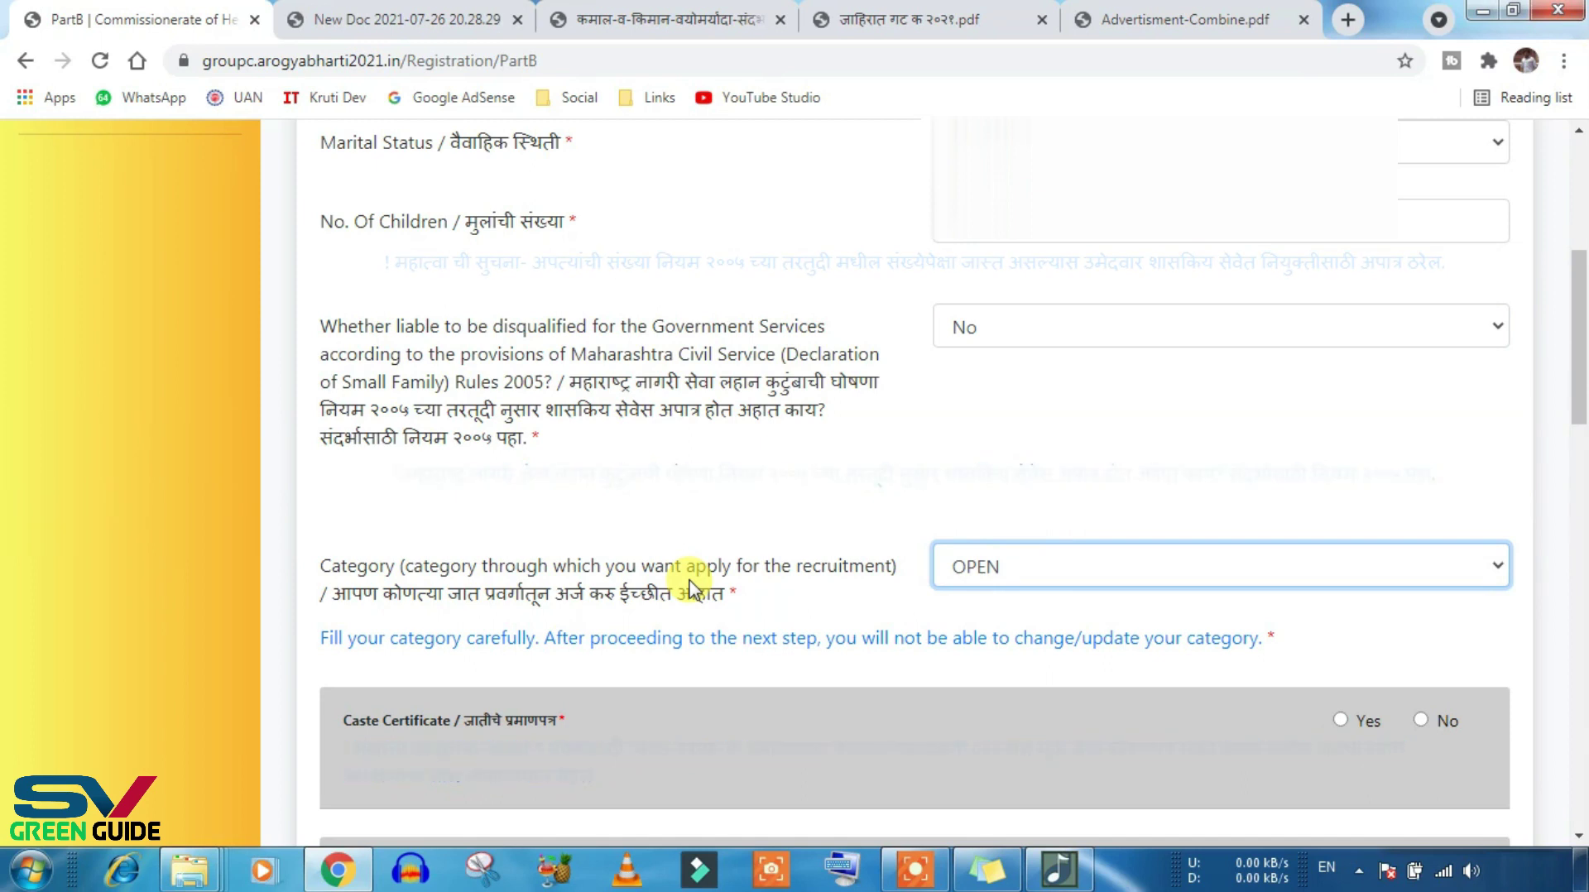
Step: Go over the category options again and confirm the category through which the applicant applies
click(985, 563)
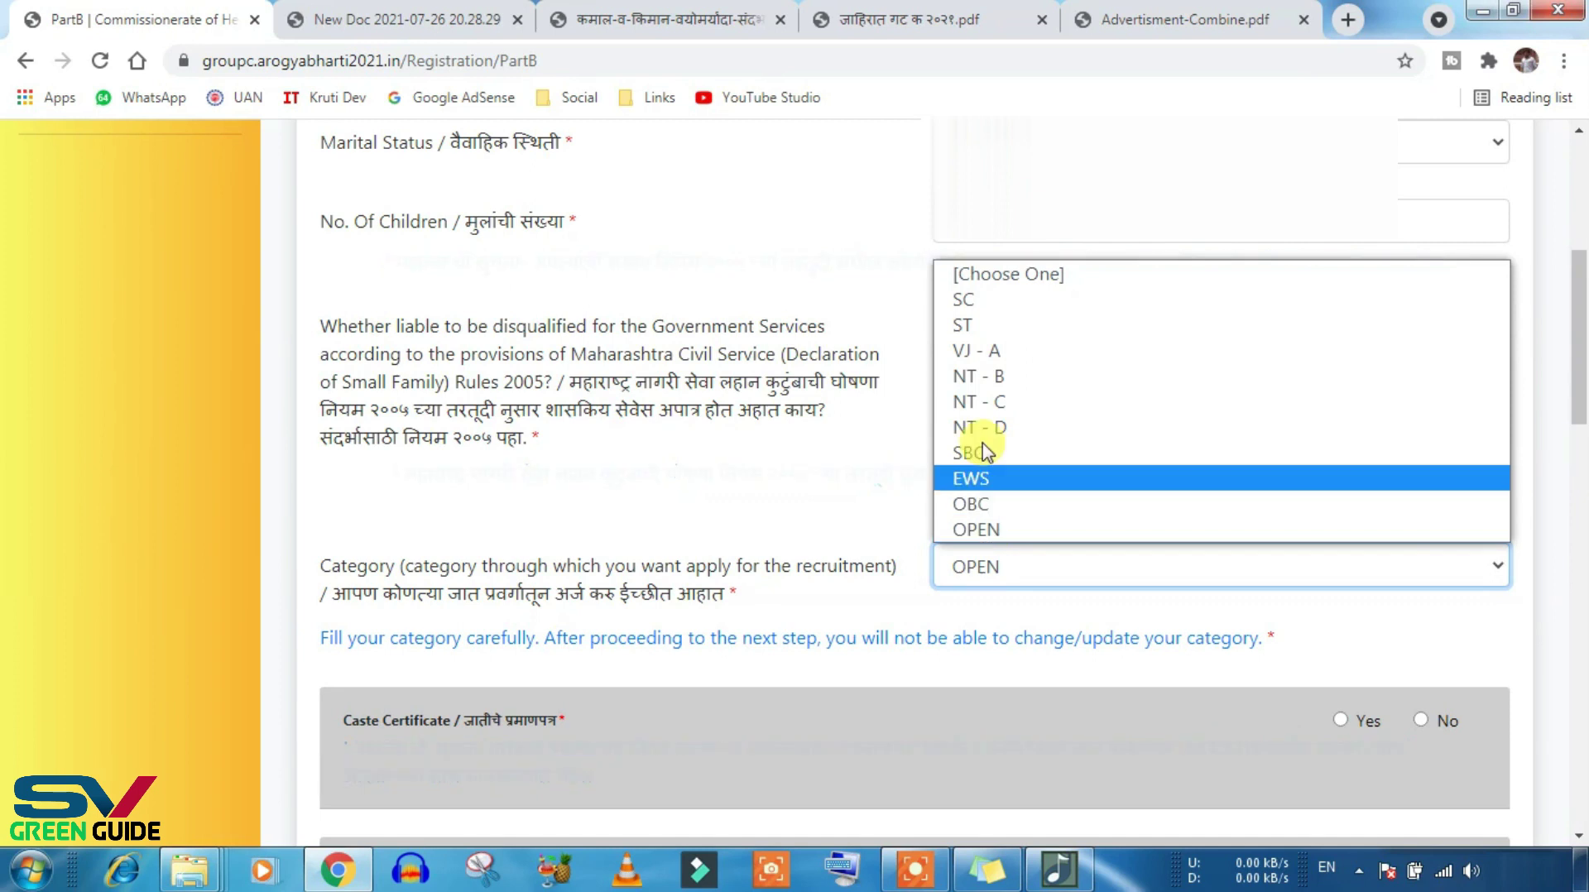
click(989, 530)
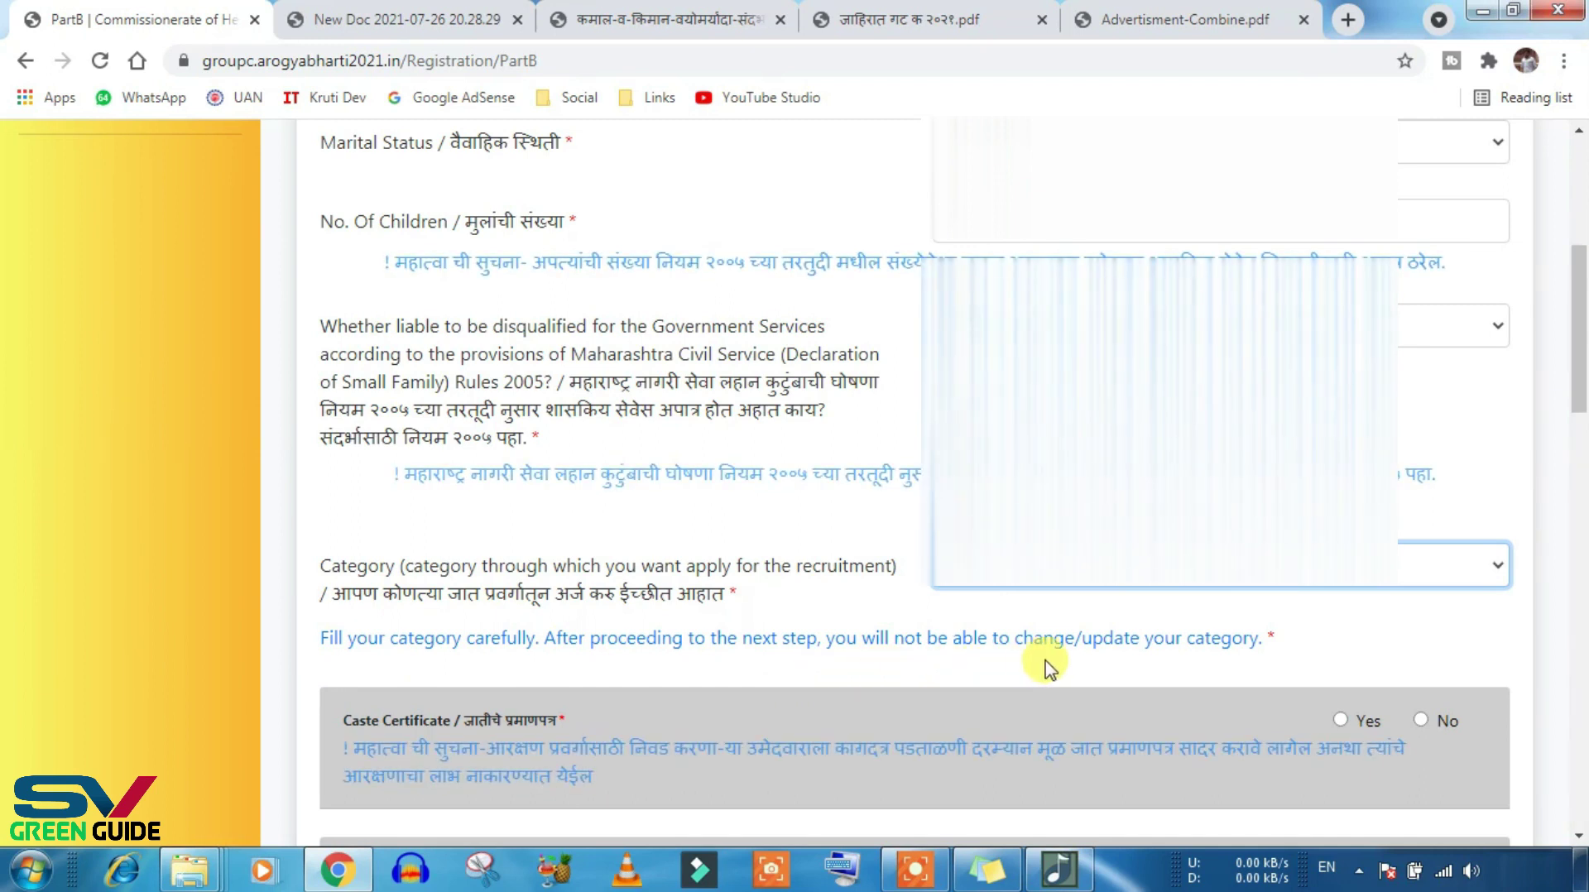
click(1101, 571)
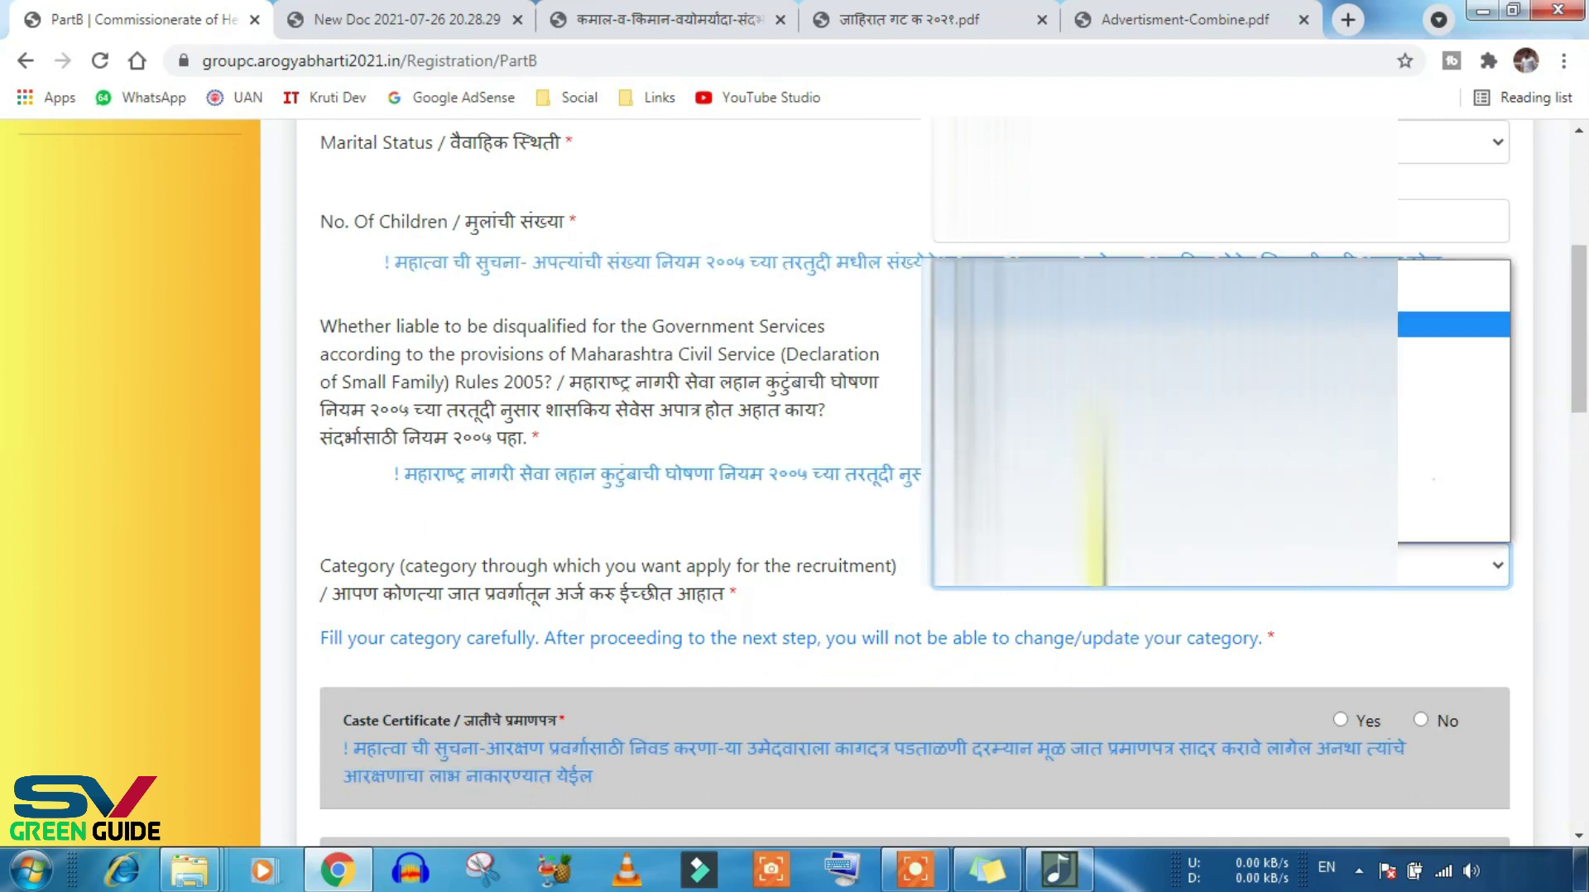
key(Return)
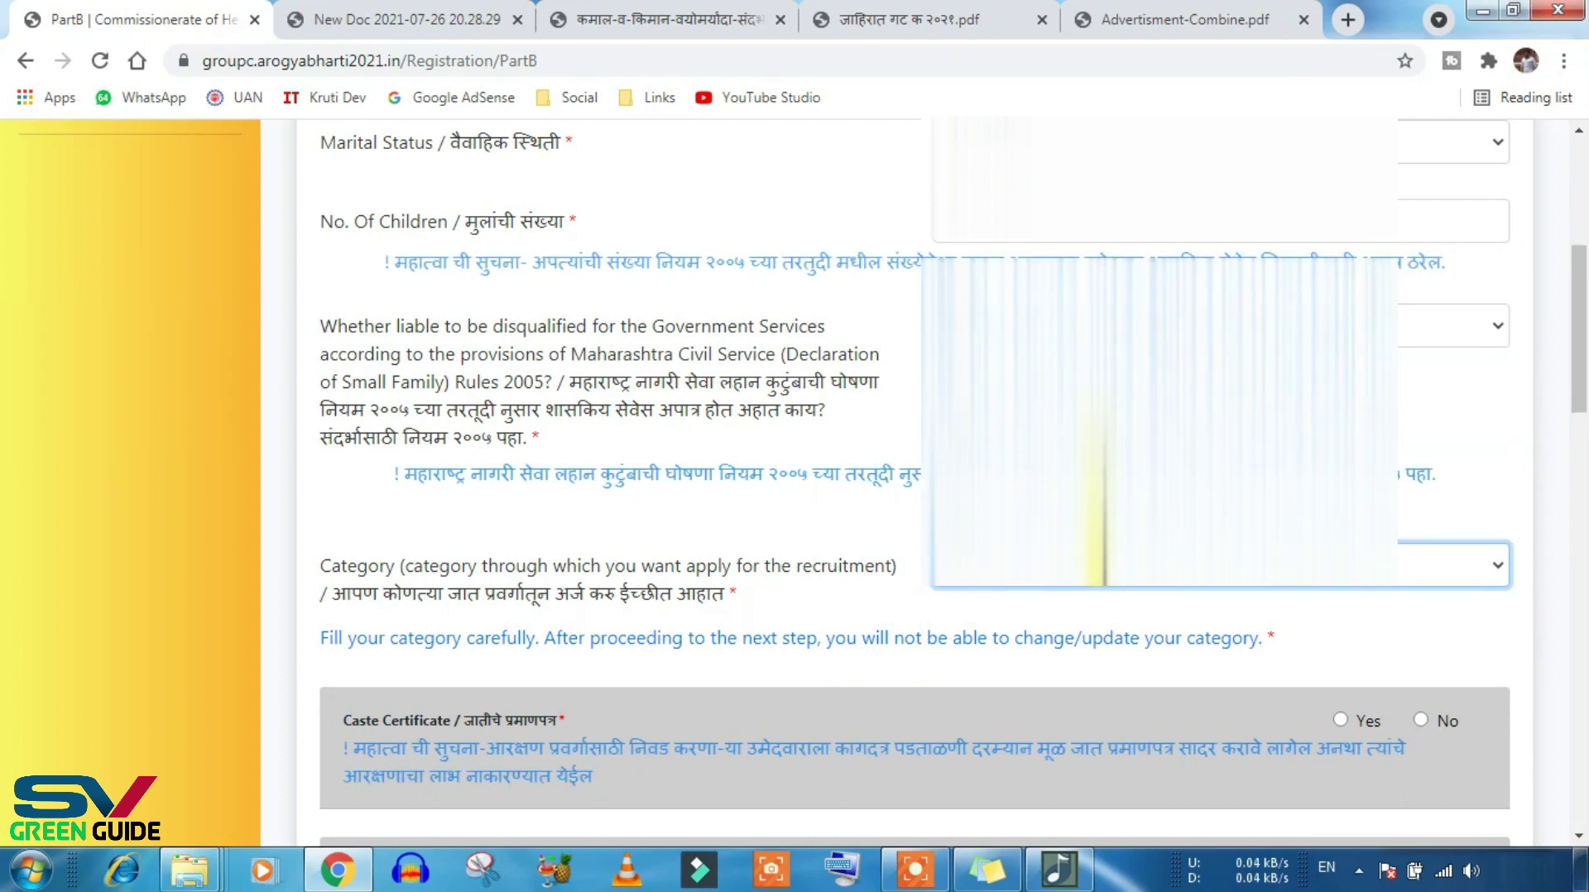
Step: Answer Yes to Caste Certificate and fill in date 08-09-2006, the certificate number and INDAPUR as the place of issue
scroll(952, 629, down, 2)
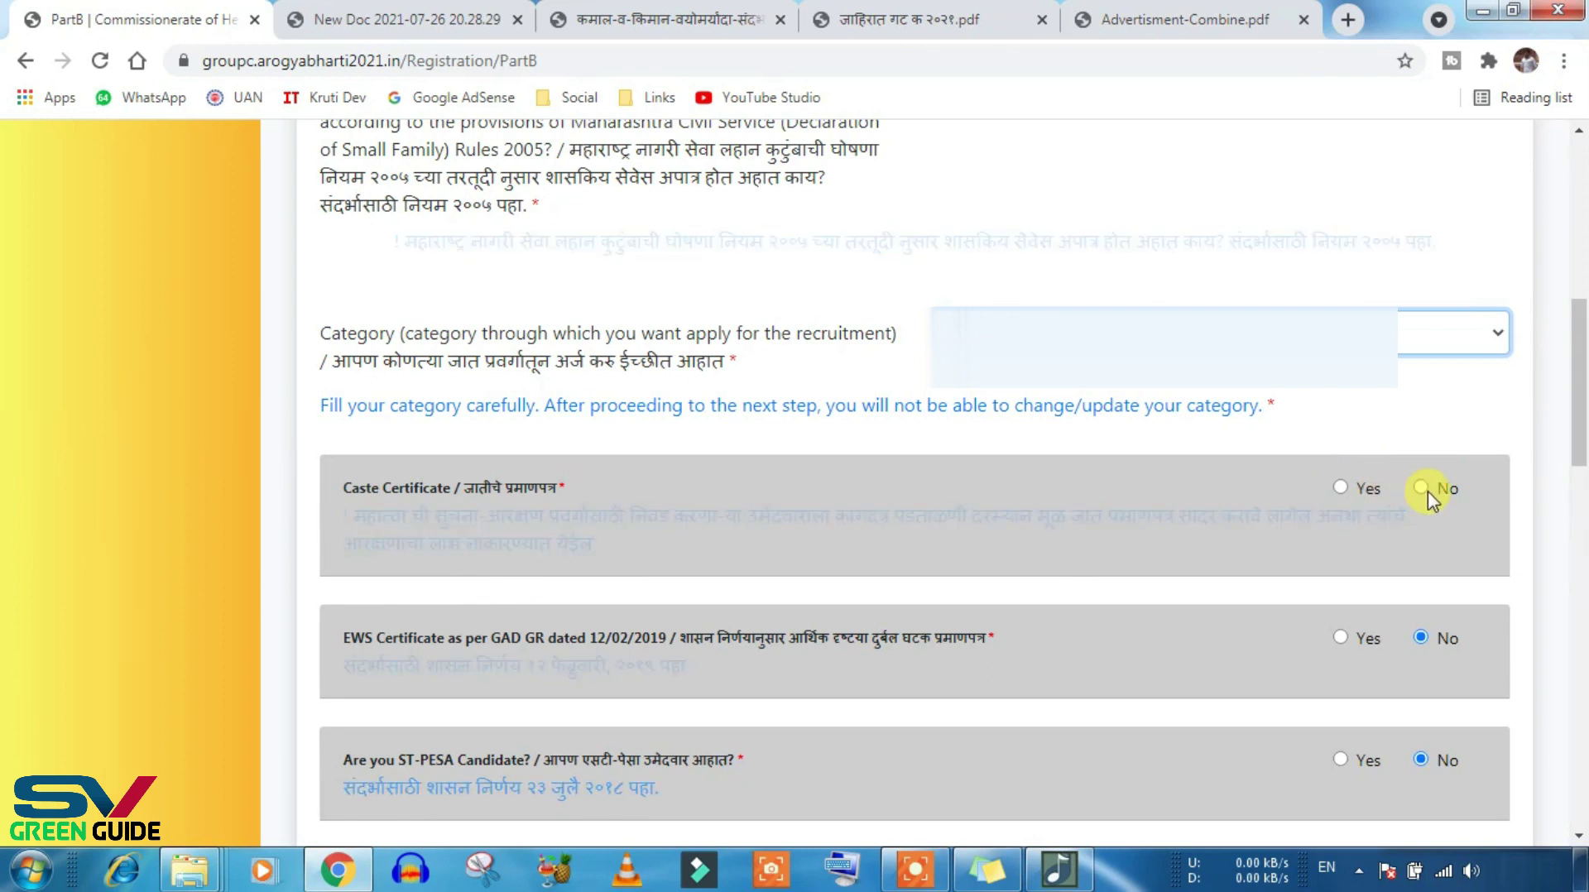
click(1342, 488)
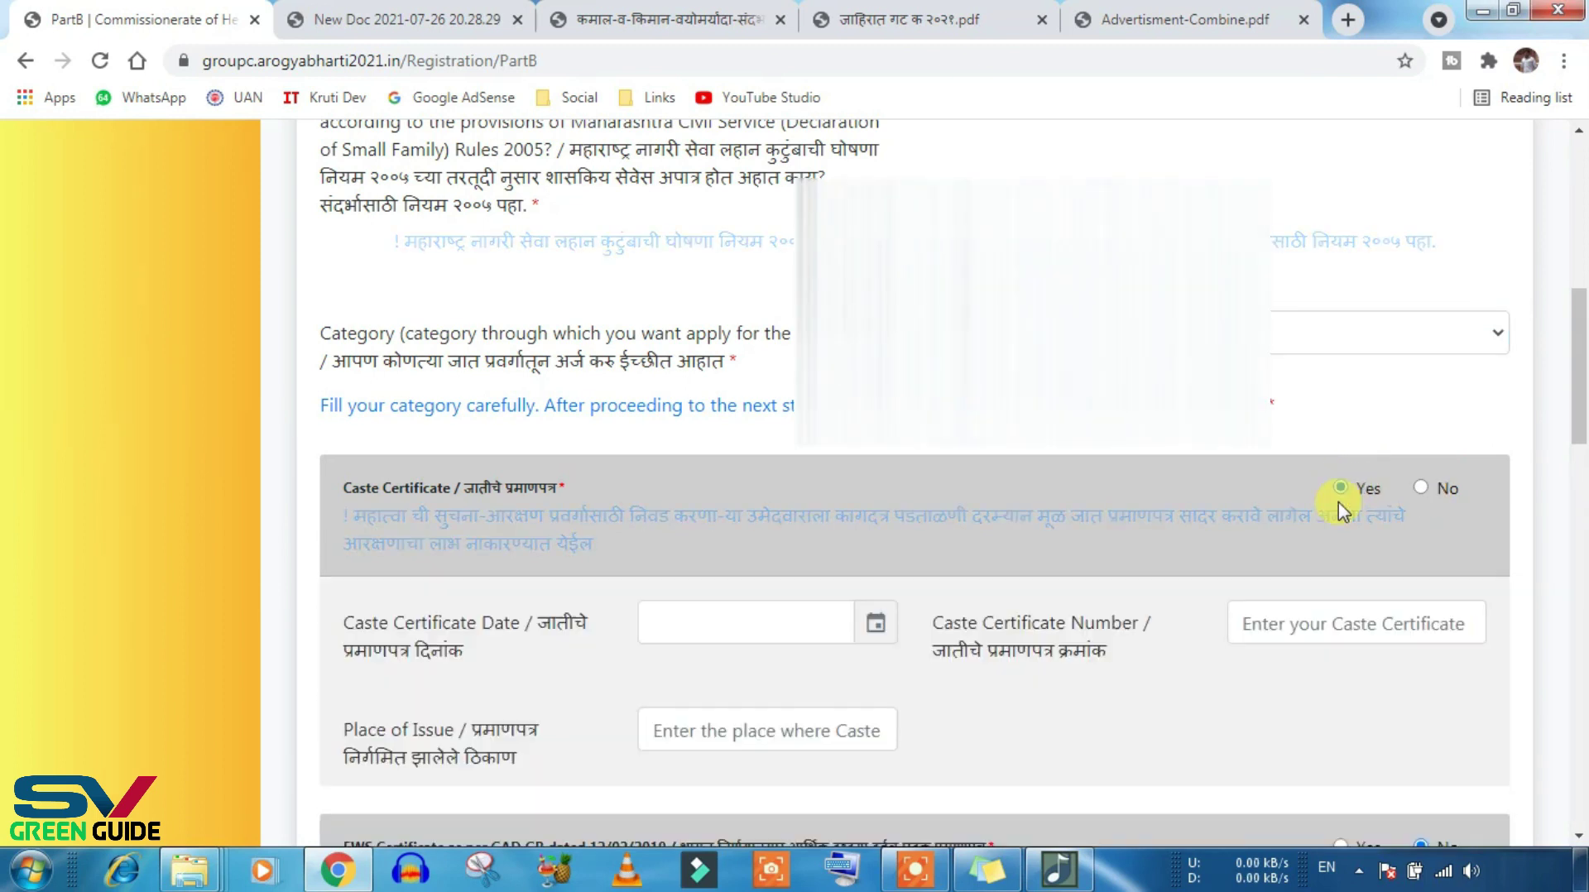
scroll(1334, 500, down, 1)
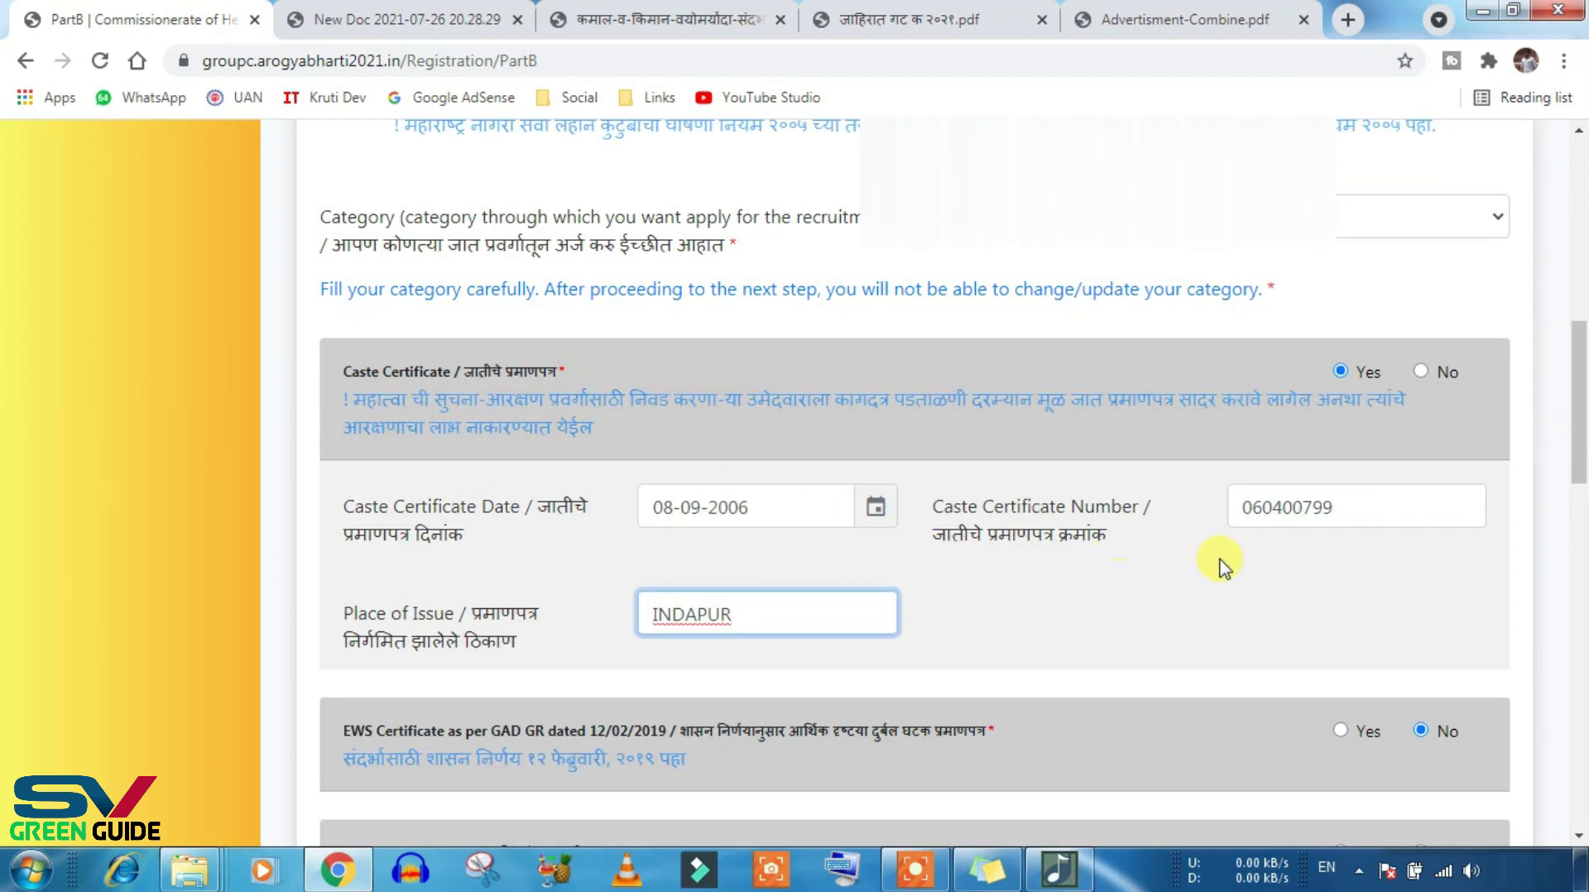
Step: Try Yes for the EWS Certificate, inspect its place and date of issue fields, and set the answer back to No
scroll(1115, 592, down, 4)
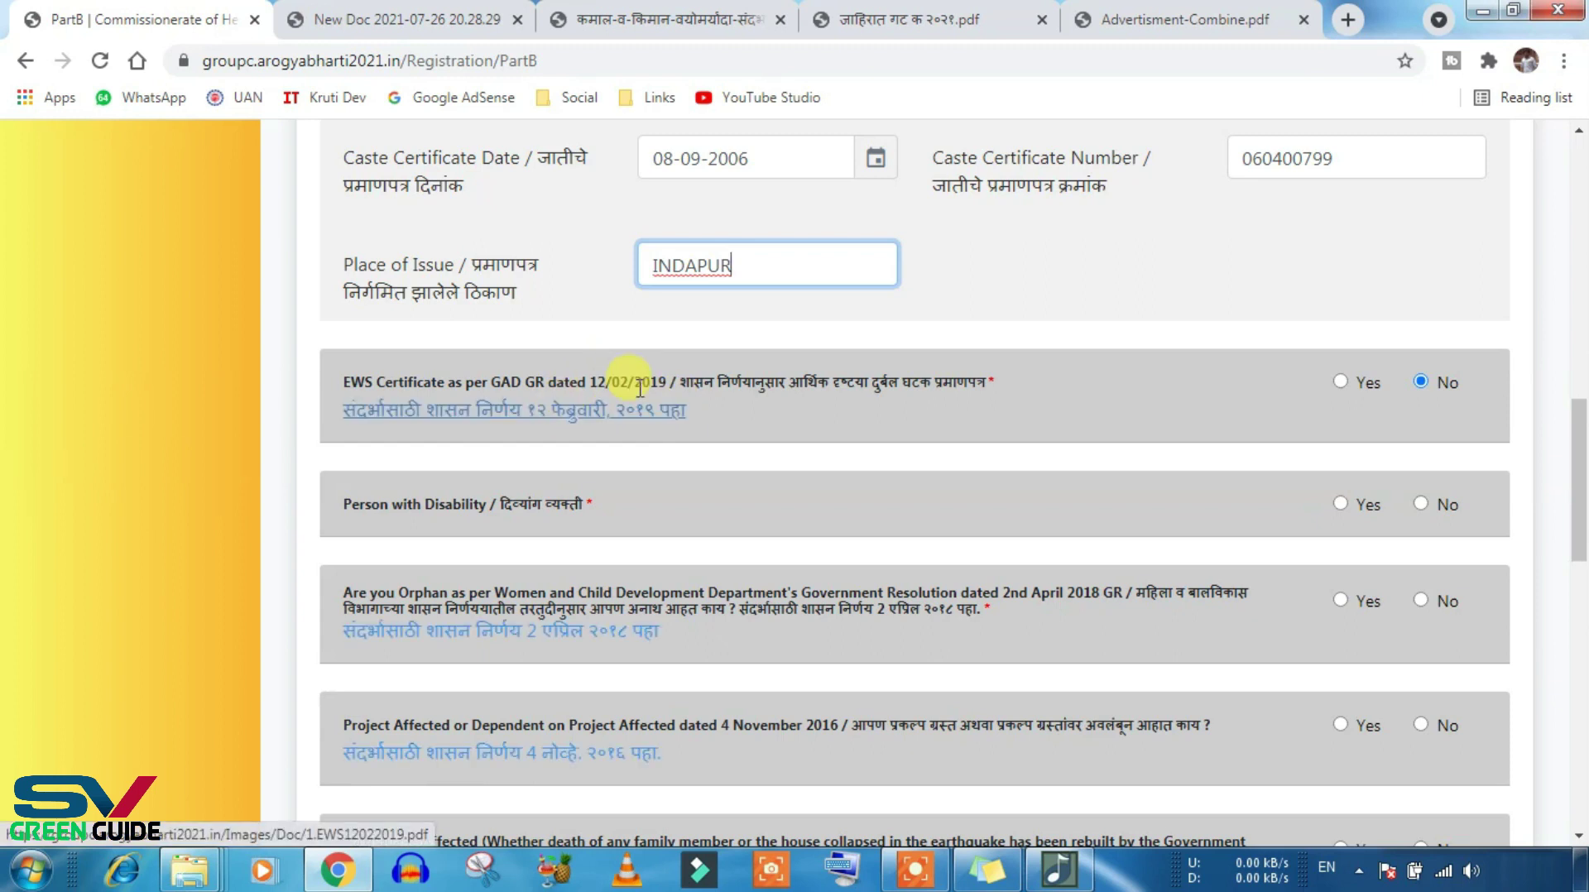
click(1341, 384)
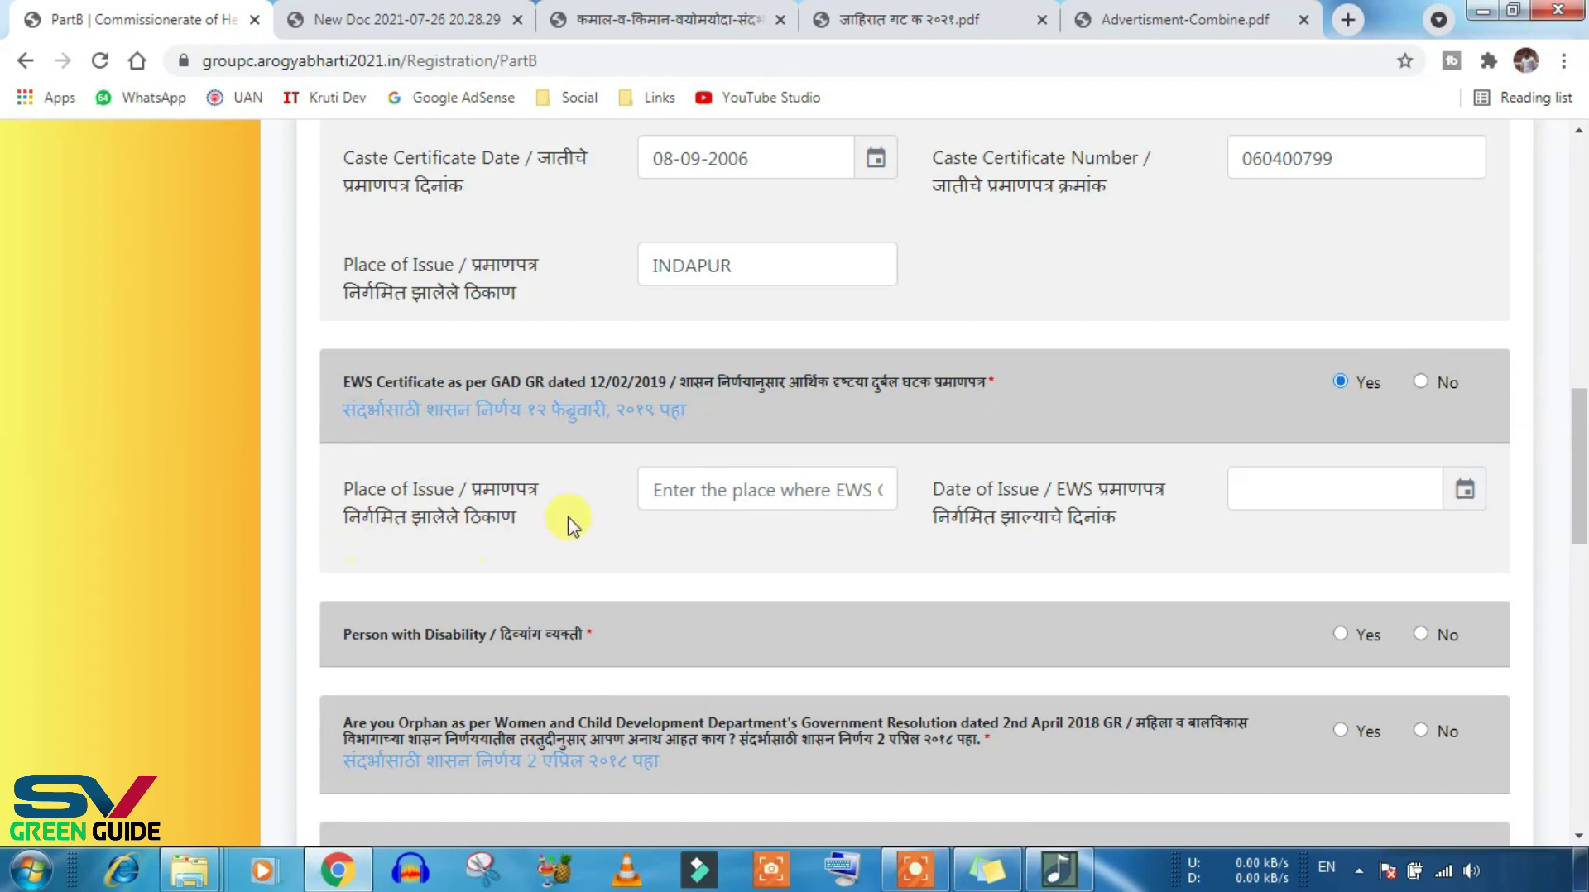
click(780, 484)
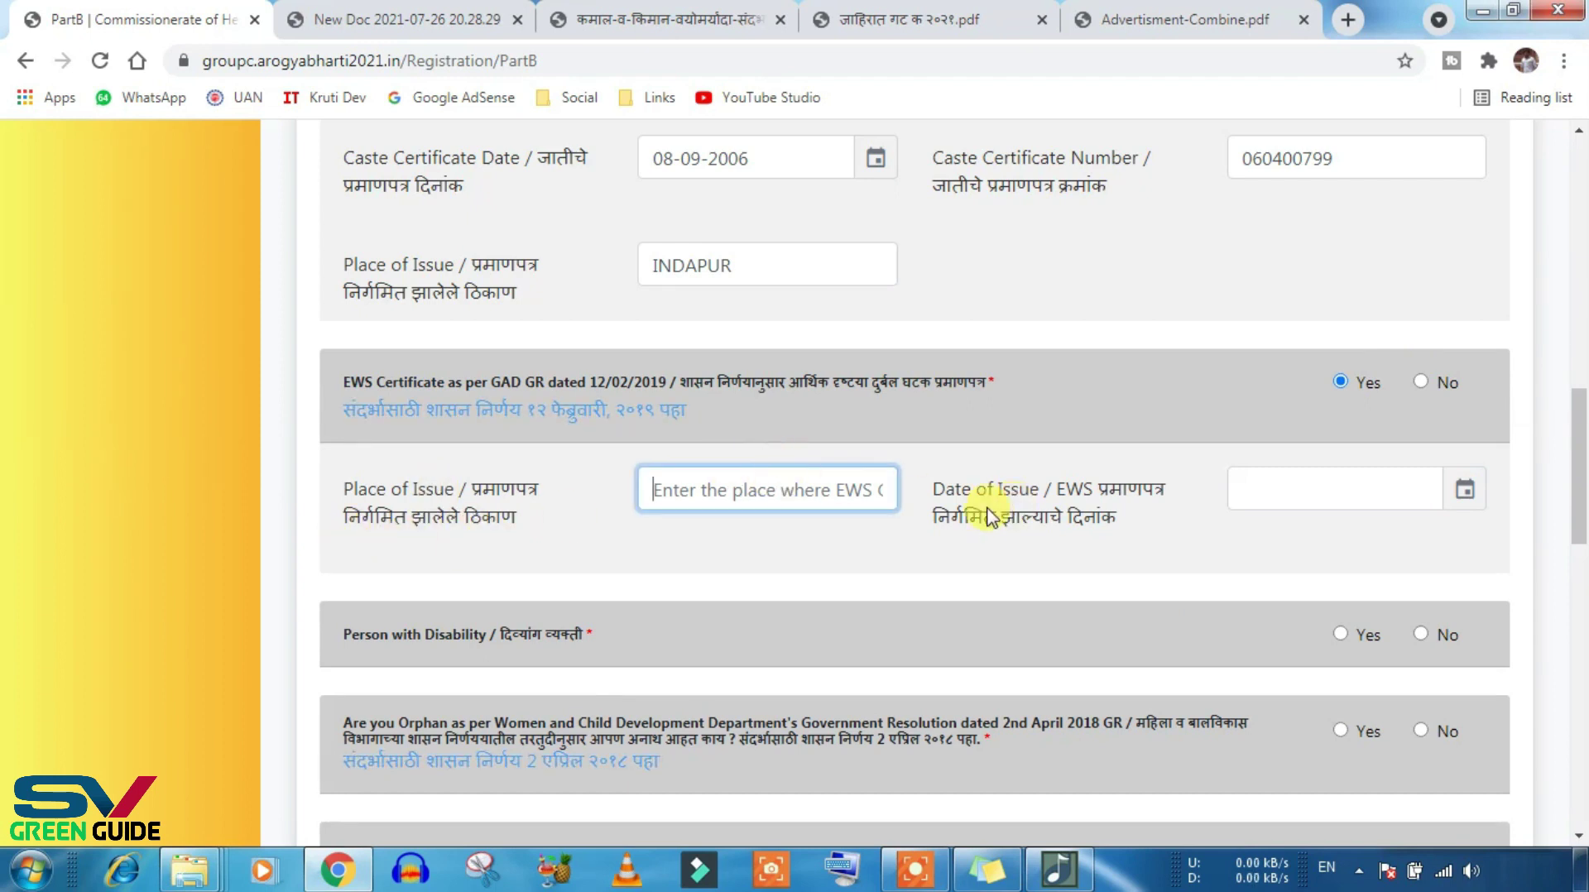
click(1312, 494)
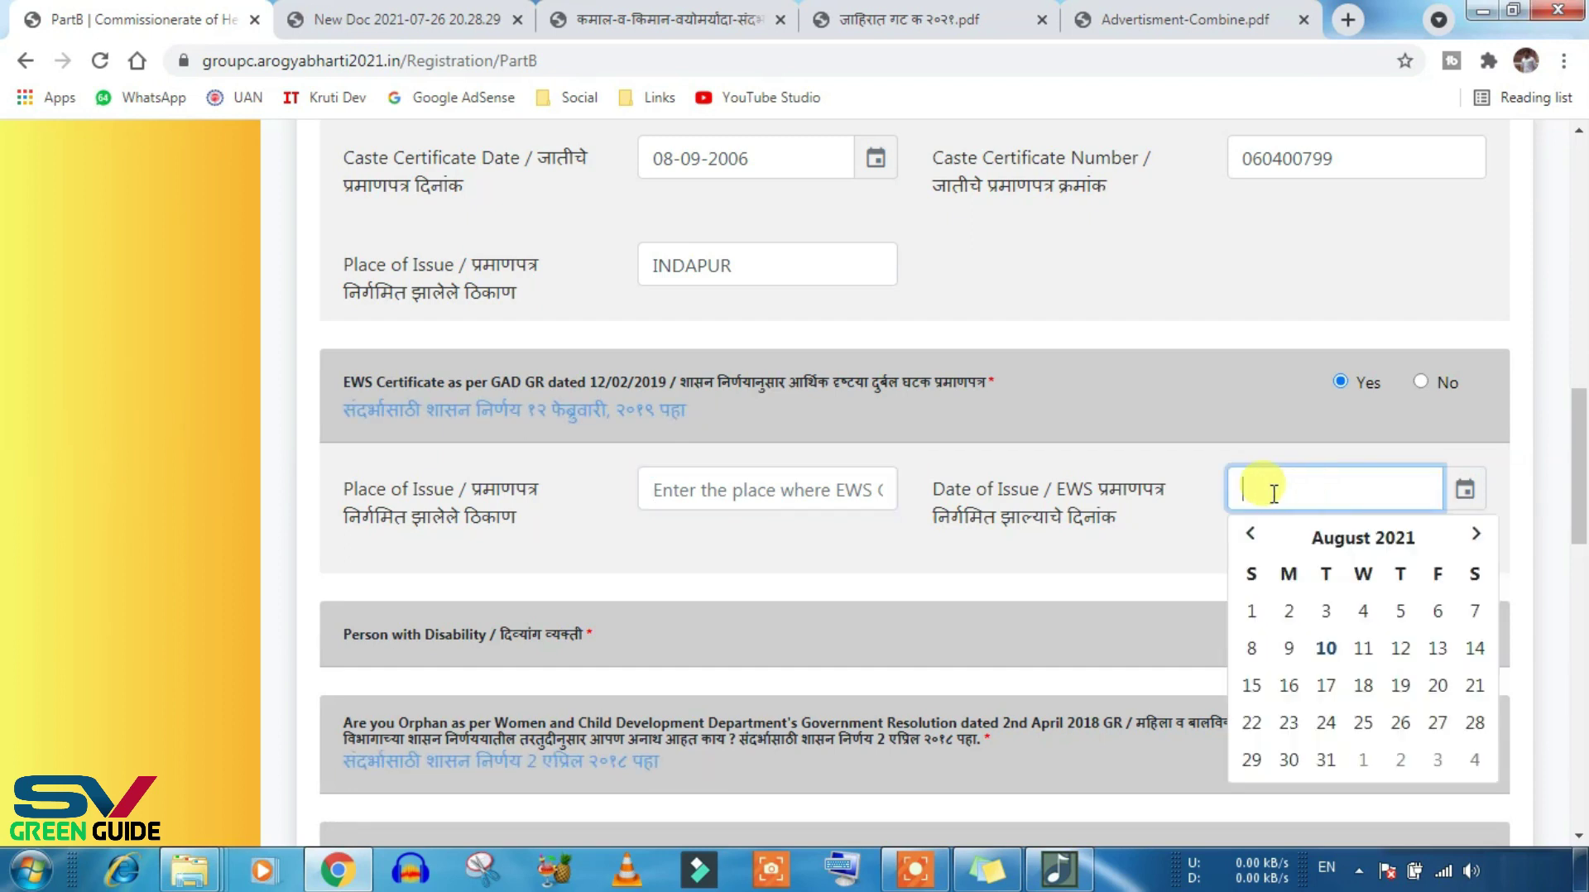
click(1398, 418)
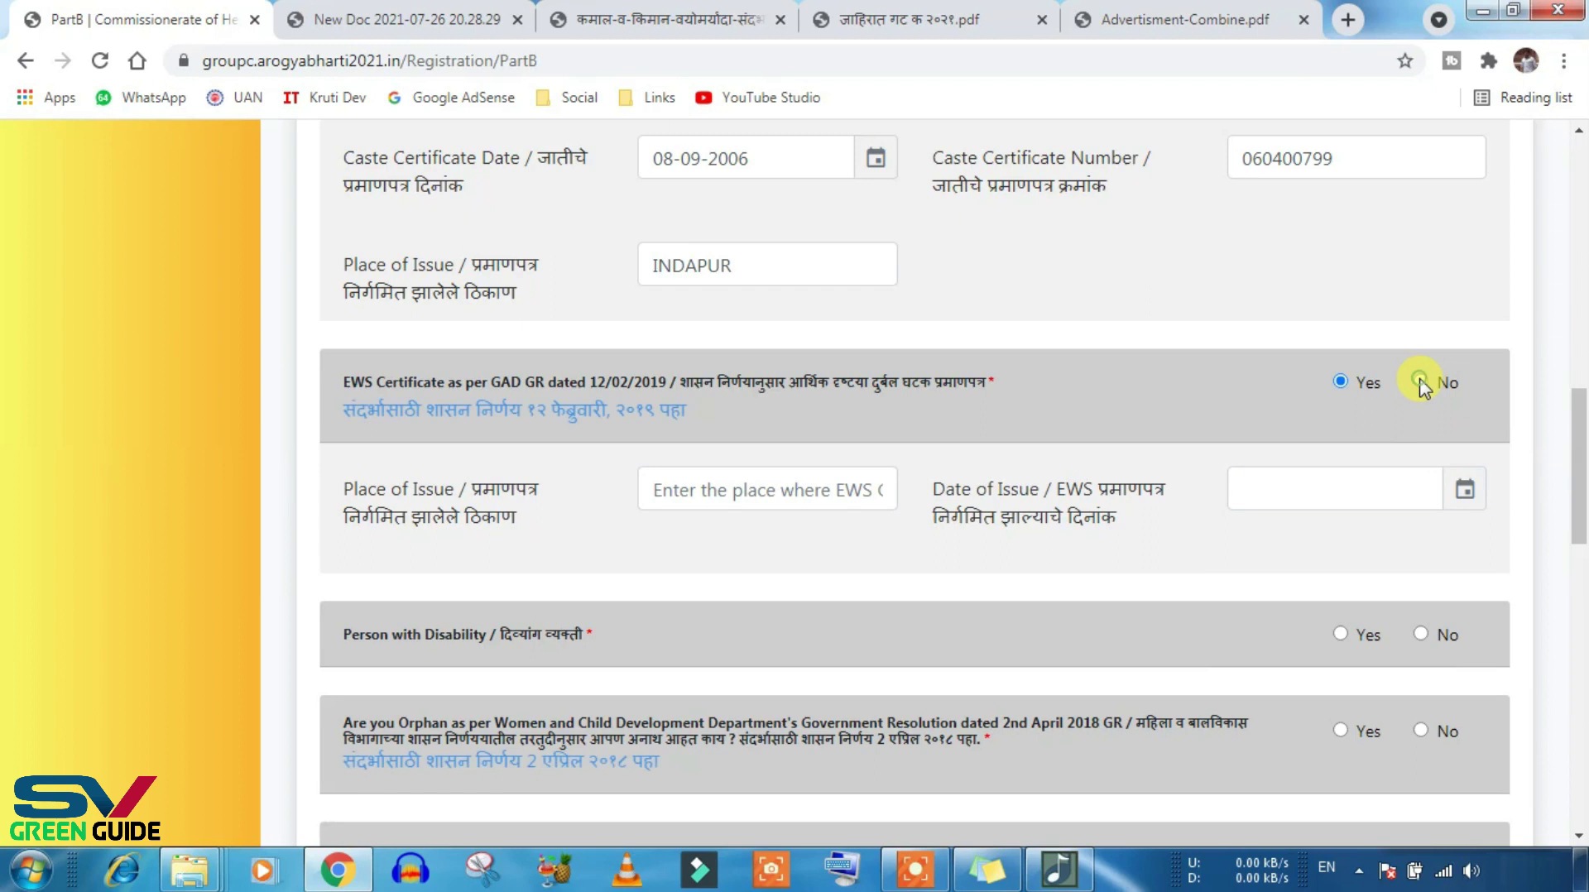
click(1420, 383)
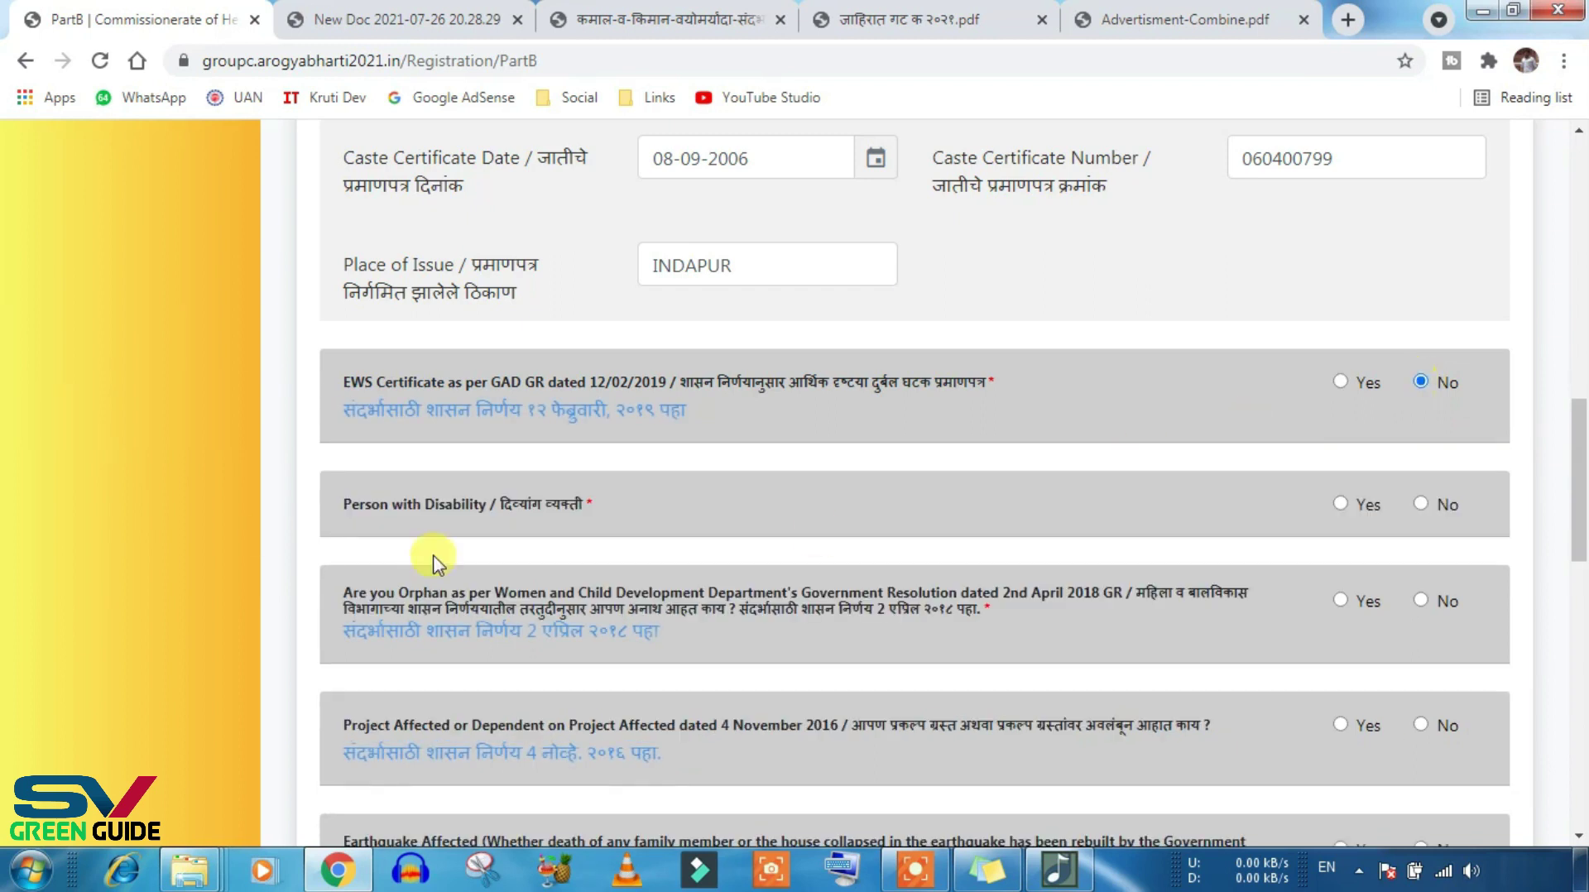
Step: Answer Yes to Person with Disability, Yes to having the SADM disability certificate, and No to the neighbouring 1995 Act certificate question
scroll(631, 556, down, 1)
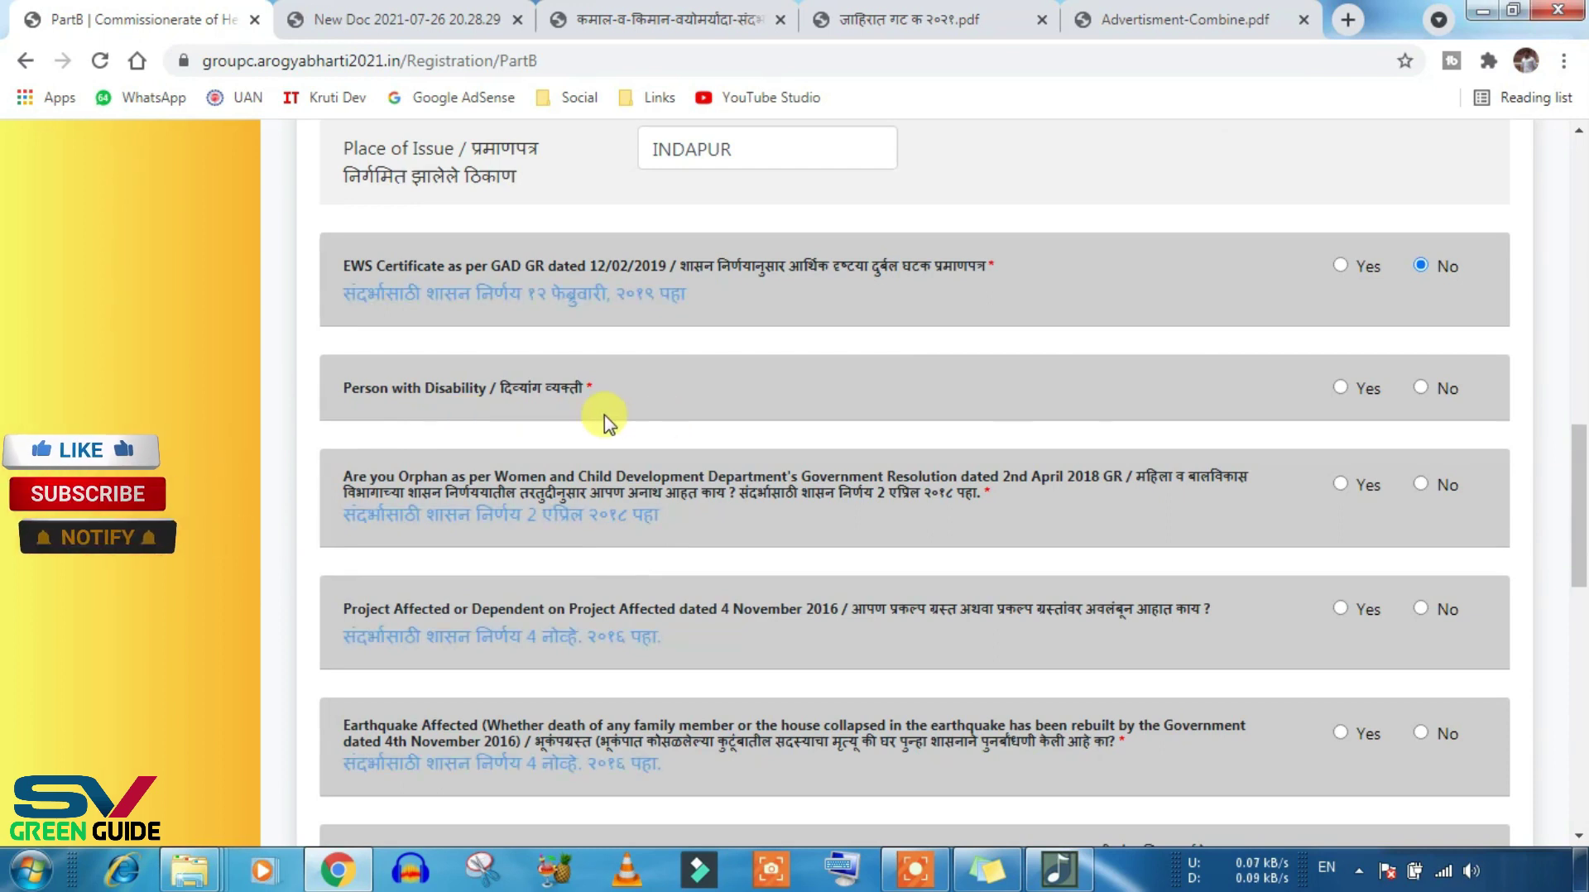
click(1341, 389)
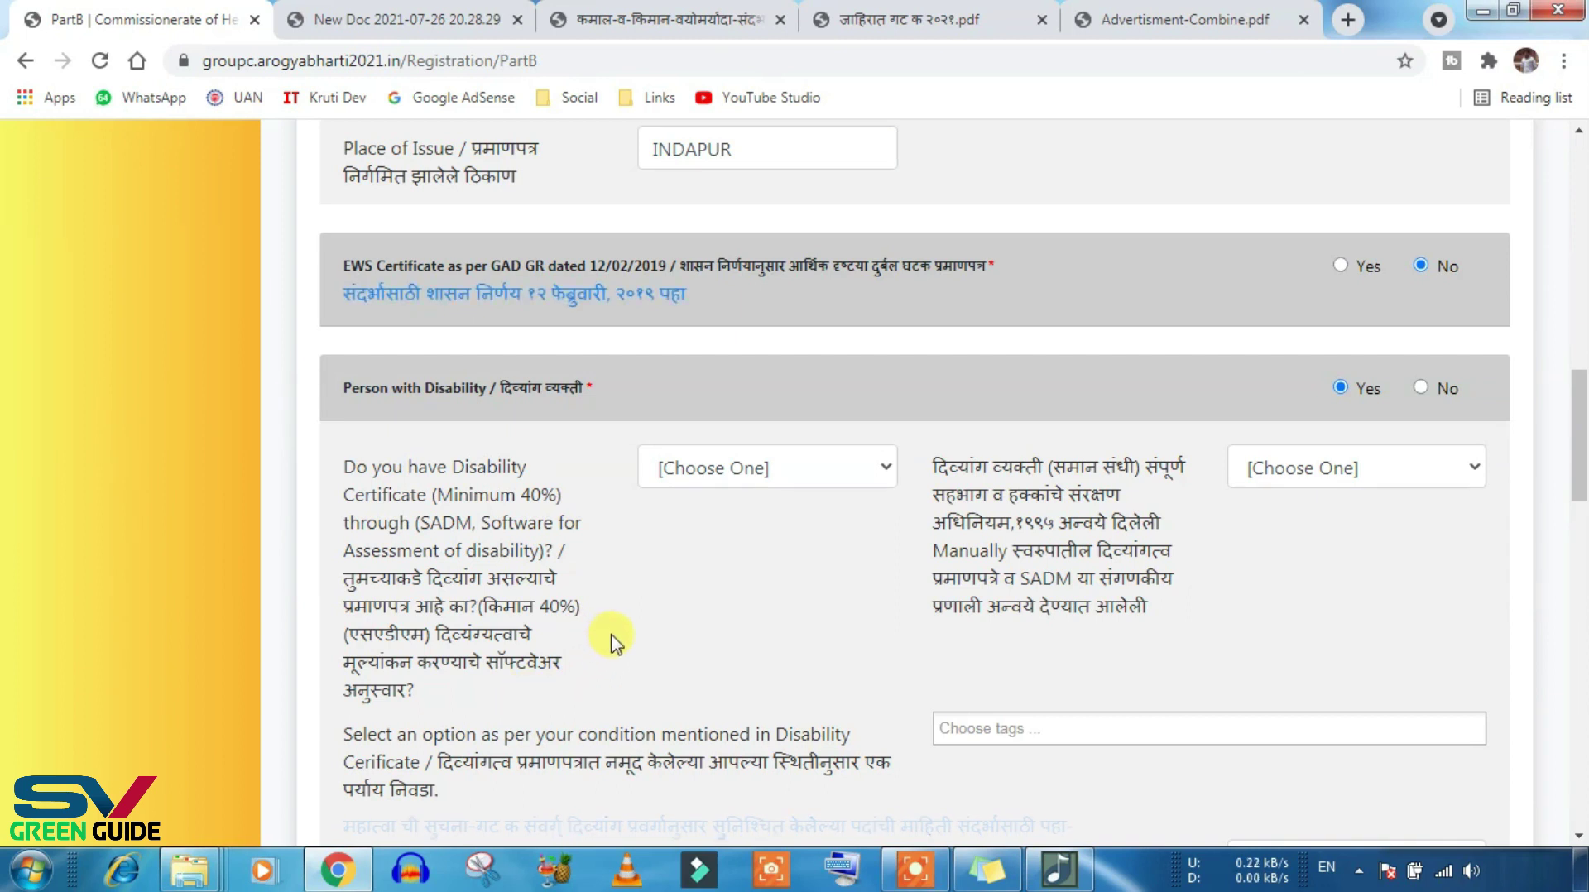
click(720, 486)
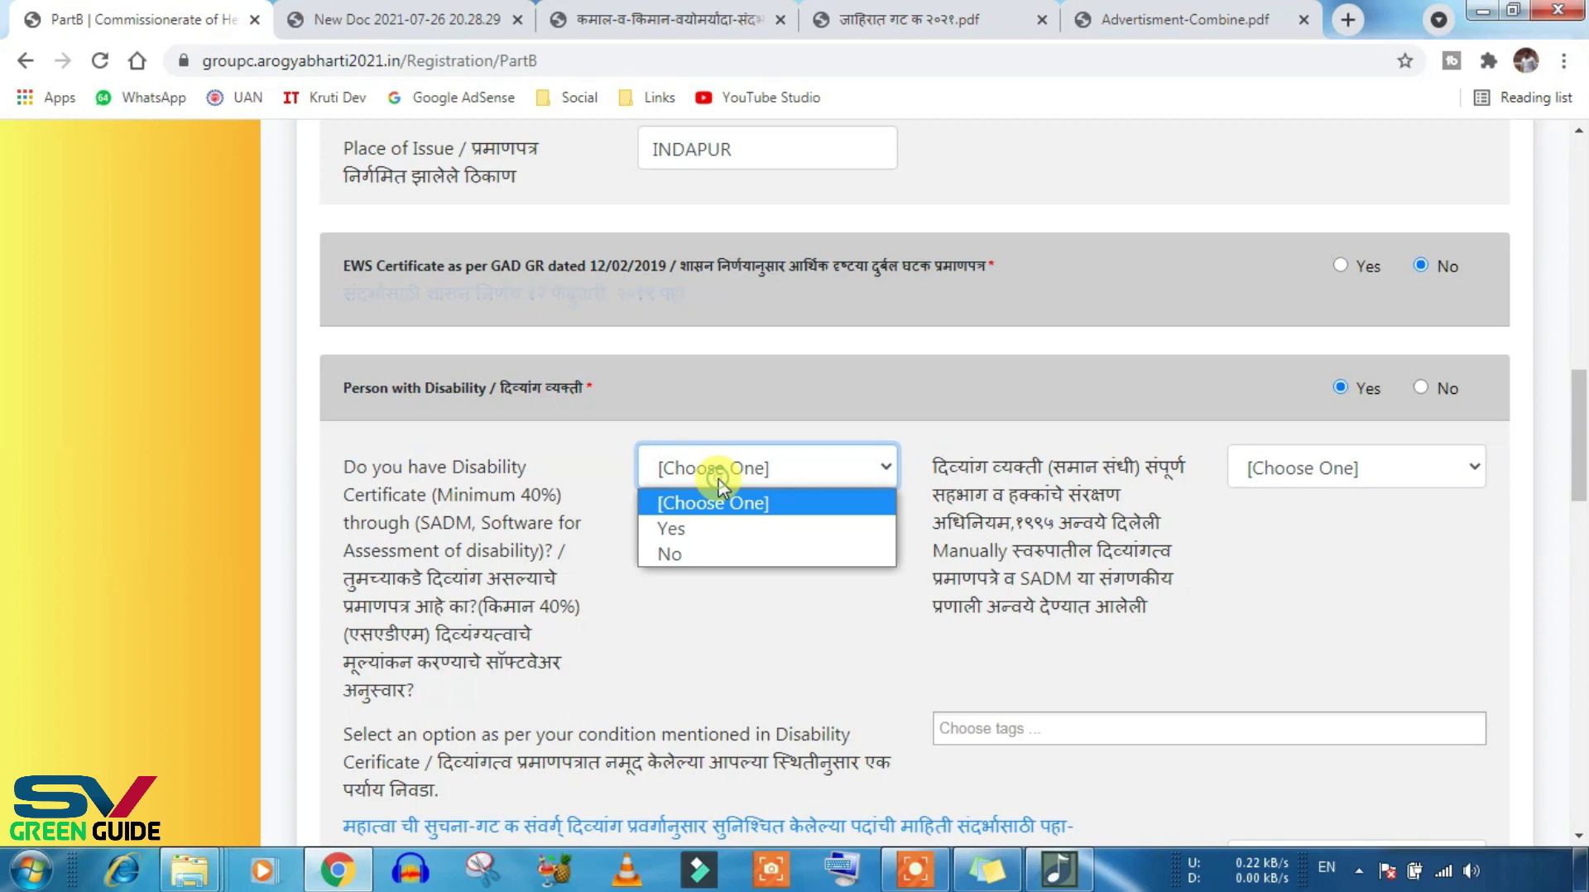
click(722, 528)
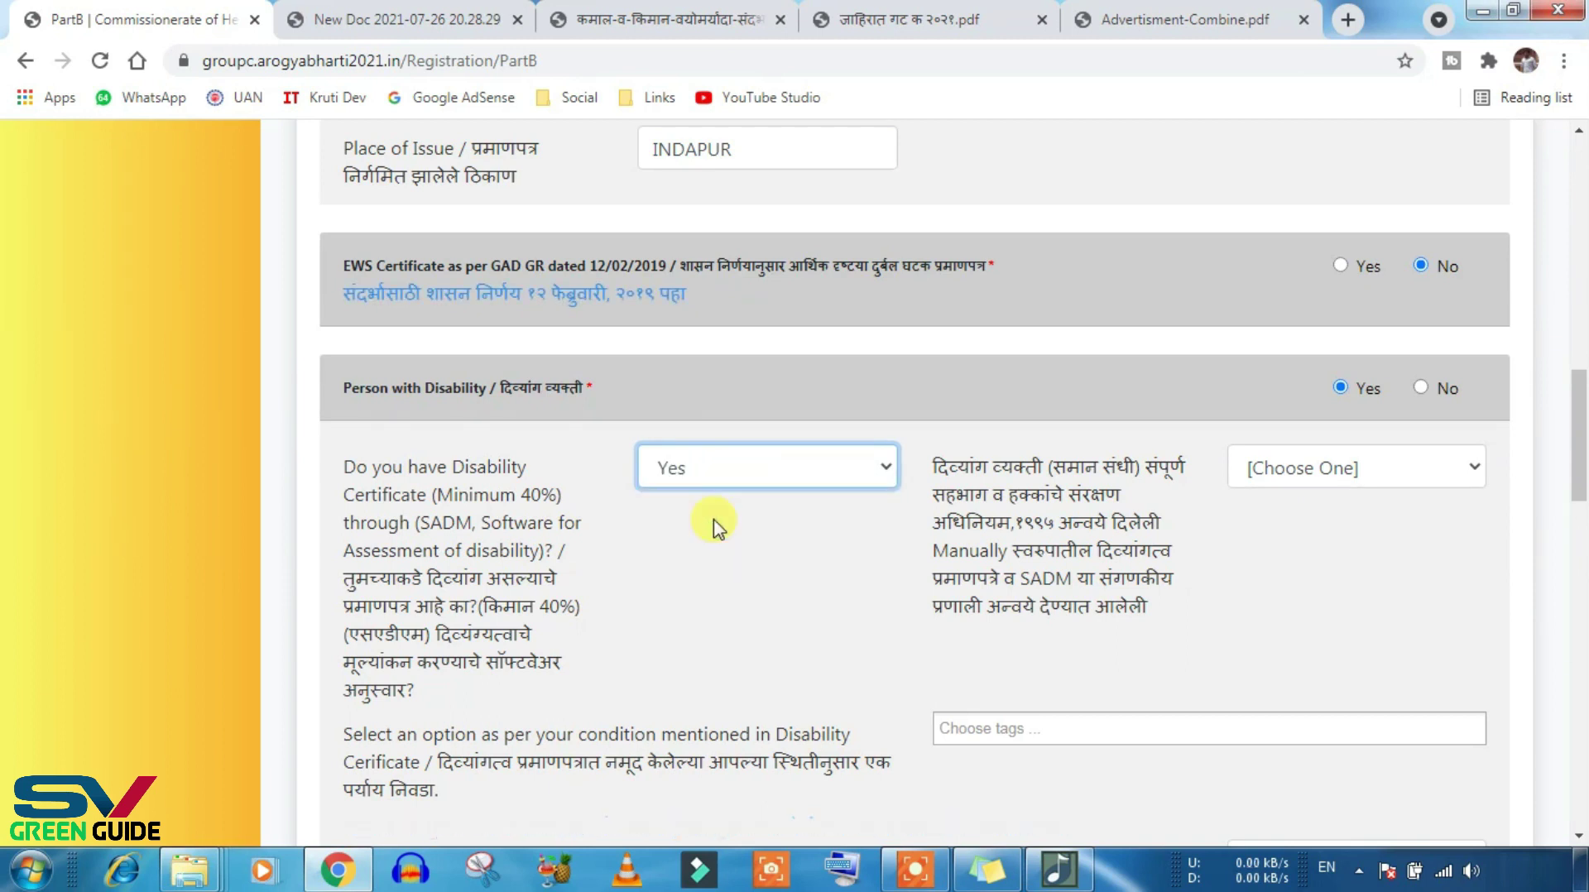
click(1355, 489)
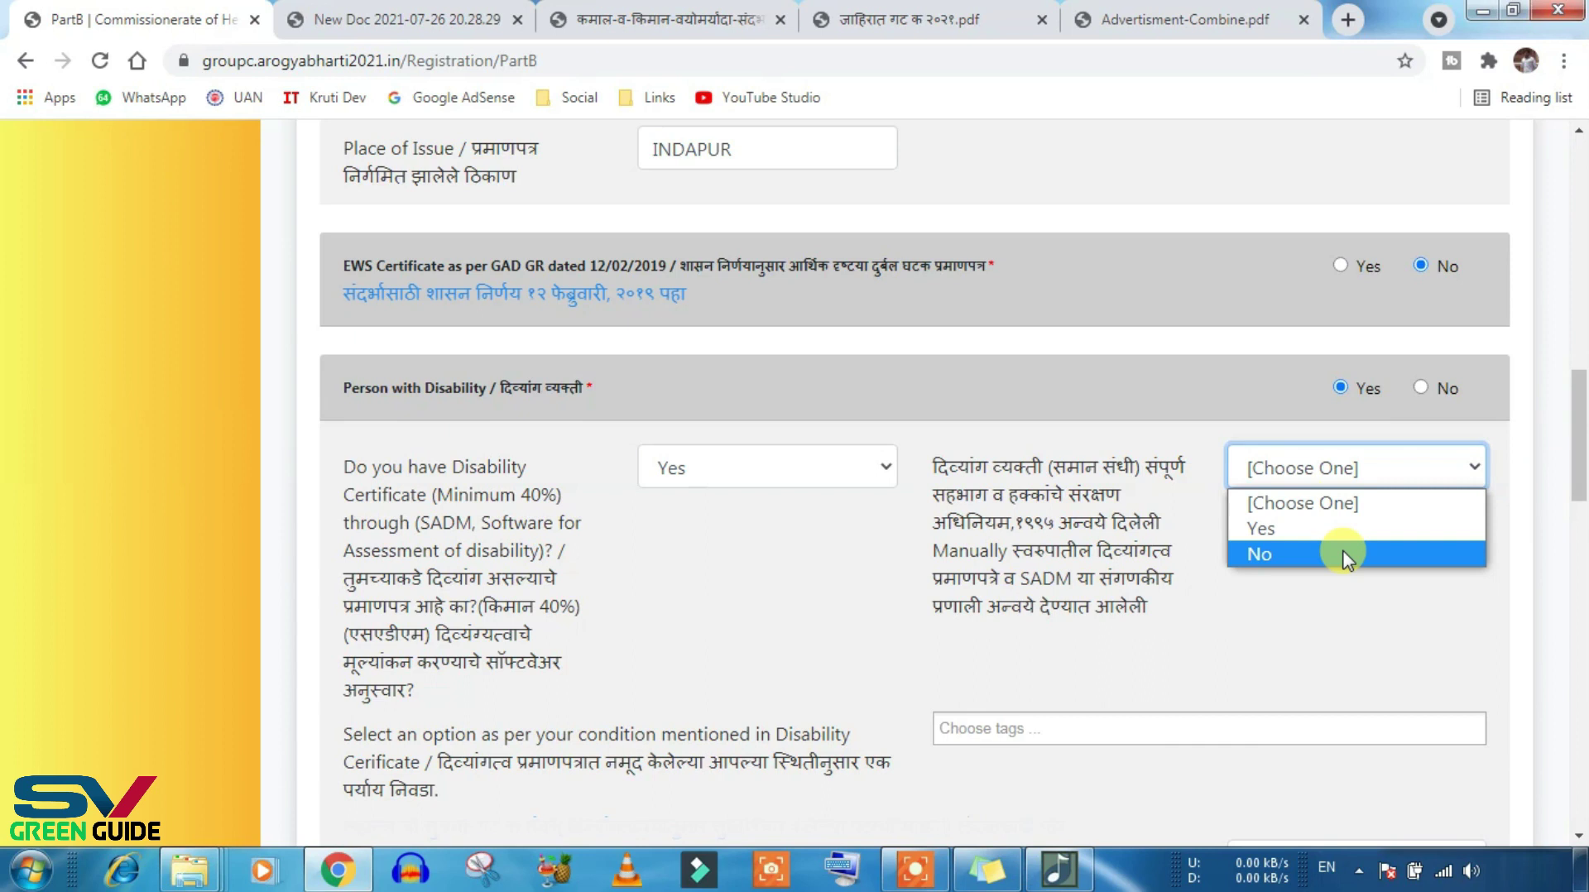
click(1316, 558)
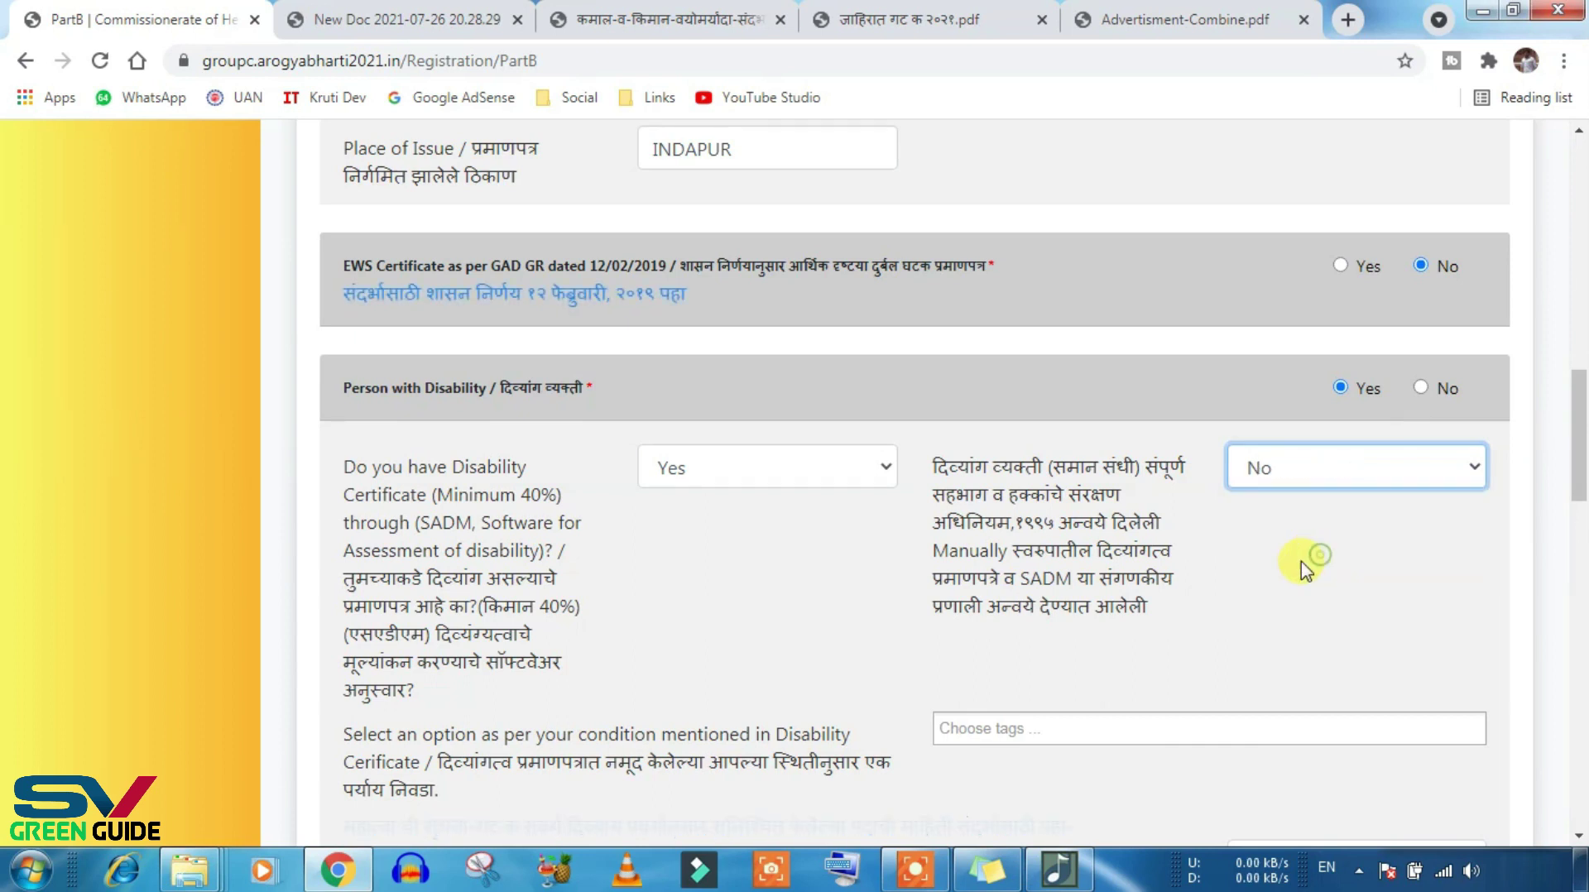
Step: Look through the conditions offered for the Disability Certificate and close the list without choosing one
scroll(1150, 561, down, 1)
scroll(1089, 643, down, 1)
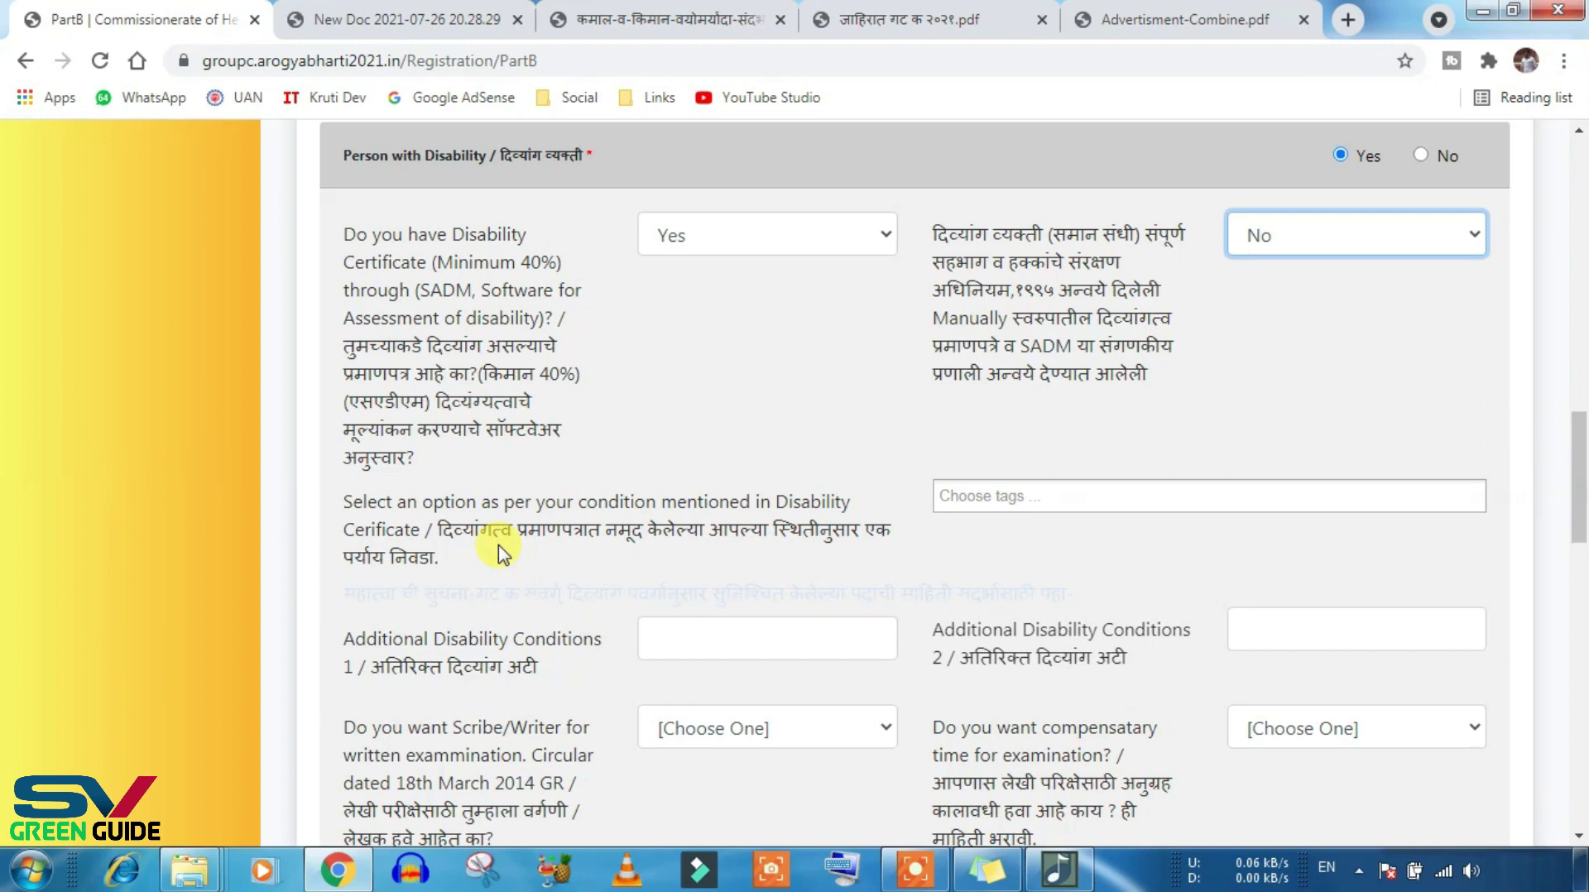
click(1066, 499)
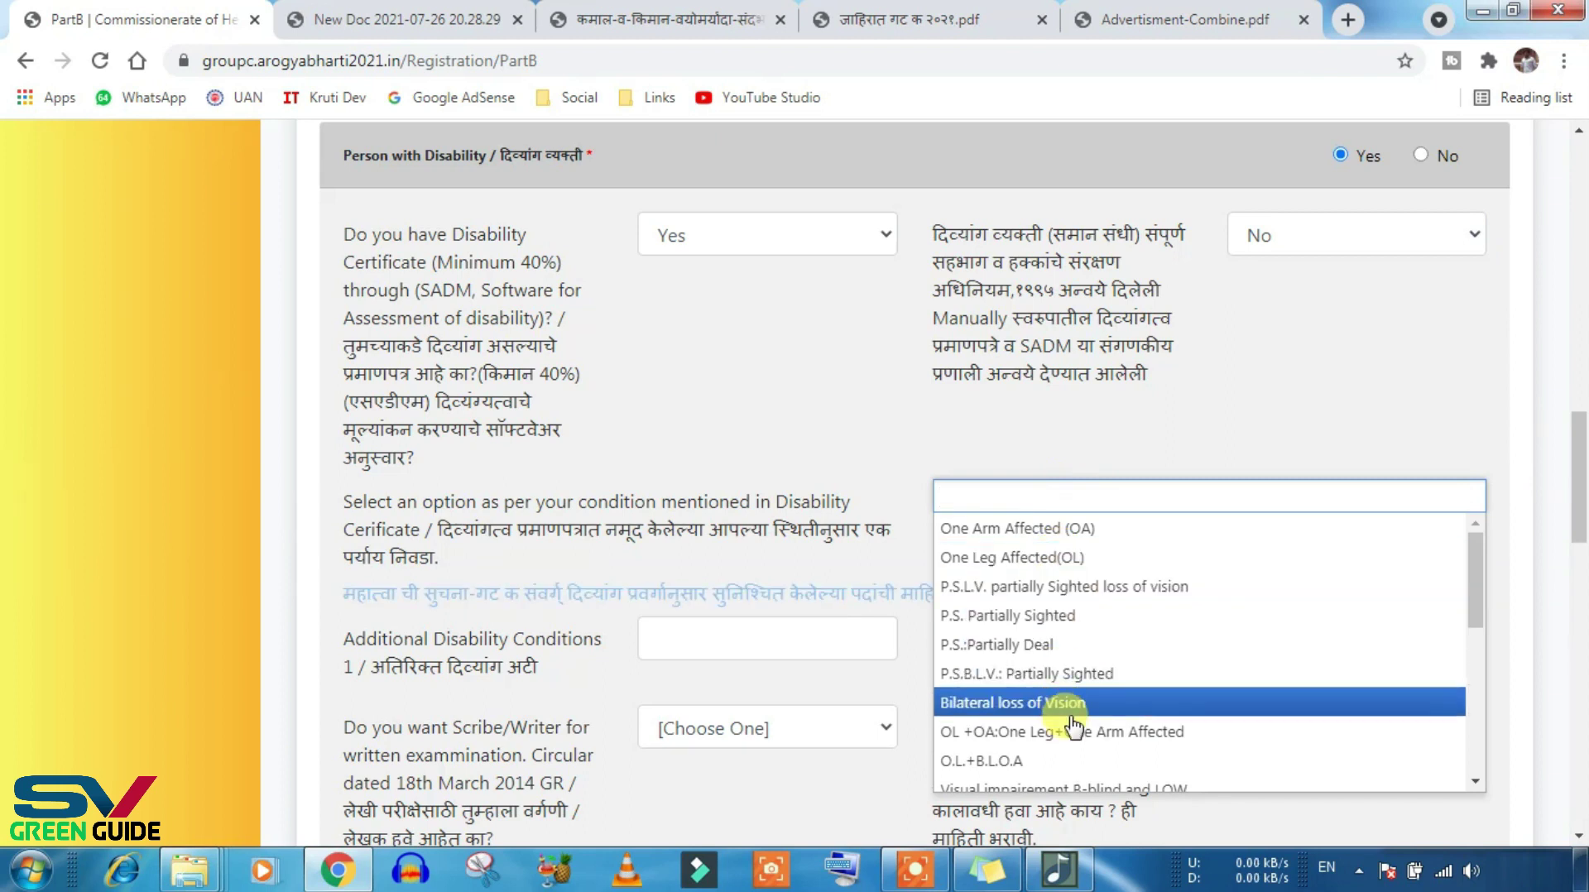
scroll(1073, 728, down, 3)
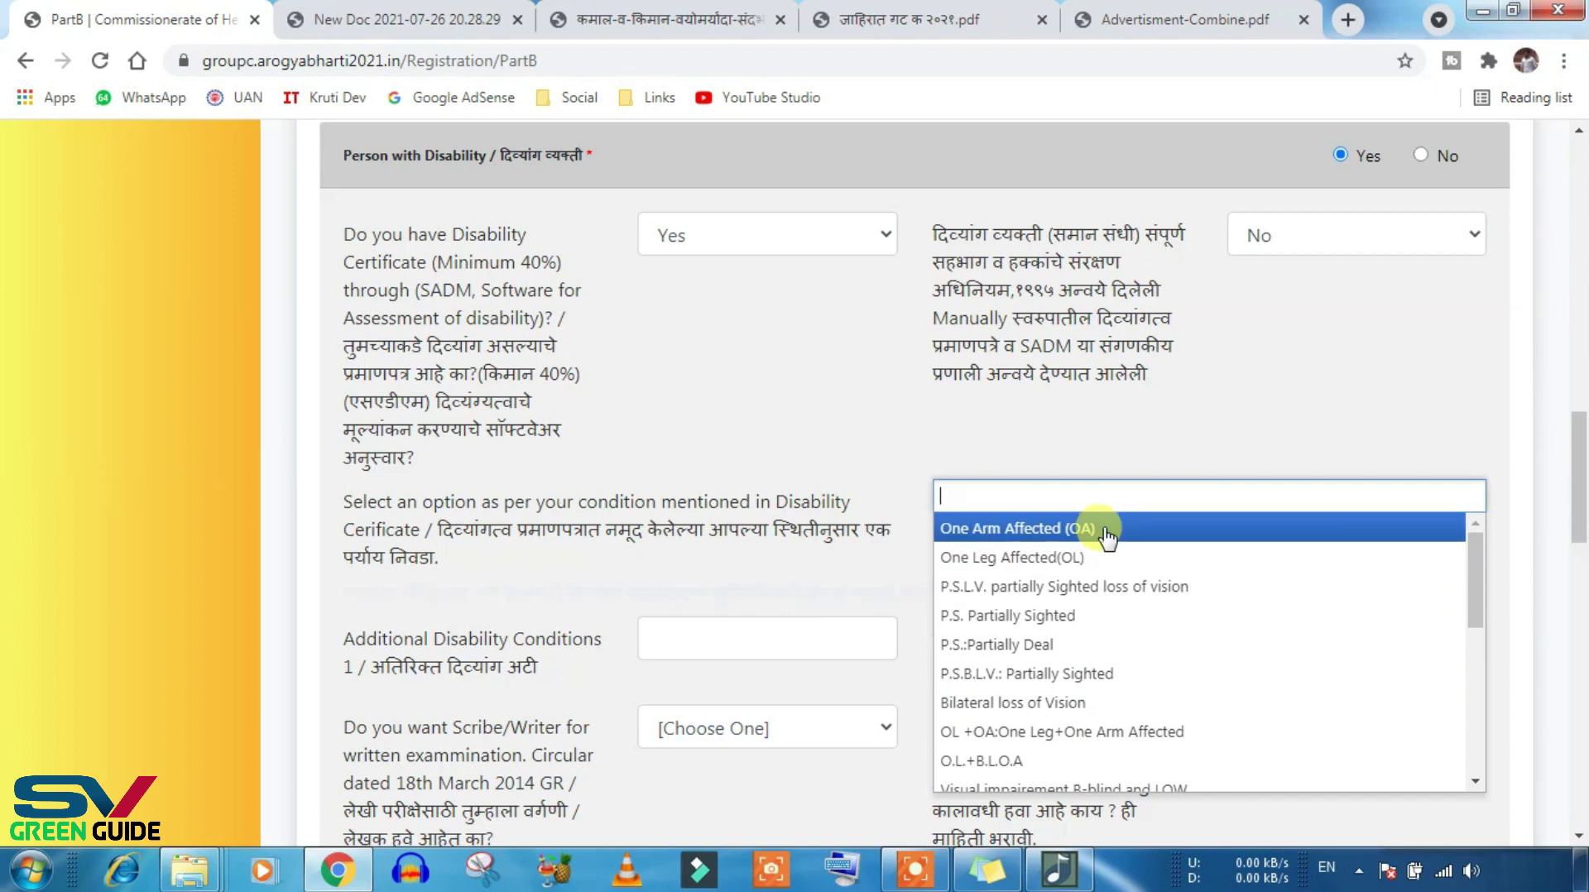
click(1084, 437)
Step: Inspect the two additional disability condition fields, then answer No to the scribe/writer and to compensatory time for the examination
scroll(1076, 451, down, 1)
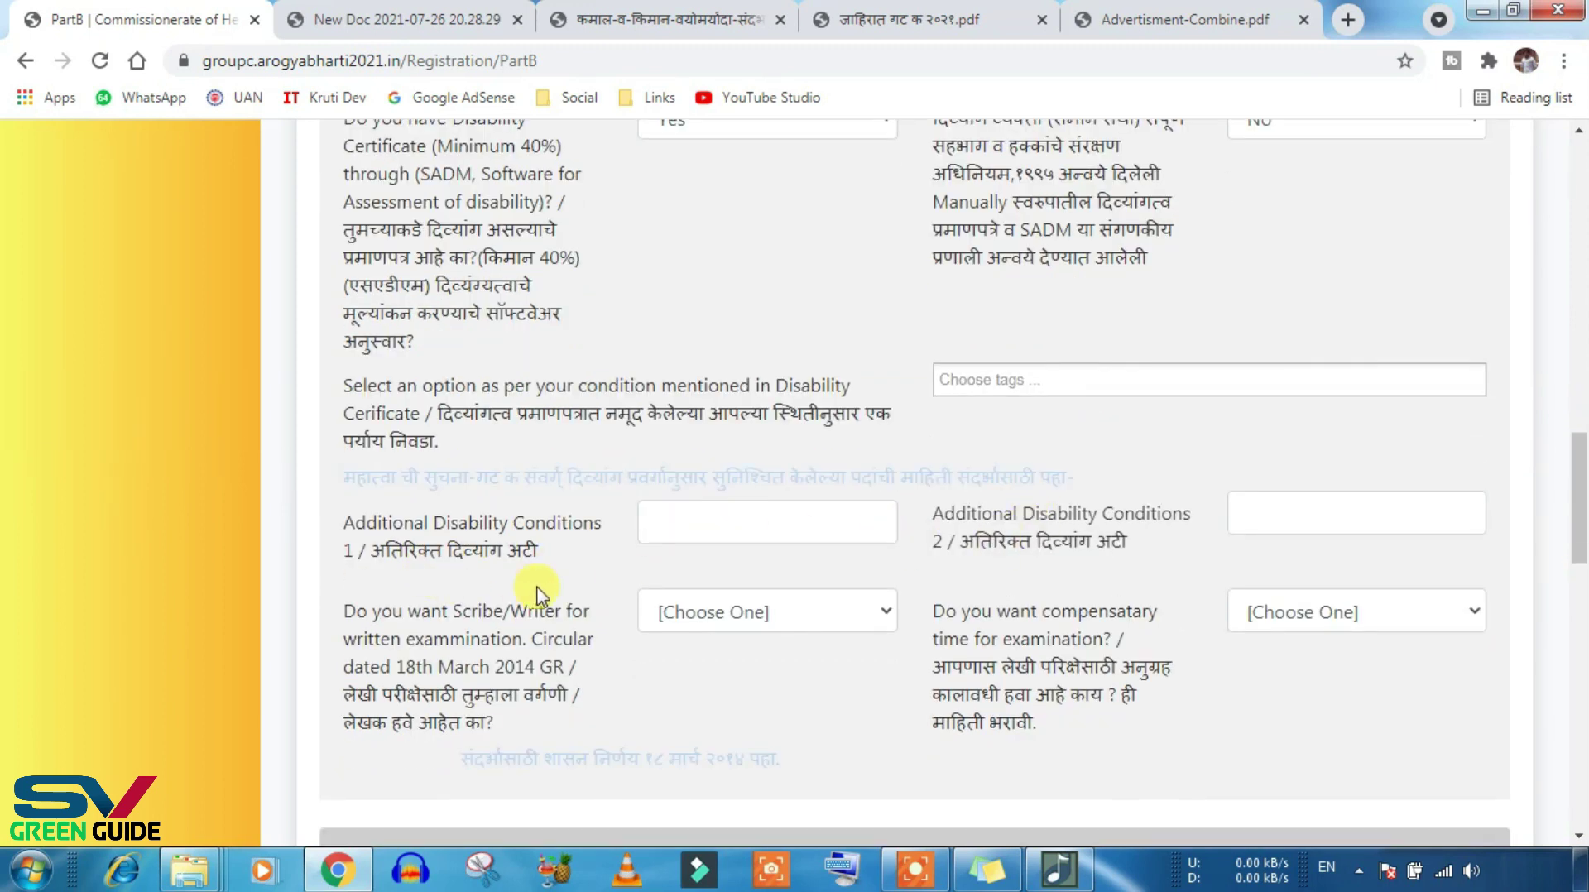
click(769, 521)
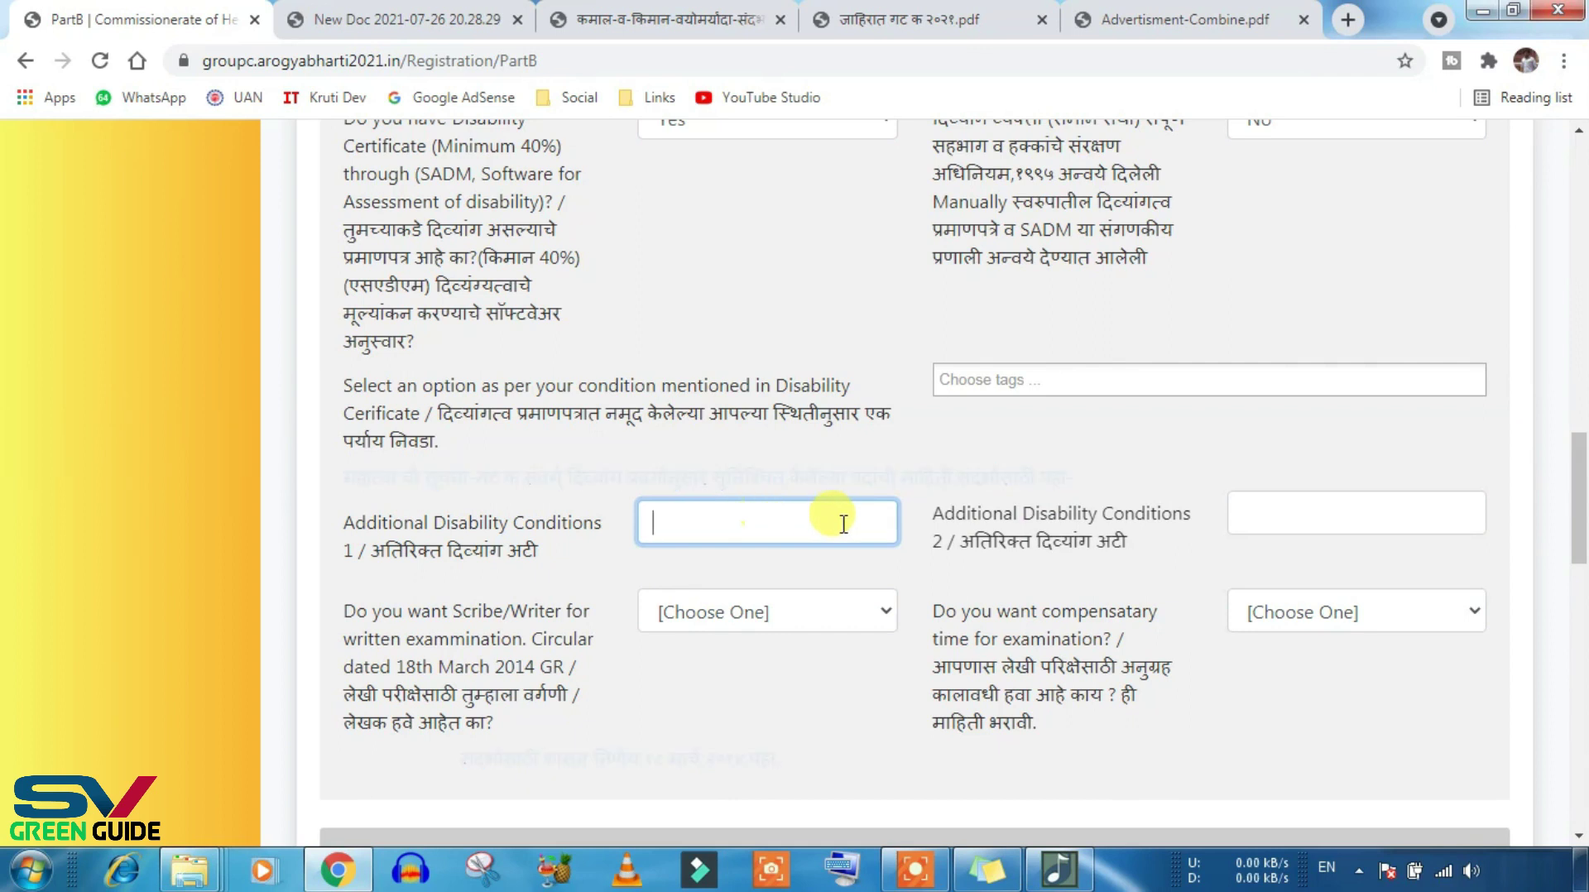
click(1357, 520)
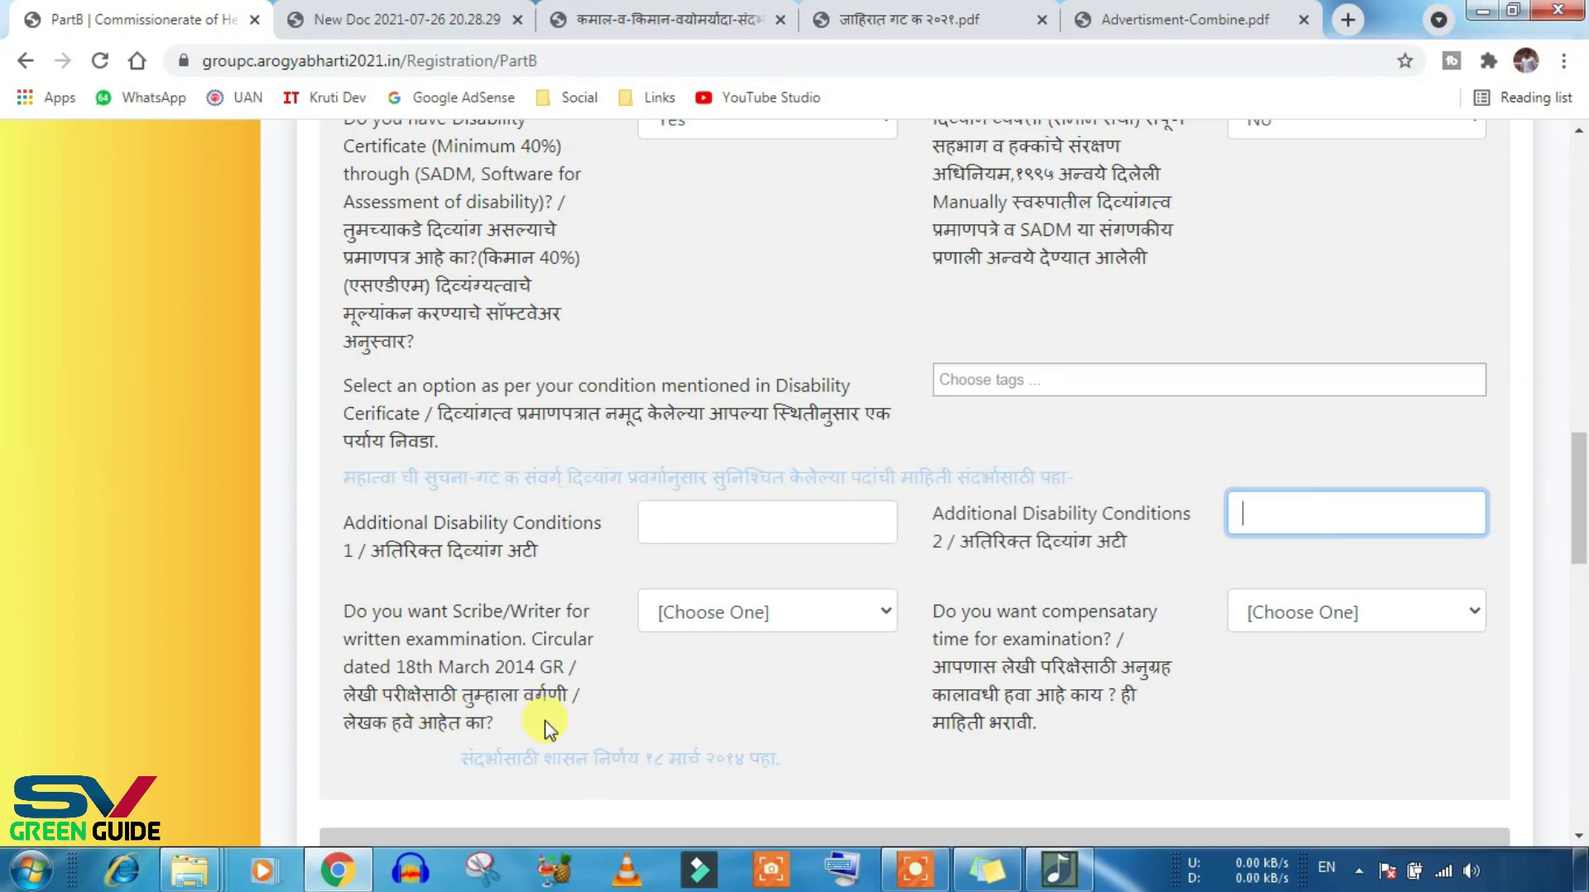
click(706, 629)
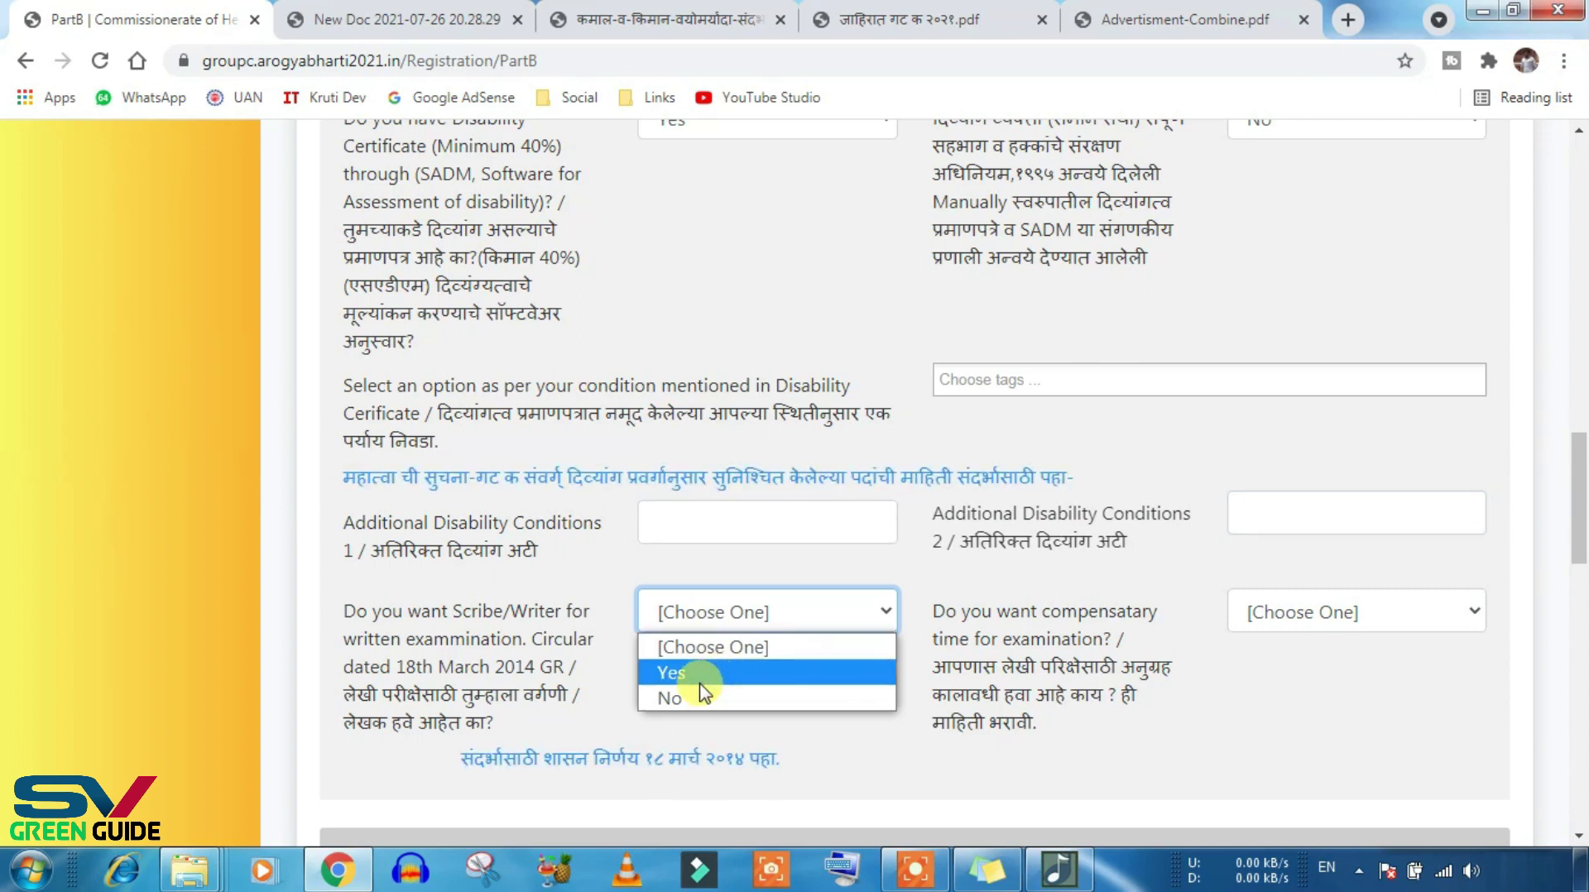
click(753, 701)
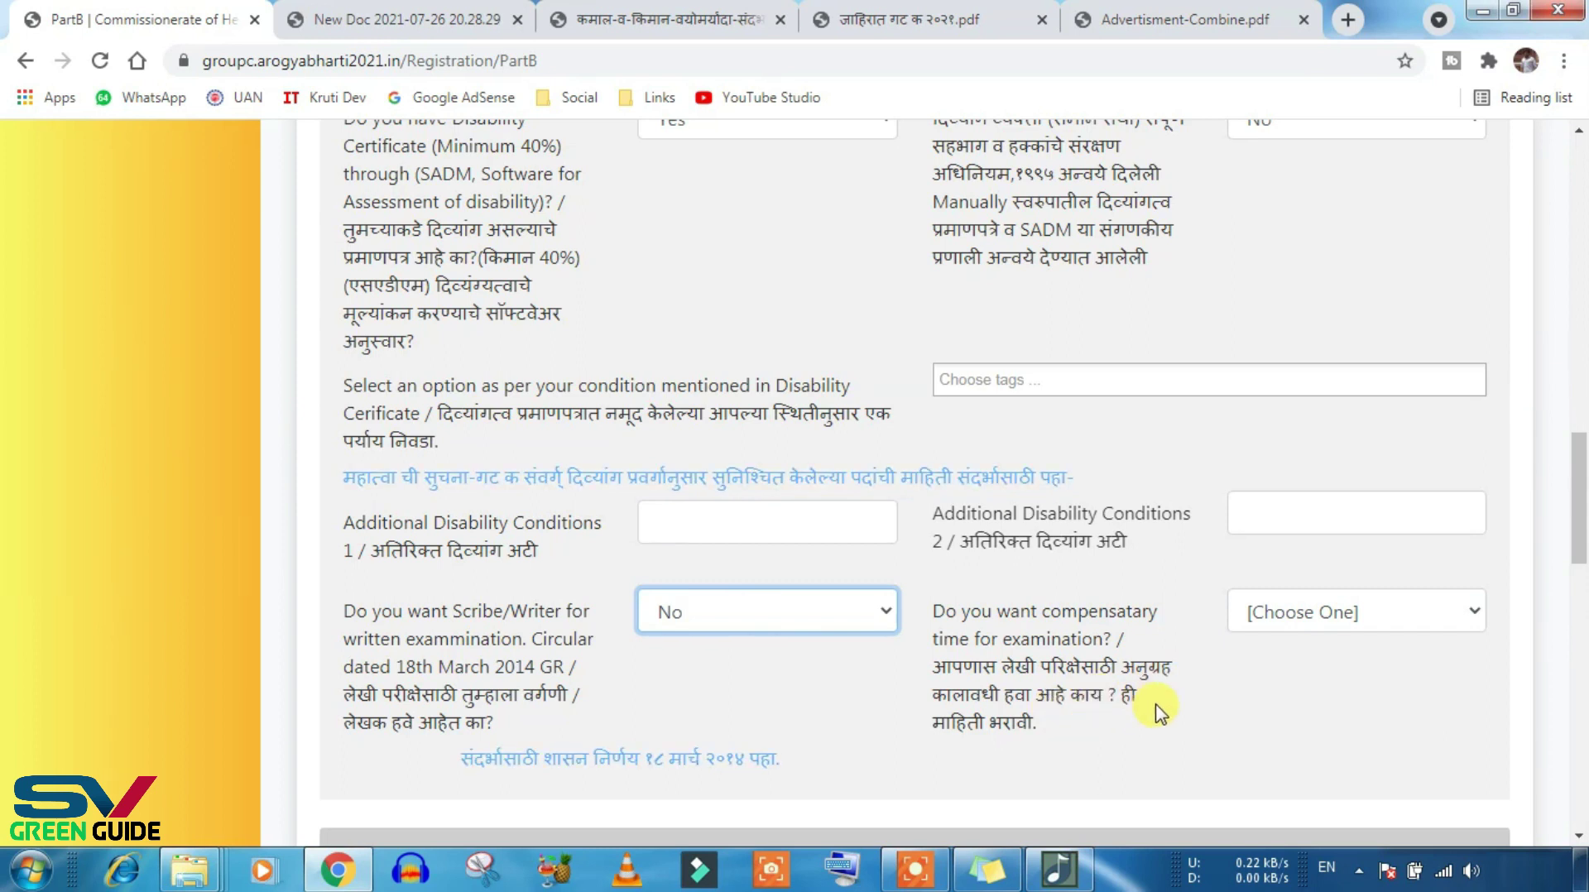
click(1349, 612)
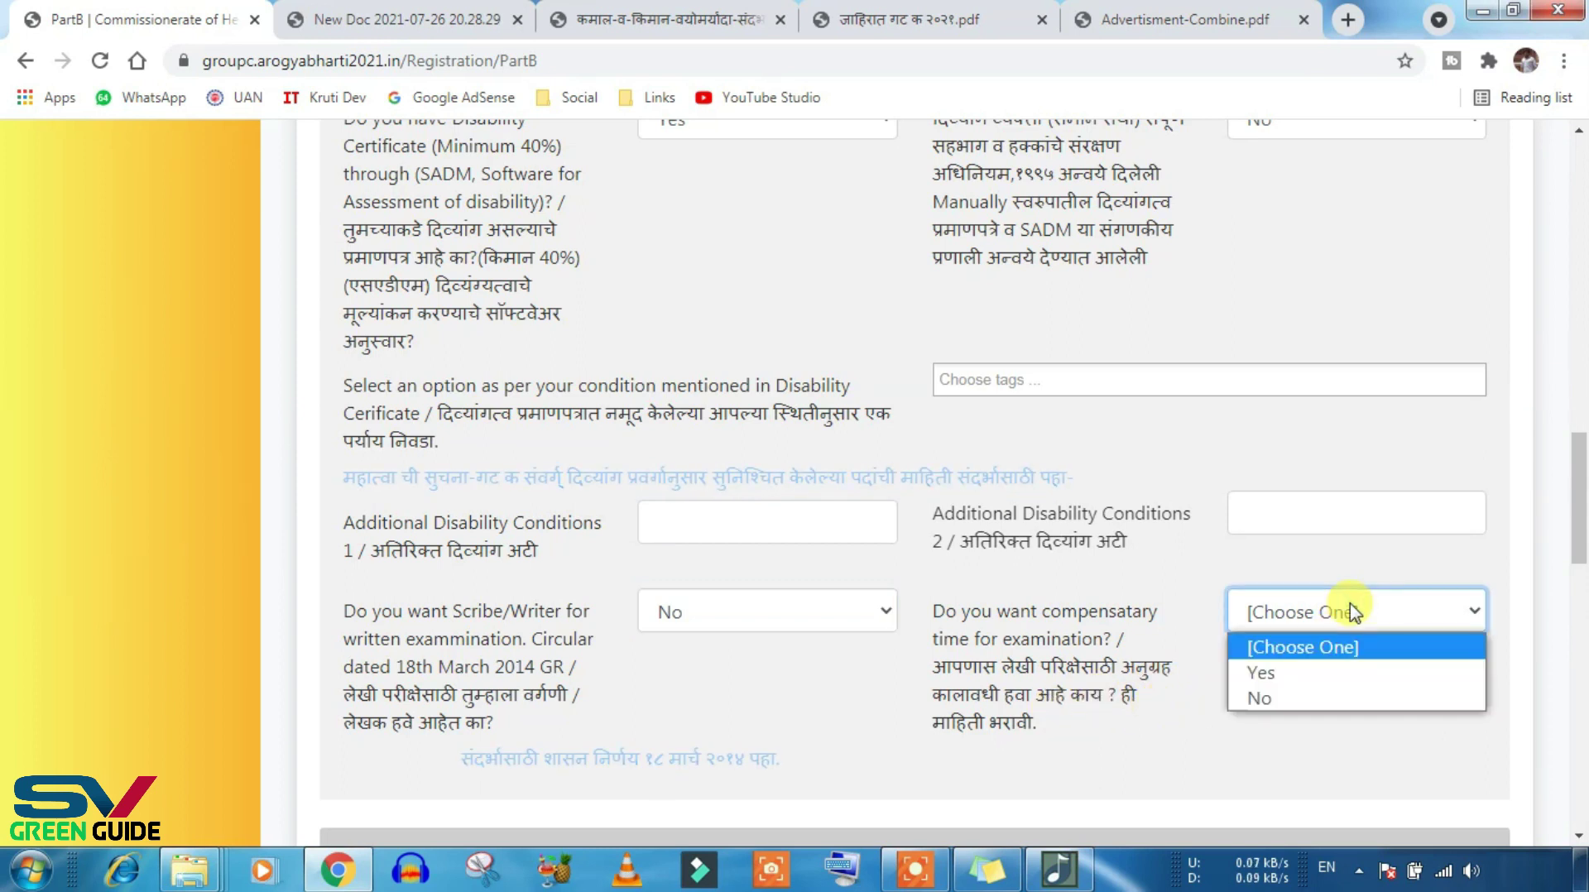
click(1340, 682)
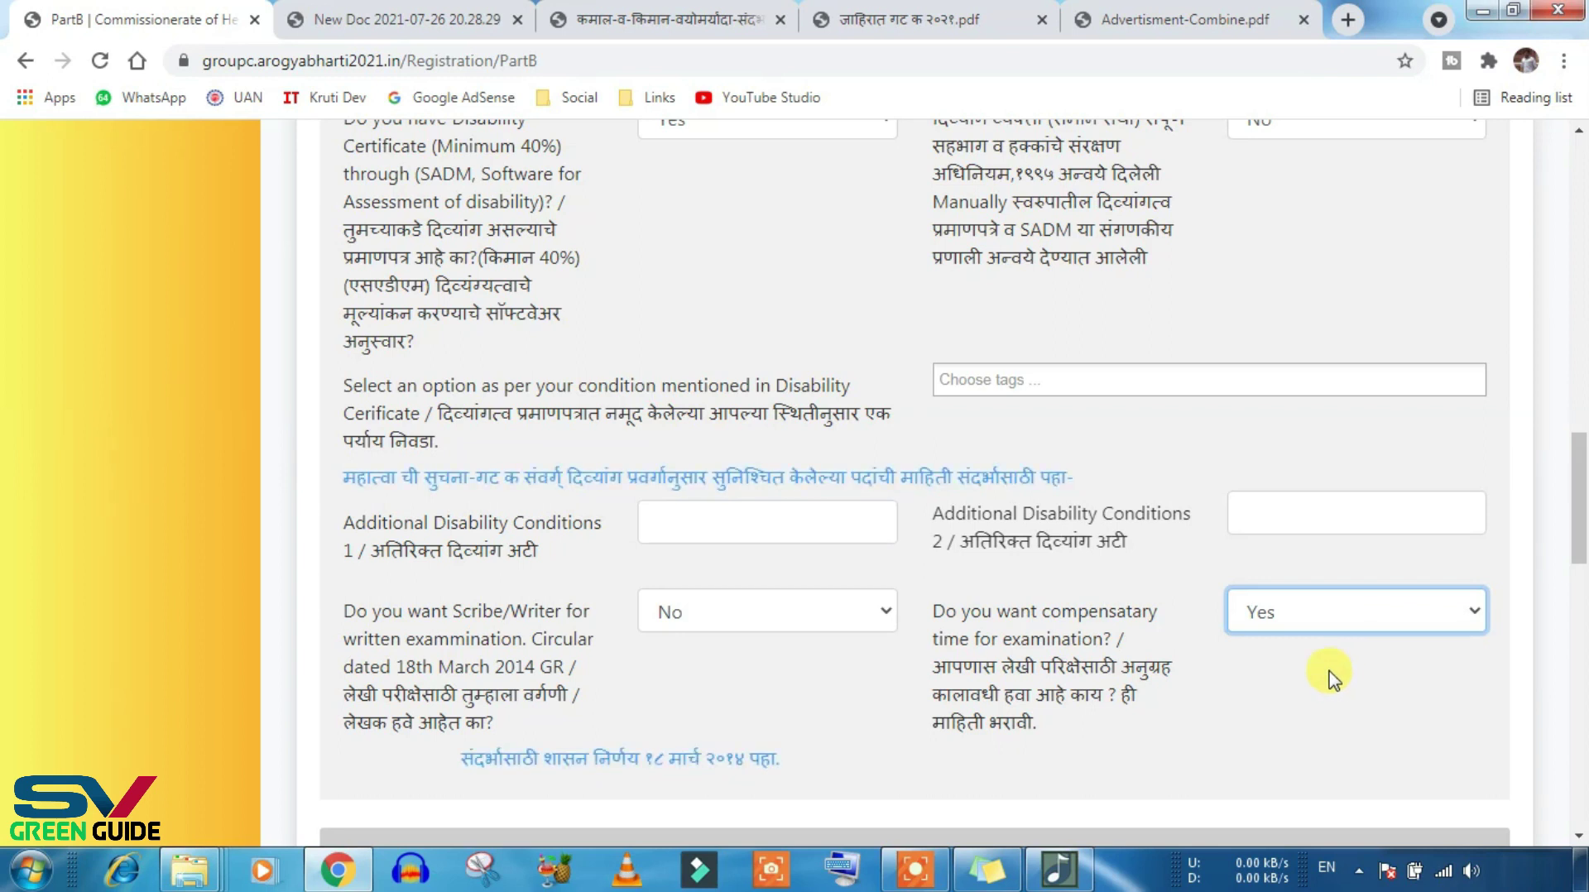
click(1365, 619)
click(1318, 699)
scroll(1317, 700, down, 1)
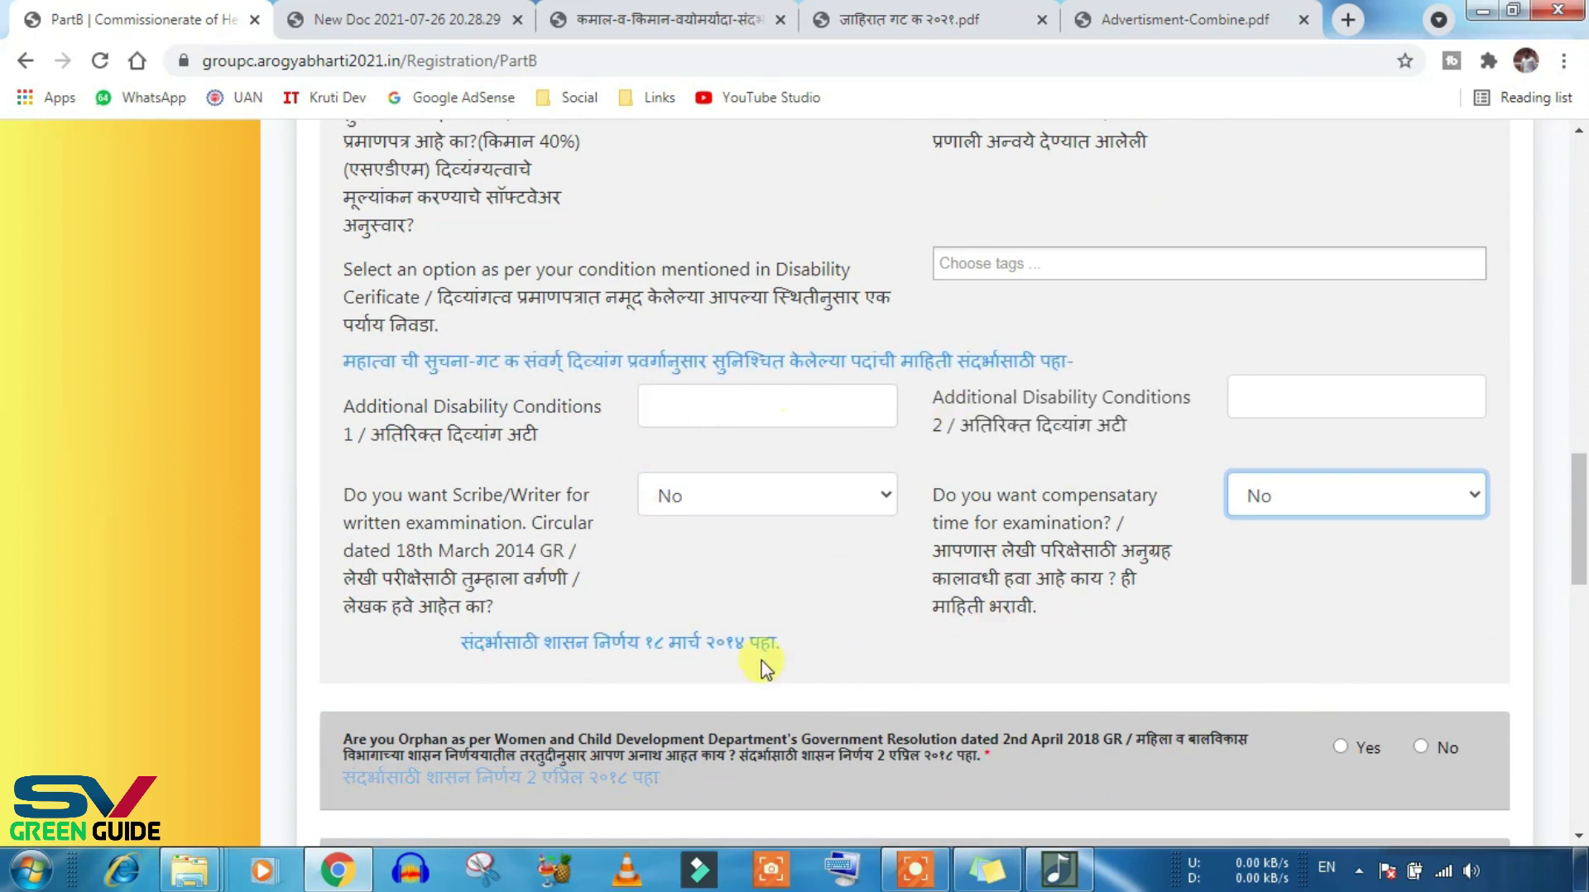
Step: Set Person with Disability to No
scroll(687, 612, up, 3)
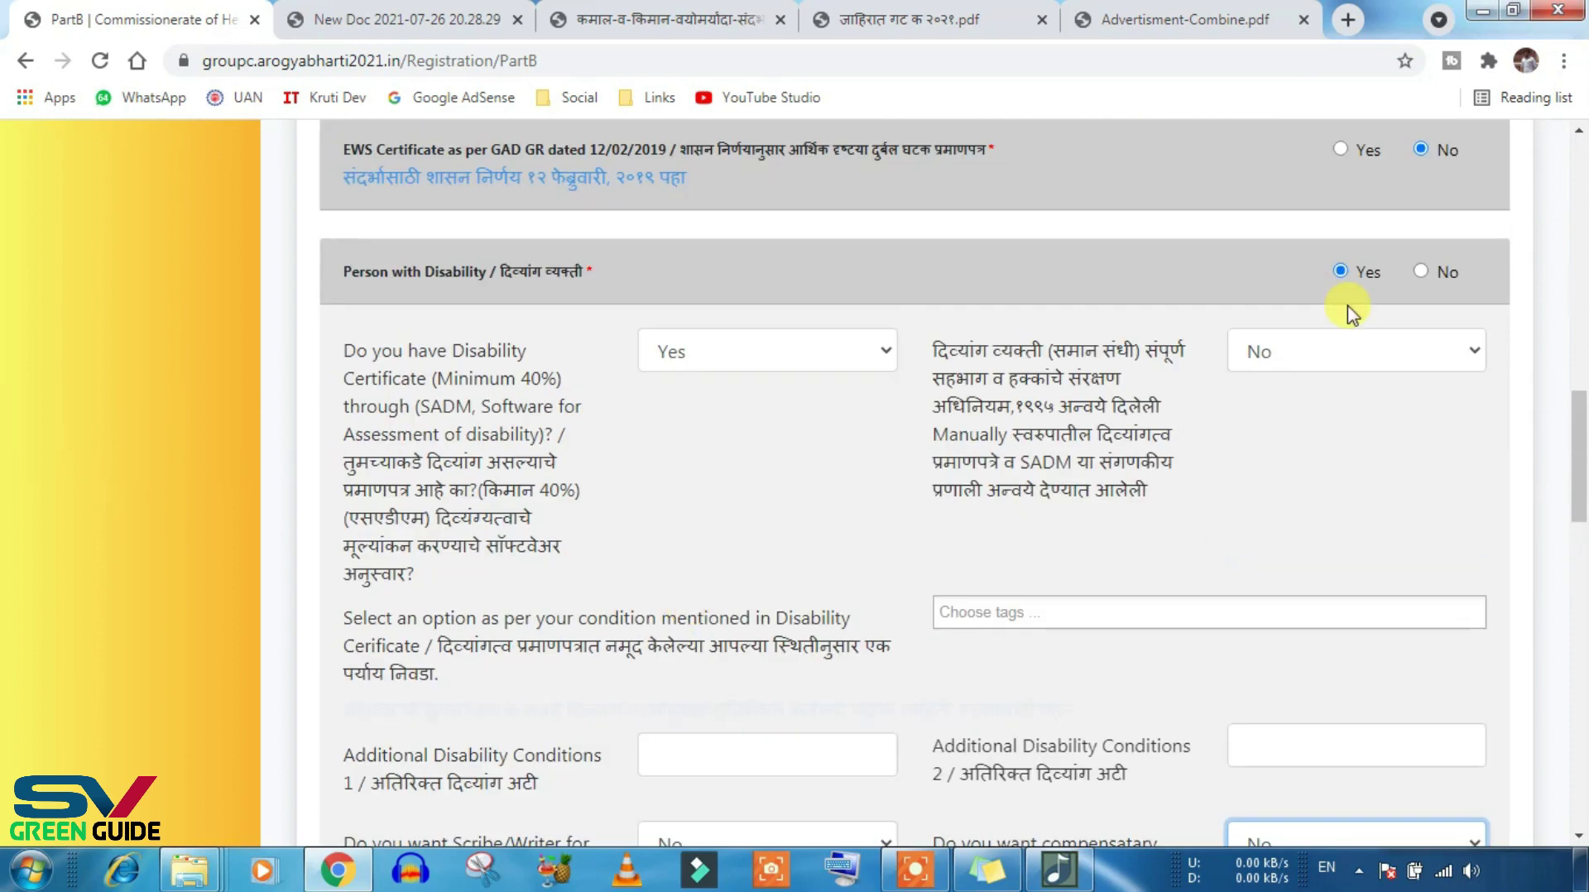
scroll(1047, 401, up, 2)
click(1418, 506)
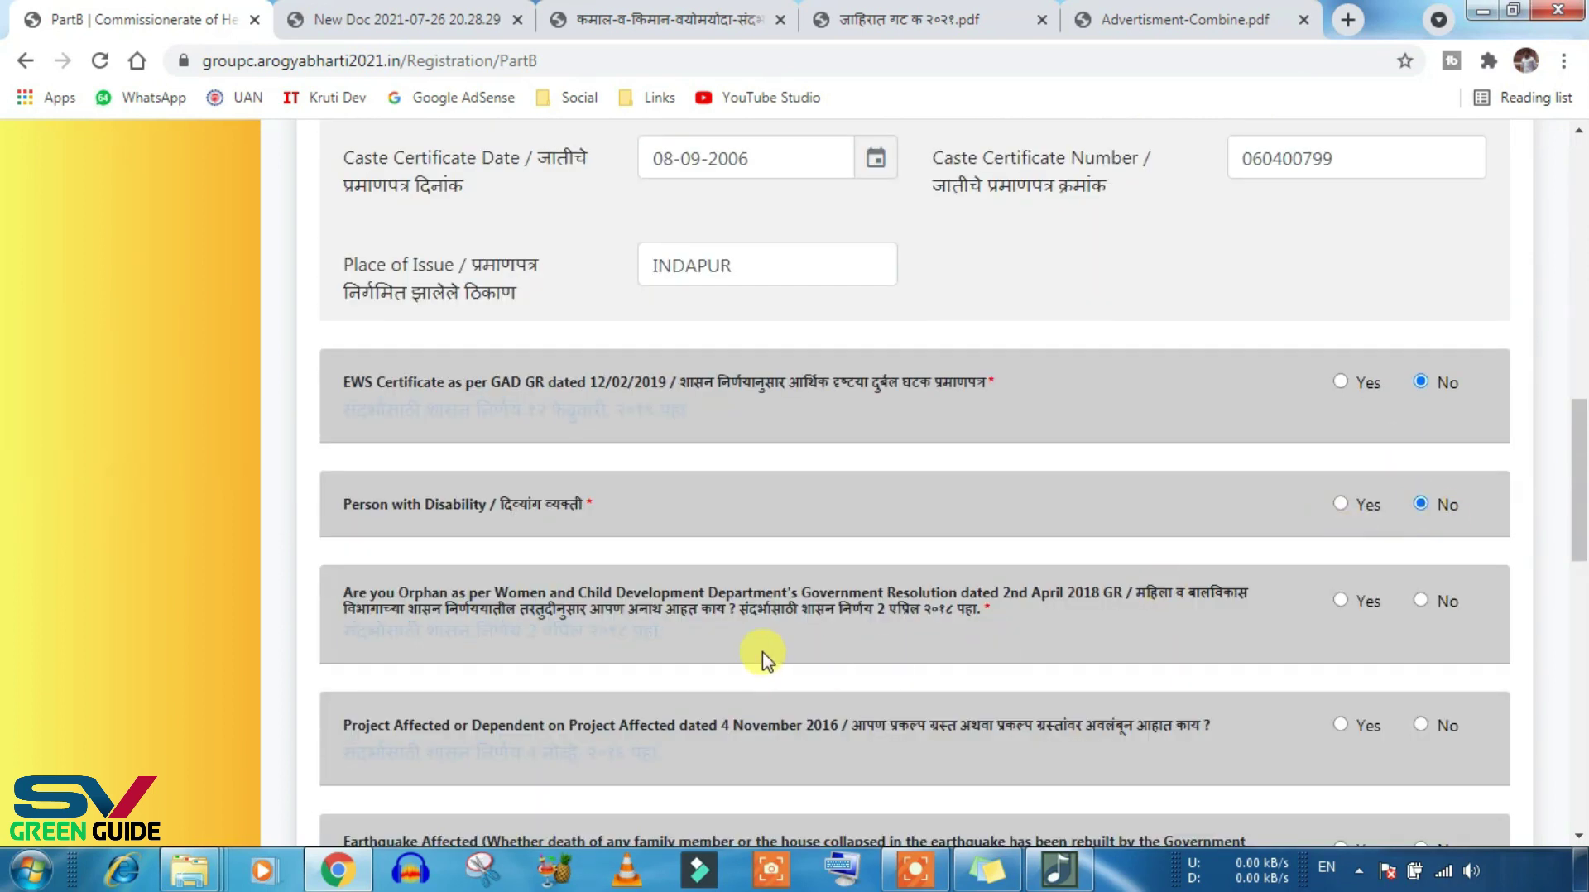
Step: Answer Yes to the Orphan question and Yes to the orphan certificate being issued by the Women & Child Welfare Department
scroll(745, 649, down, 1)
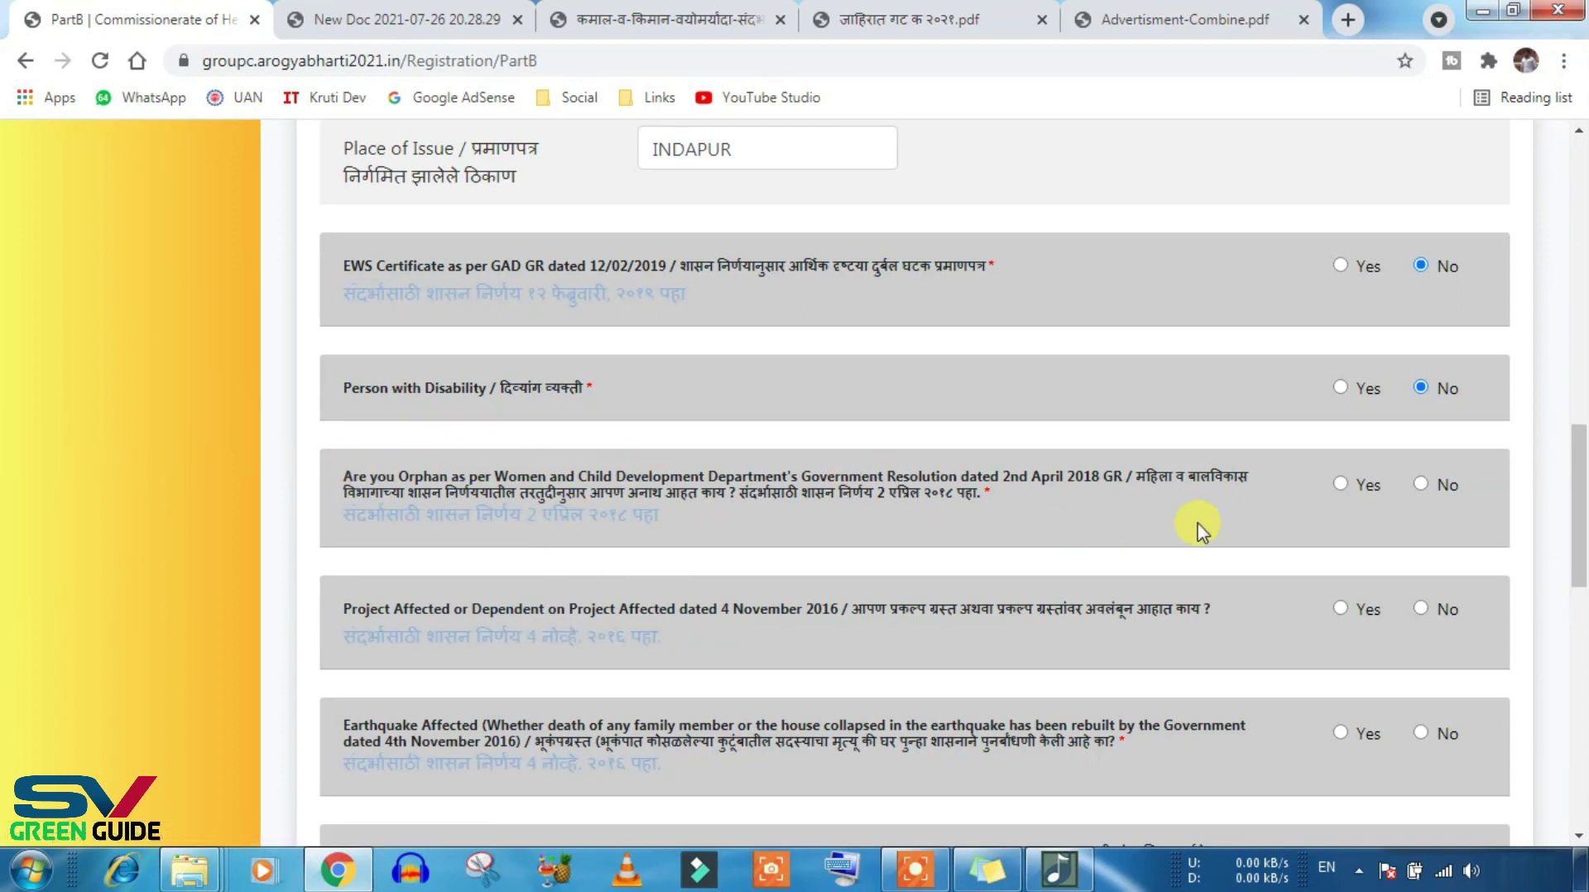
click(1340, 487)
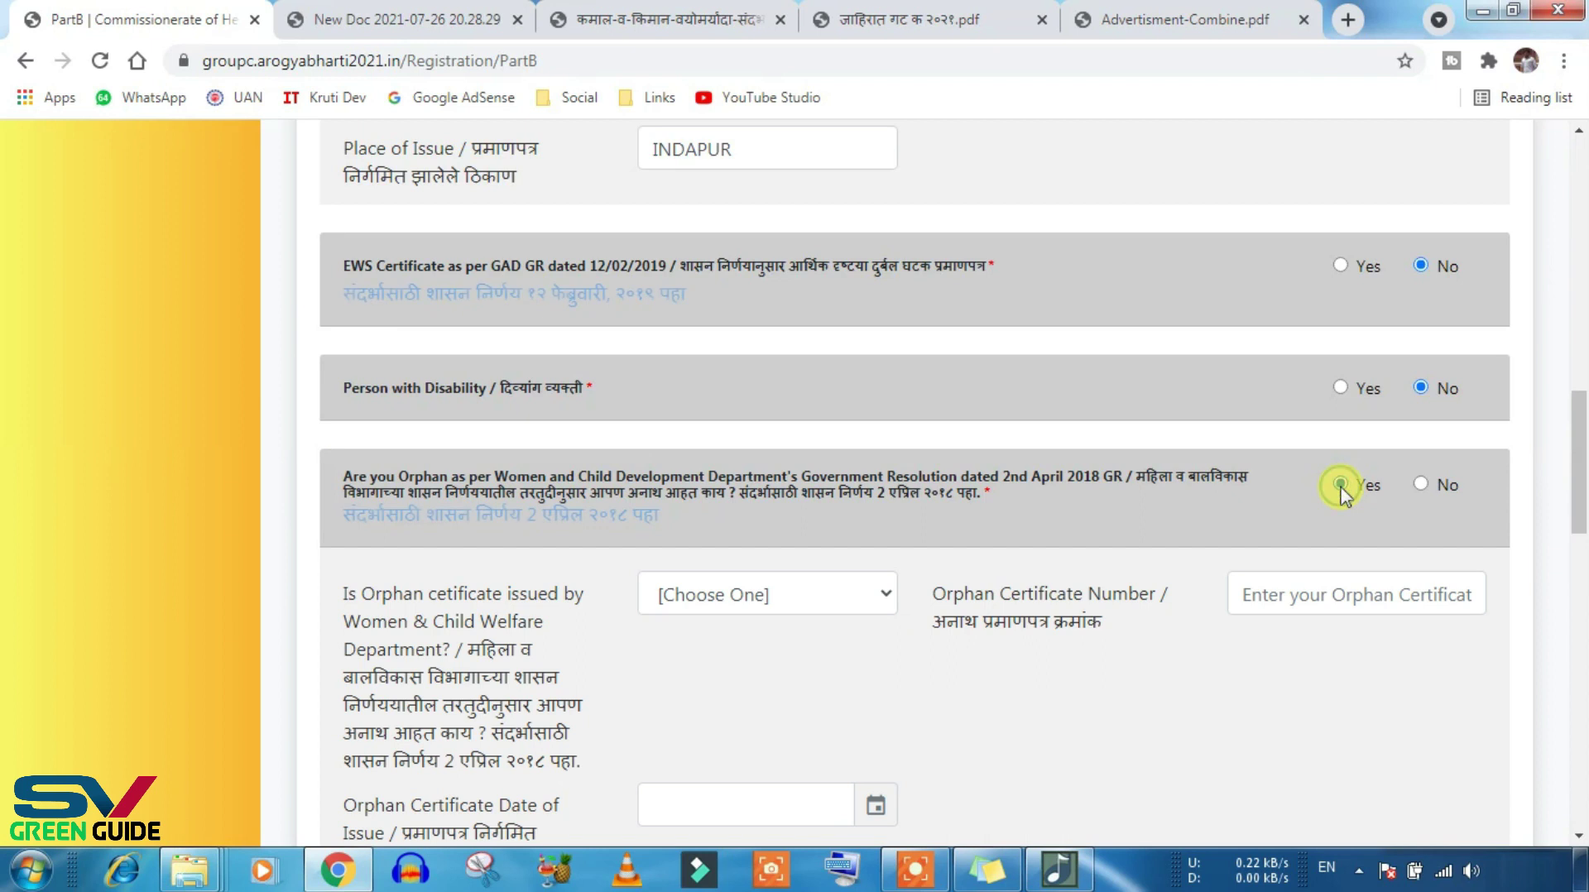
scroll(1056, 584, down, 1)
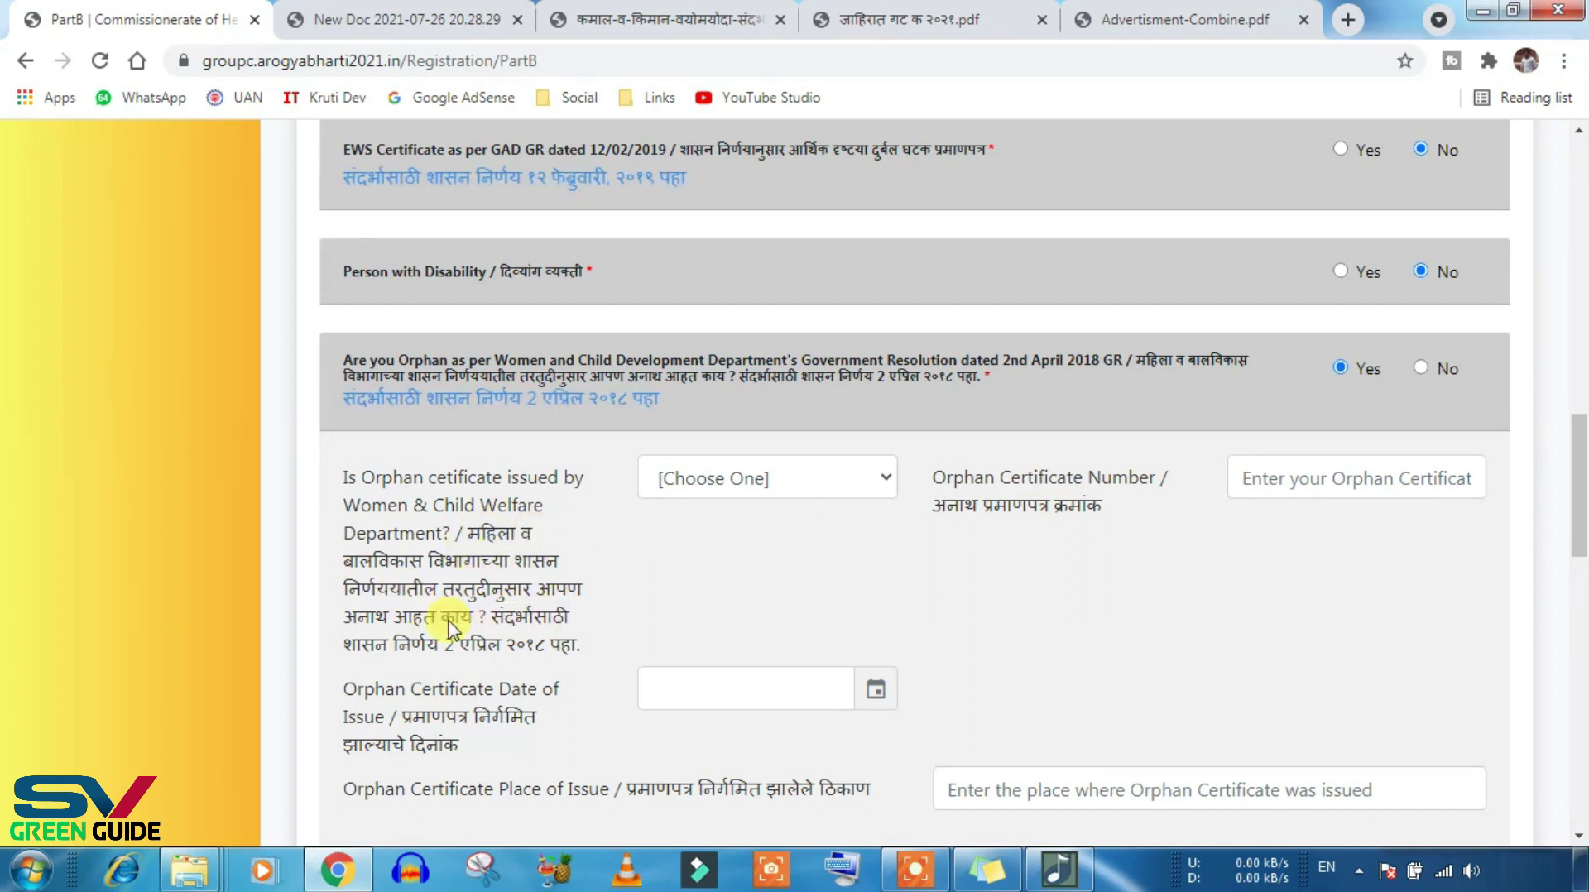
click(792, 487)
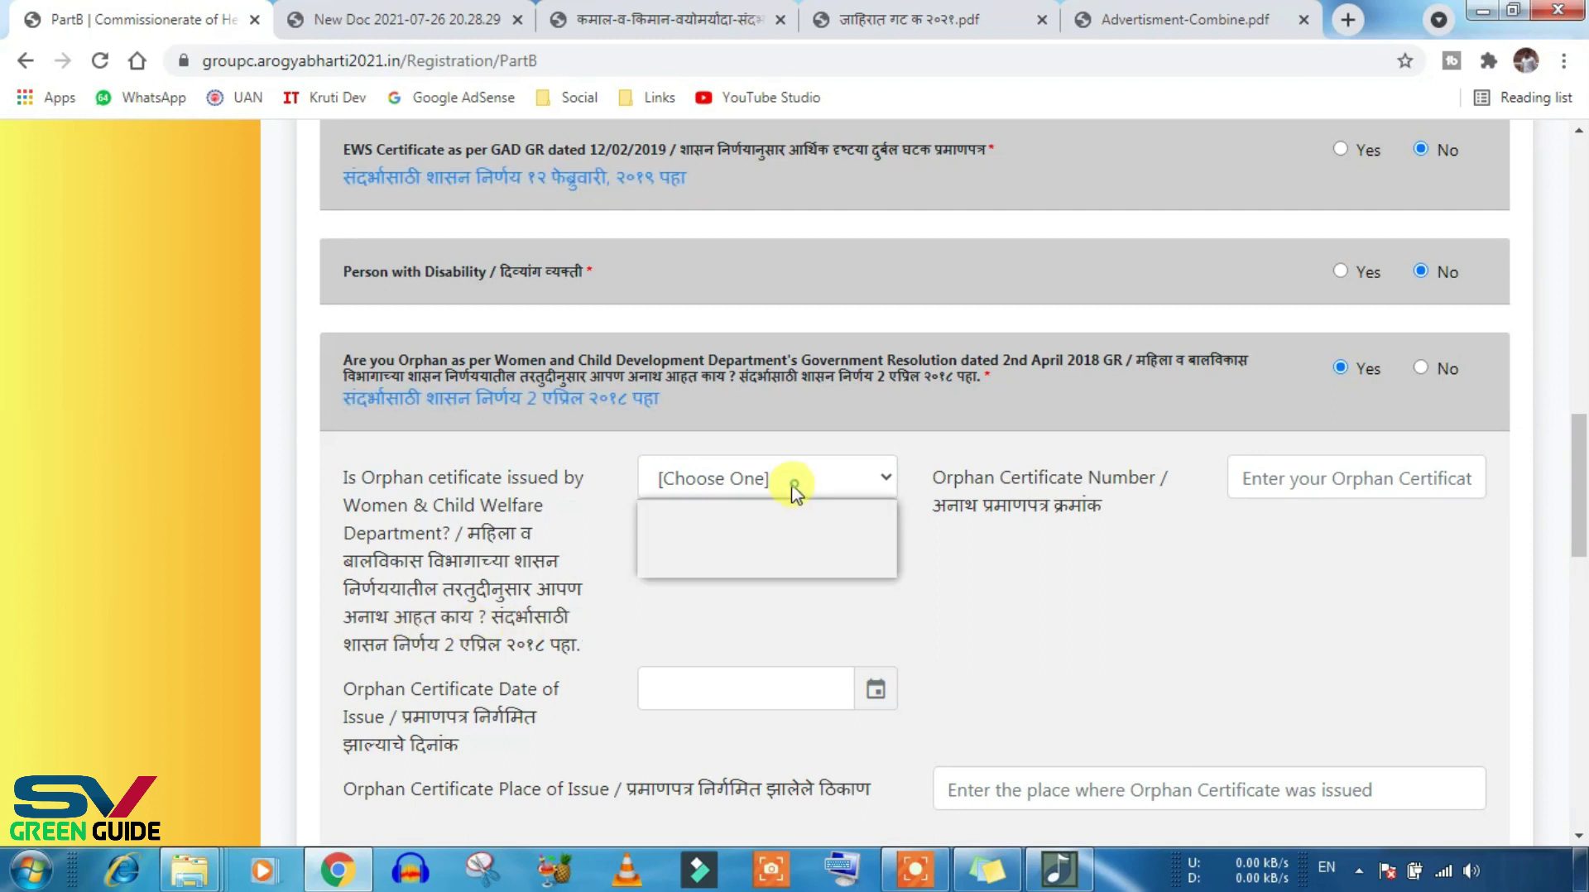
click(758, 541)
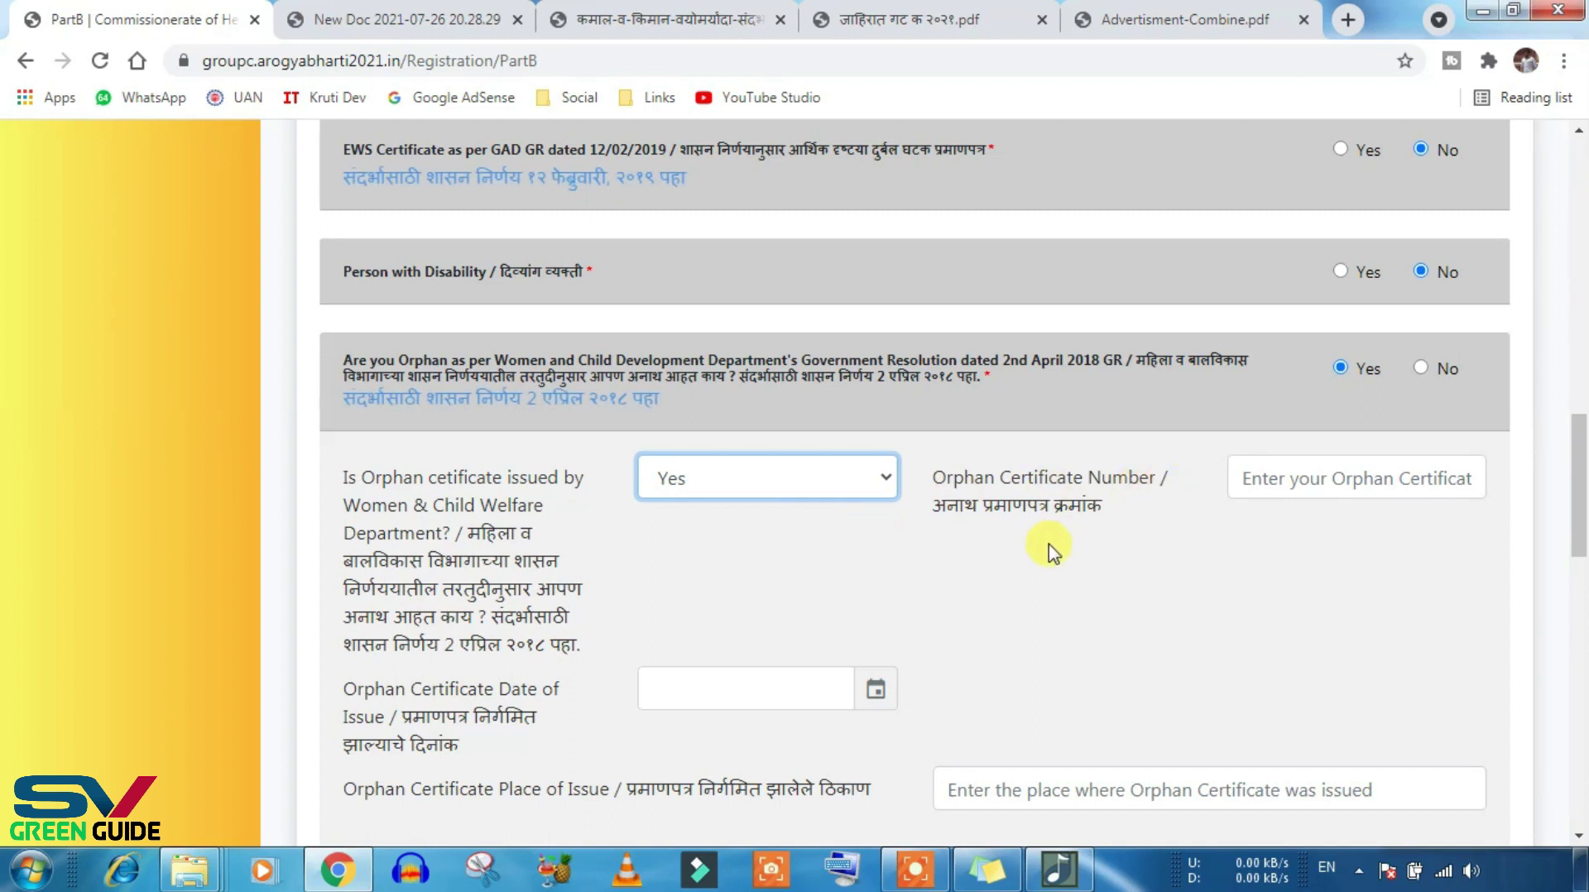
Step: Inspect the orphan certificate number, date of issue and place of issue fields, then set the Orphan question to No
drag(946, 505, 1126, 521)
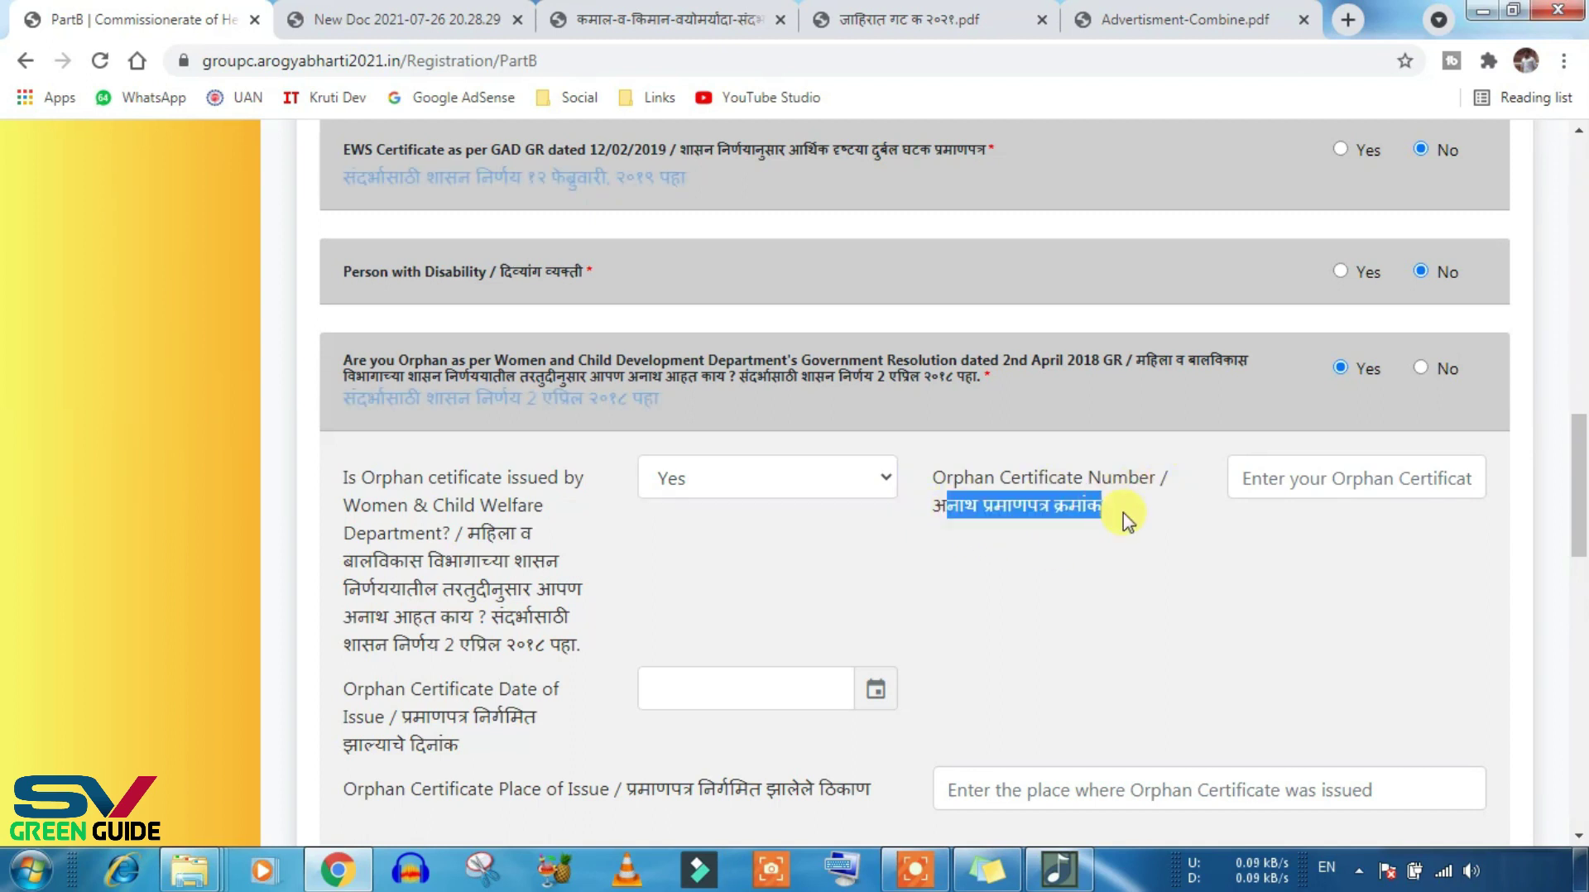
click(1326, 483)
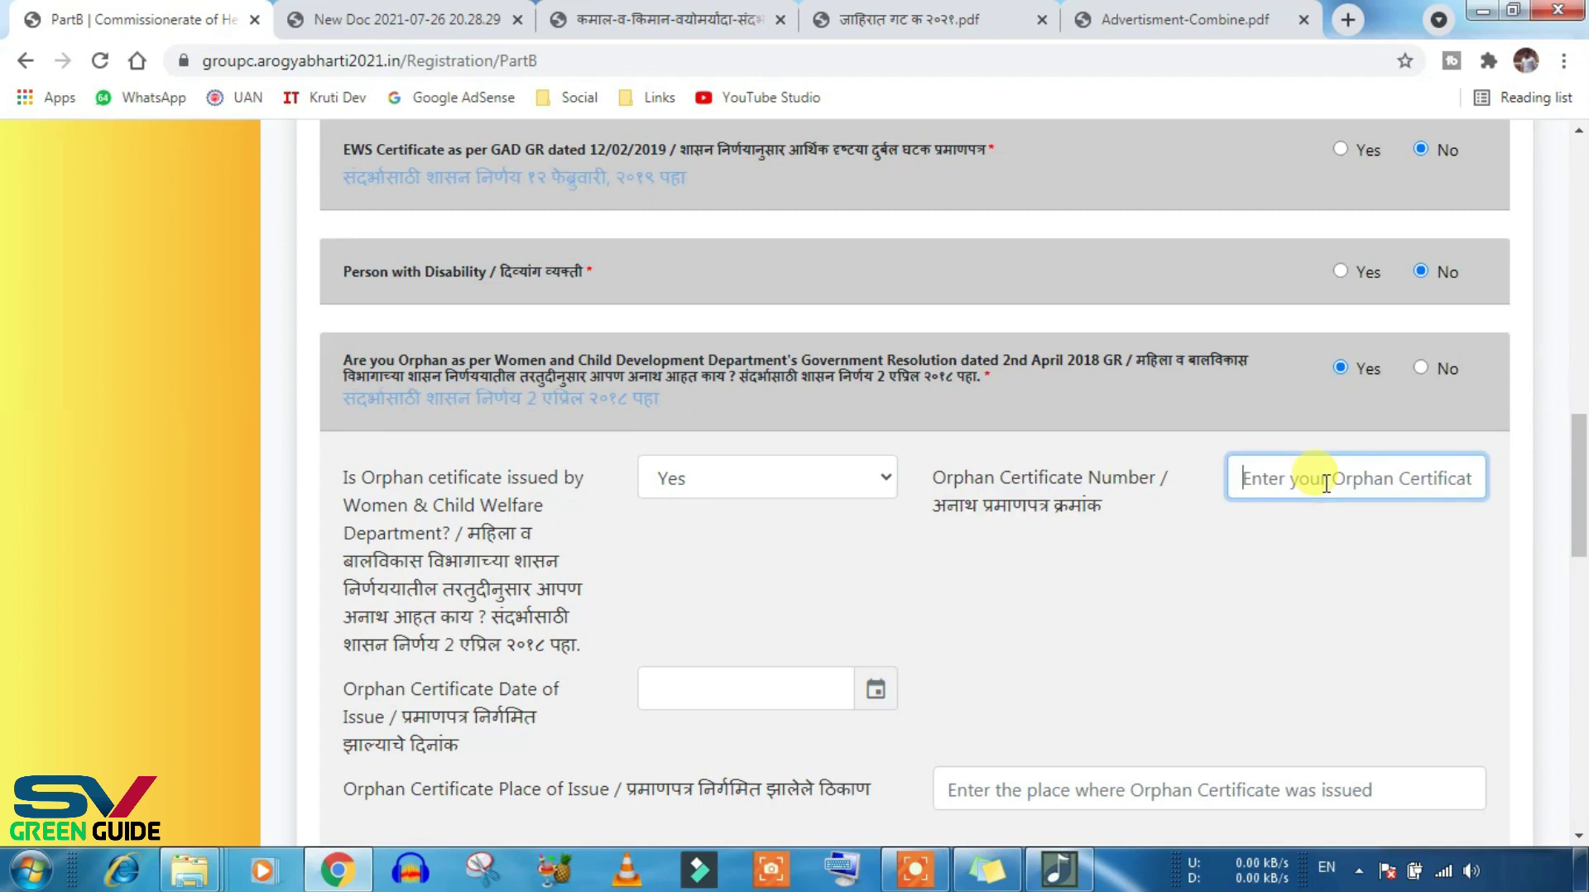
scroll(1319, 473, down, 3)
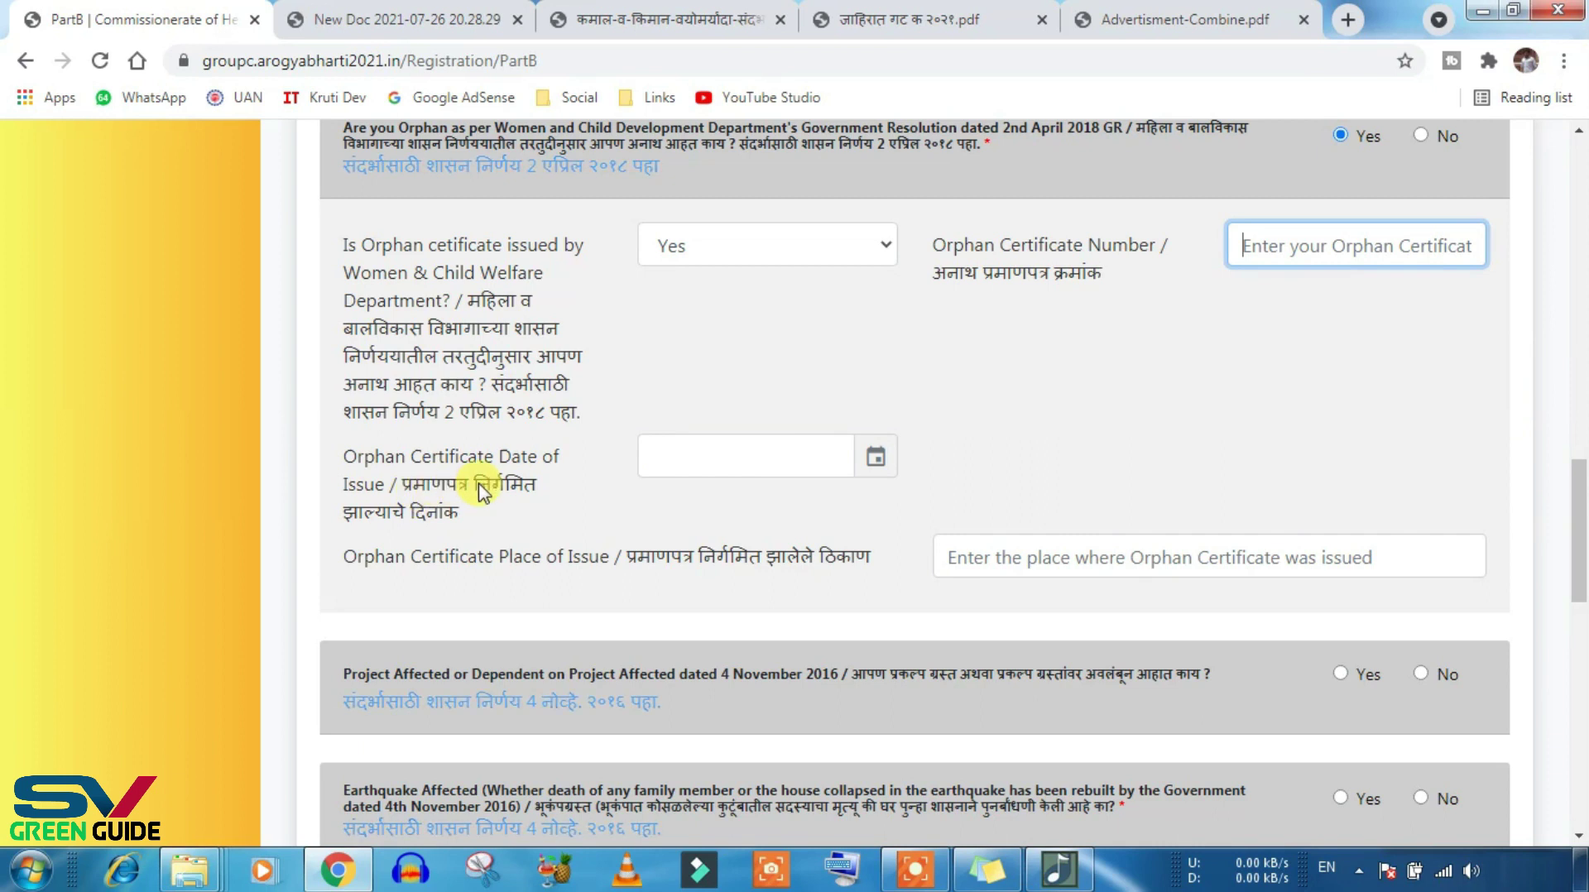
click(758, 457)
click(1006, 438)
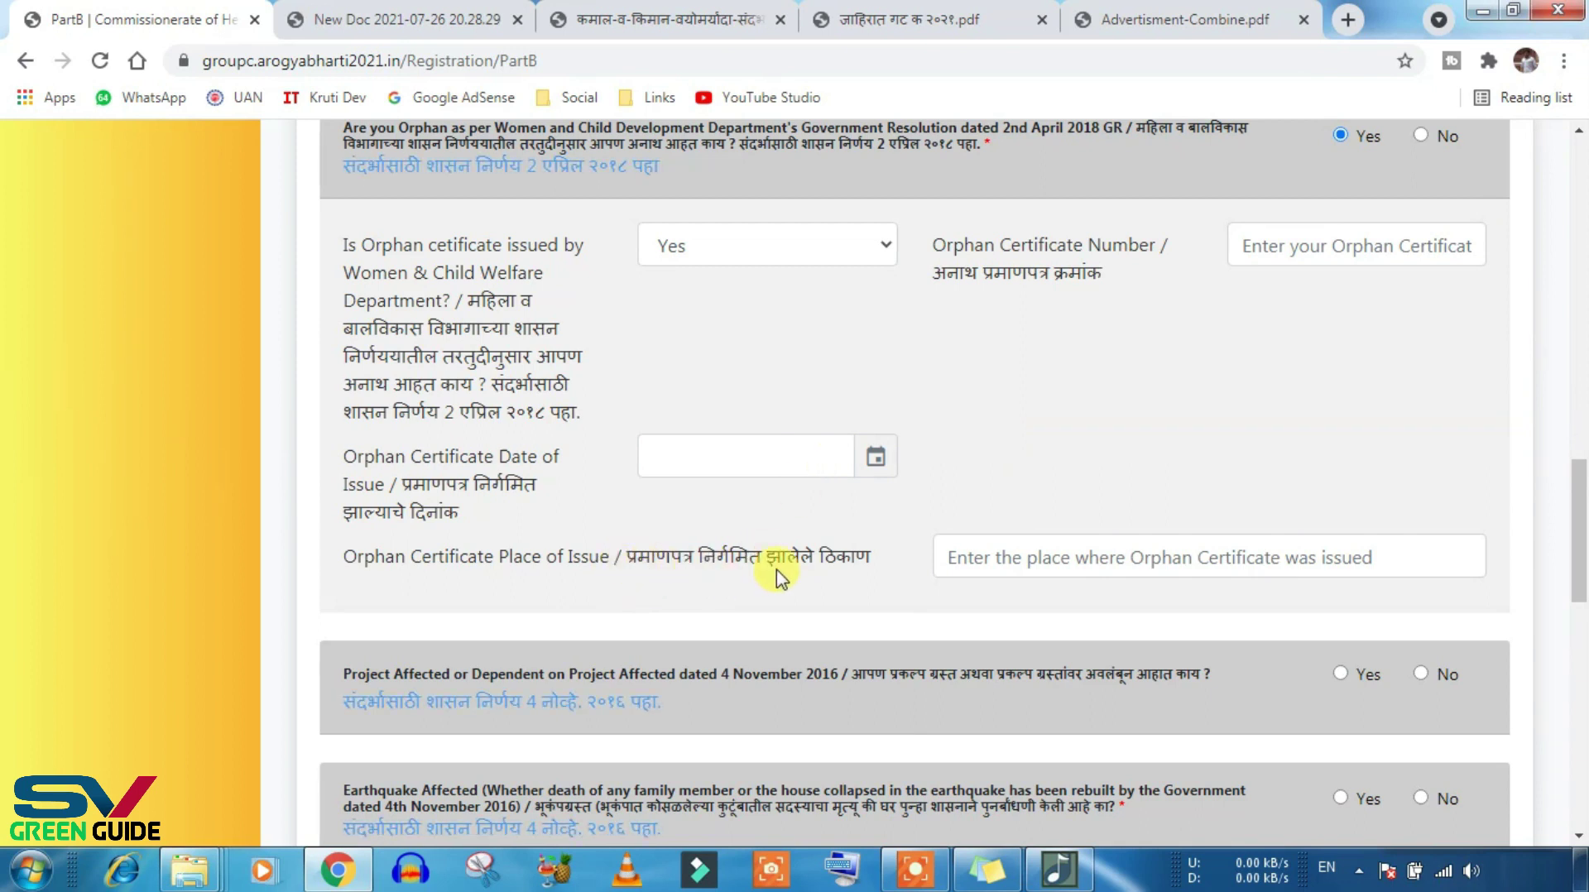
click(1076, 567)
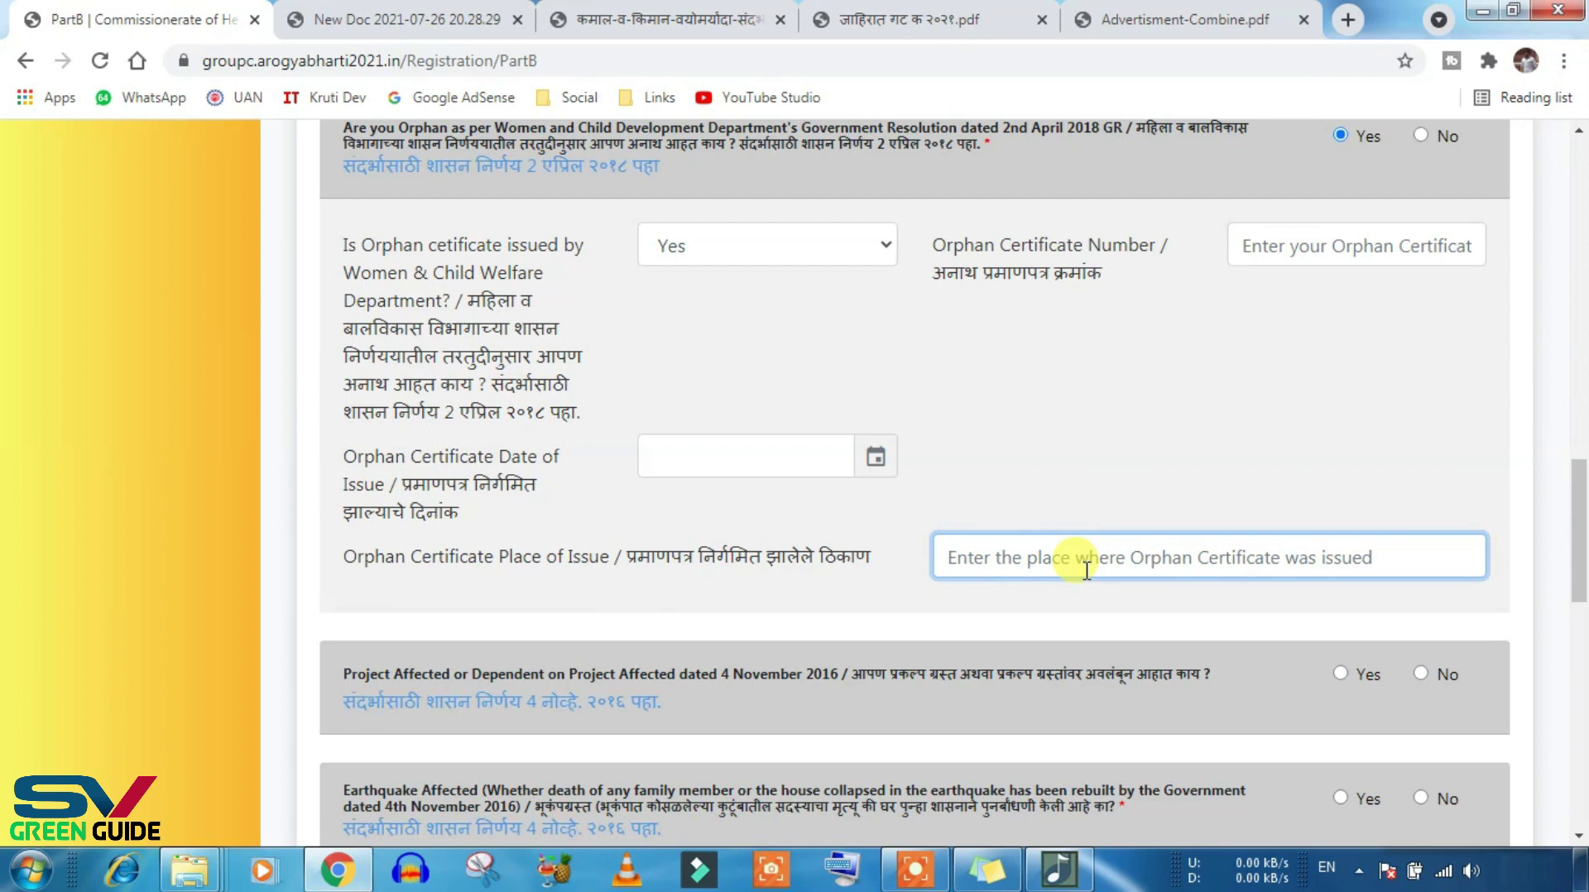
scroll(1085, 568, up, 1)
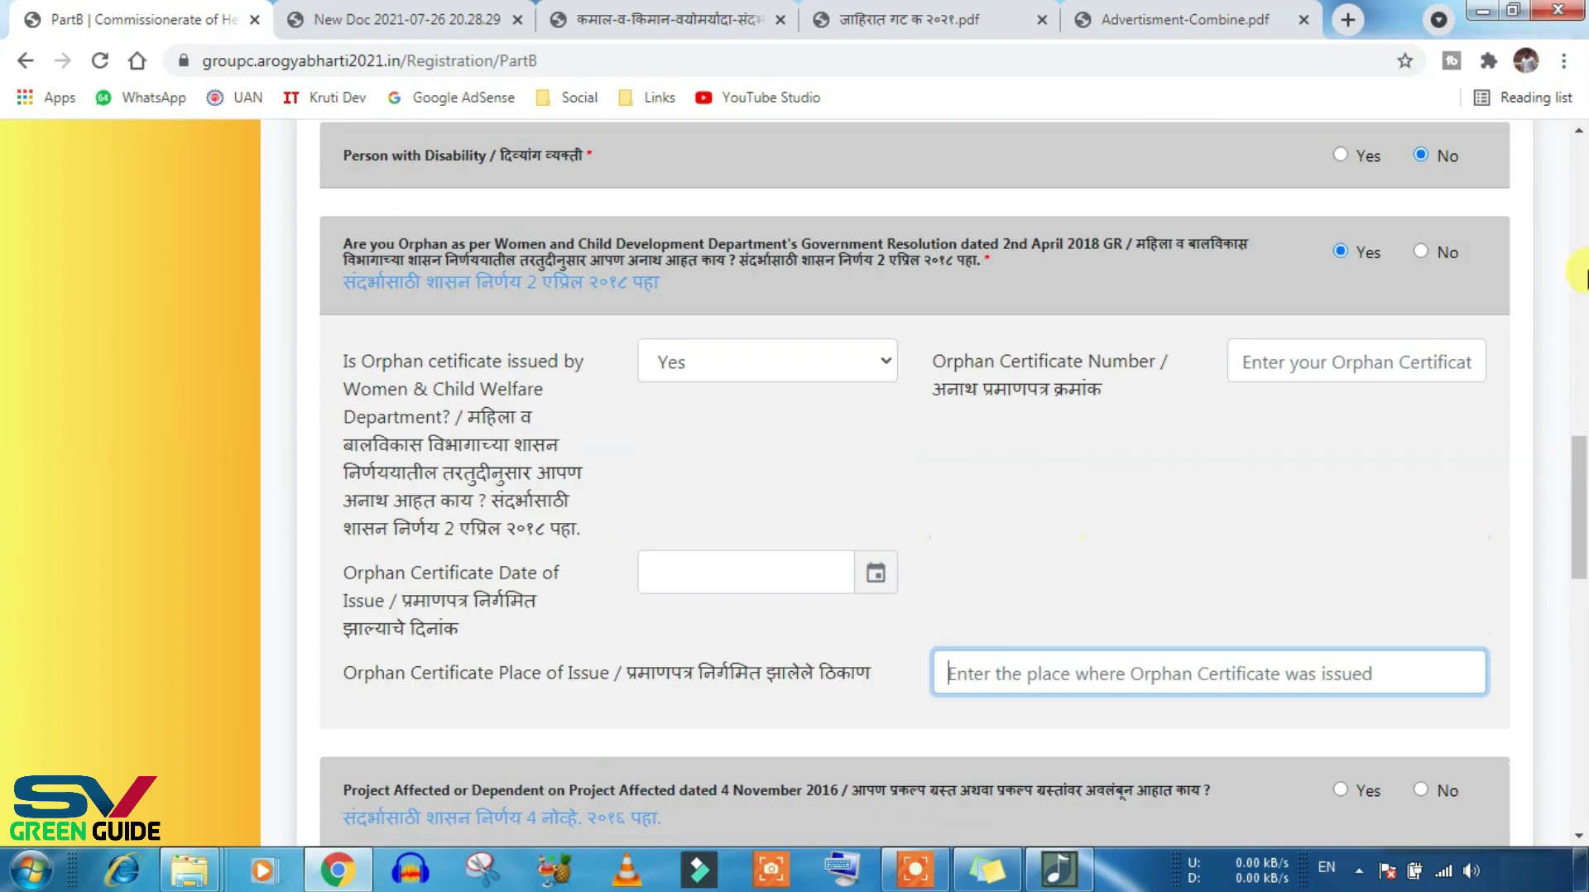
click(1420, 251)
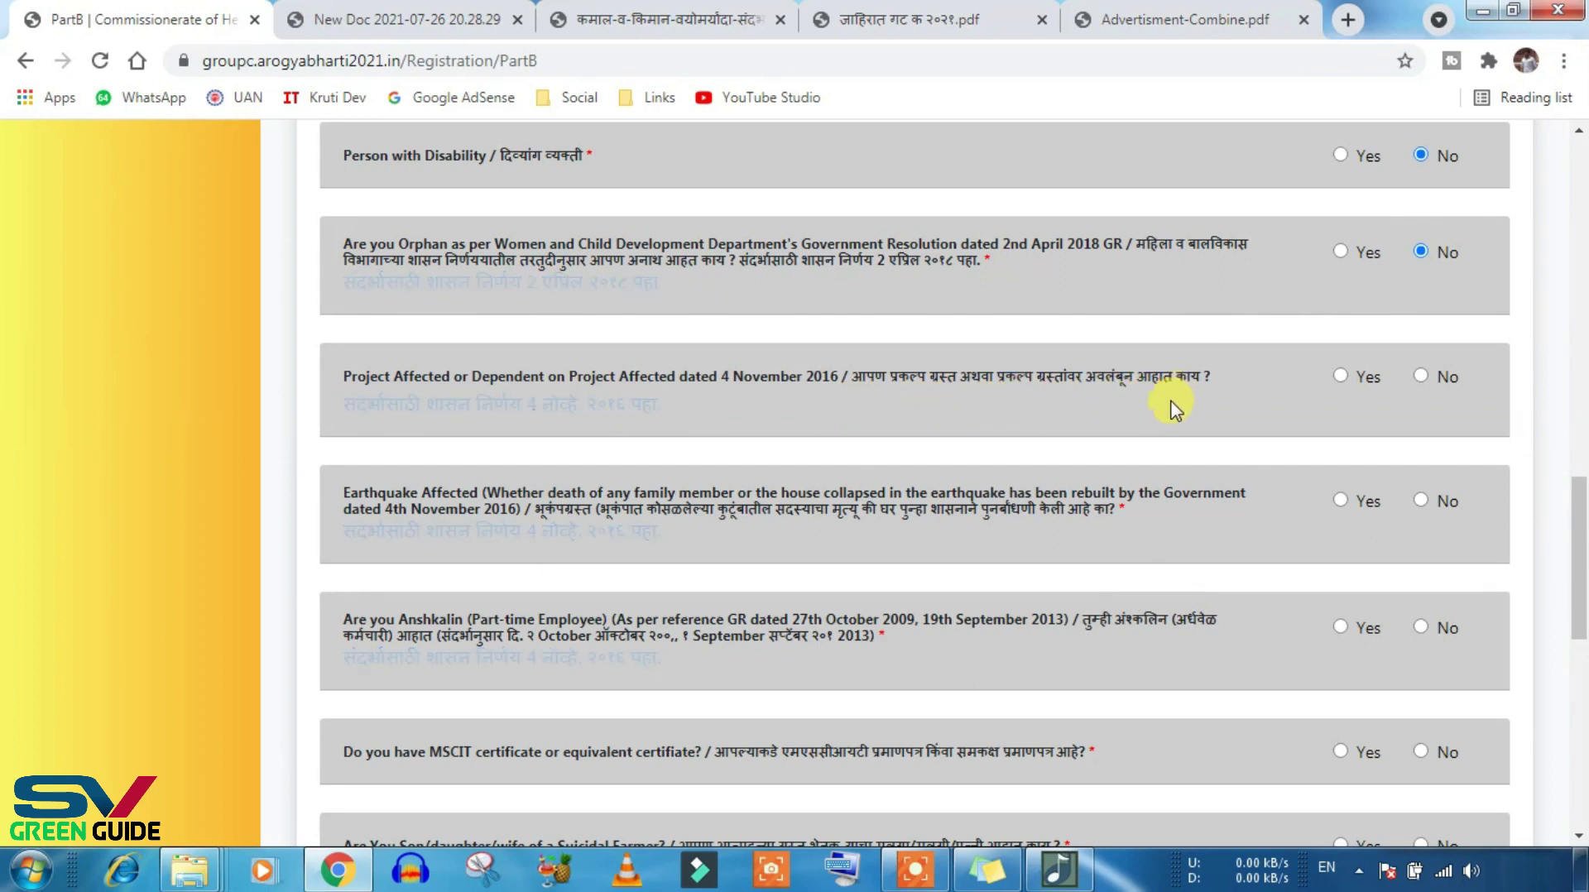
Step: Reveal and review the Project Affected certificate fields, then answer No to Project Affected or Dependent on Project Affected
key(ctrl+plus)
key(ctrl+plus)
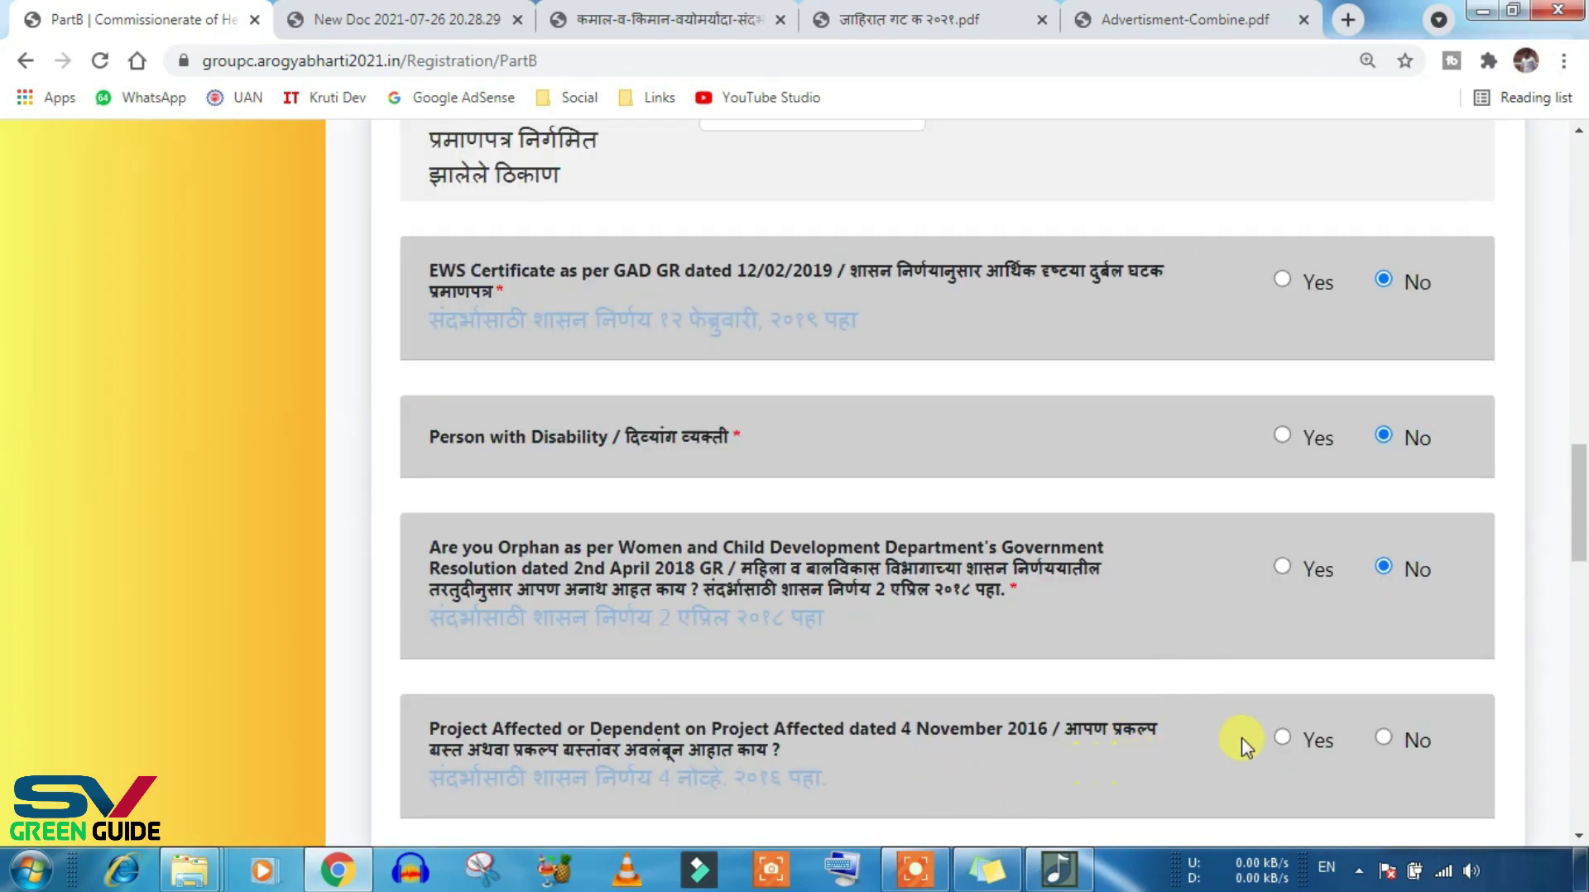
click(1285, 739)
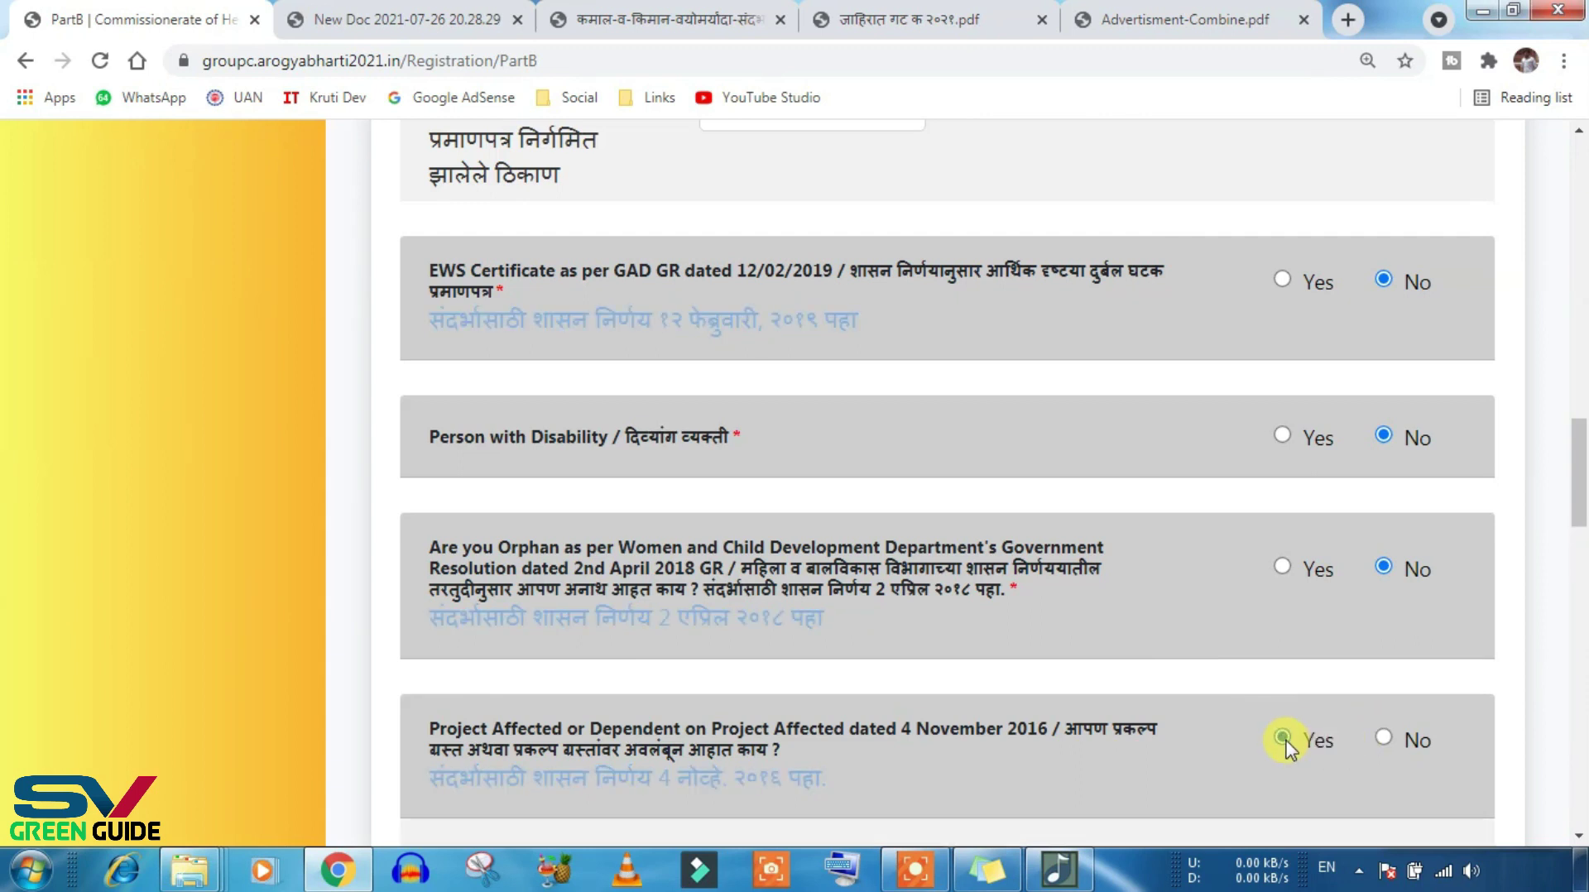
scroll(1286, 744, down, 4)
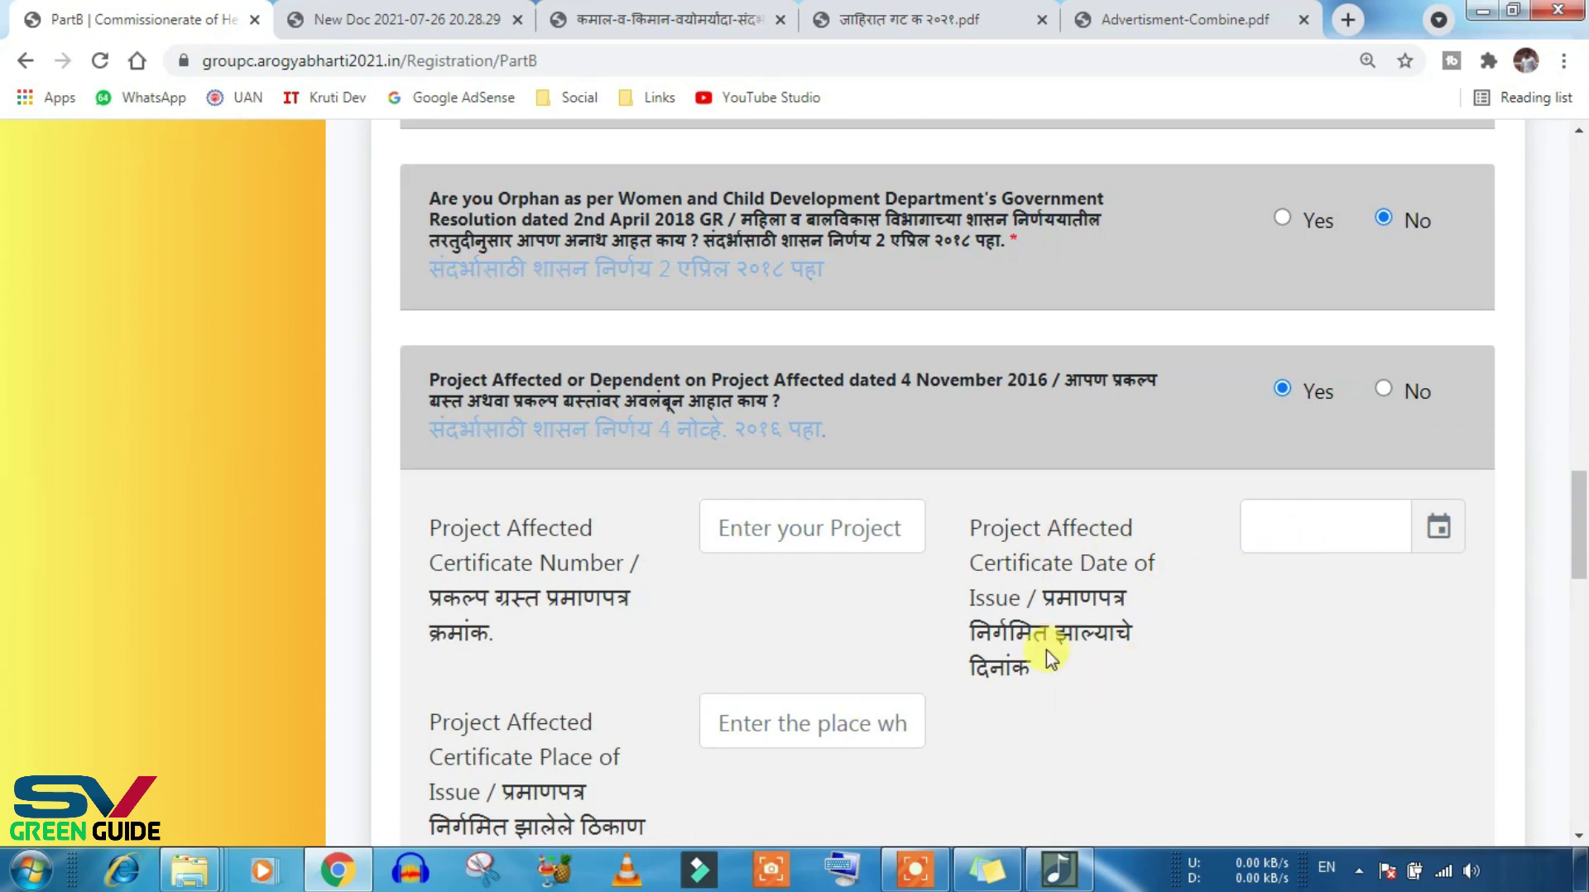
scroll(910, 637, down, 1)
scroll(718, 619, up, 1)
click(1376, 400)
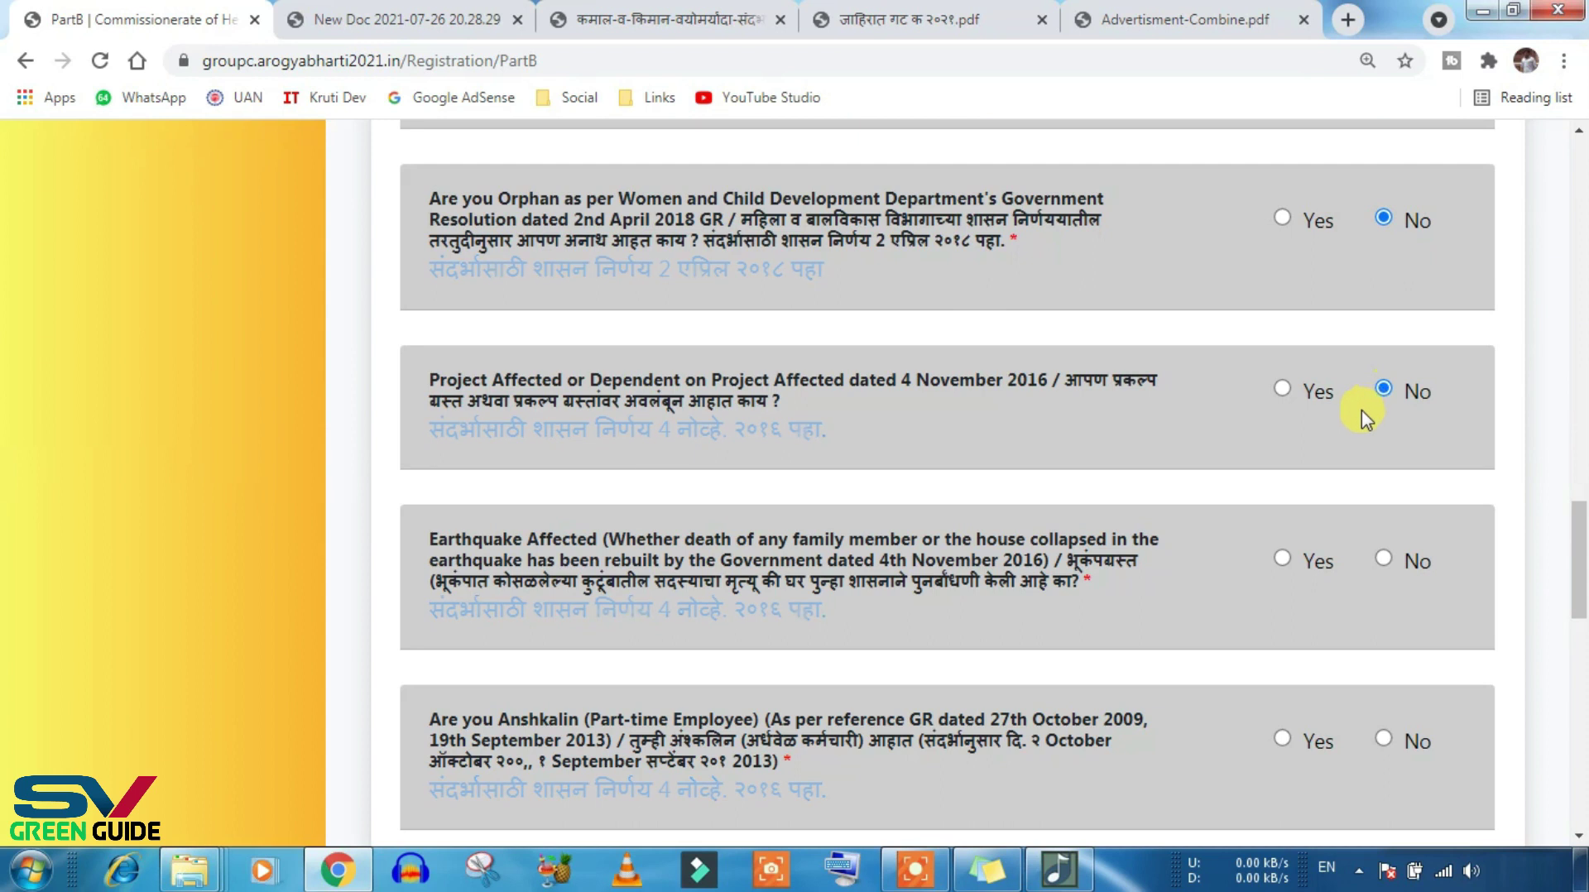
Step: Look at the certificate fields behind a Yes for Earthquake Affected, then answer that question No
scroll(1366, 411, down, 1)
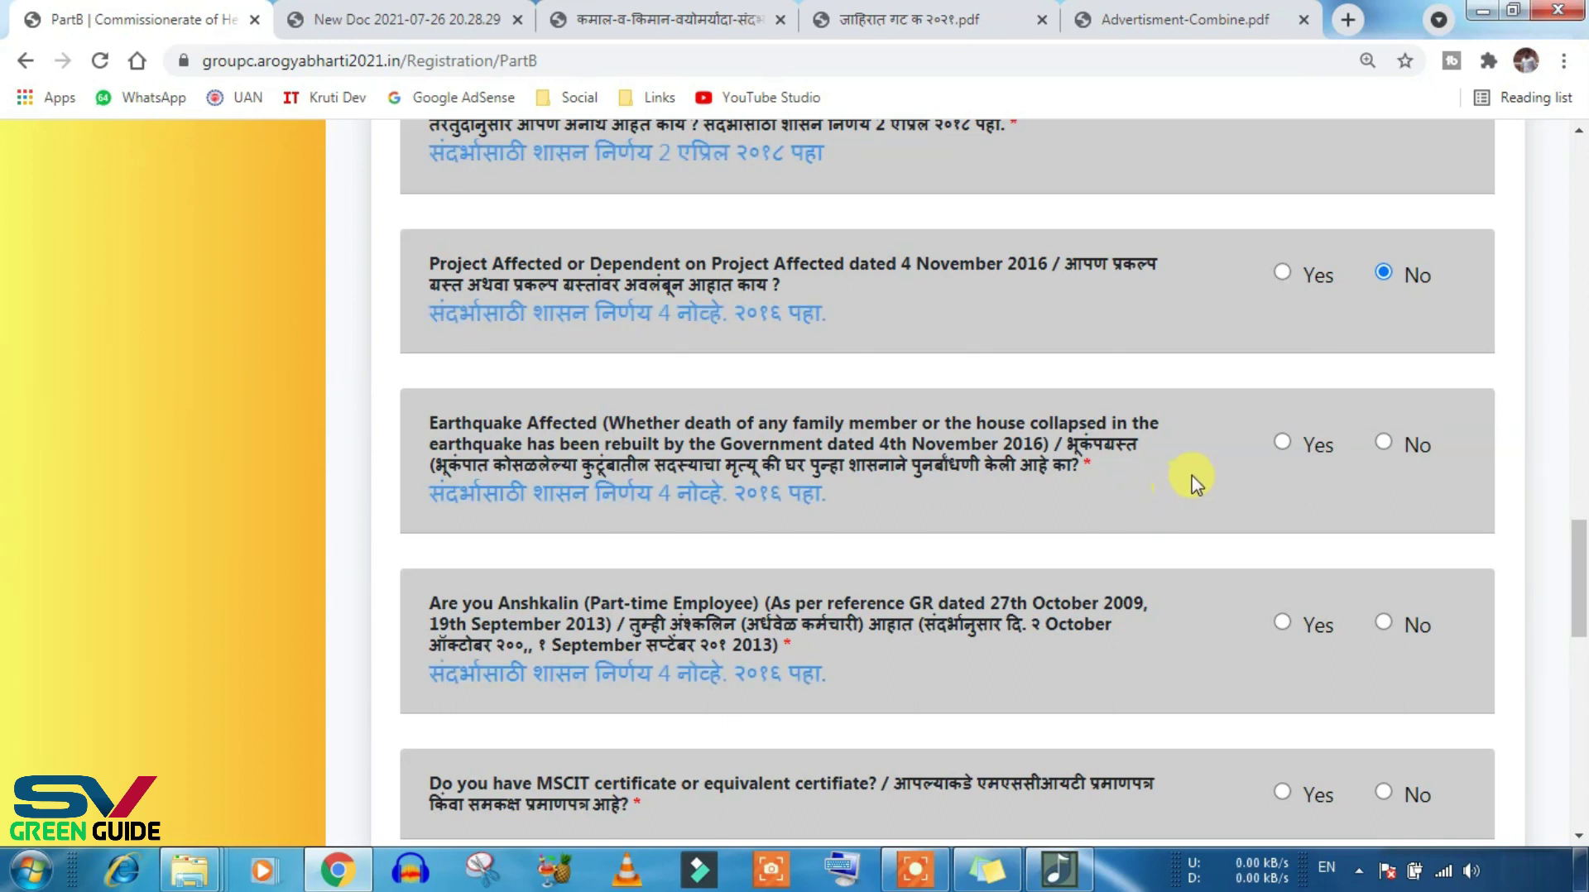
click(1282, 443)
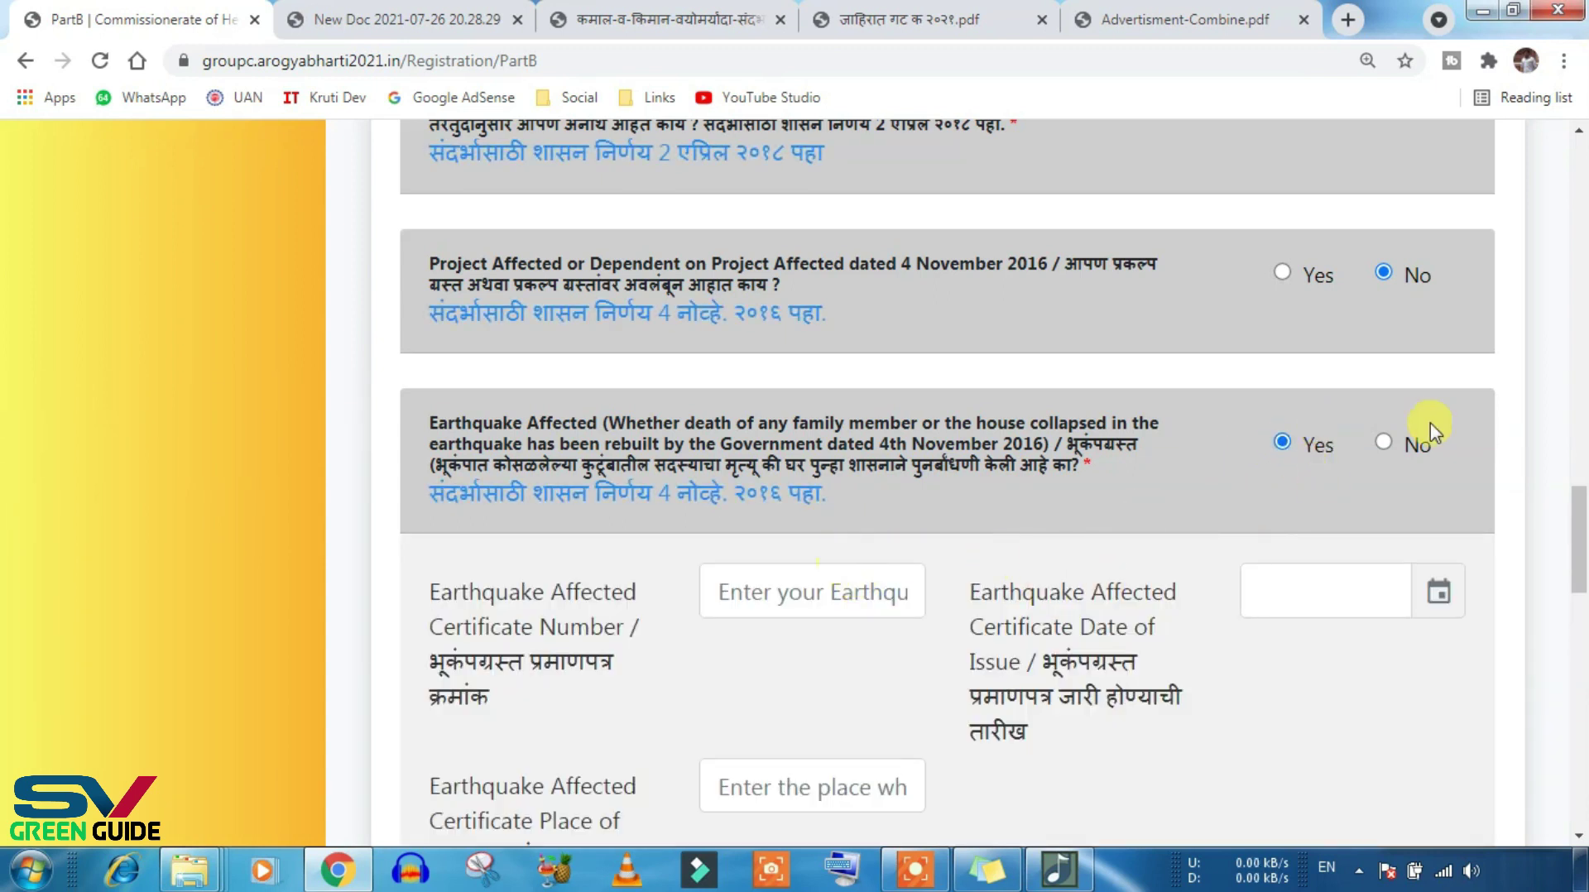
click(1384, 446)
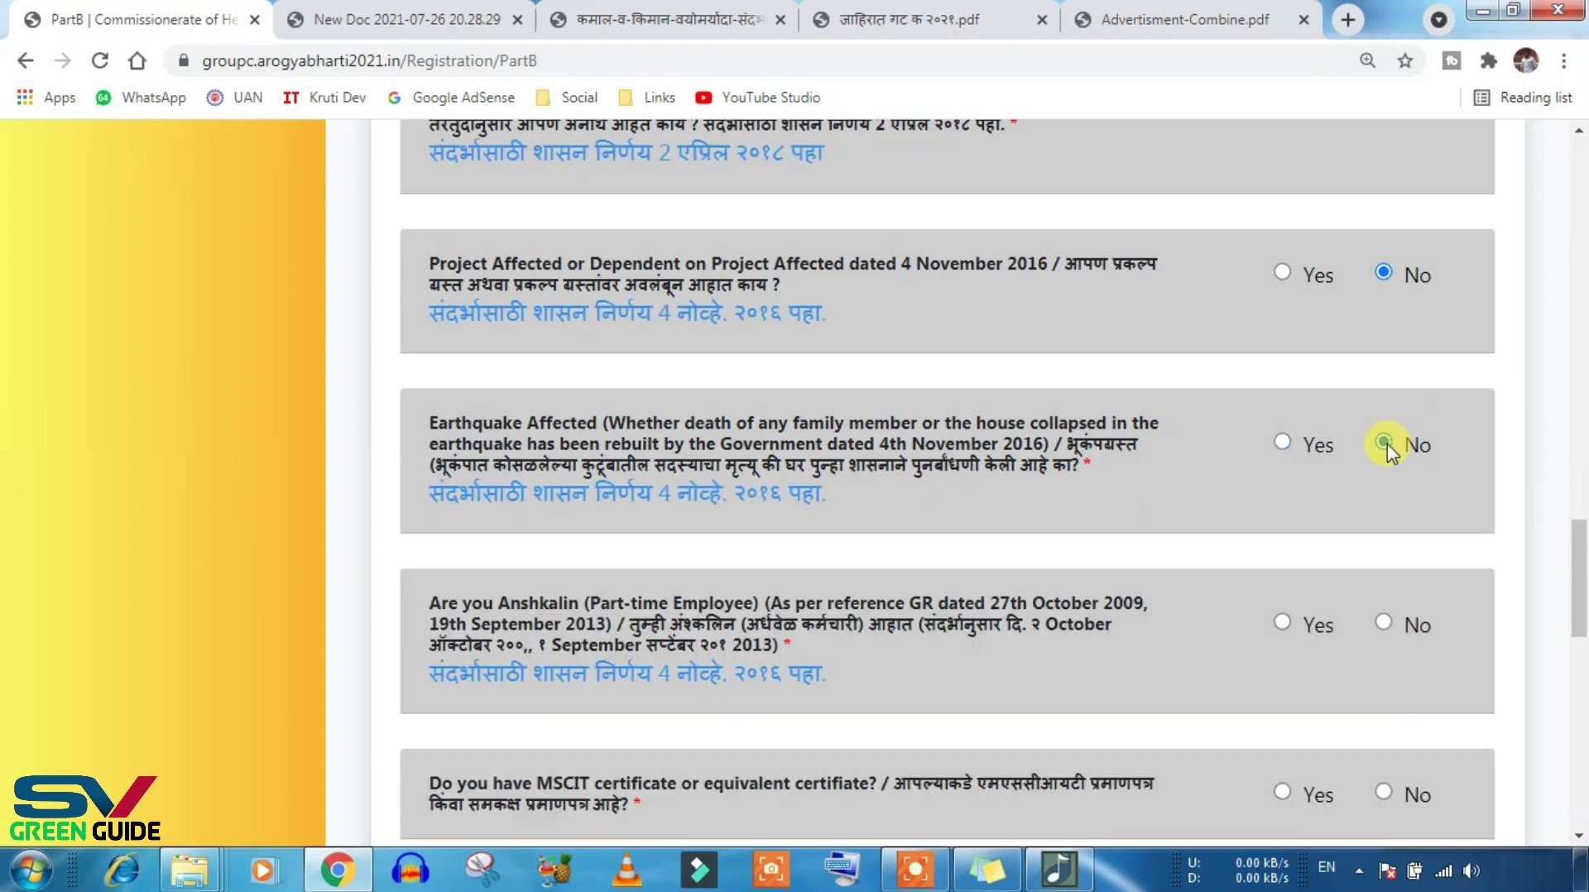
Step: Review the office and part-time experience fields of the Anshkalin (Part-time Employee) question, then answer it No
scroll(1387, 447, down, 1)
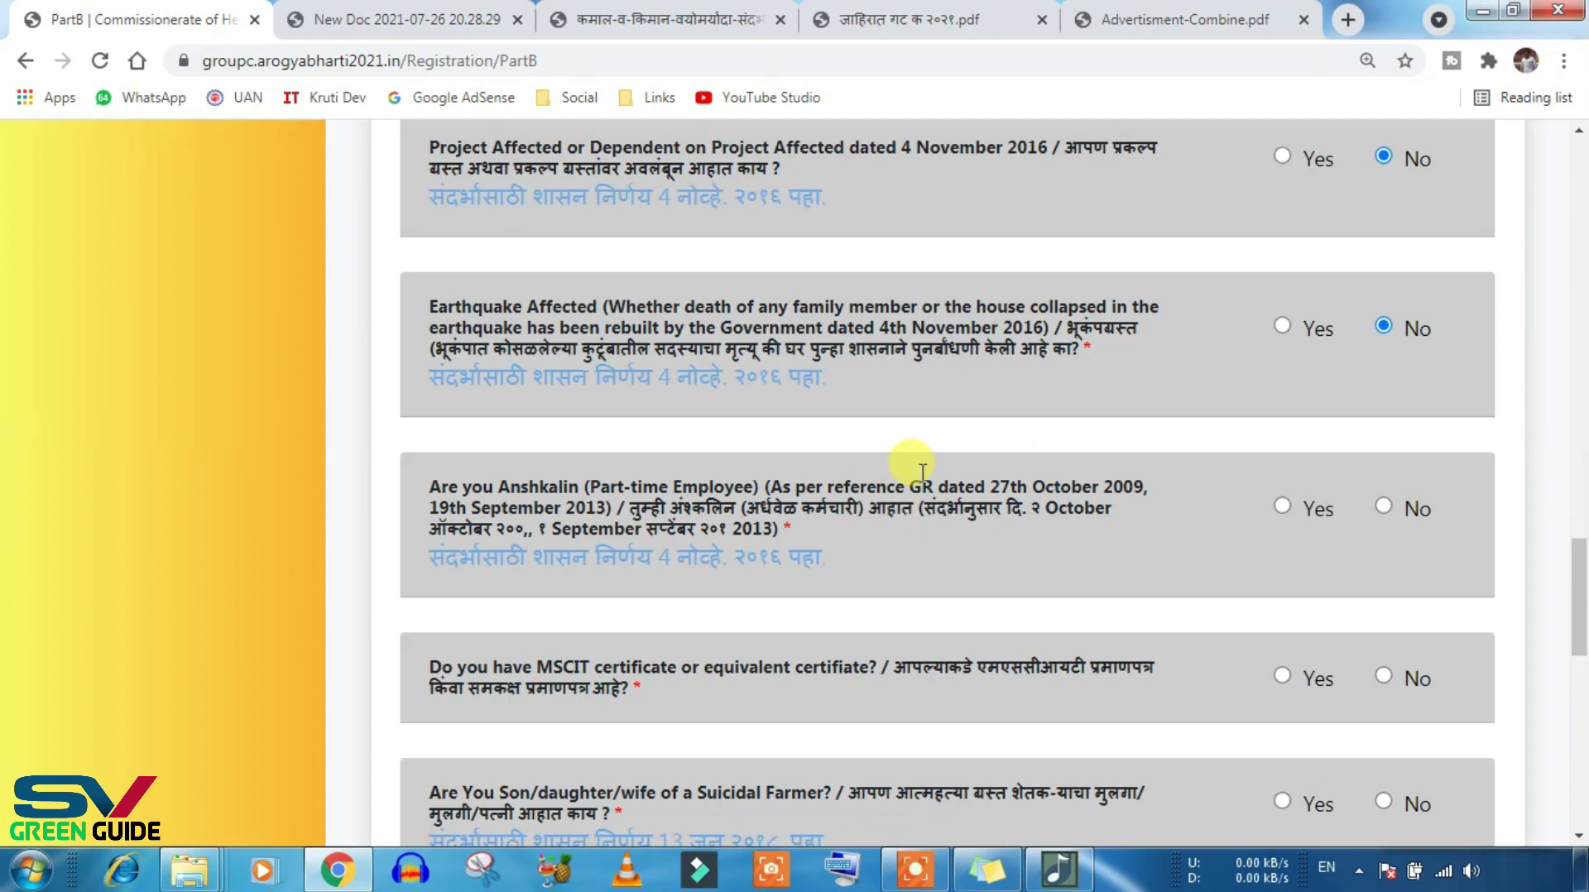
click(1281, 507)
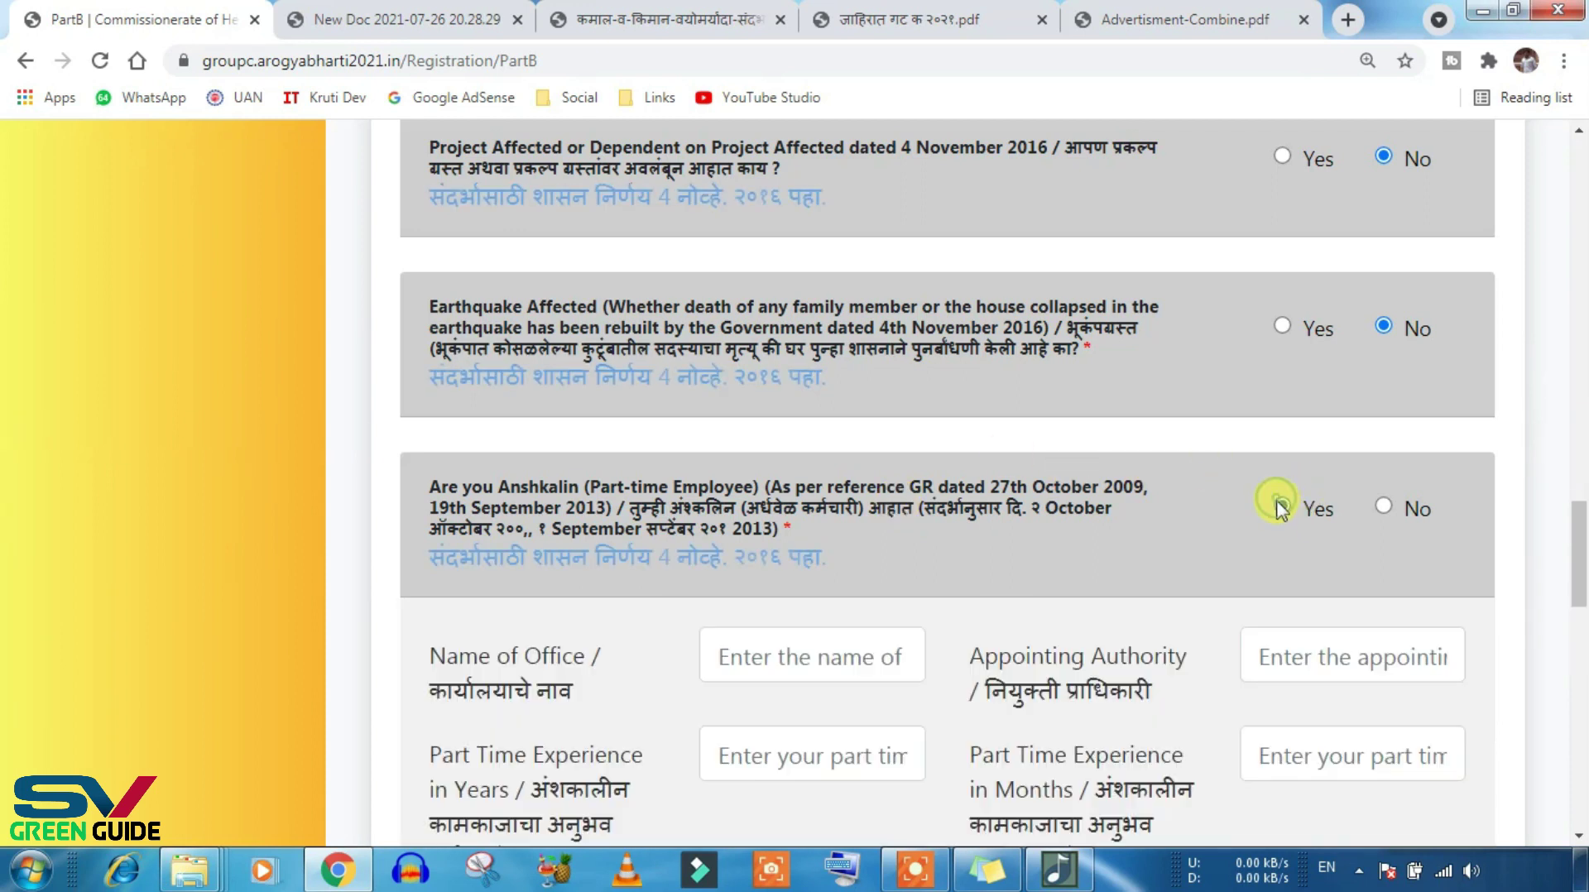
scroll(1029, 606, down, 3)
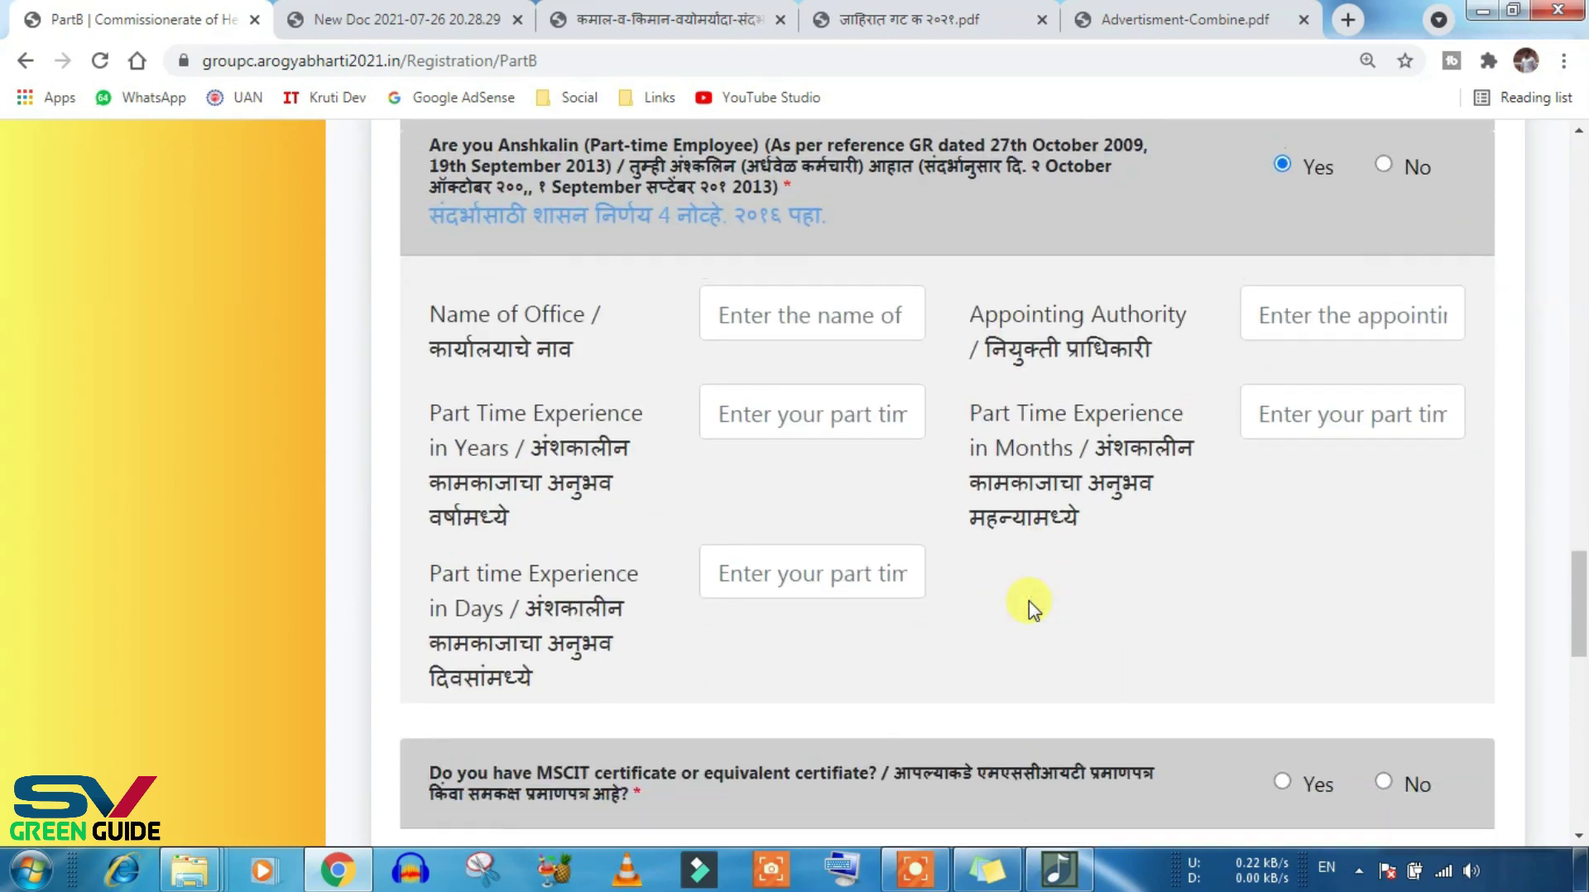
scroll(1029, 604, up, 3)
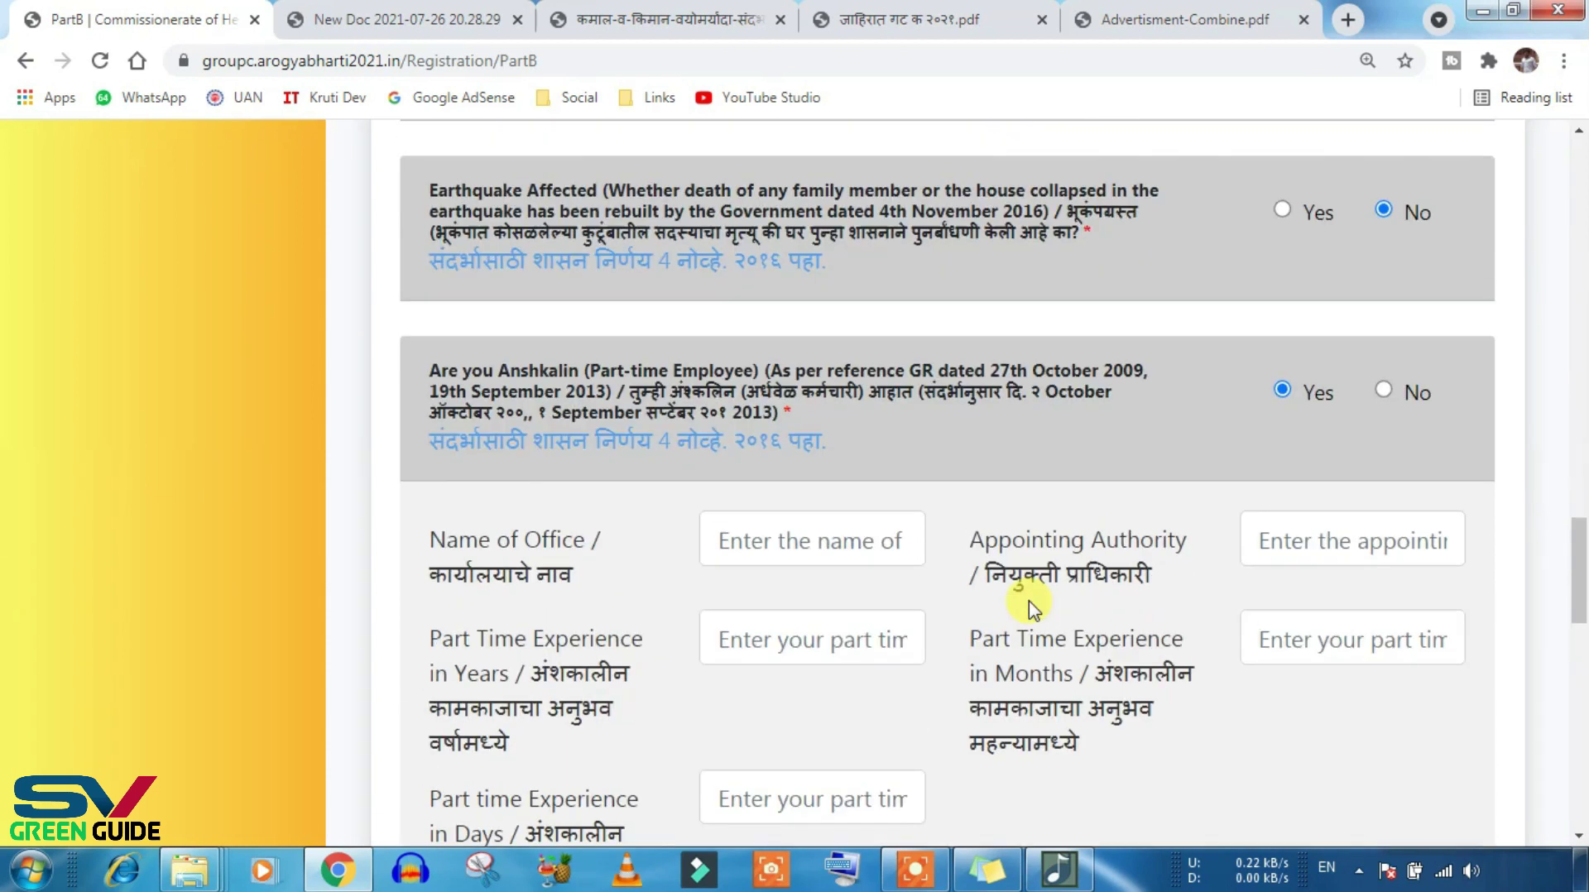
click(1384, 390)
Step: Check the MSCIT certificate date and place fields behind a Yes, then answer No to having an MSCIT or equivalent certificate
scroll(1029, 504, down, 1)
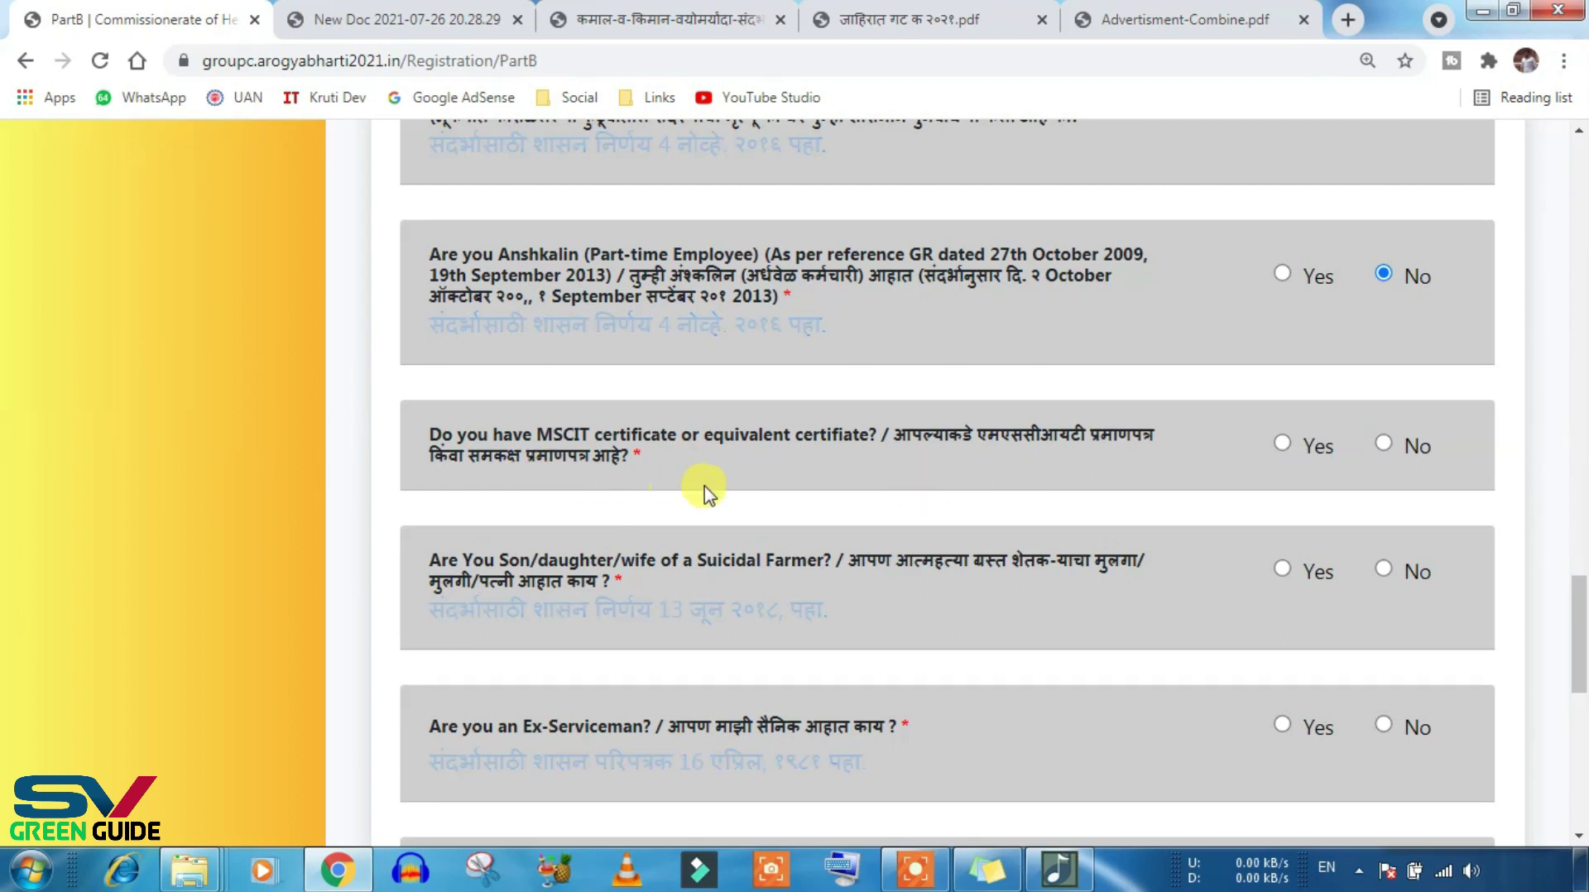
click(1282, 446)
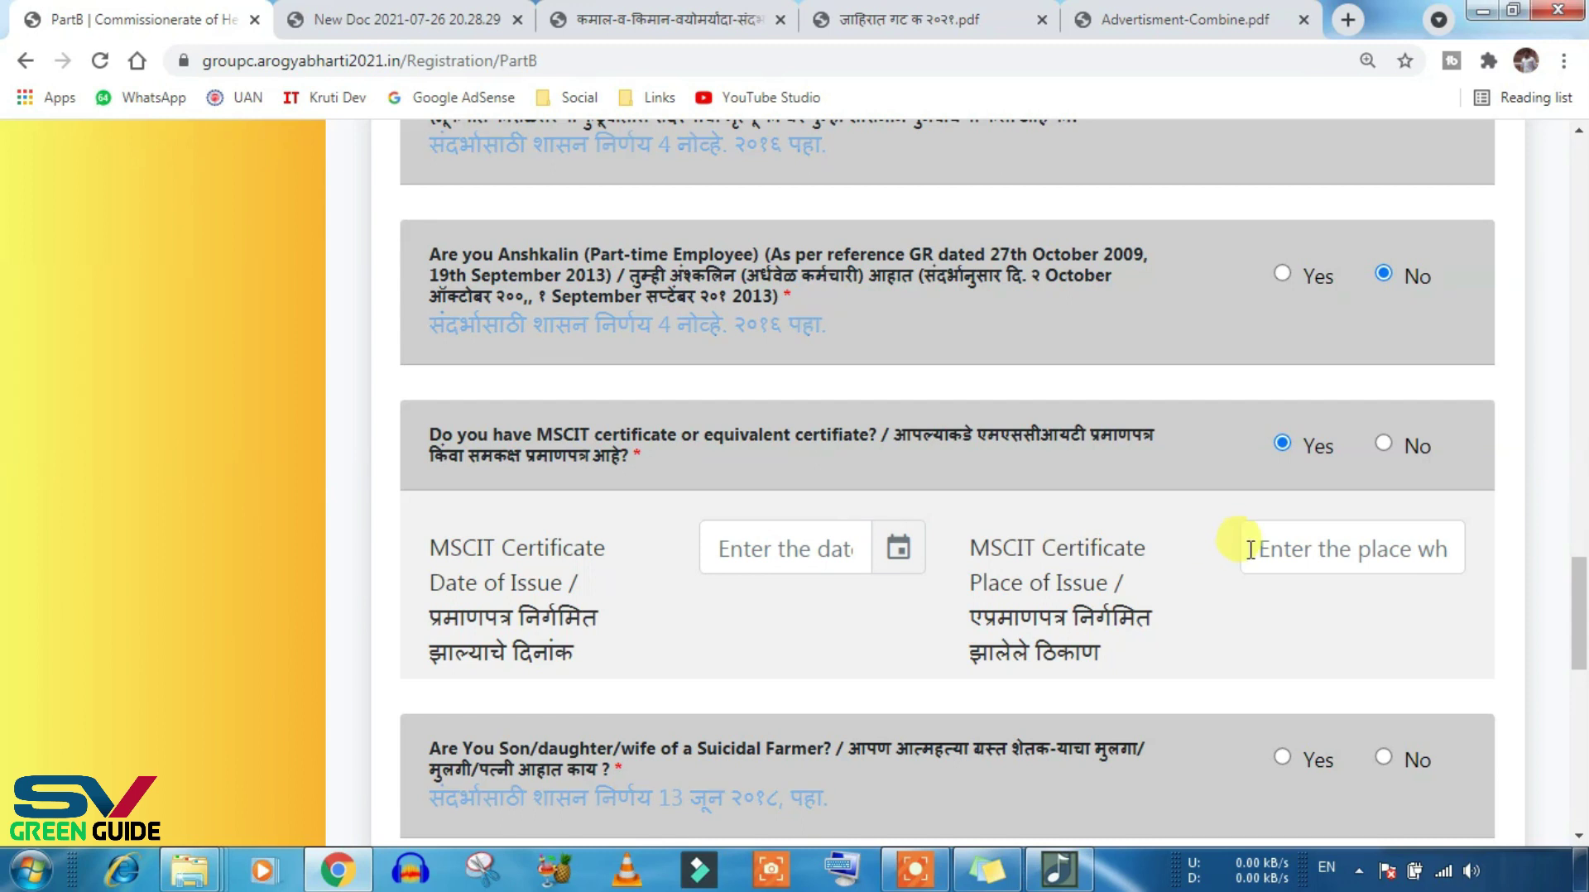
click(1383, 445)
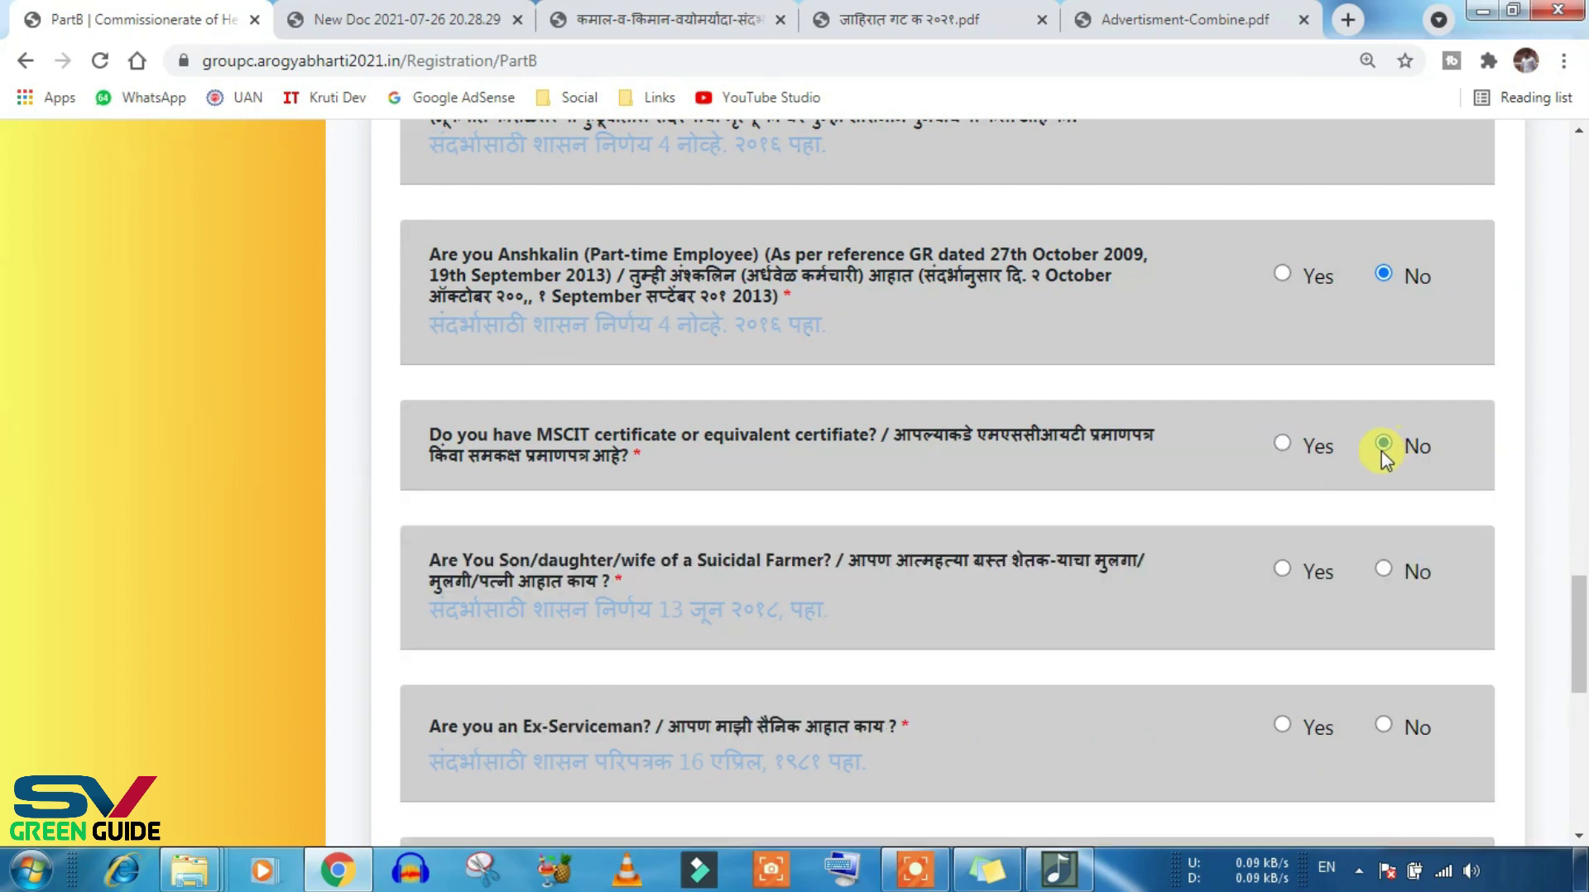
Step: Answer No to the Son/daughter/wife of a Suicidal Farmer, Ex-Serviceman and Government/Semi-Government employee questions
scroll(1384, 456, down, 1)
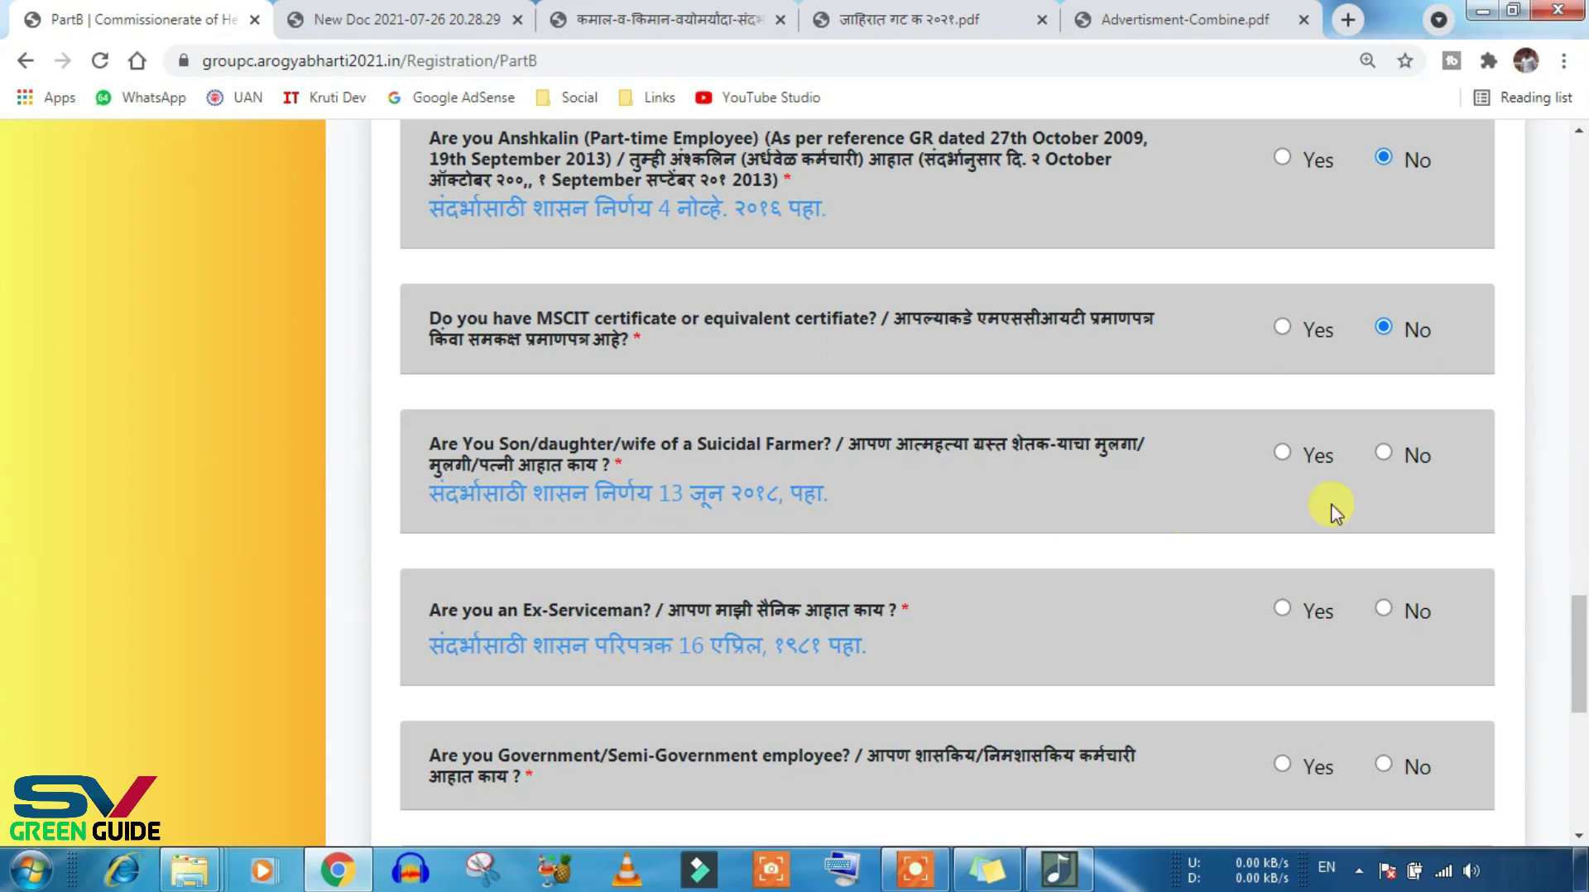
click(1384, 454)
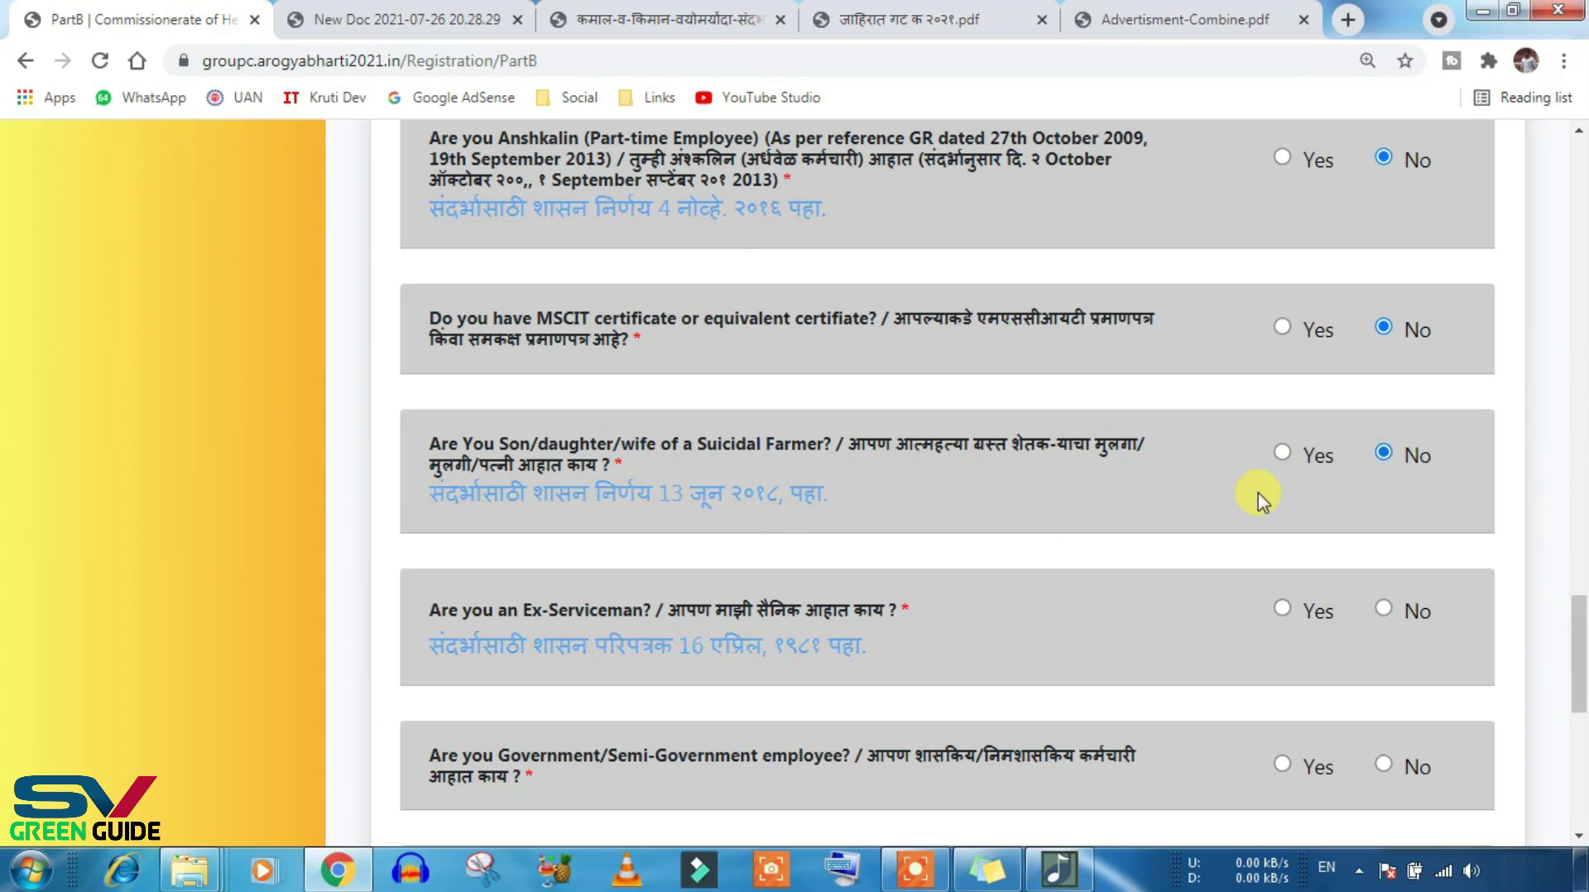
scroll(1261, 501, down, 1)
scroll(1261, 501, down, 1)
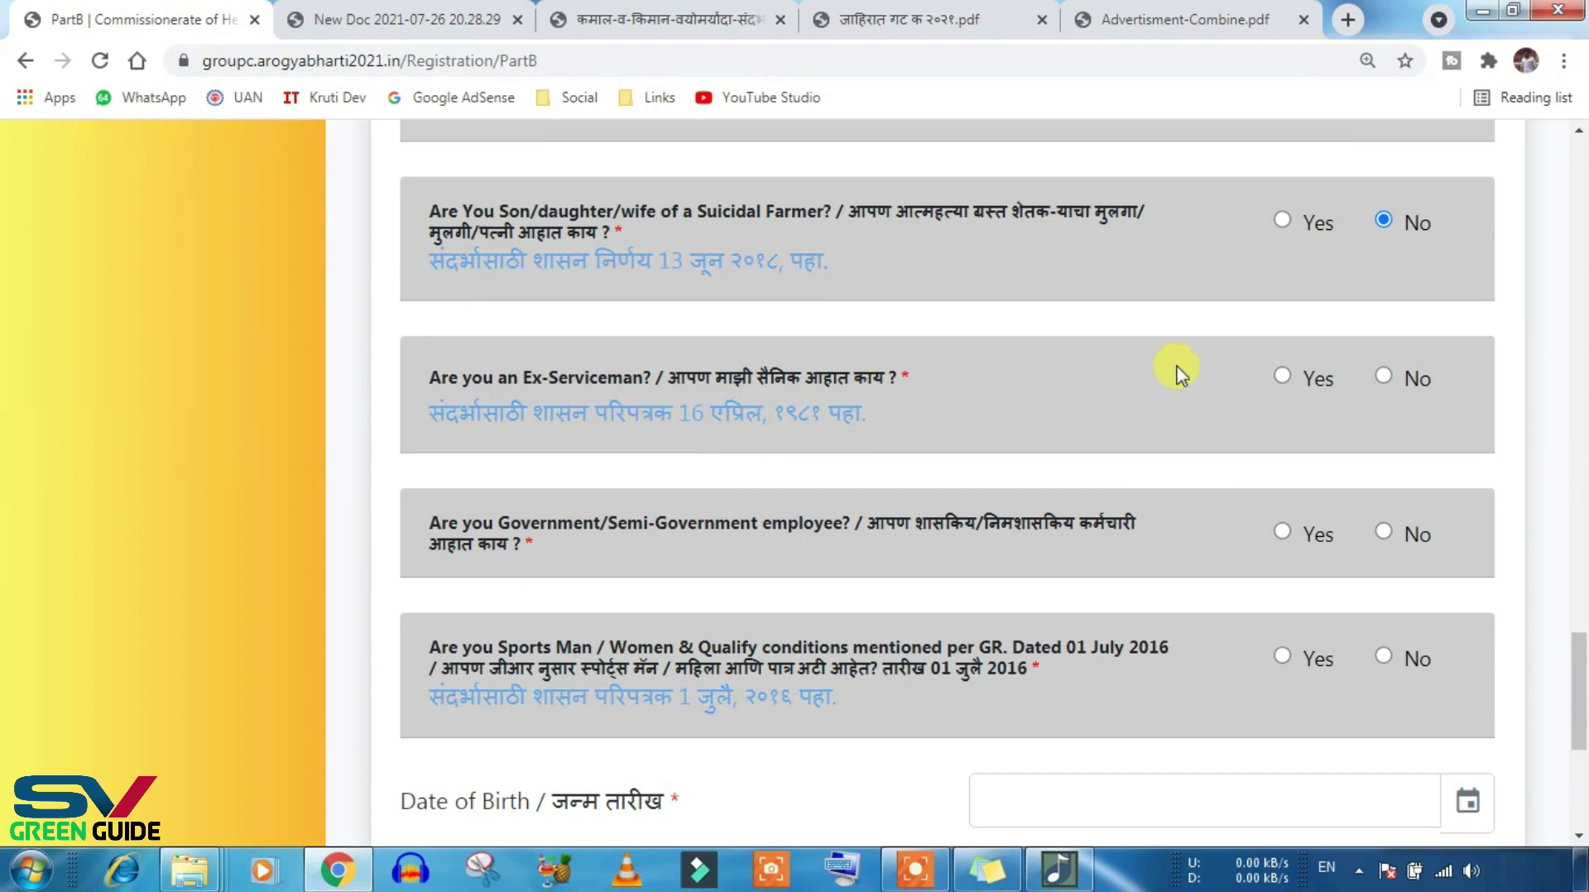
click(1384, 376)
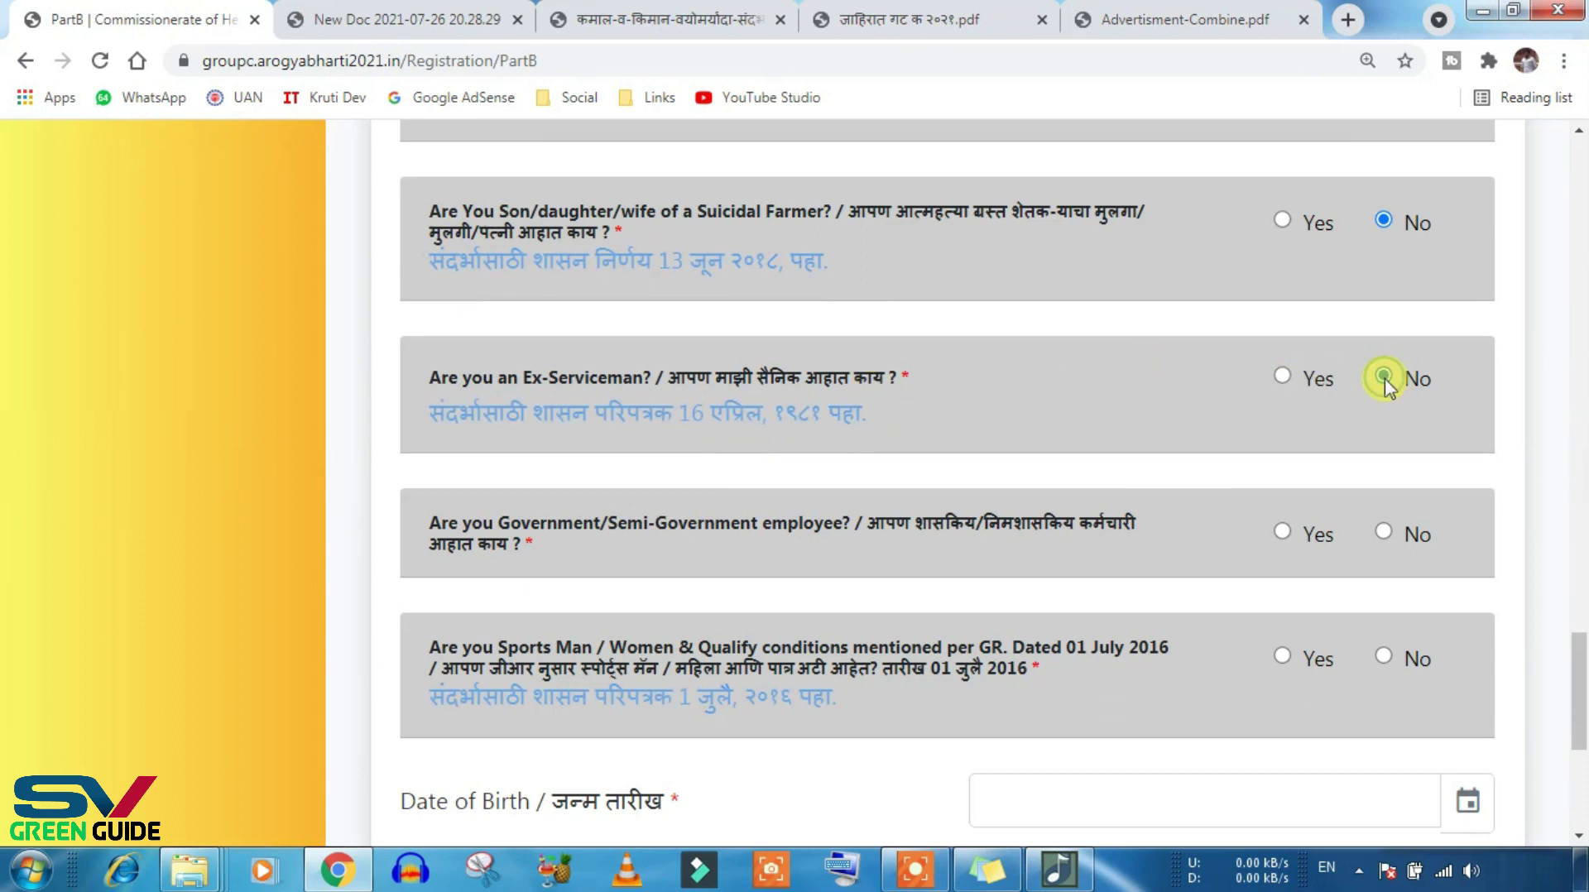
scroll(910, 539, down, 1)
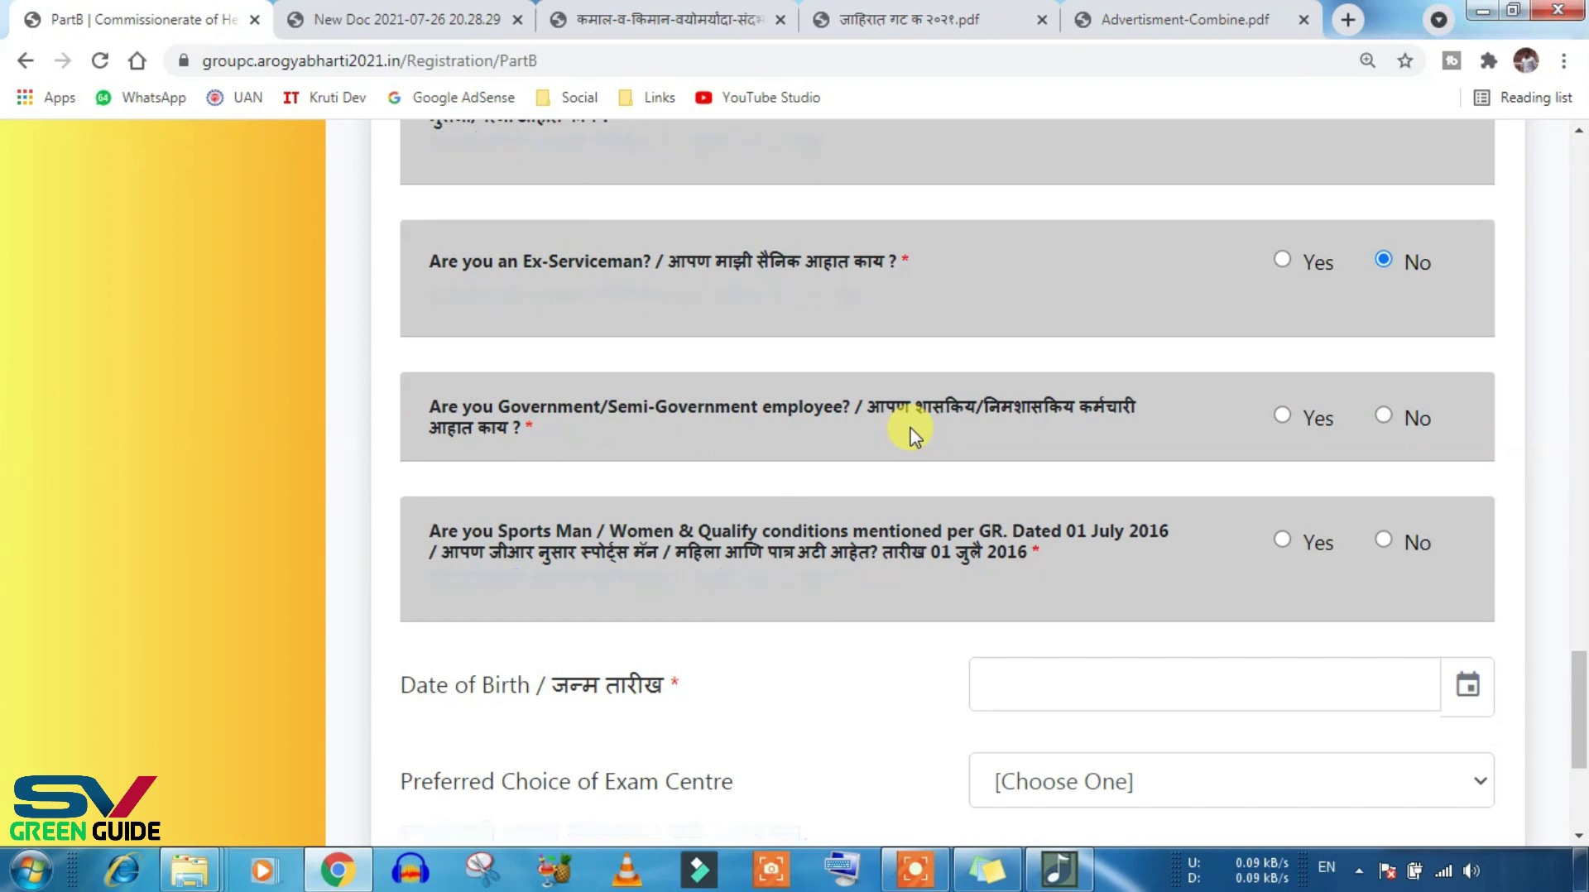
click(1383, 416)
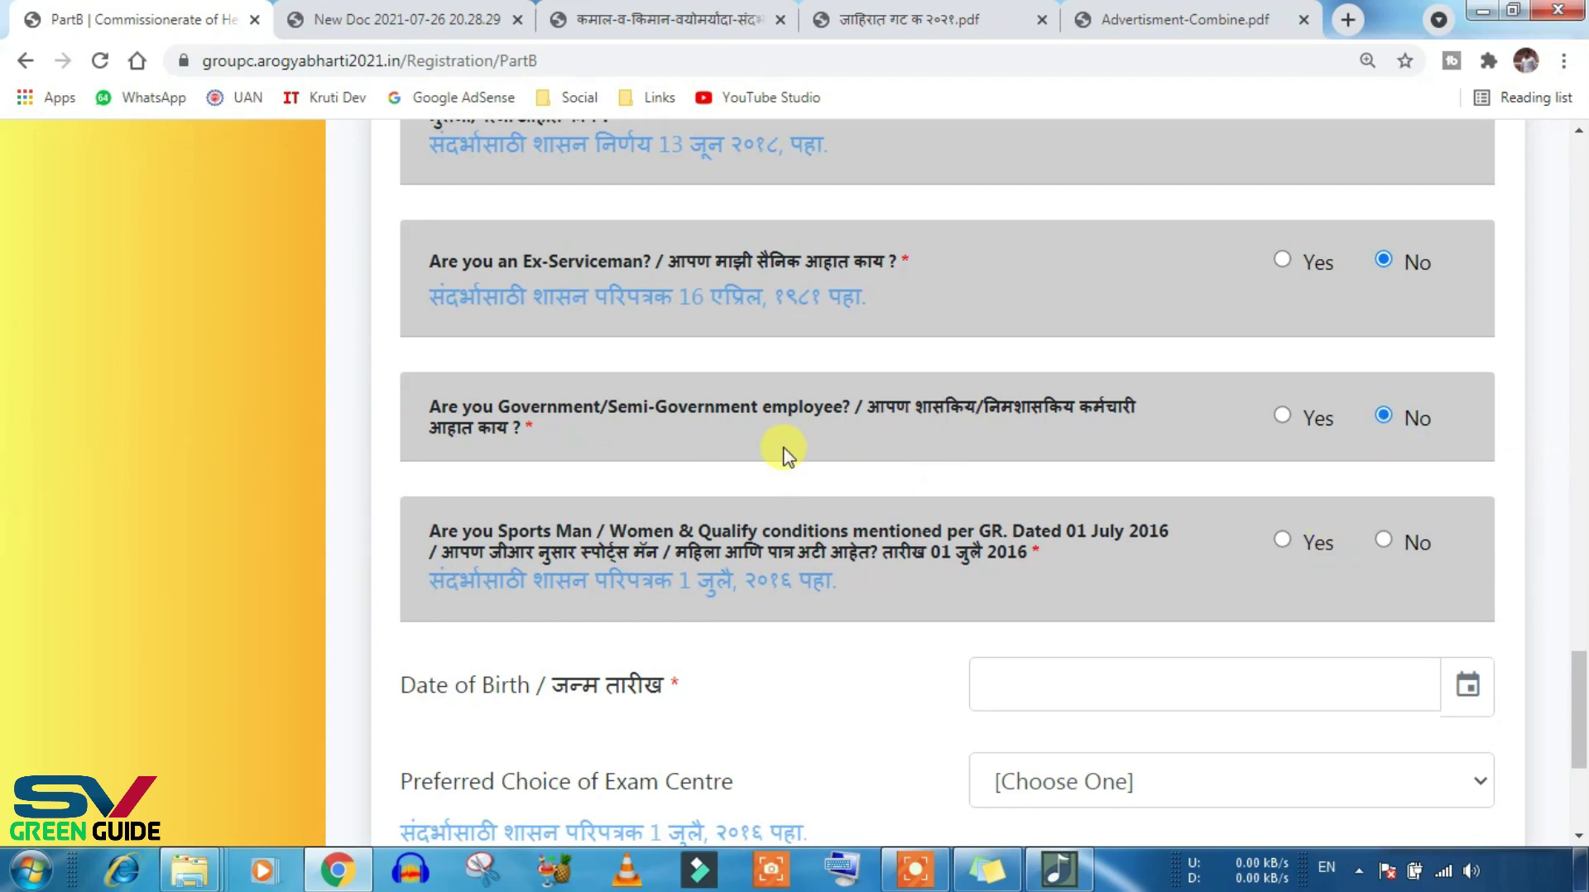
Step: Check the sports certificate fields behind a Yes to the Sports Man / Women question, then answer it No
scroll(784, 451, down, 1)
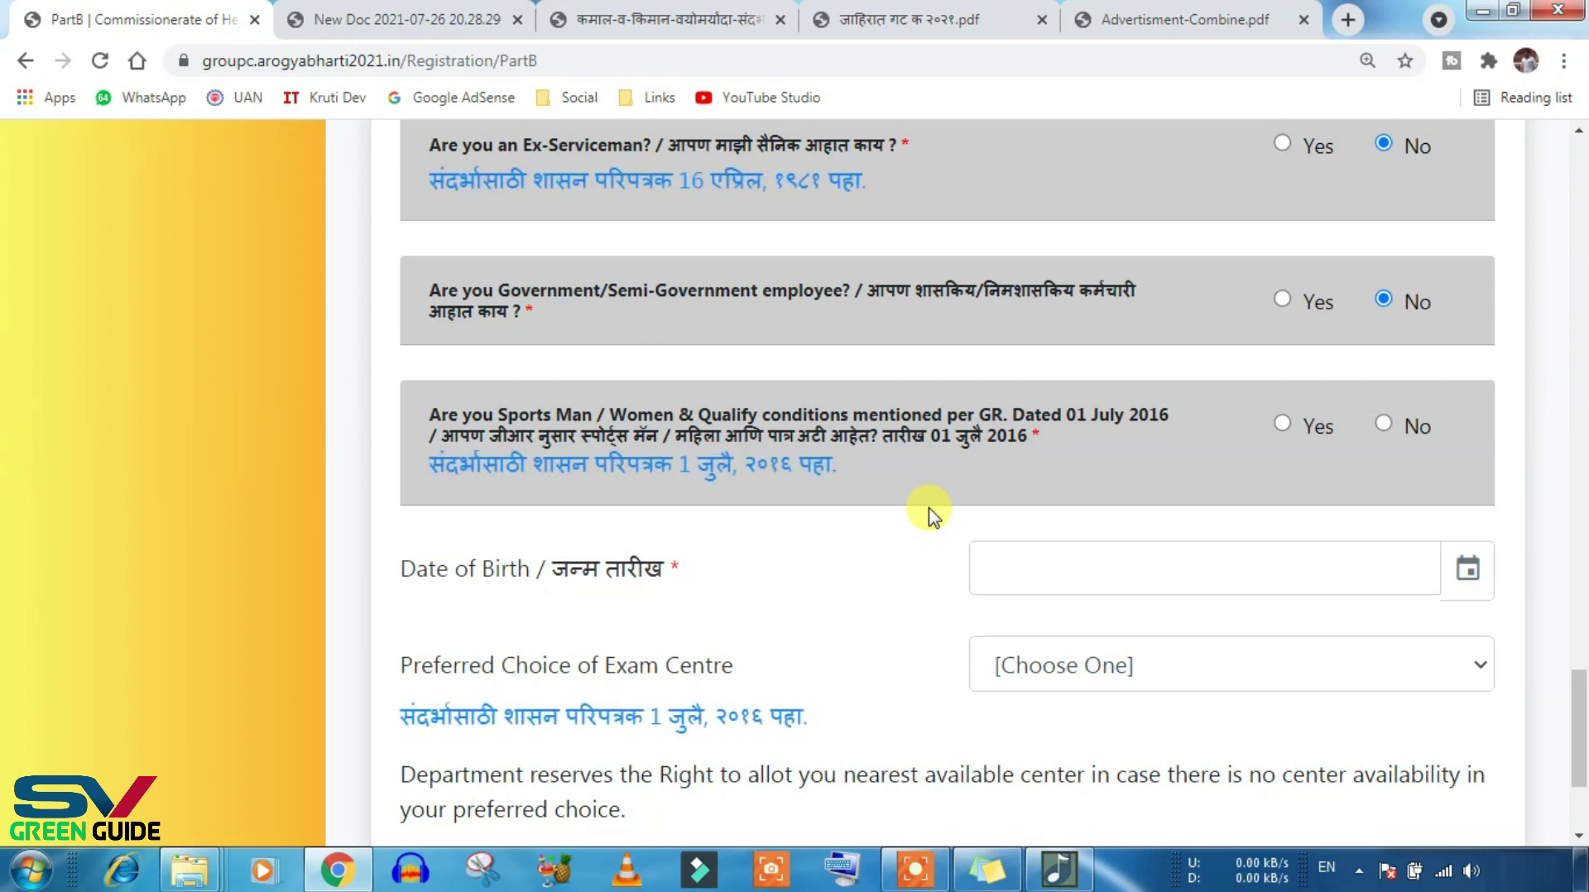
click(1282, 424)
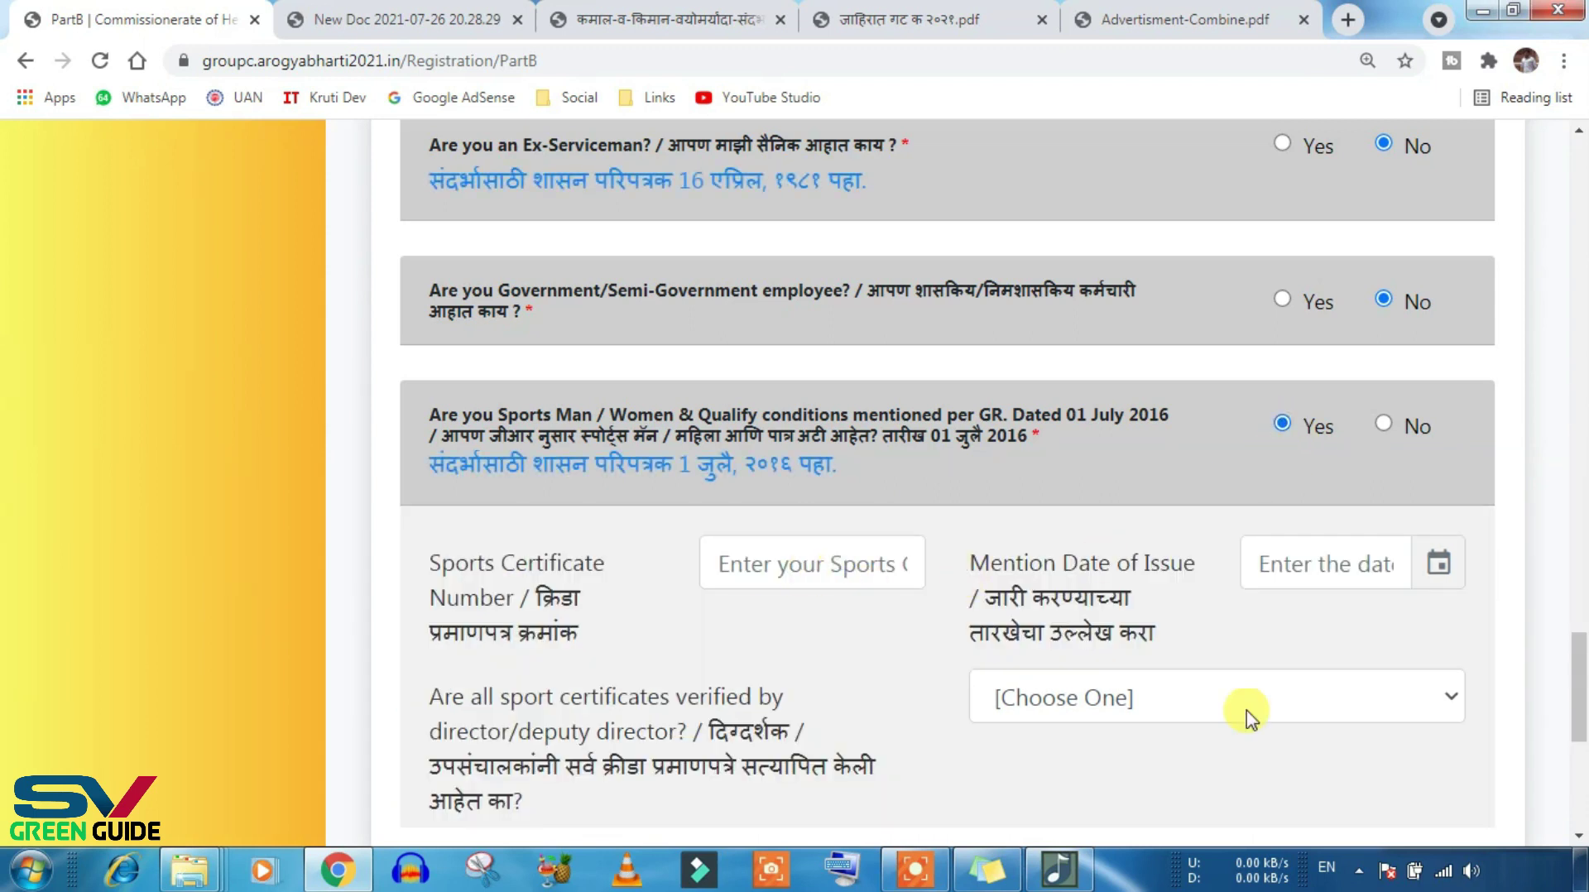
scroll(852, 675, down, 1)
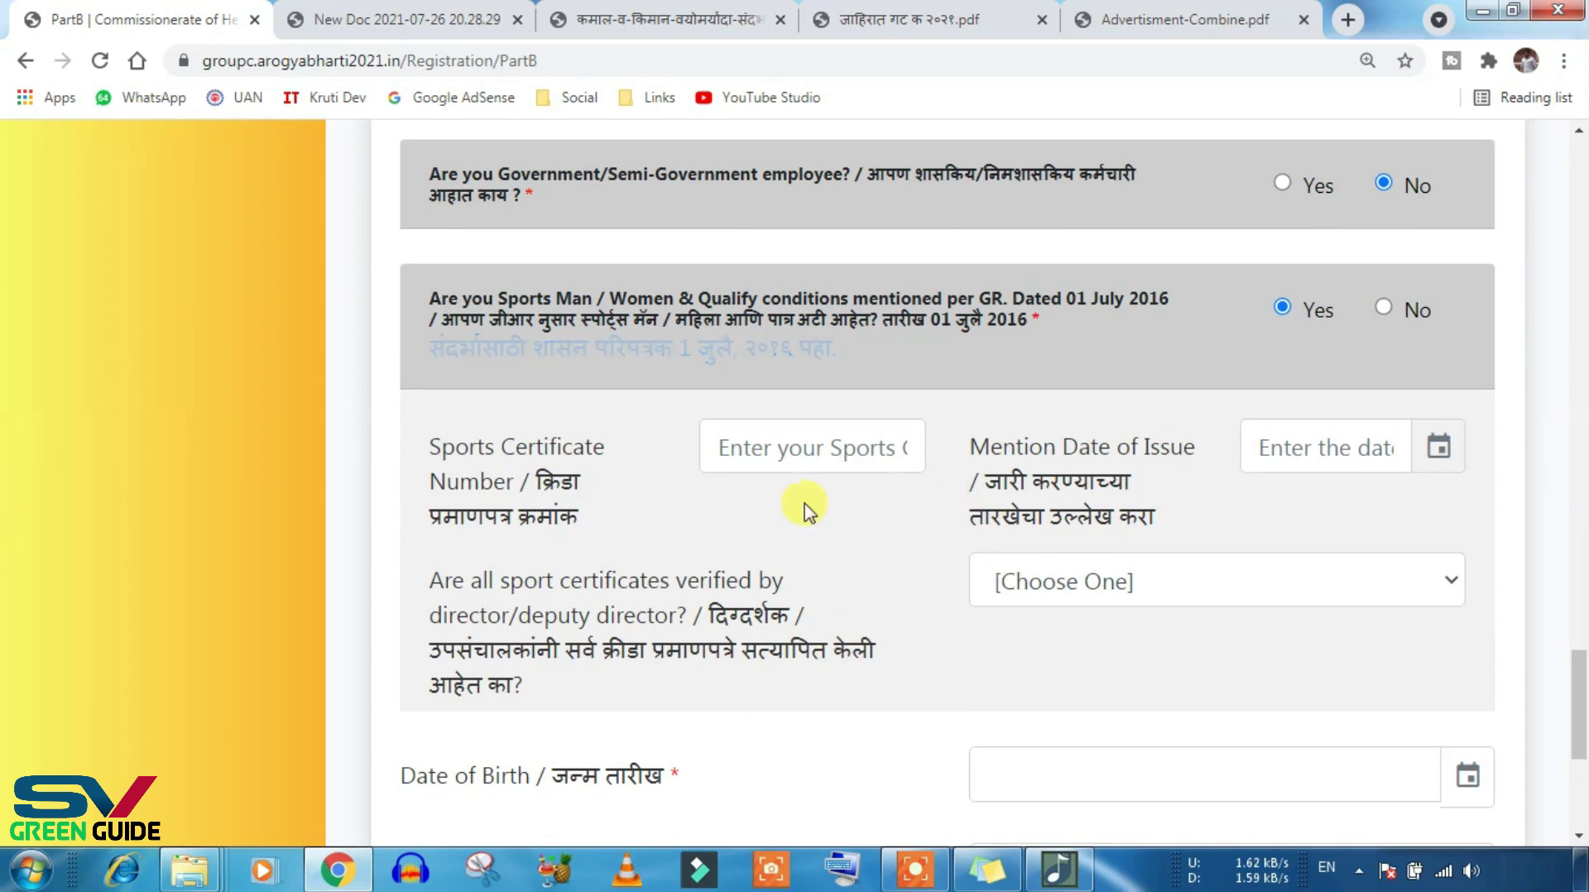
scroll(1010, 513, down, 1)
scroll(1158, 563, up, 1)
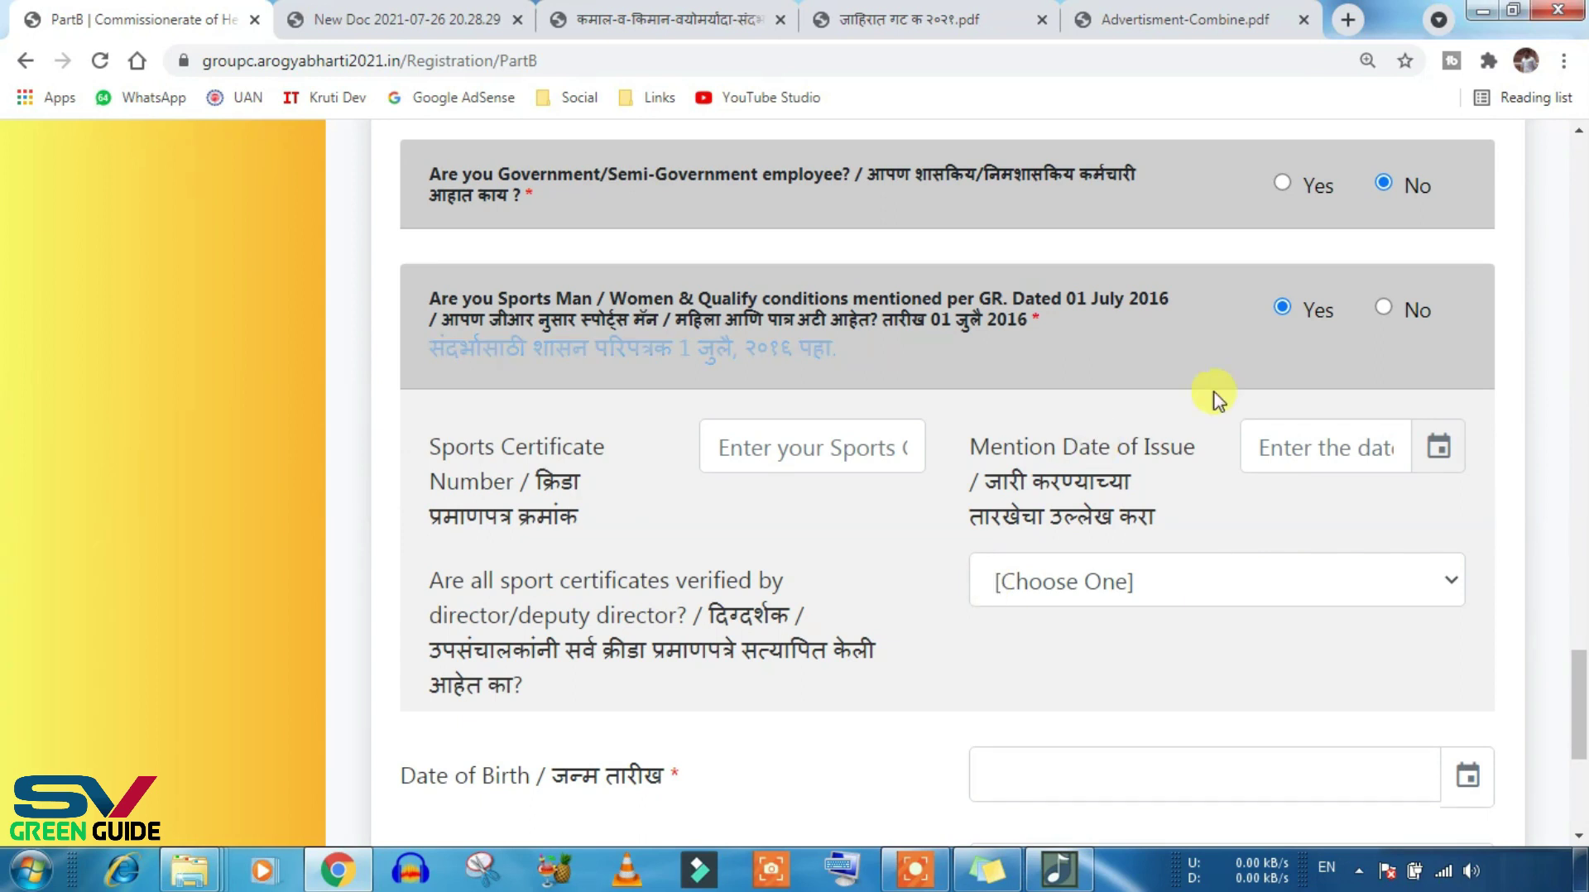
click(1383, 310)
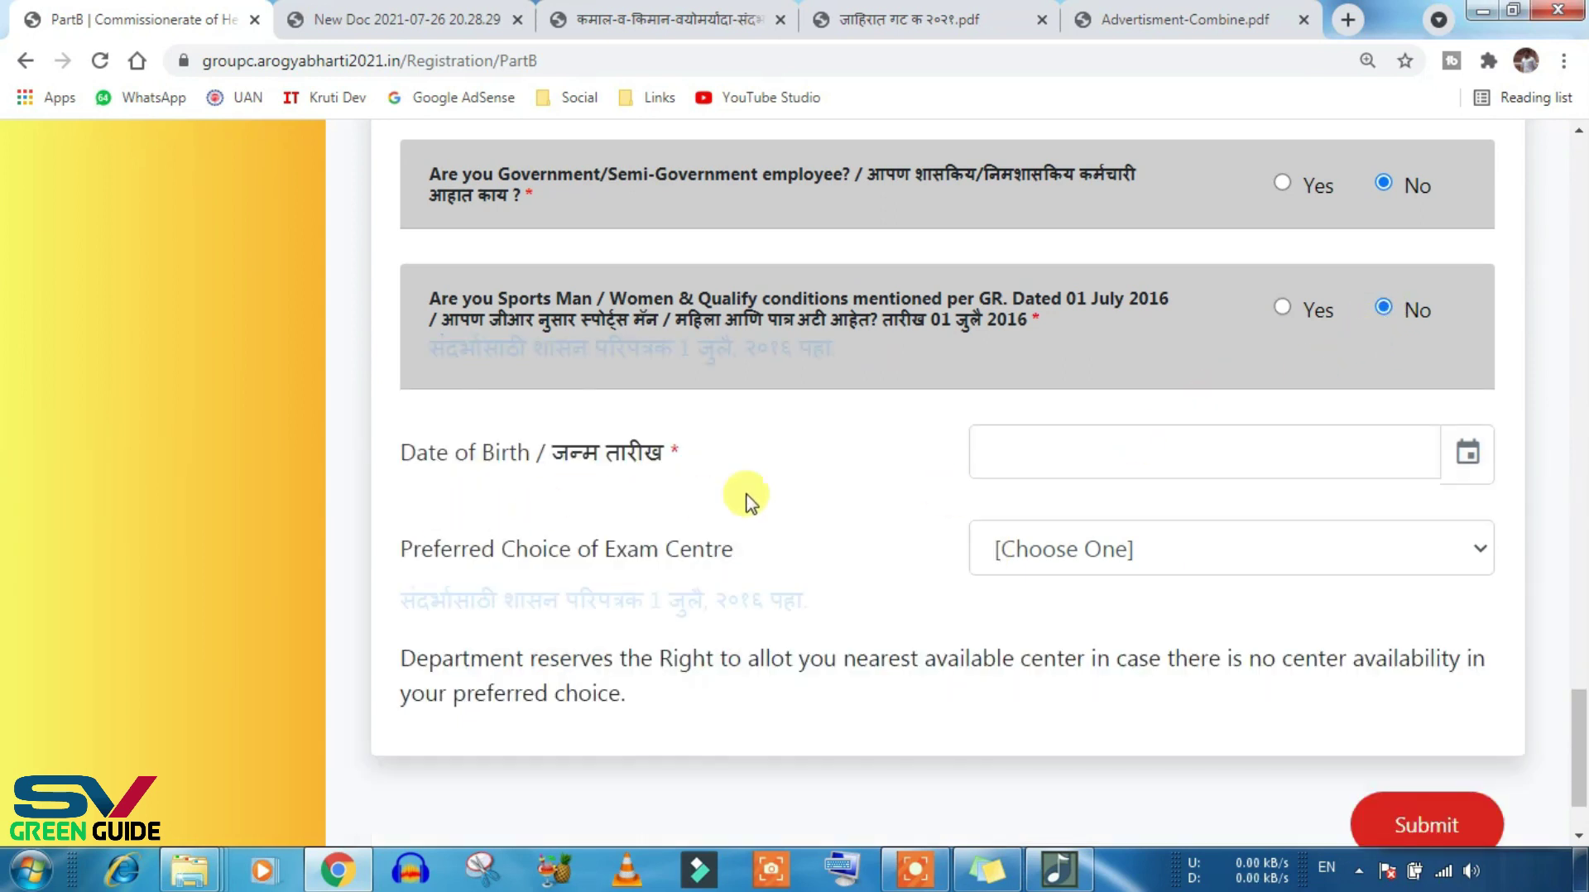
Step: Enter the applicant's date of birth and choose Pune as the preferred exam centre
drag(438, 473, 514, 471)
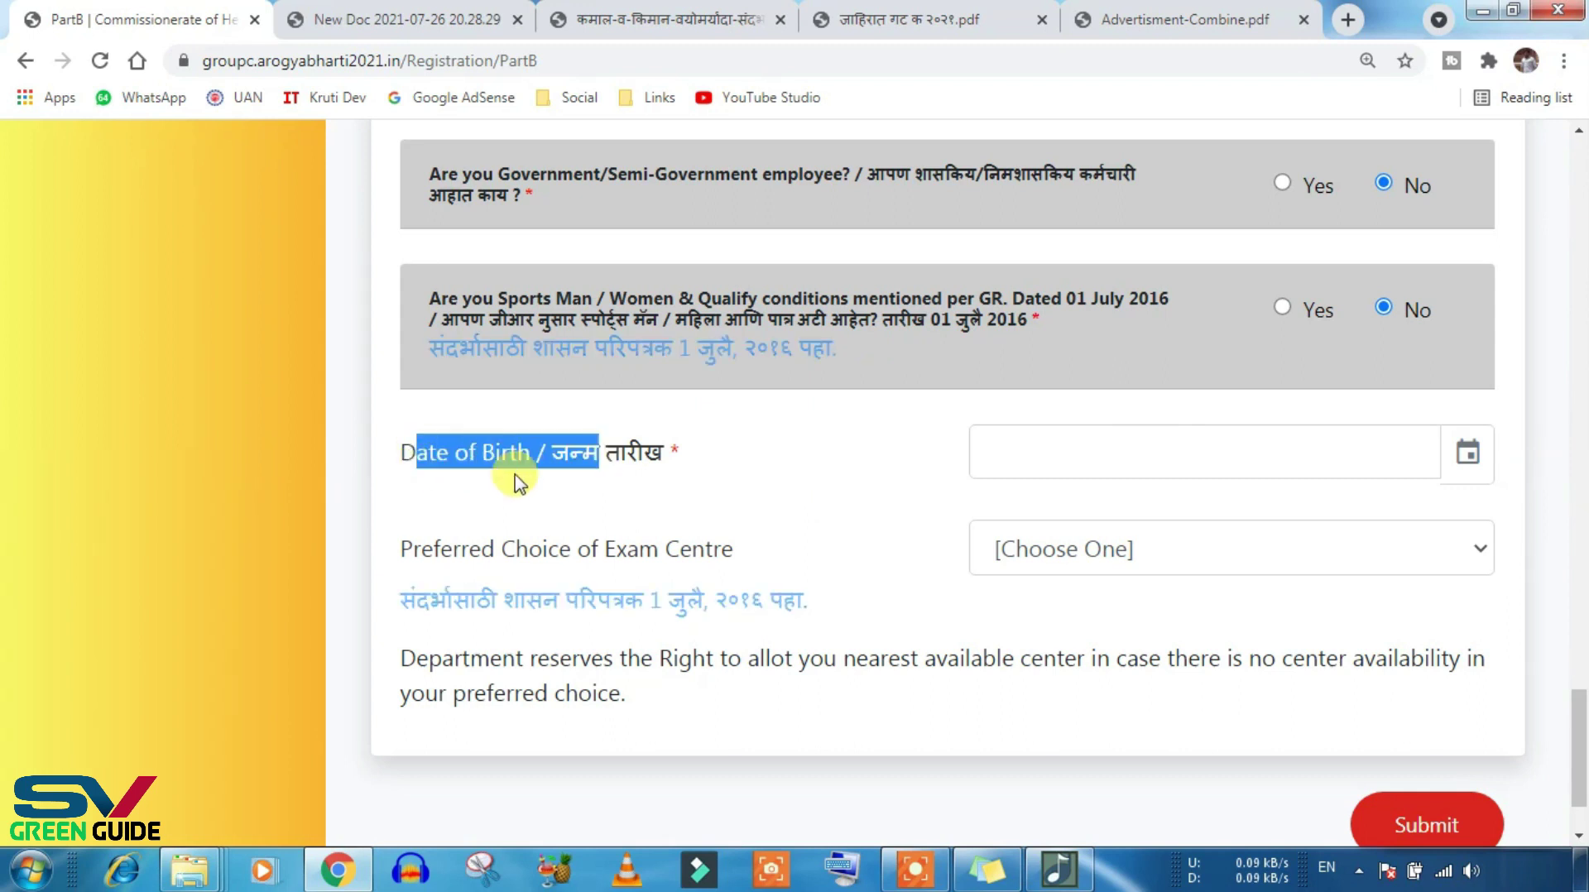
click(527, 475)
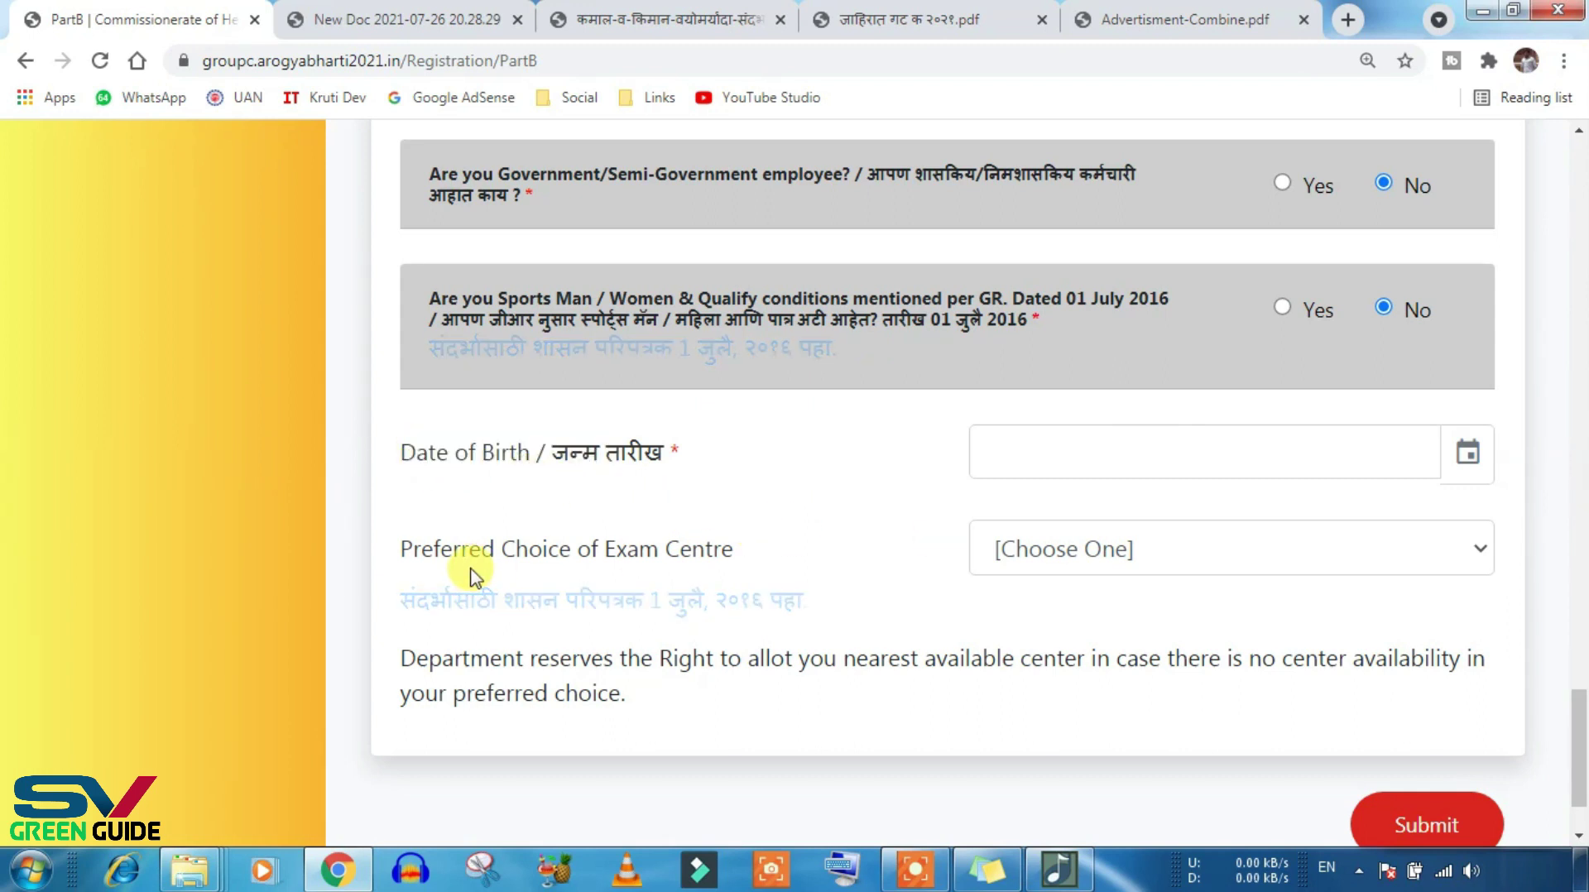
click(1018, 463)
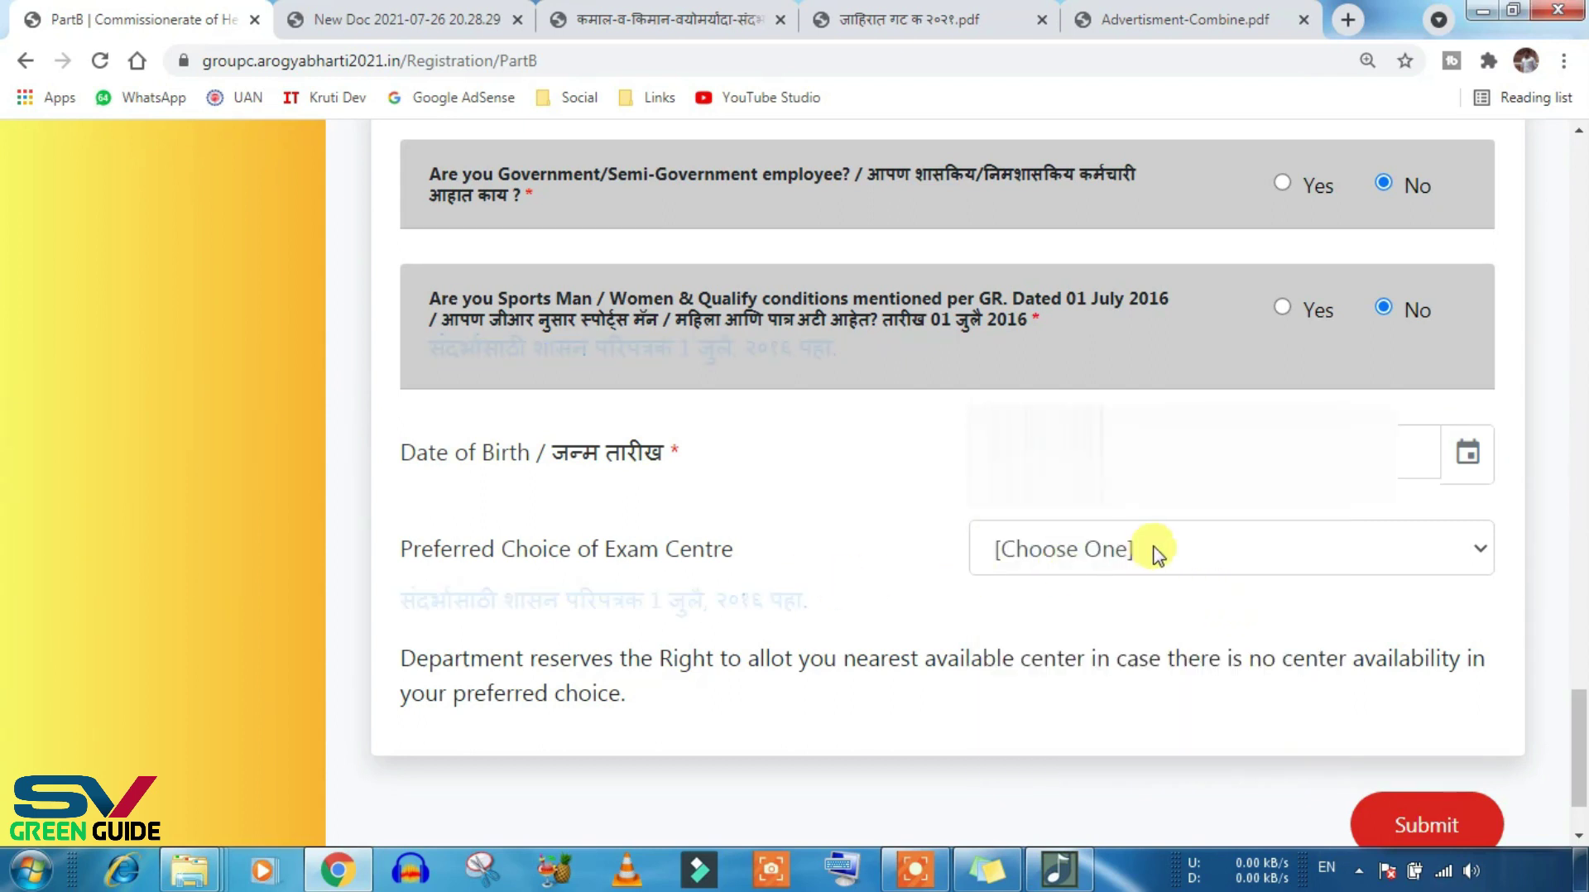
click(1153, 550)
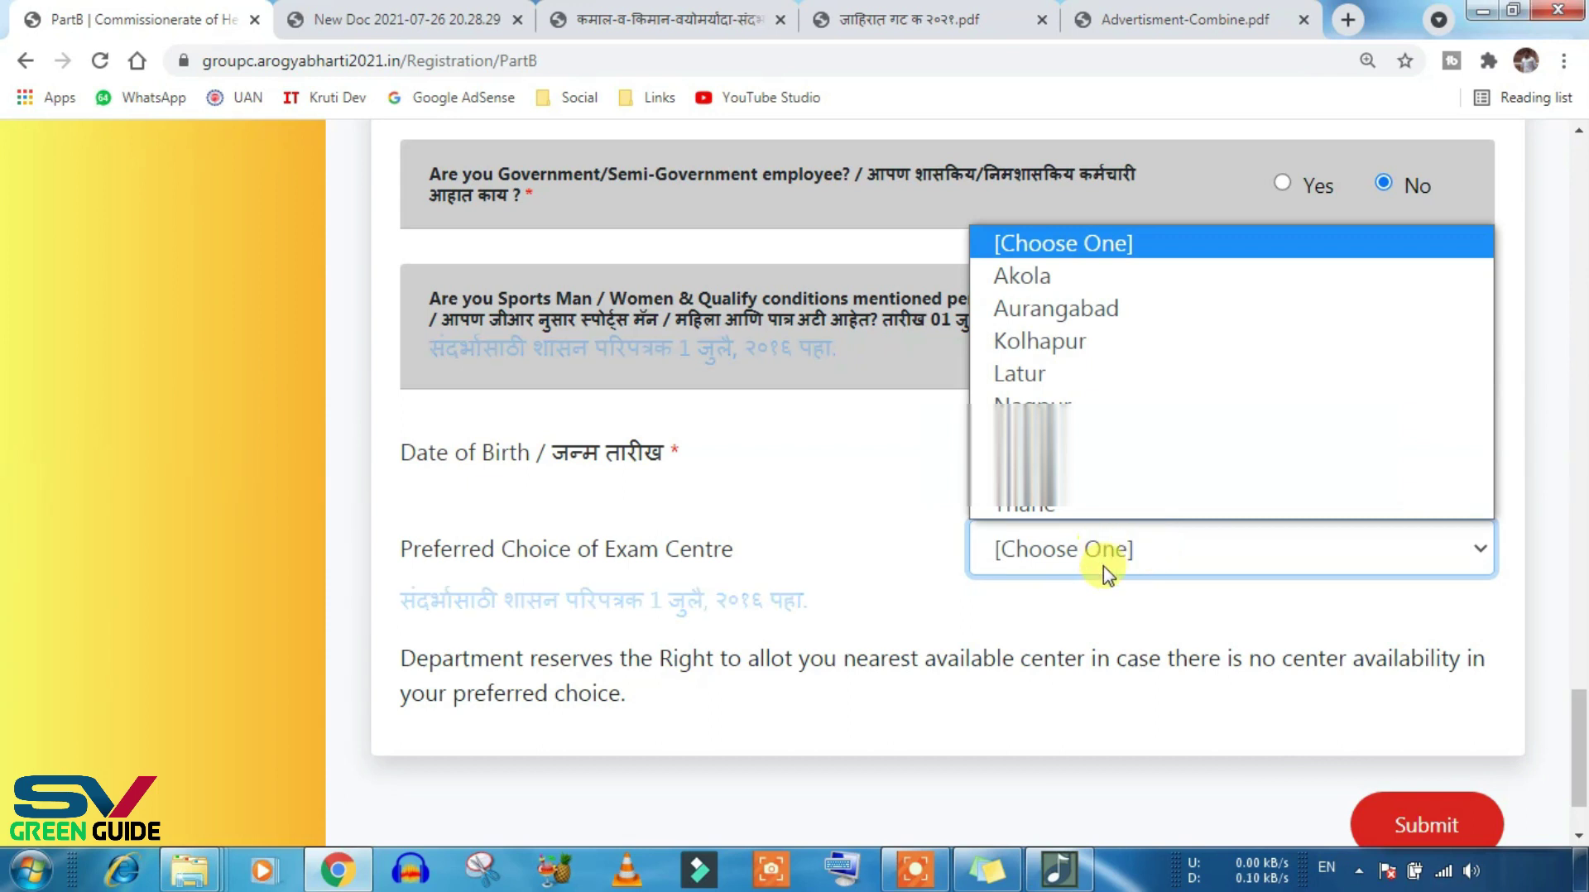
click(1190, 507)
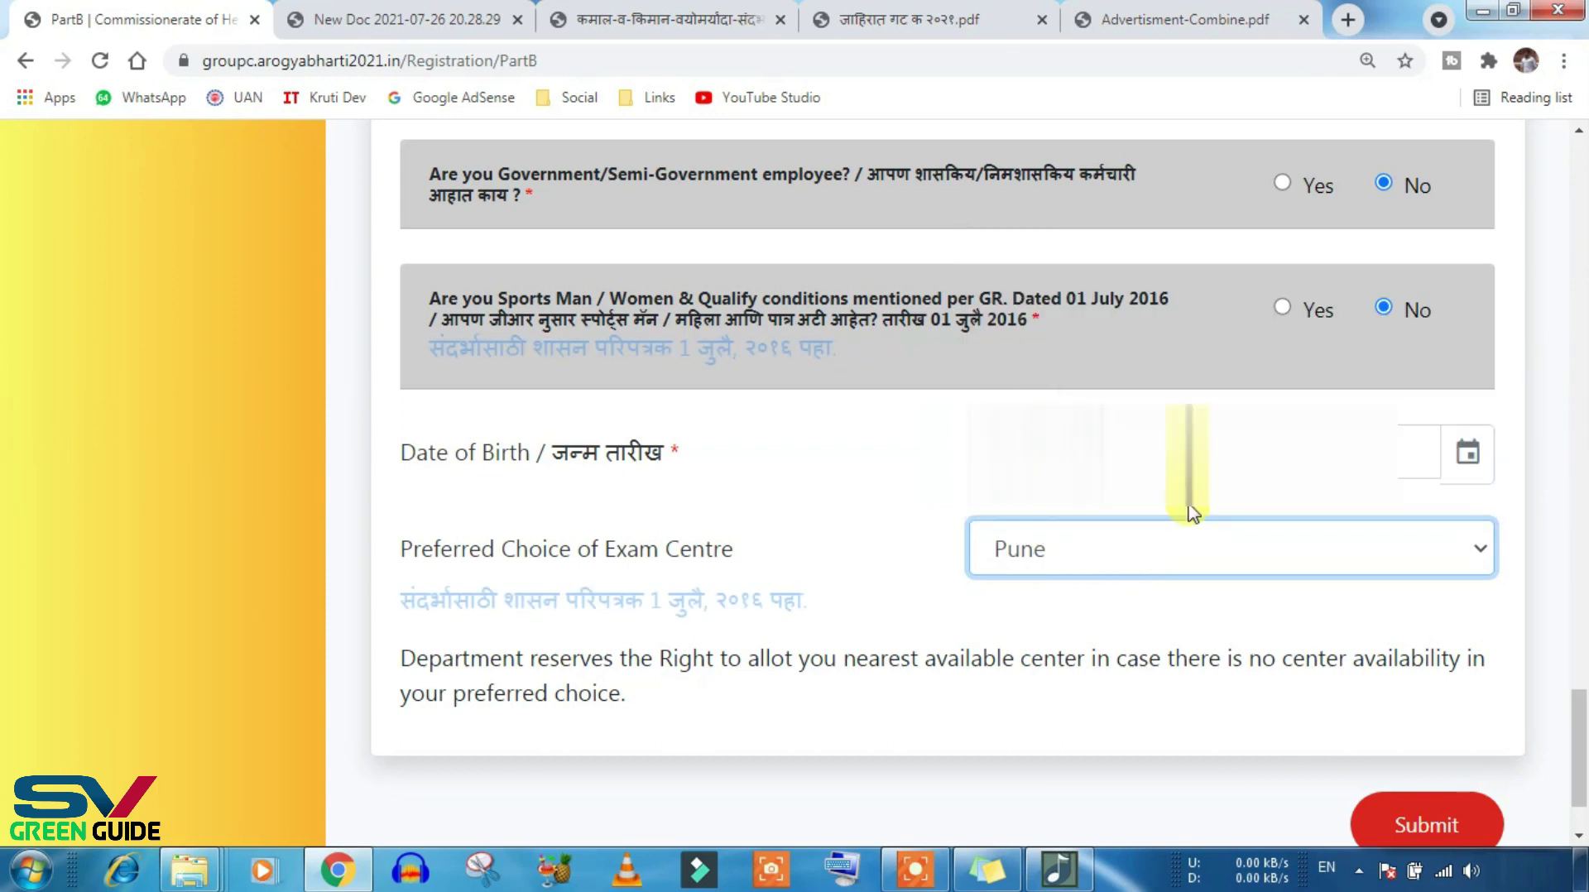
click(1176, 548)
click(1178, 553)
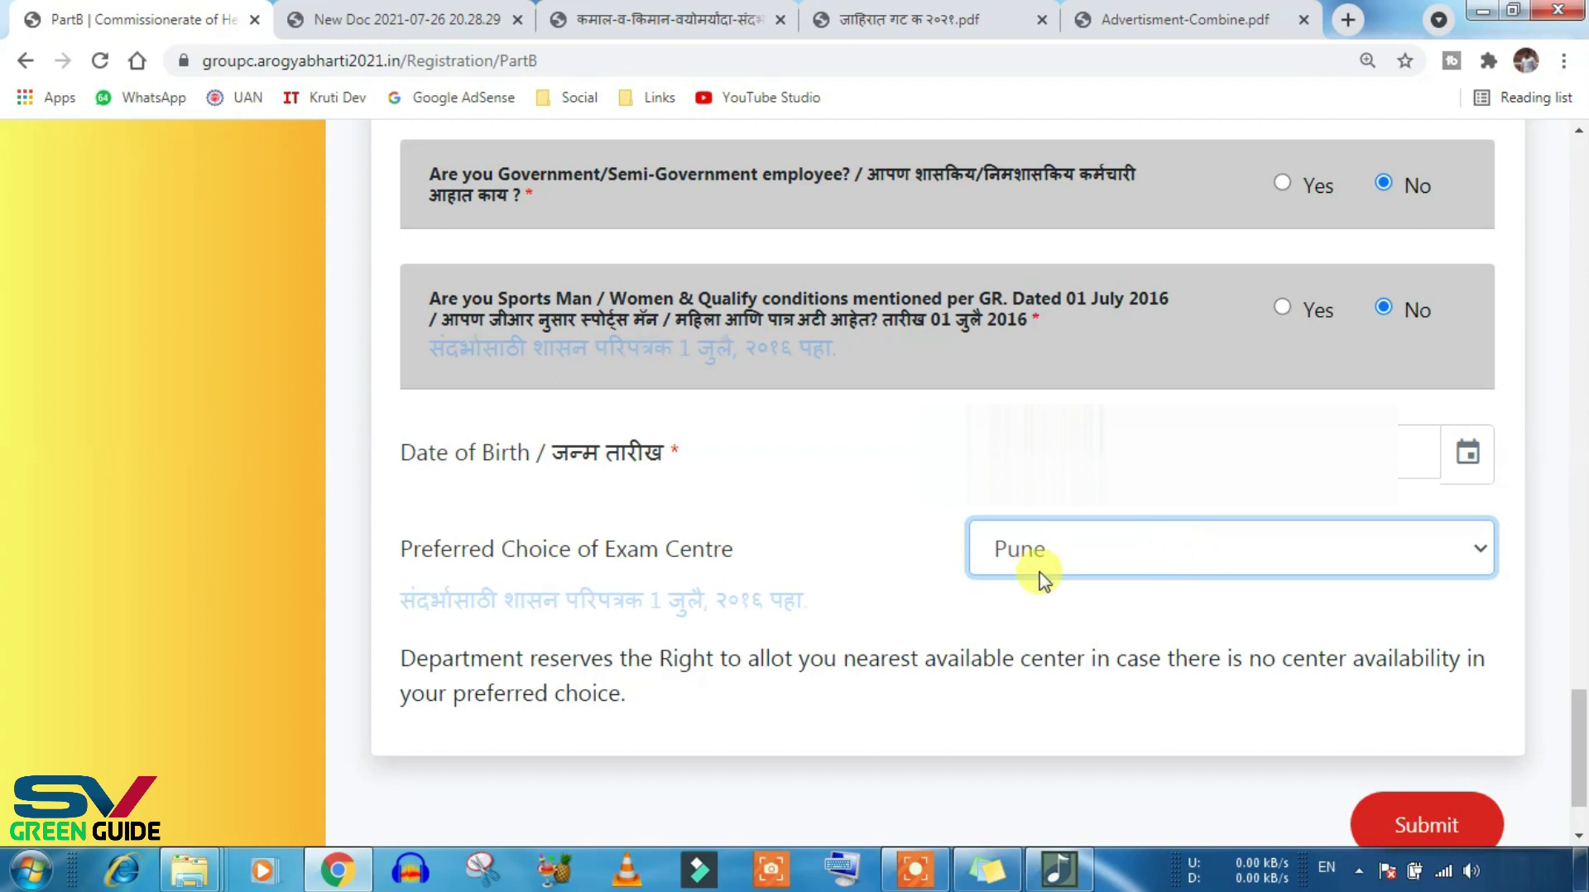
Step: Change the preferred exam centre to Thane
scroll(1060, 592, down, 1)
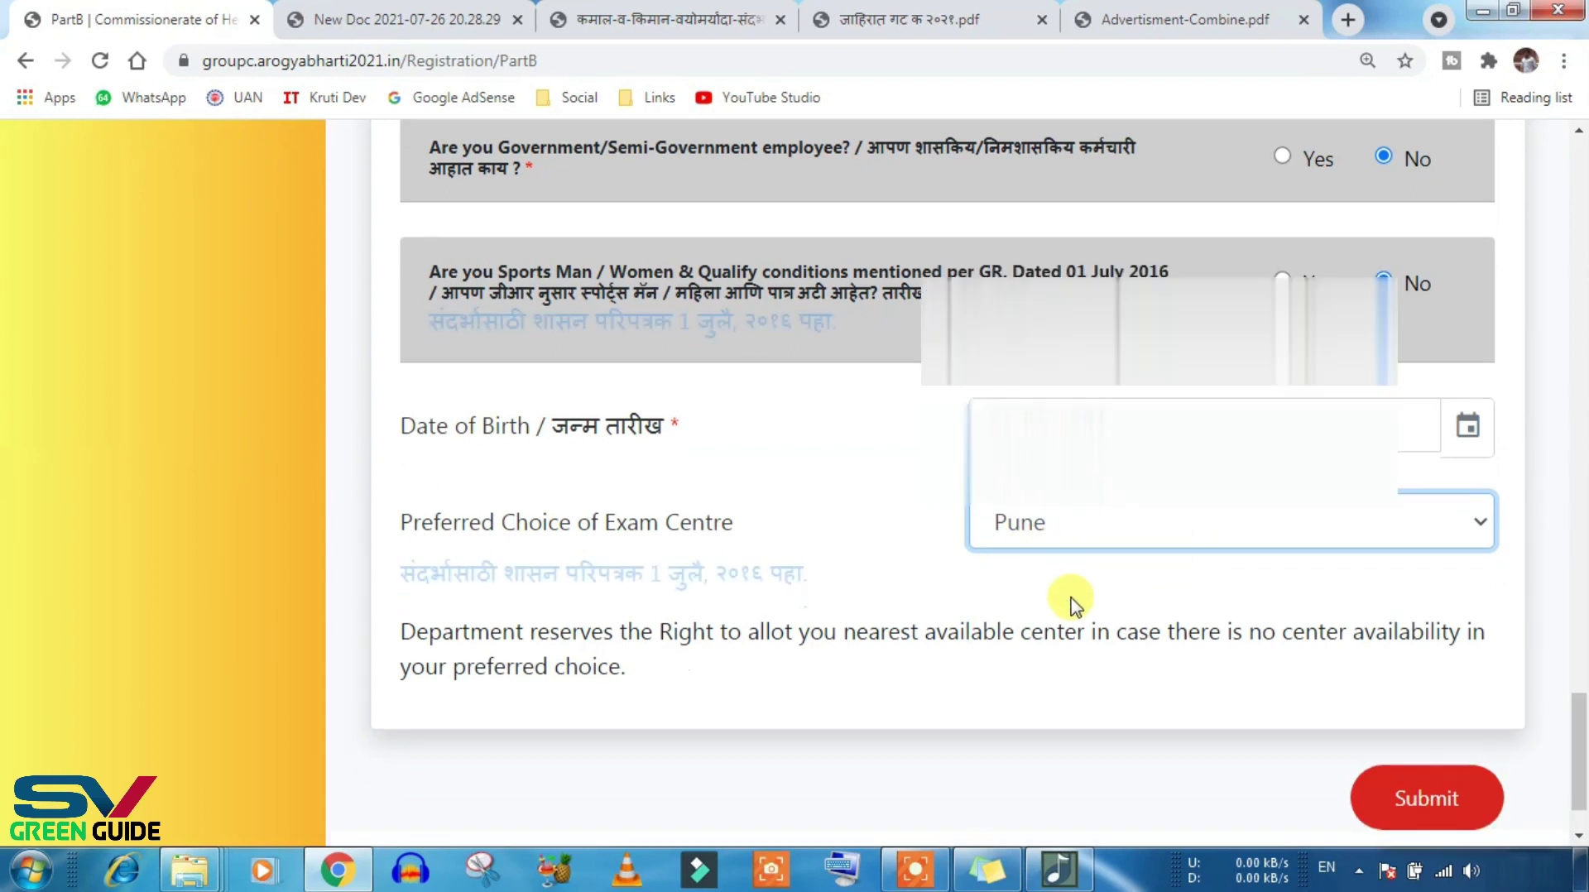
click(1081, 422)
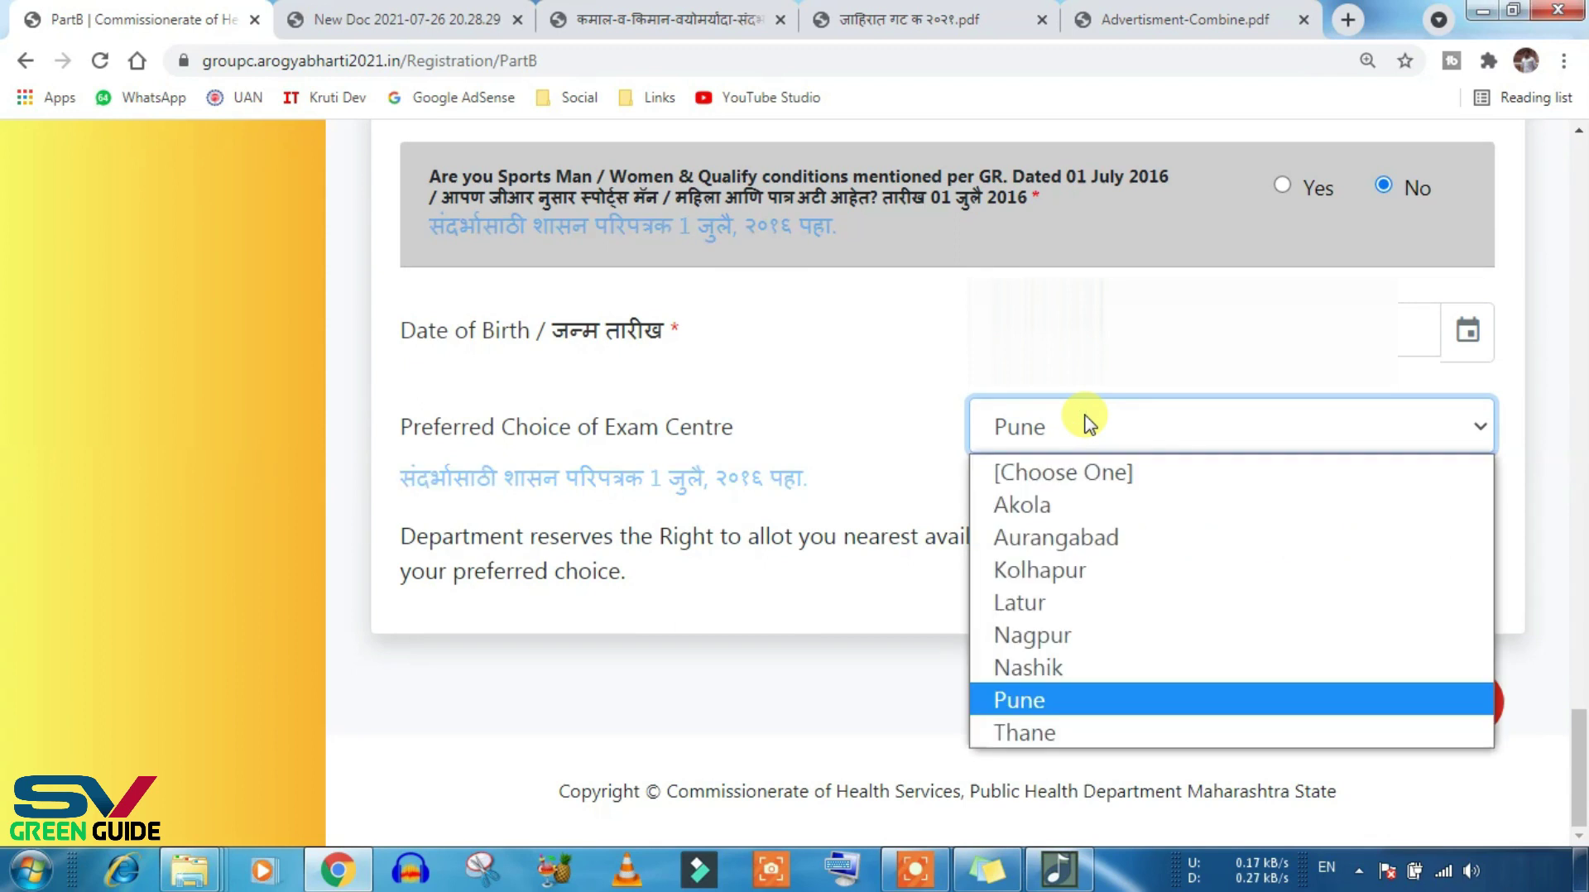
click(1085, 424)
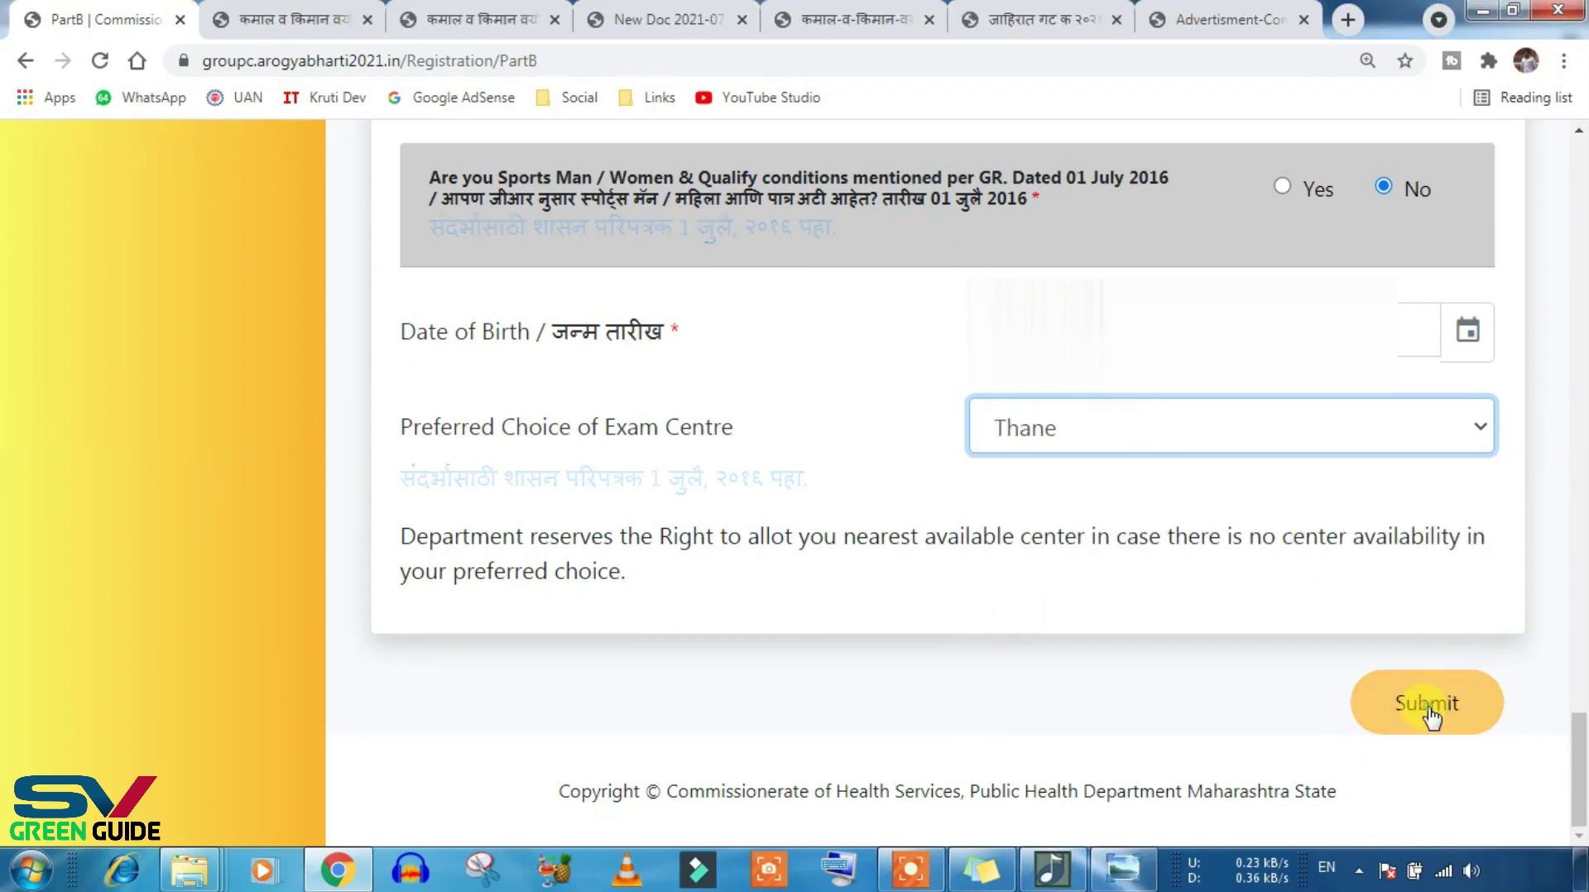
Step: Submit the Part-B details, confirm the submission and continue to the Academic Details page
click(1427, 703)
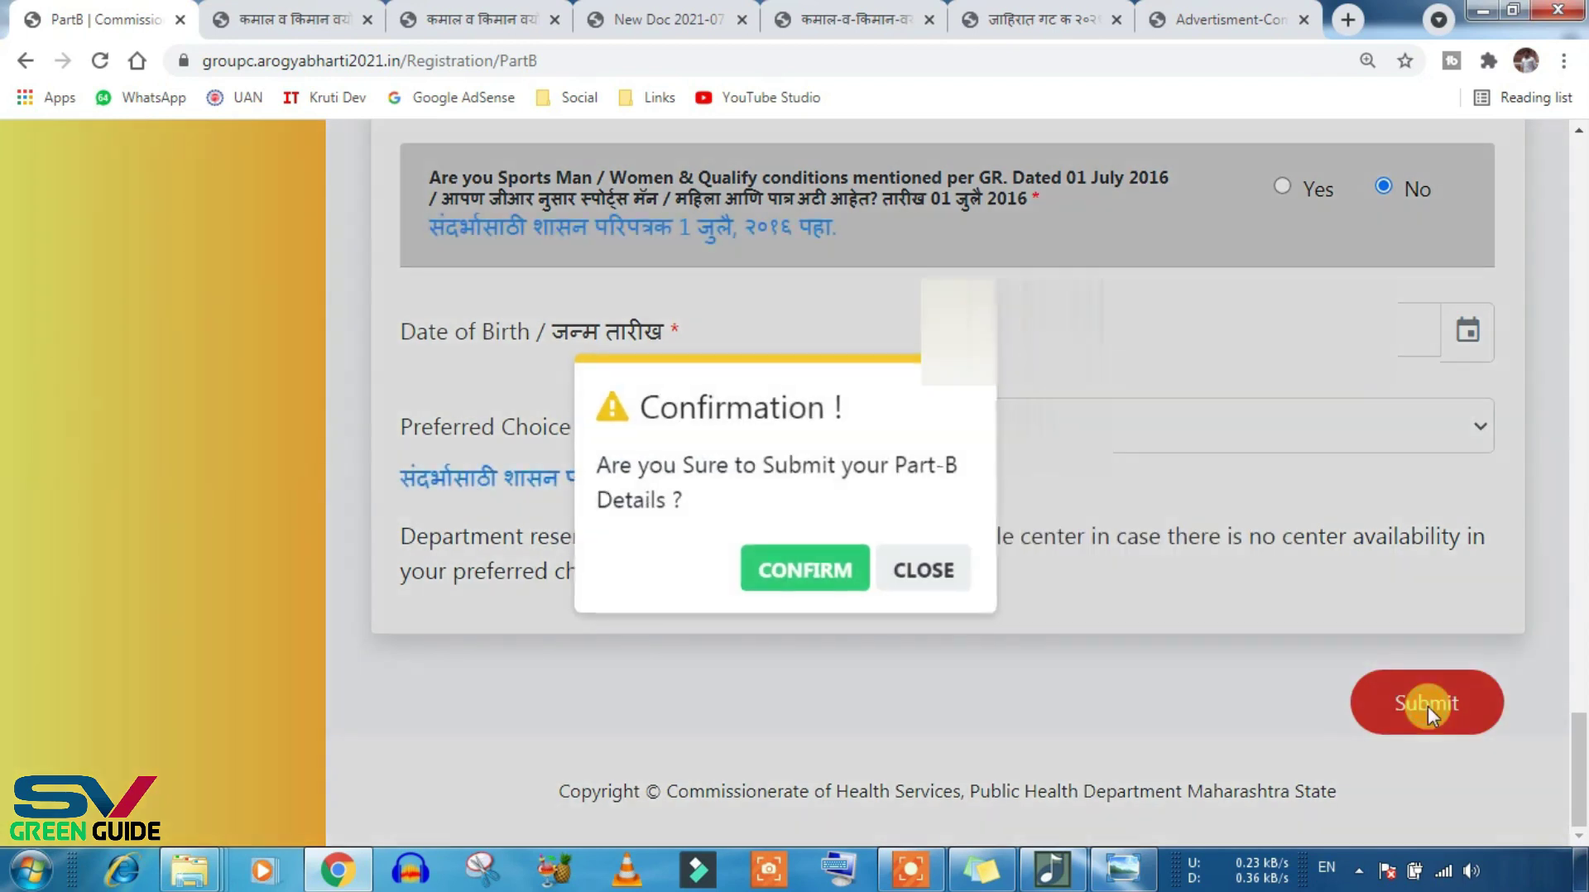
click(767, 565)
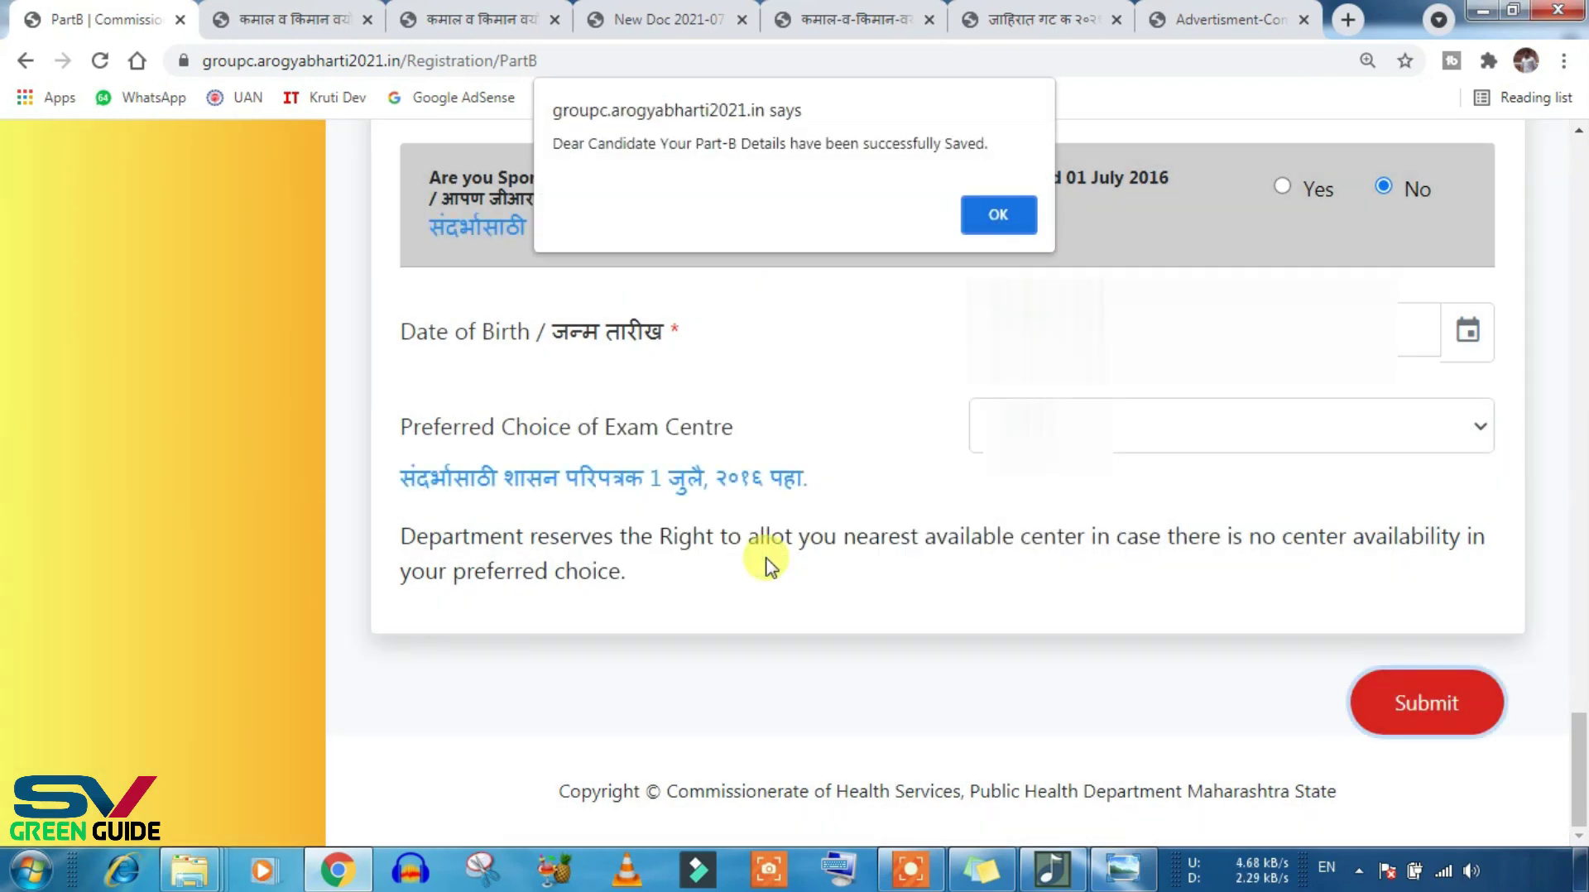
click(1002, 211)
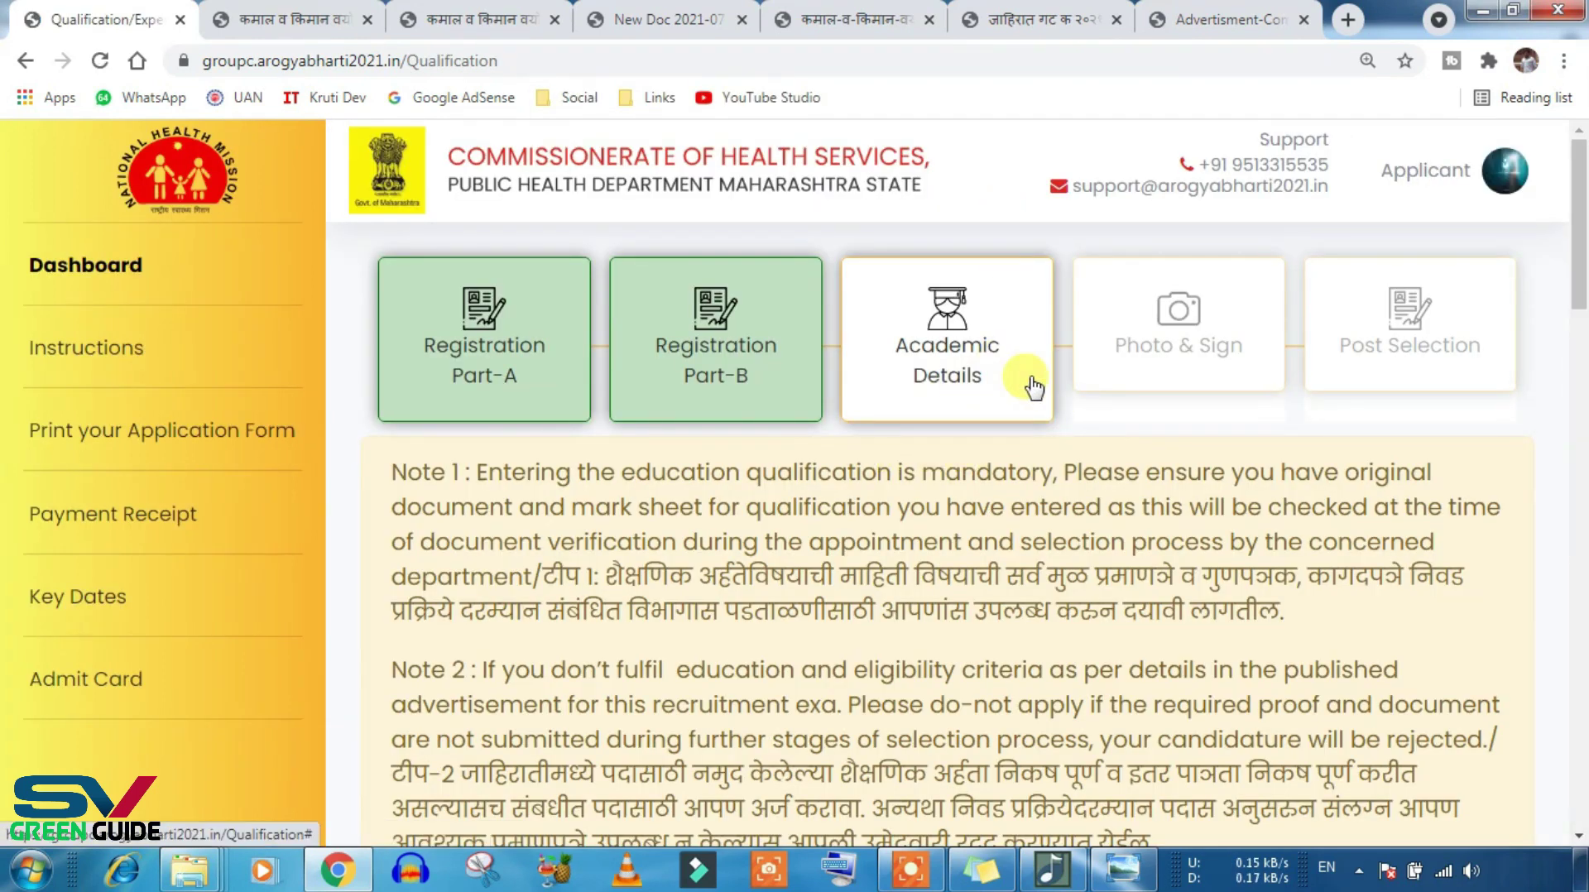
Step: Review the Education Qualification Details rows from SSC to Any Other and the SSC board, degree and subject fields
scroll(1026, 393, down, 8)
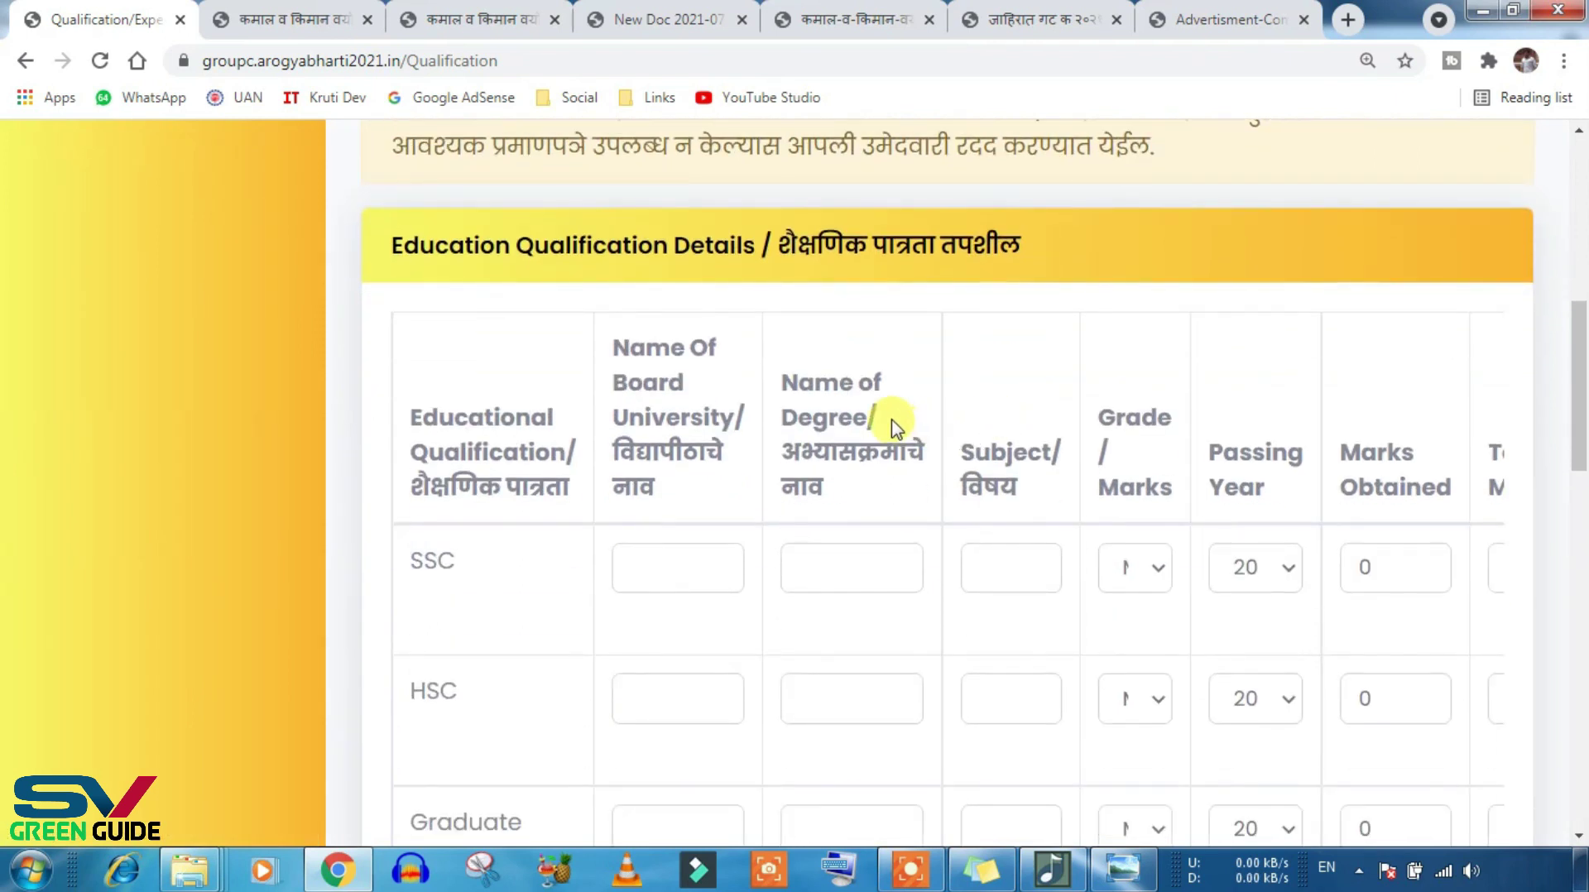
scroll(890, 429, down, 1)
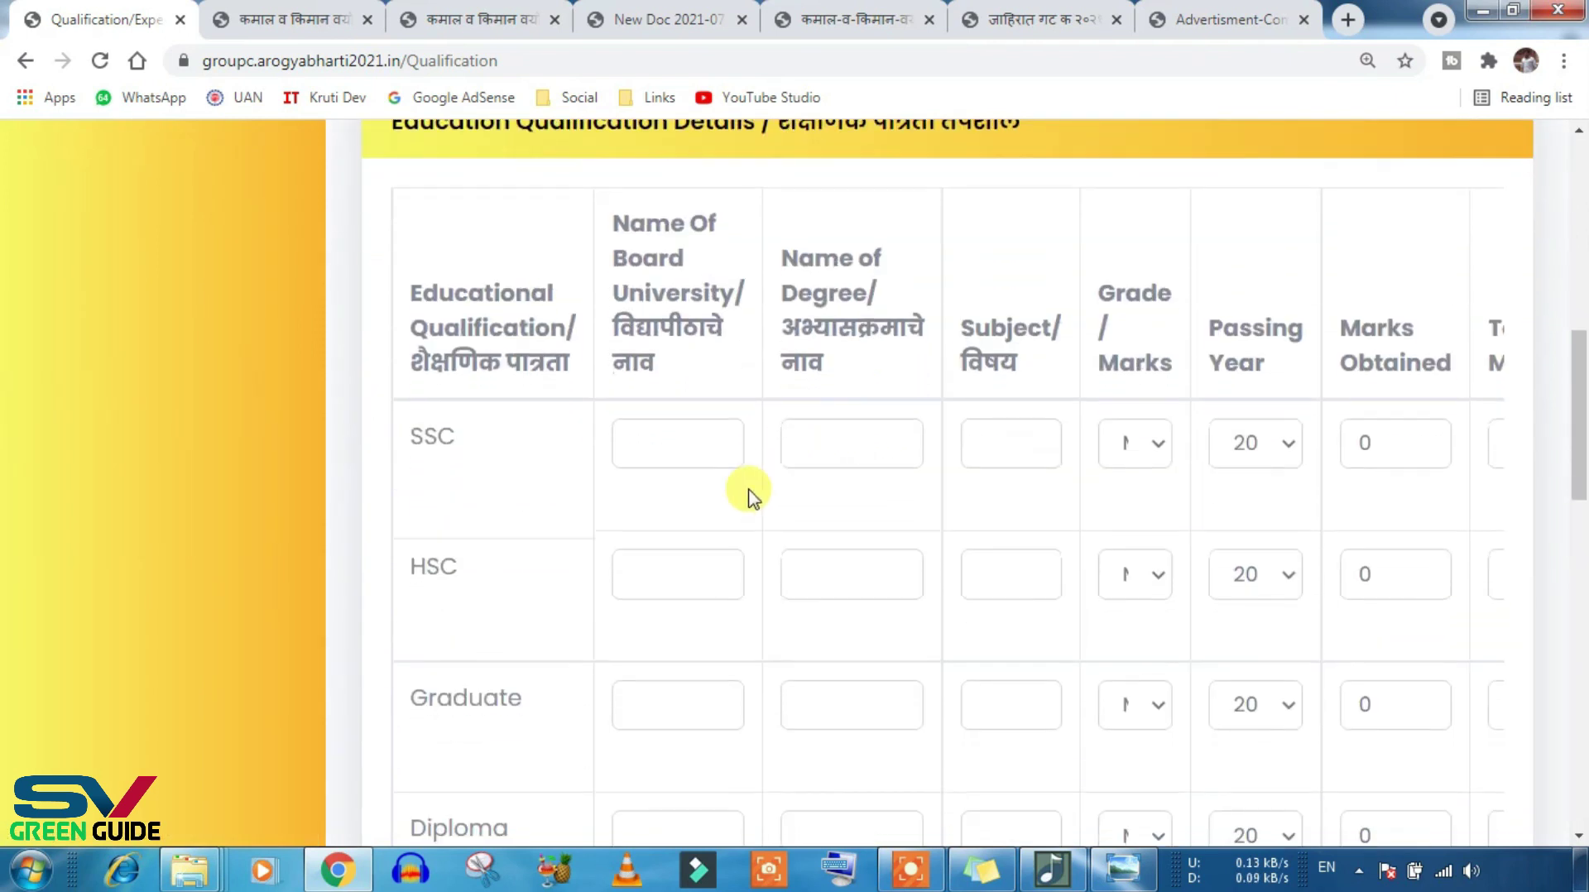
scroll(735, 507, down, 4)
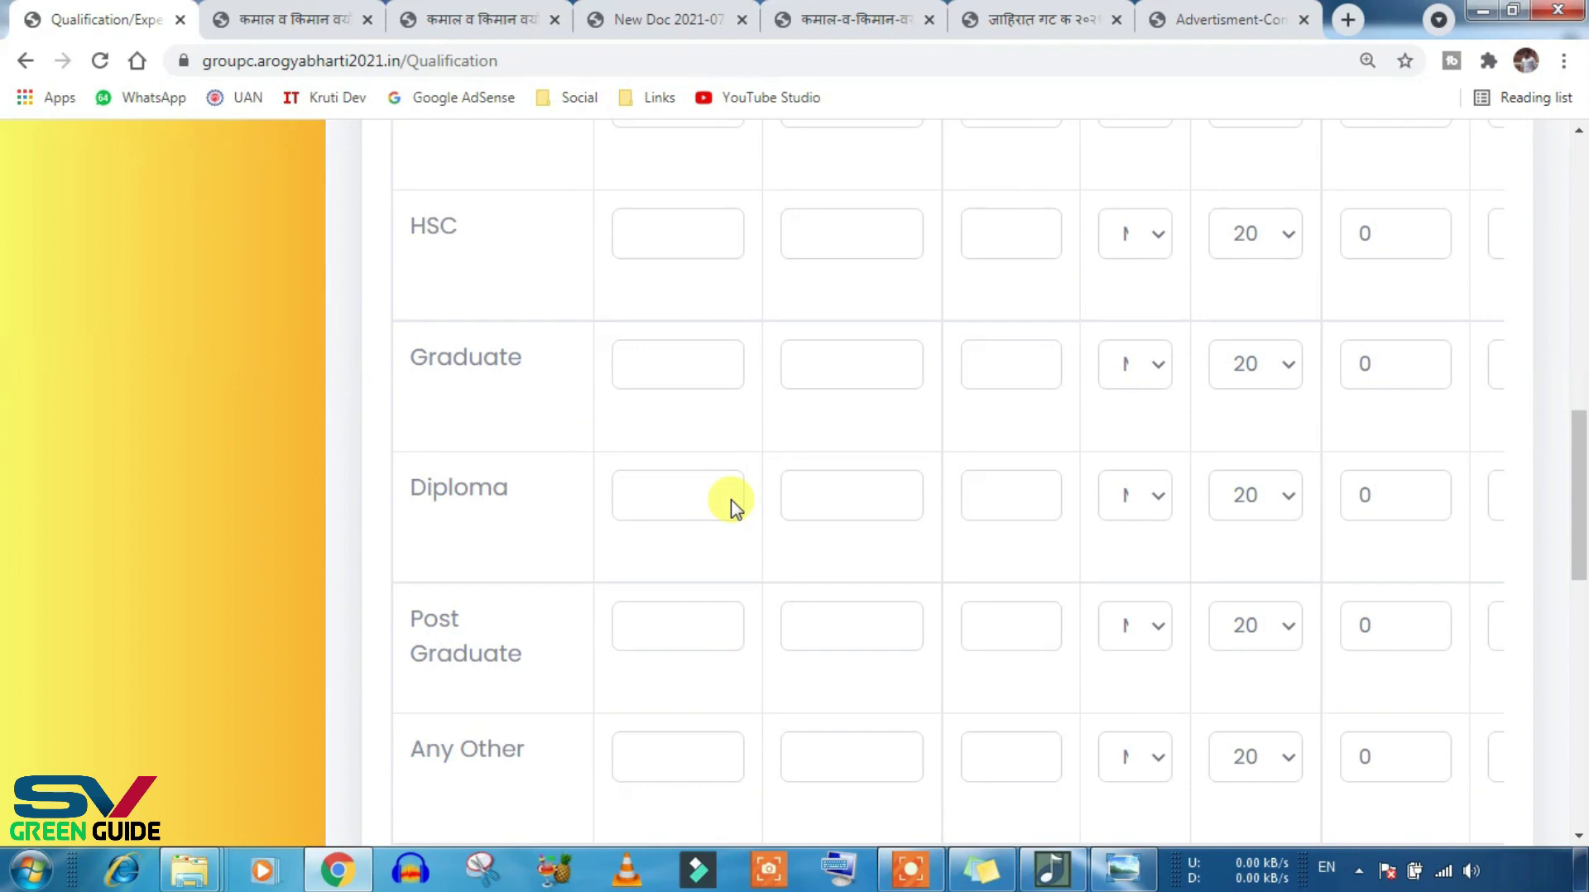
scroll(722, 683, up, 3)
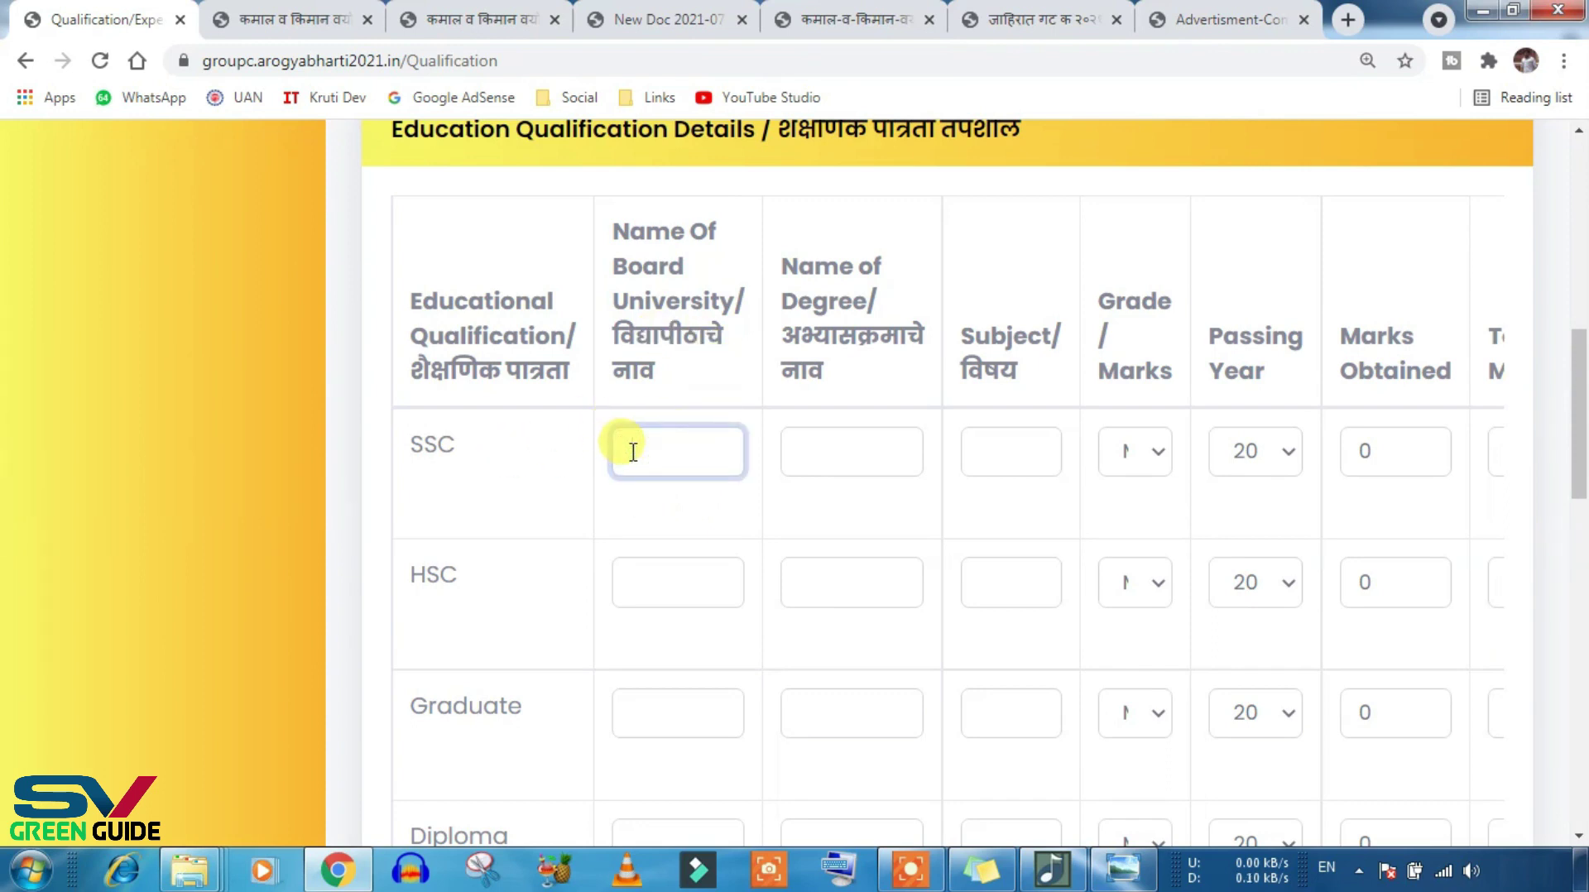
click(820, 445)
click(1006, 447)
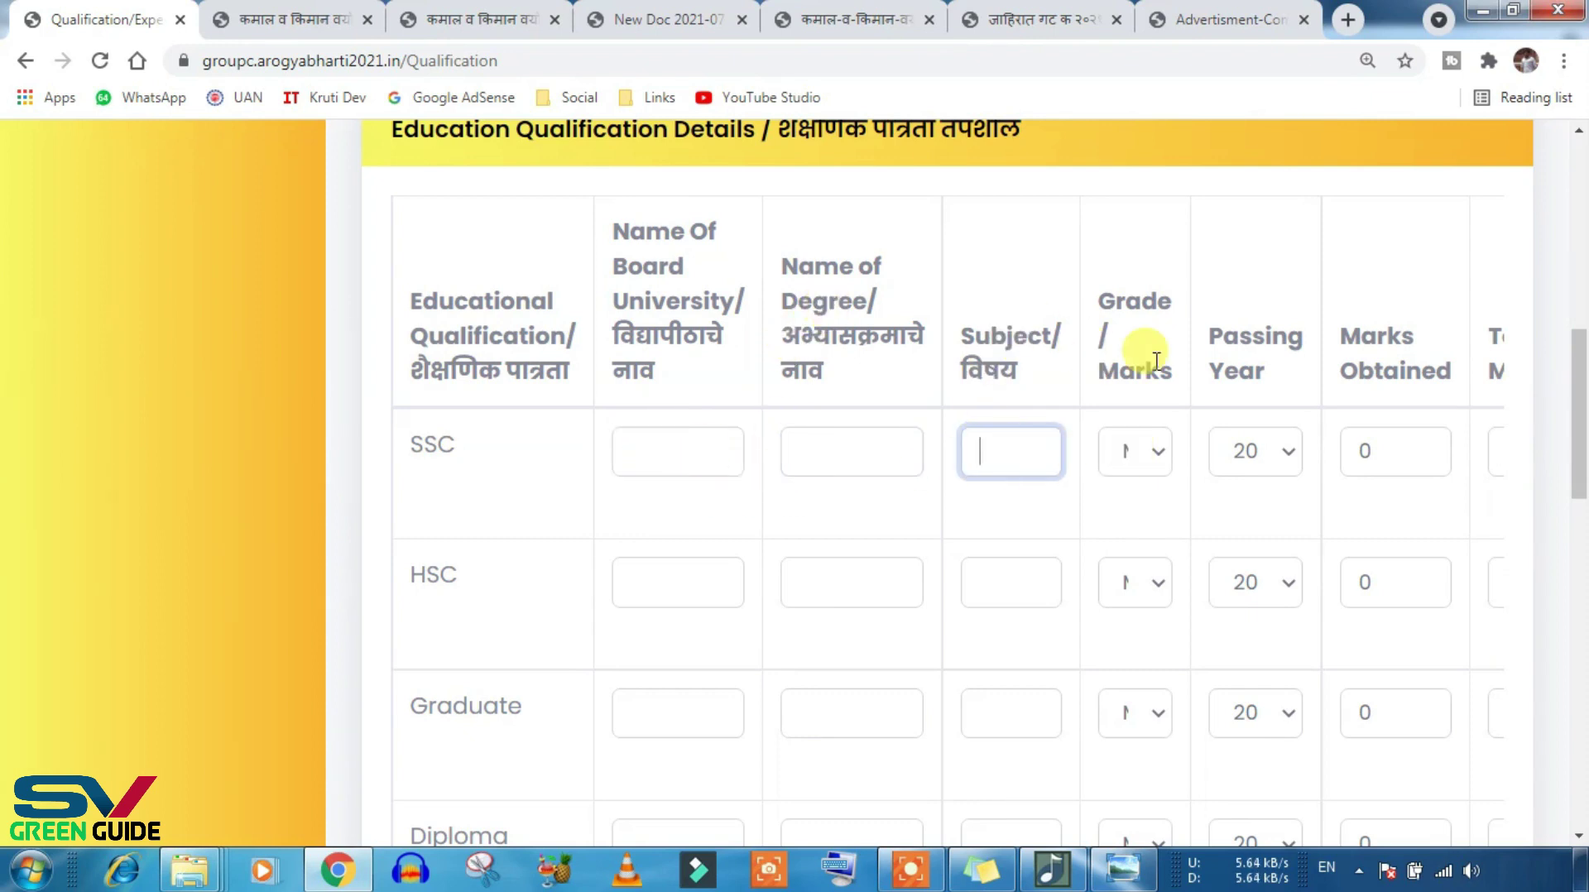
Step: Try the Grade option for the SSC result, then set it back to Marks
click(1154, 454)
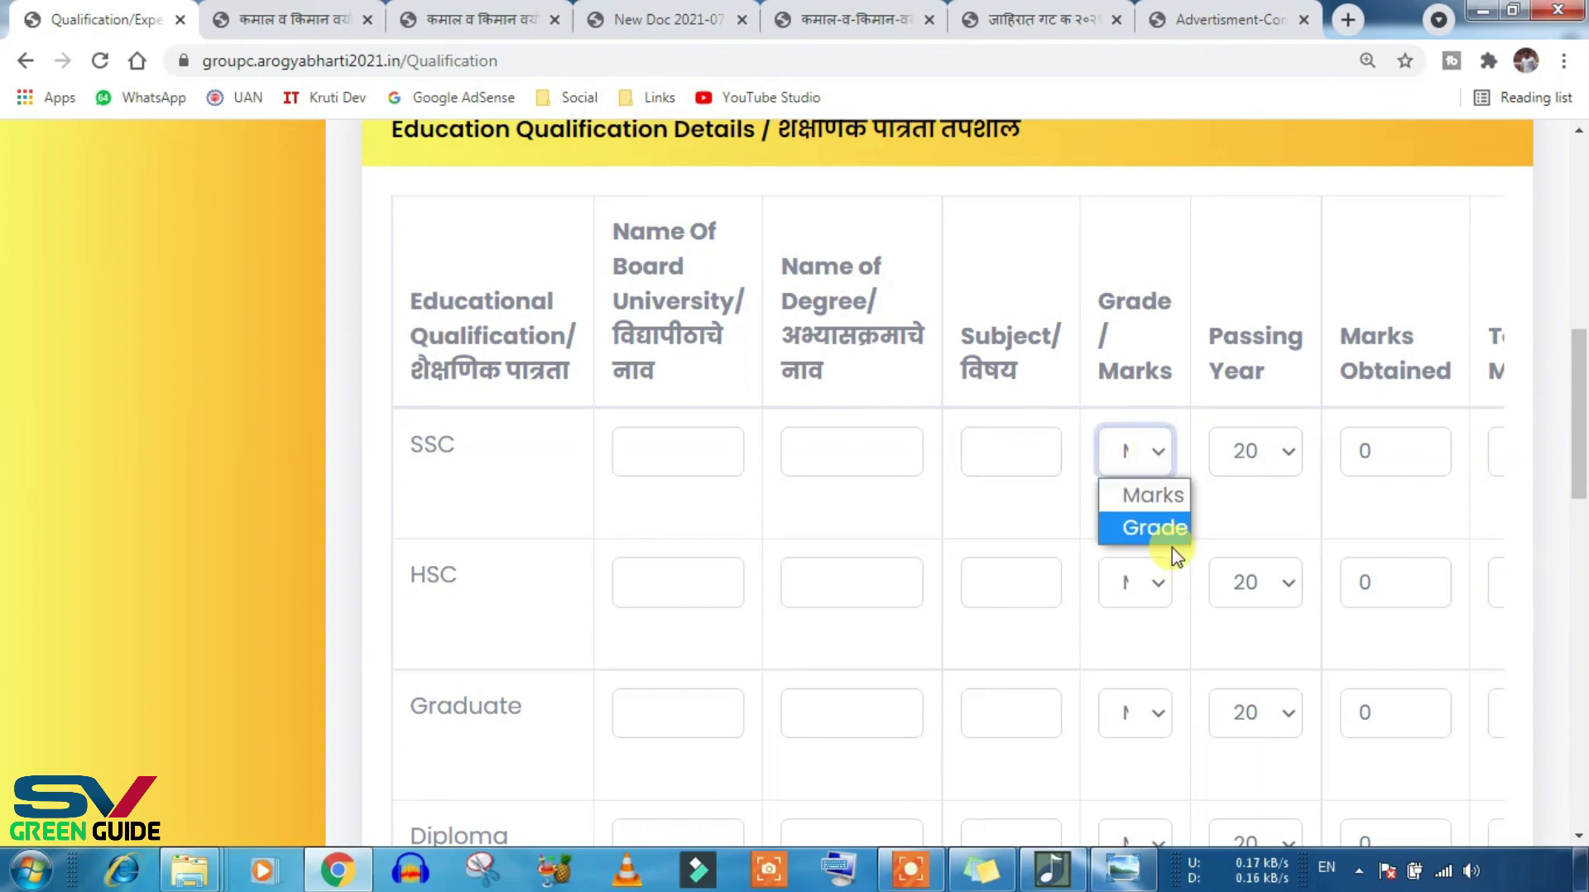
click(1158, 530)
click(1144, 455)
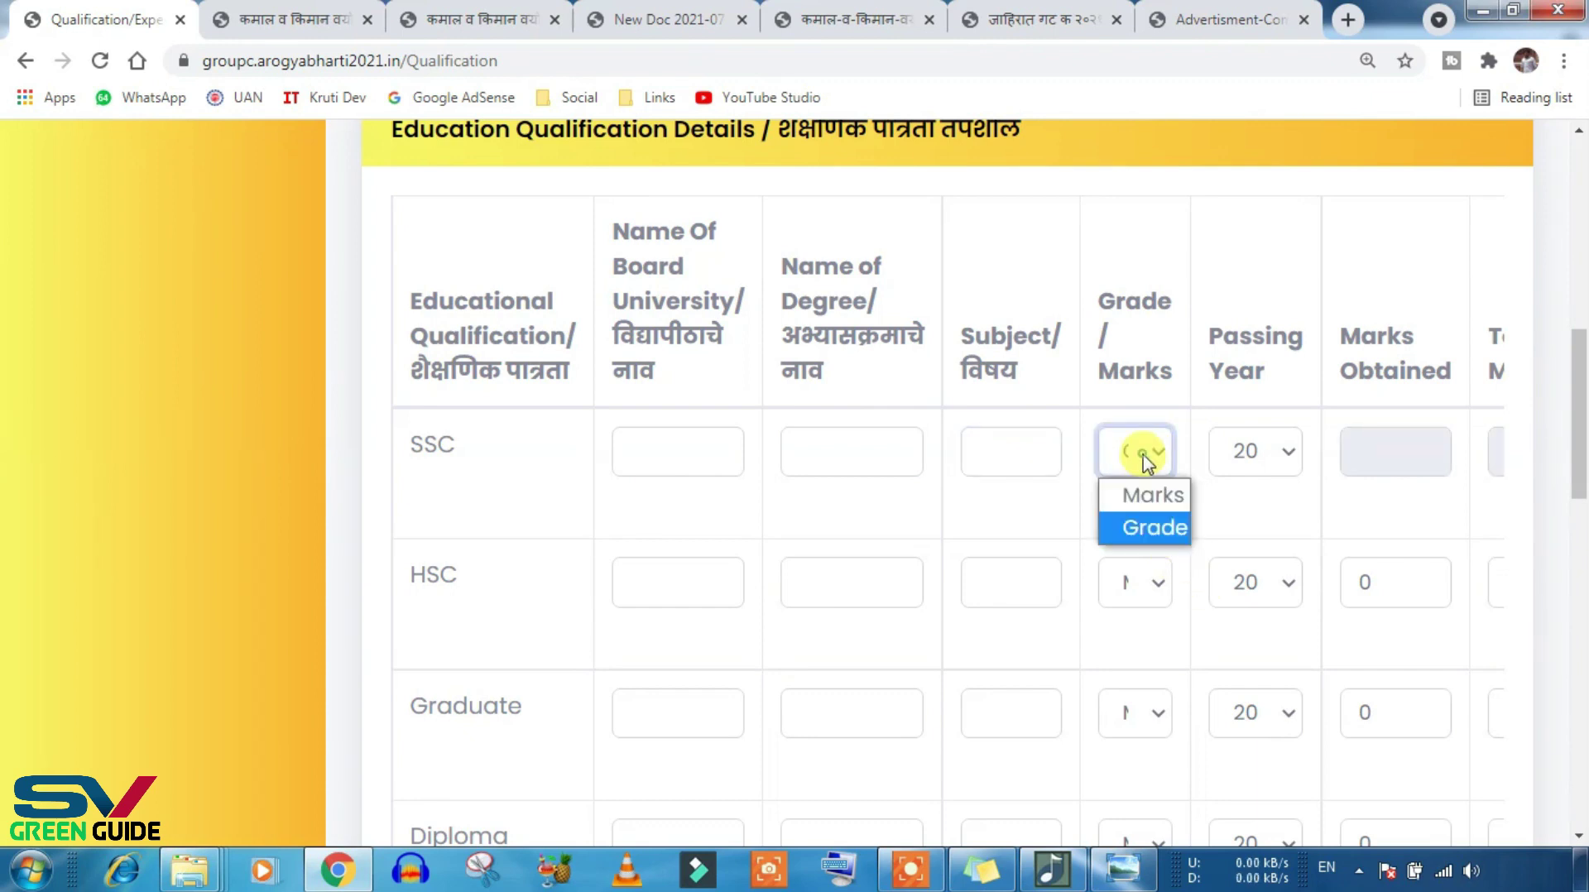
click(1159, 516)
click(1147, 464)
click(1138, 496)
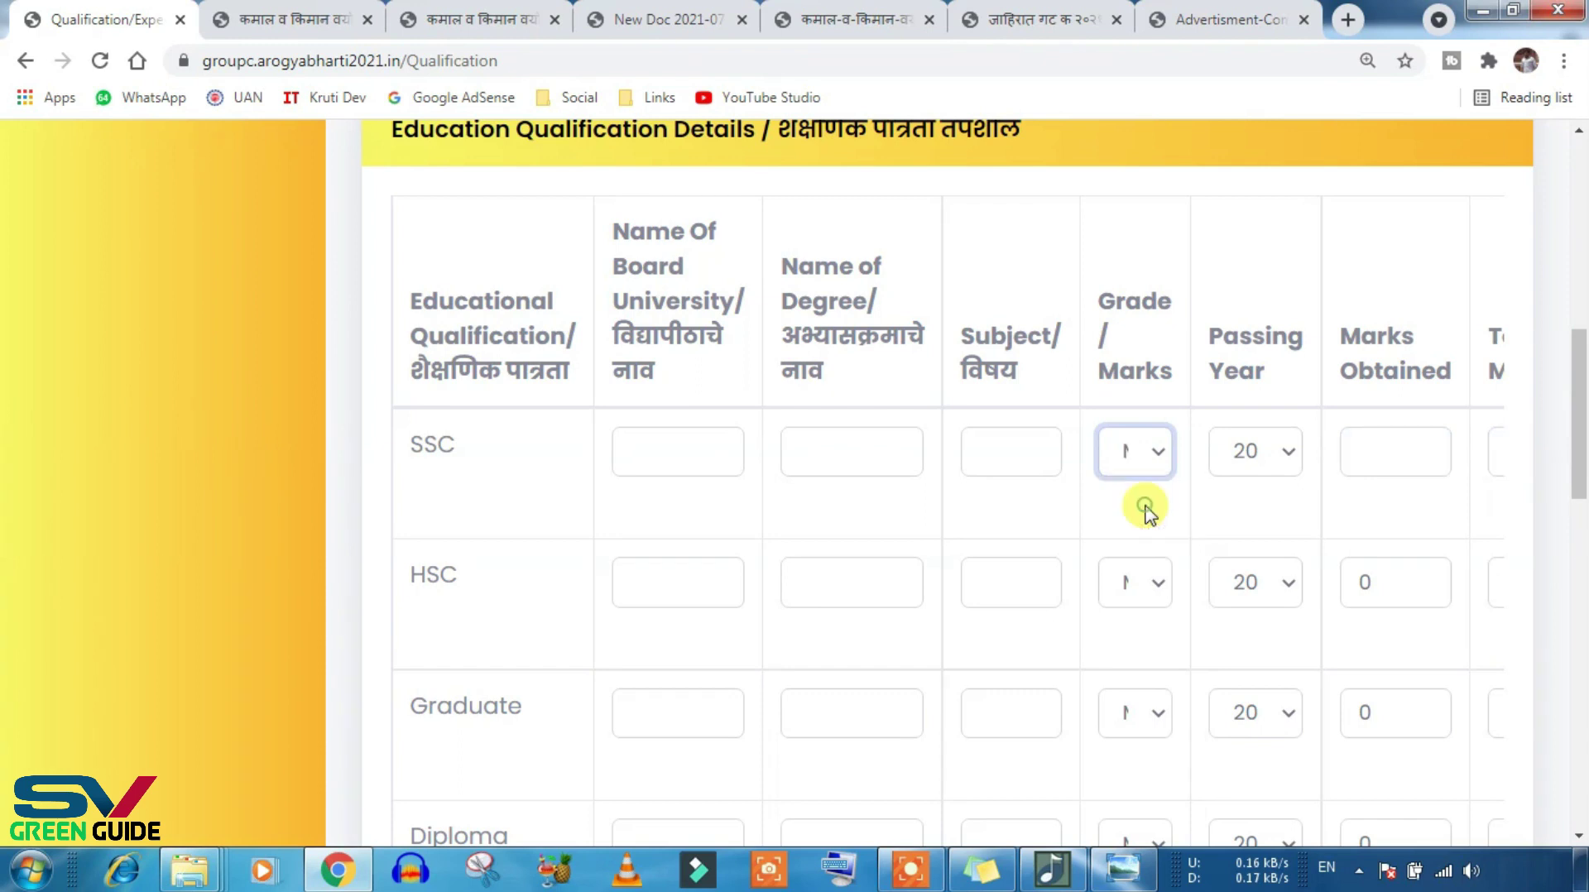
Step: Fill in the SSC row with board PUNE, the passing year, 426 marks obtained and 650 total marks
click(1303, 464)
click(1286, 460)
click(1361, 451)
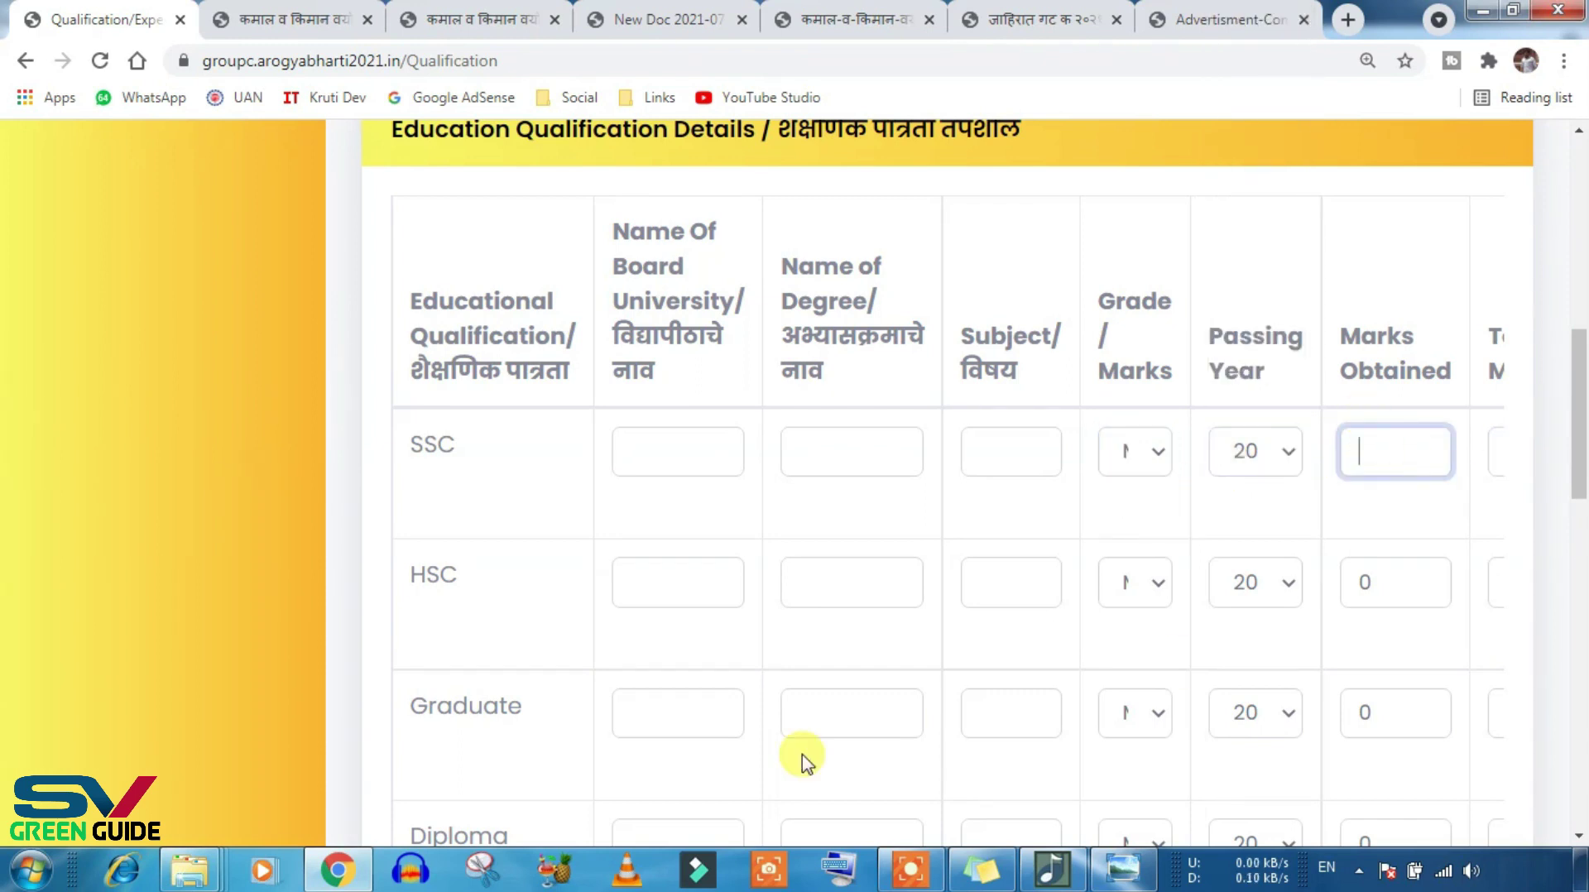
key(ctrl+minus)
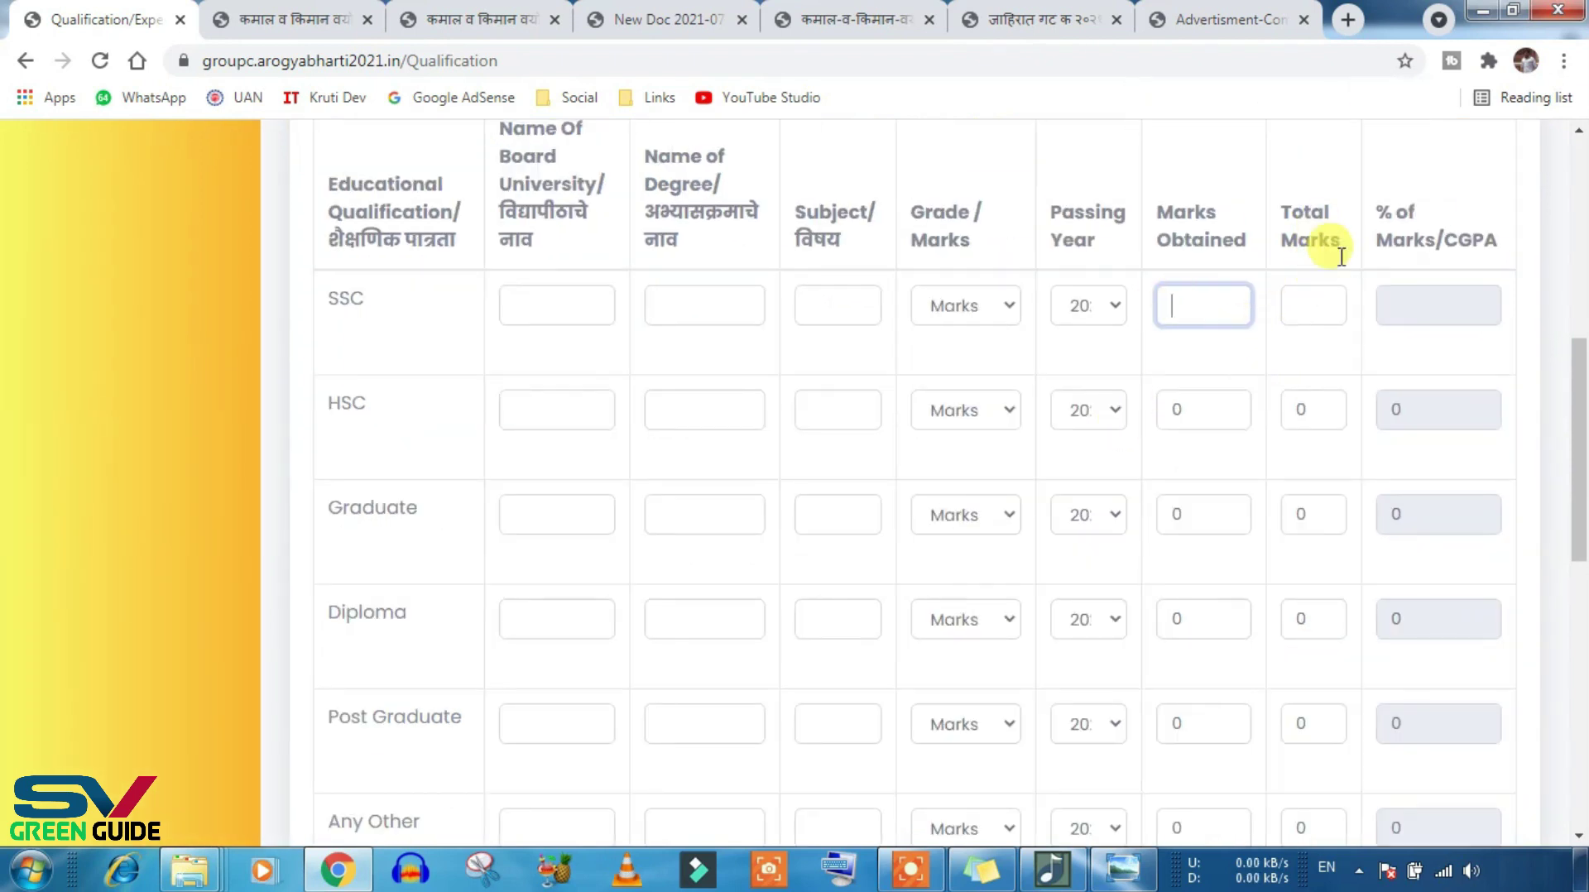
click(1321, 289)
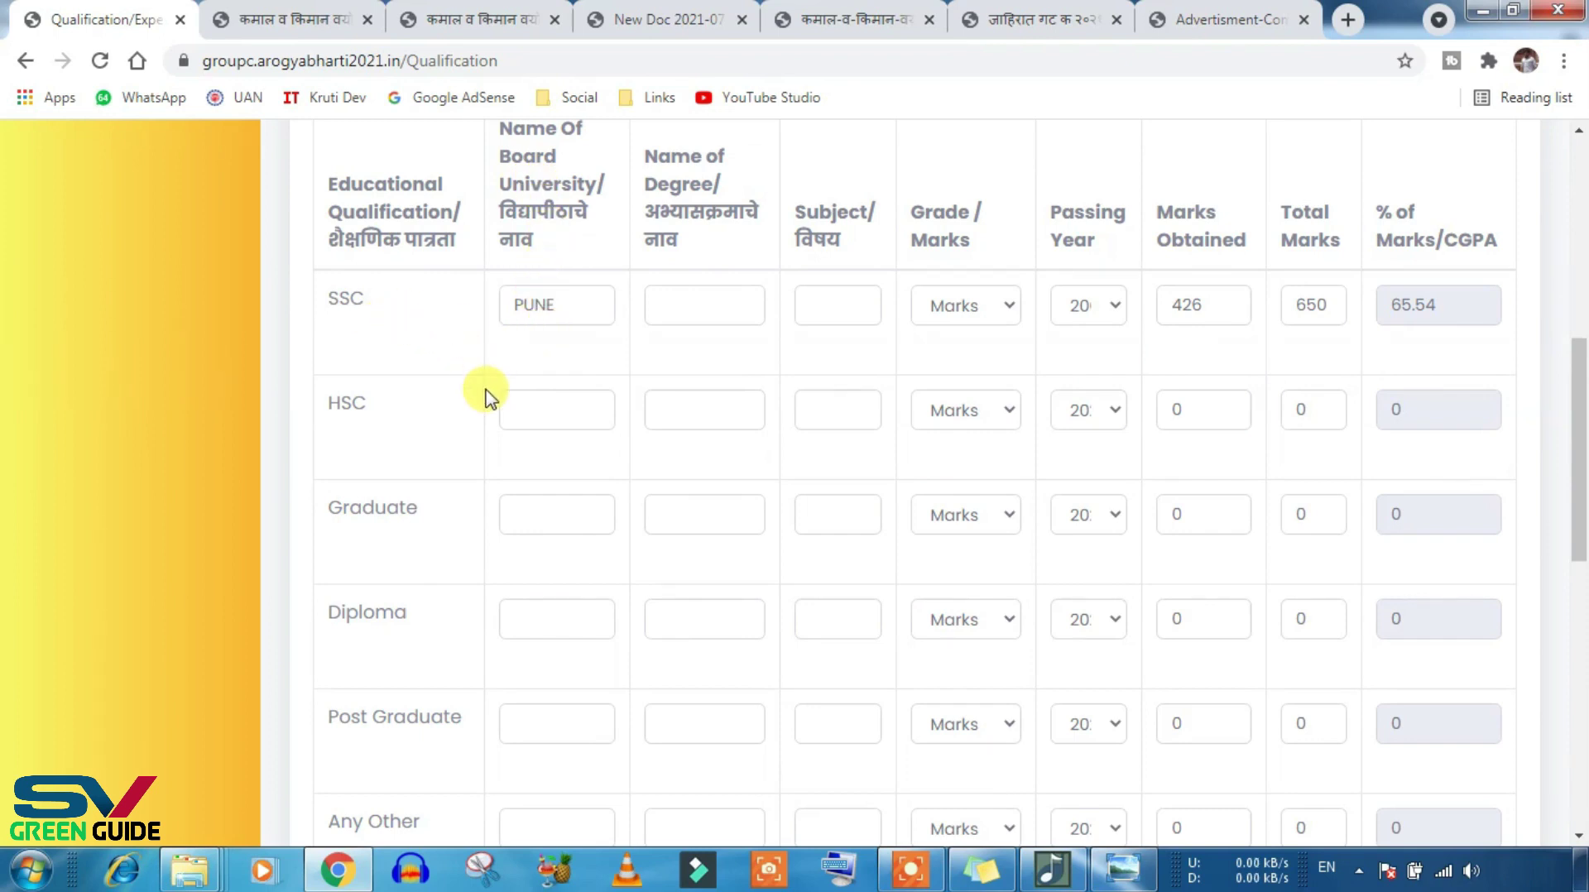
Step: Examine the degree, subject and grade/marks fields of the SSC and HSC rows and the remaining qualification rows
click(727, 328)
click(712, 404)
click(728, 299)
click(829, 303)
click(837, 402)
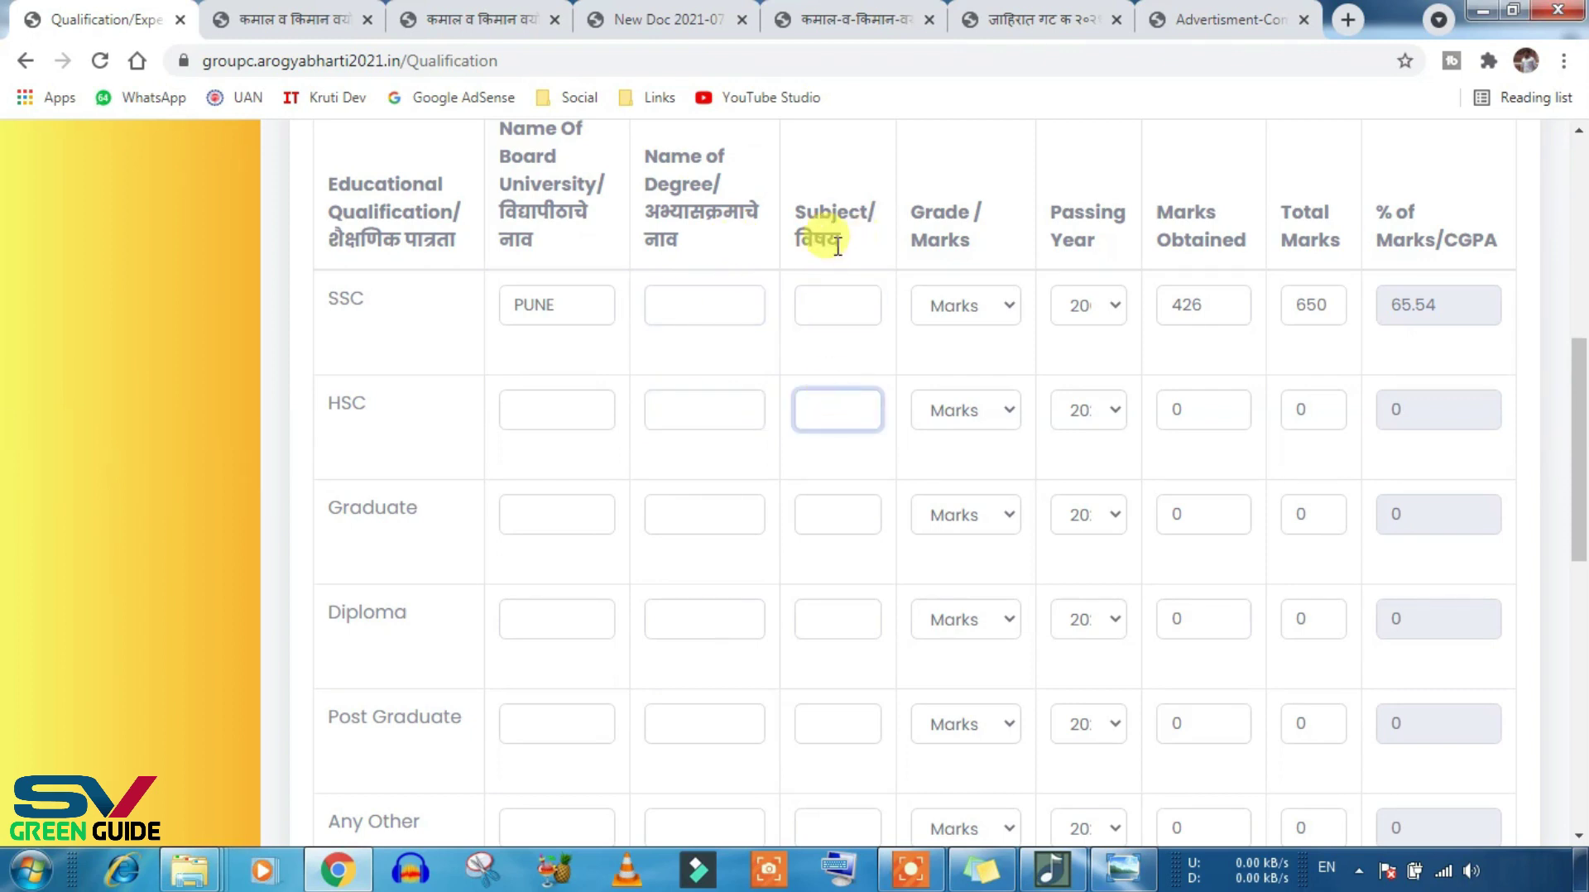
click(716, 308)
click(802, 375)
click(852, 306)
click(989, 314)
click(983, 309)
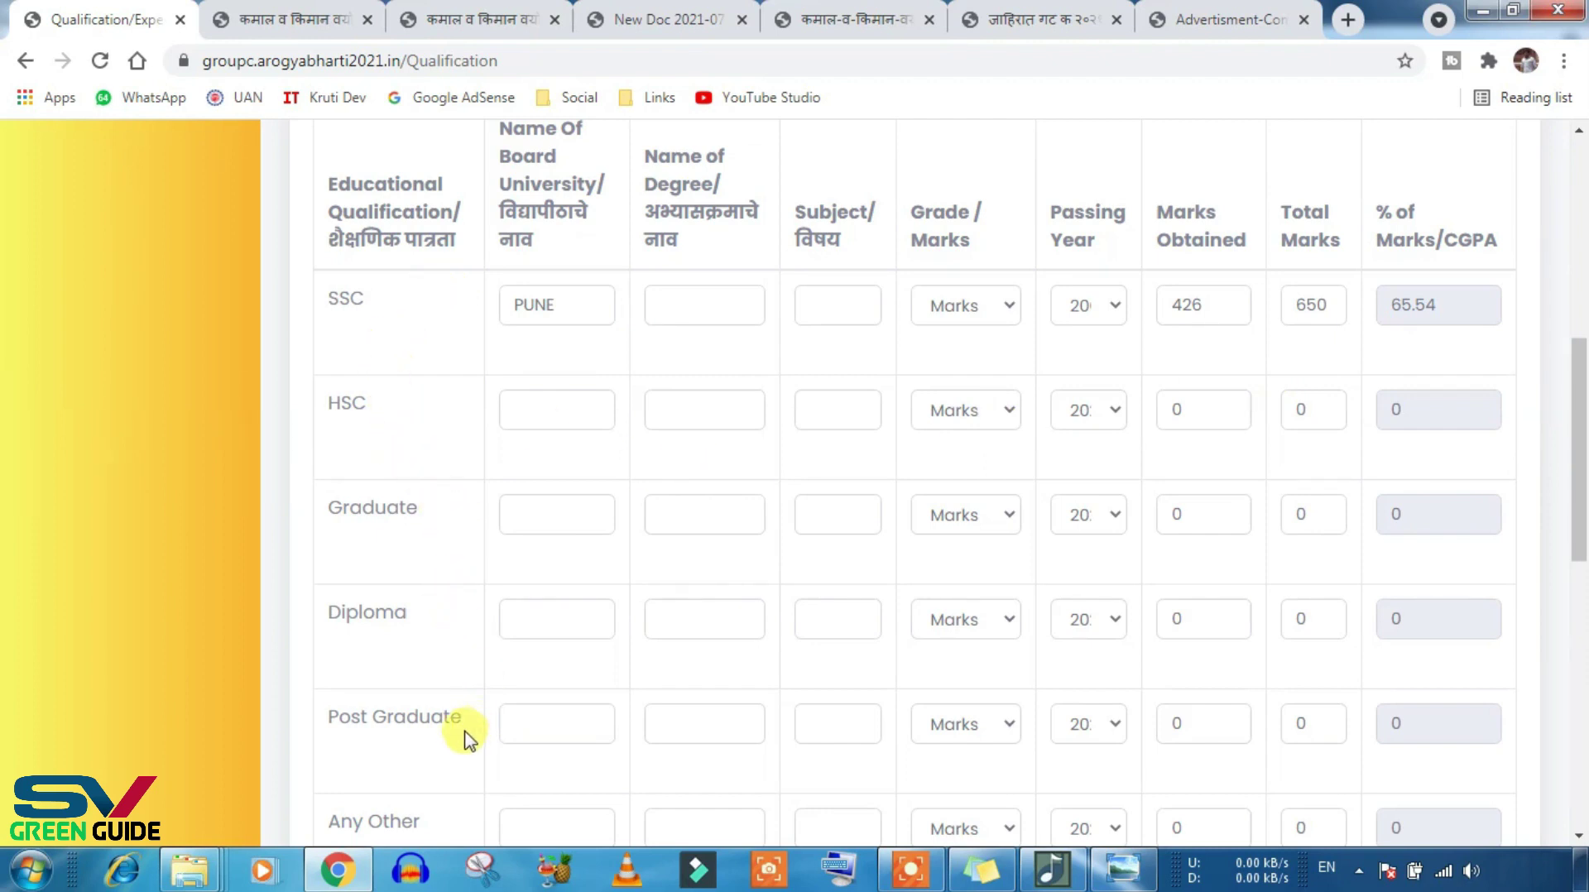
scroll(489, 766, down, 1)
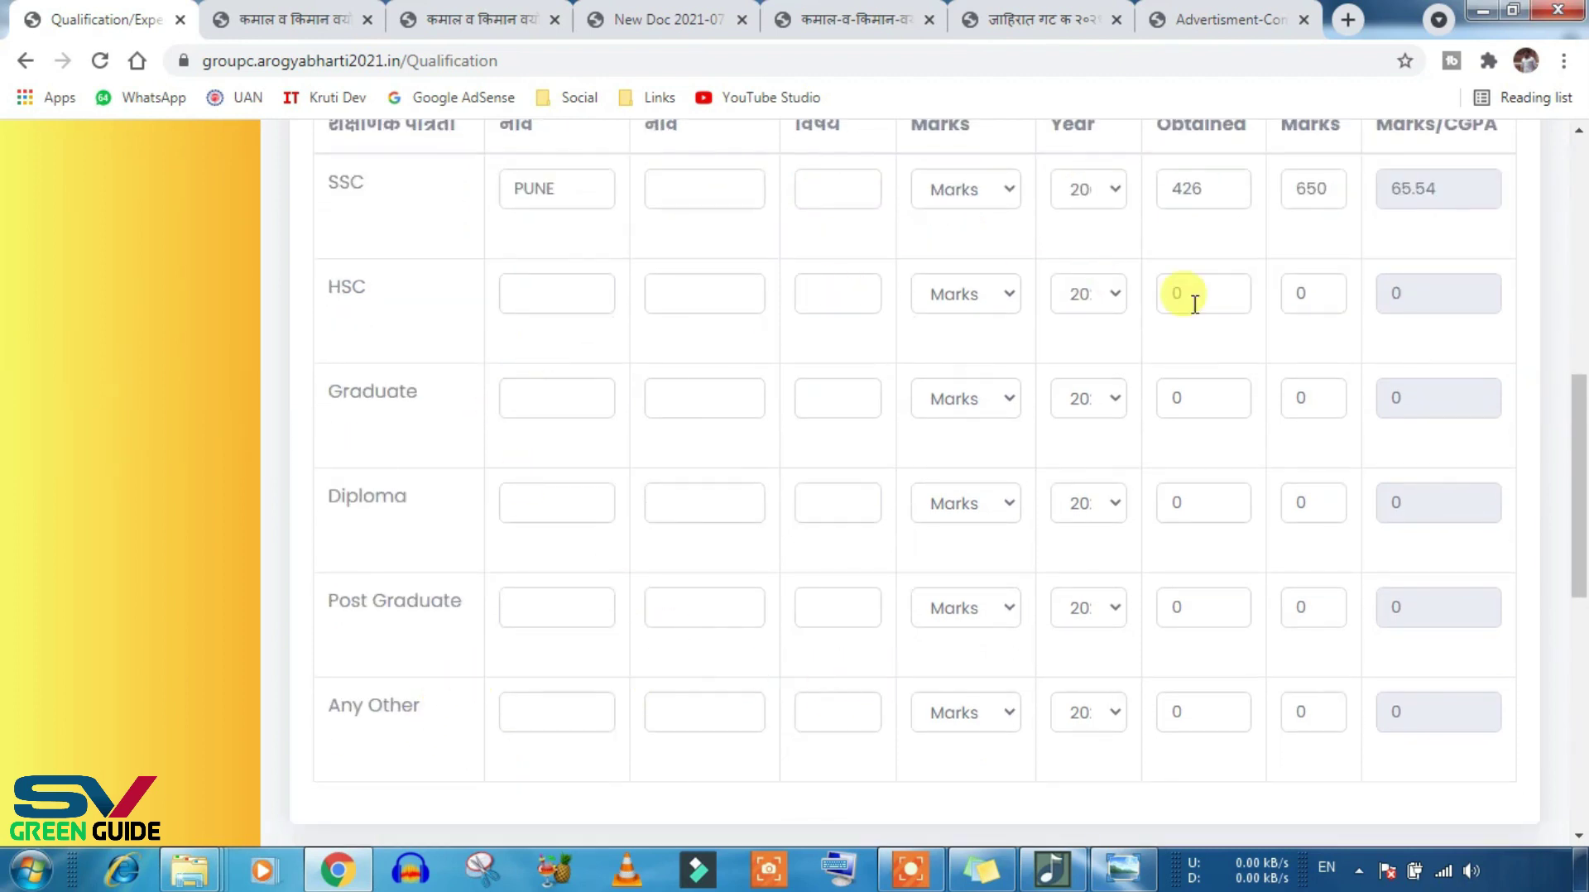
scroll(712, 554, up, 1)
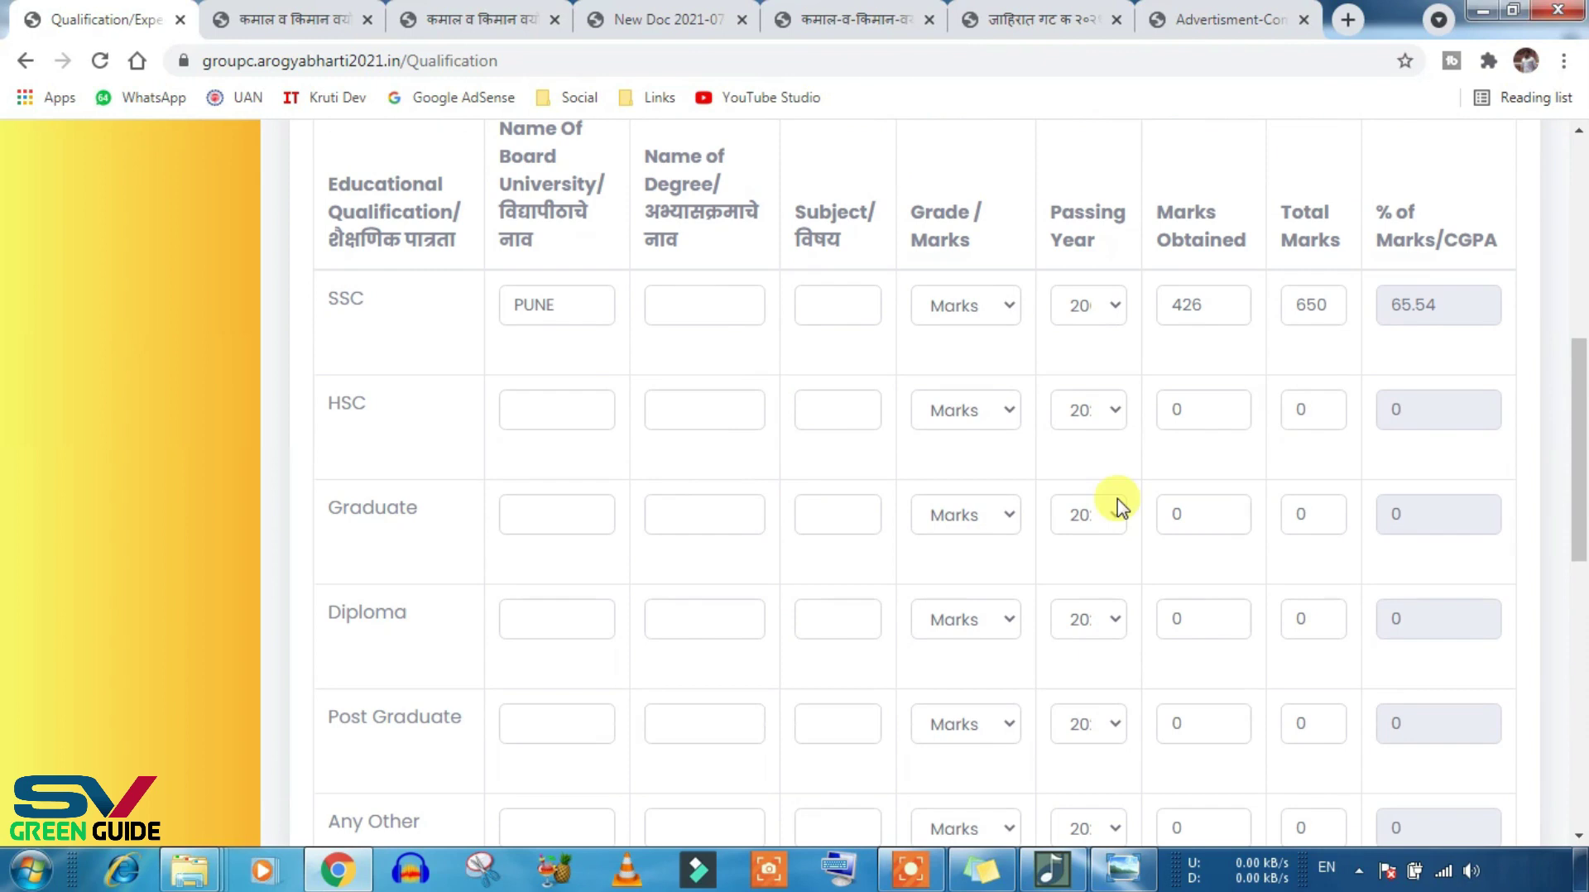
Step: Examine the Experience Details section, including its Name of Office and Appointing Authority fields
scroll(1159, 514, down, 5)
scroll(1163, 530, down, 3)
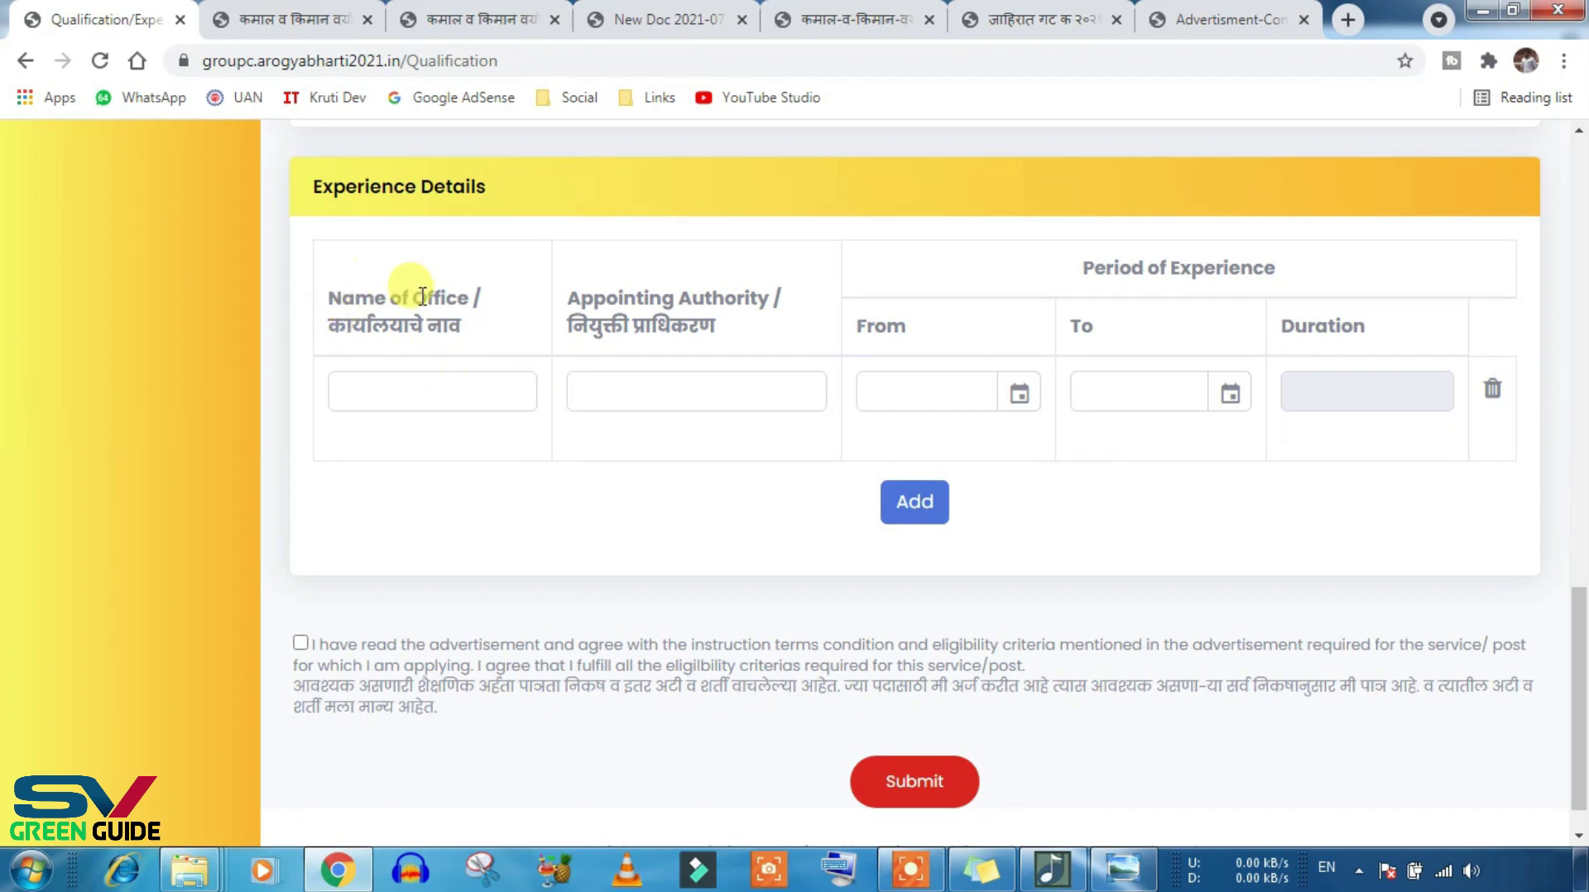
click(396, 393)
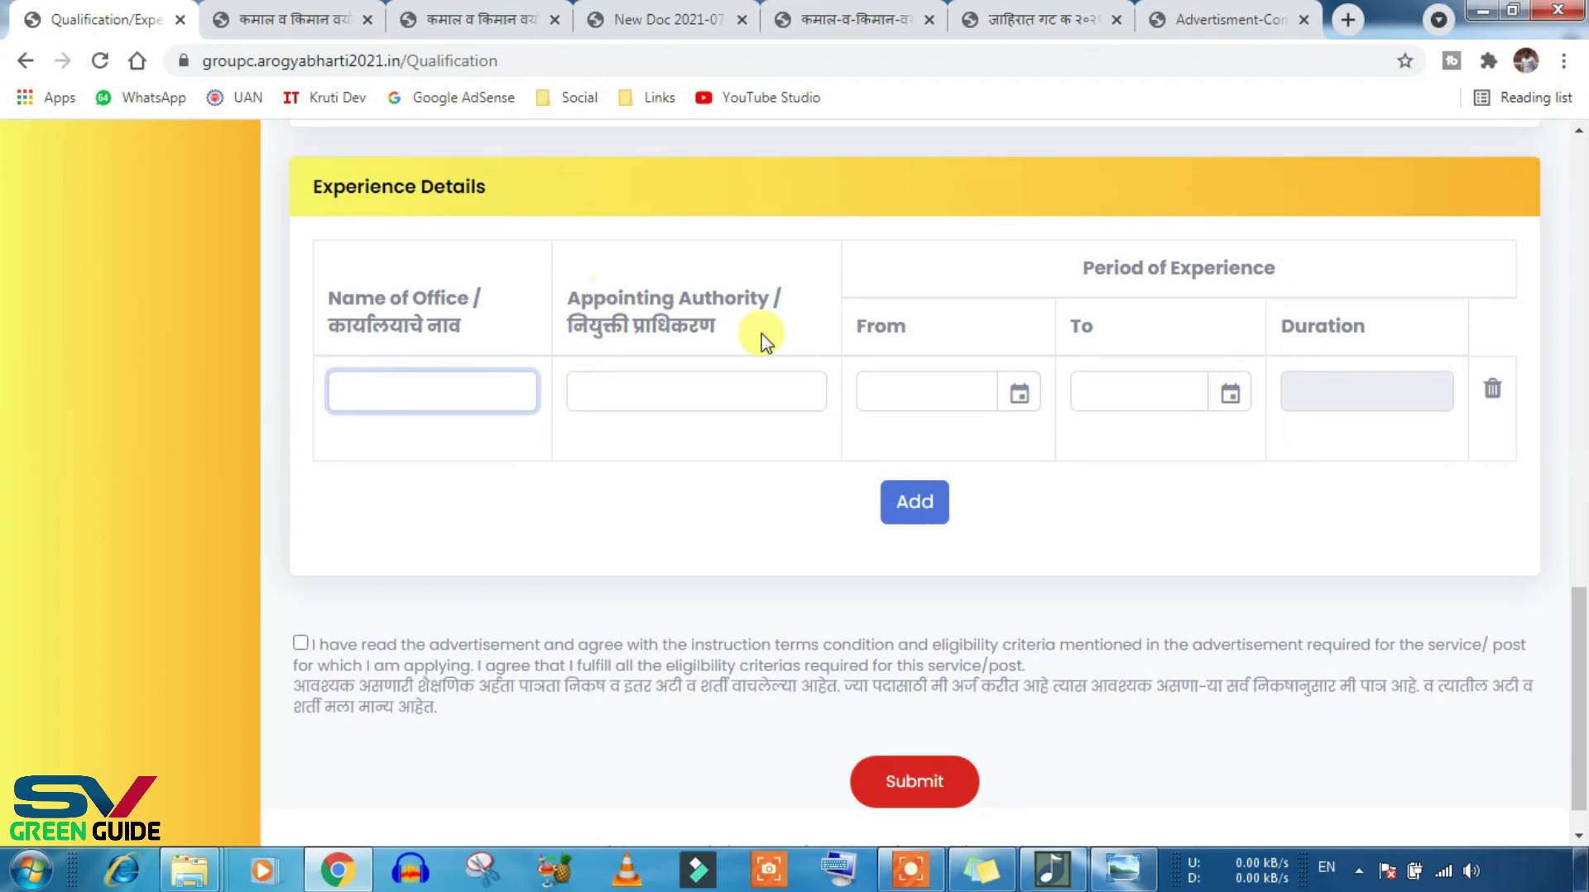
click(638, 377)
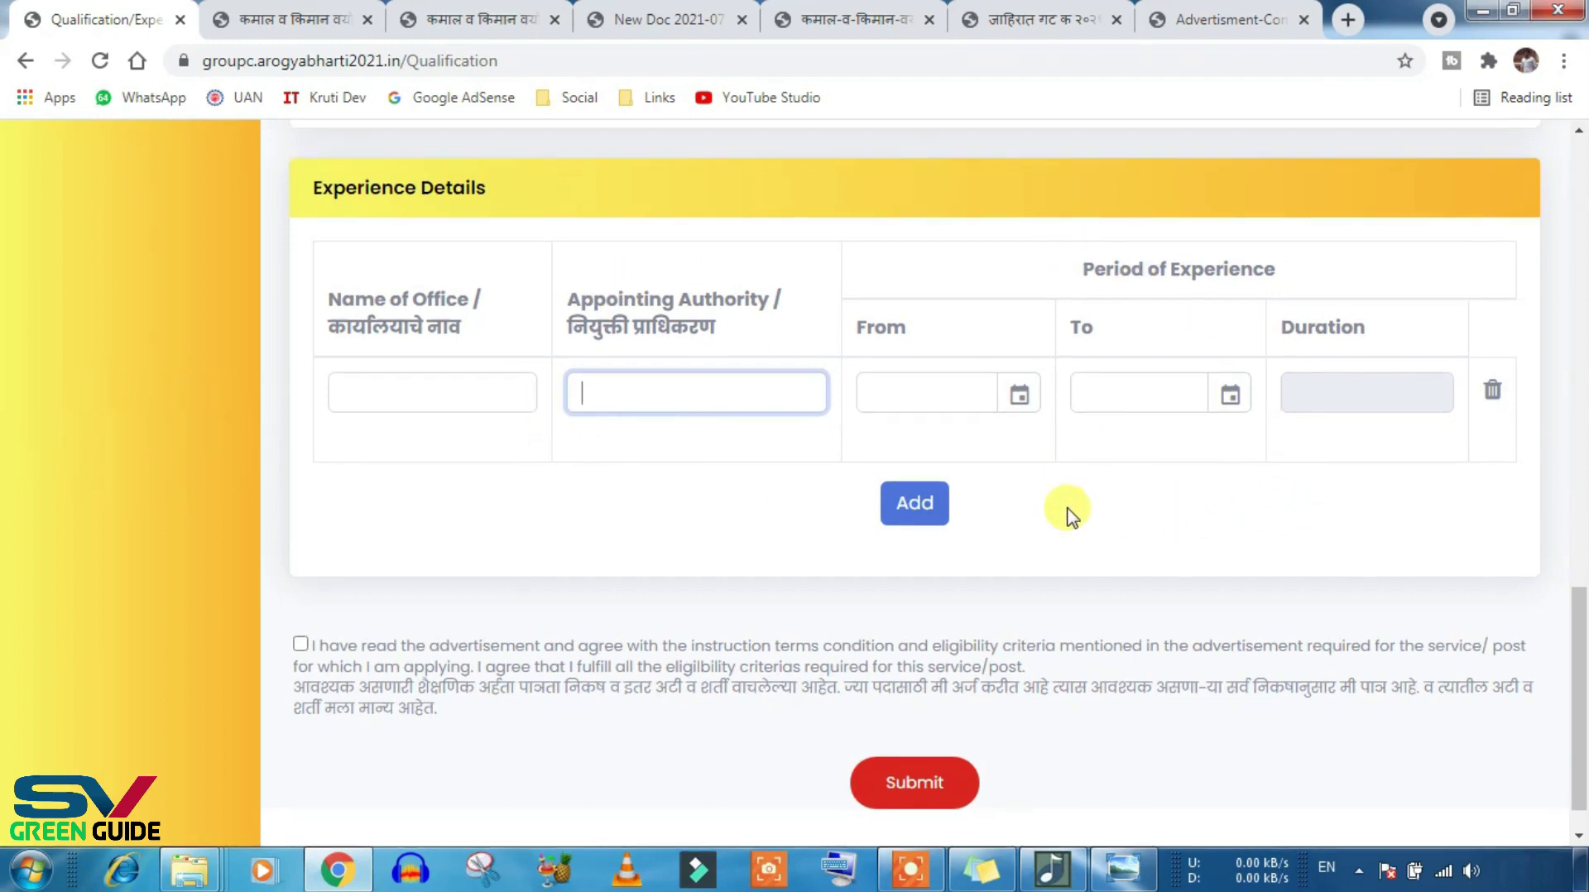
Step: Accept the declaration on eligibility criteria and submit the Academic Details with the experience row left empty
scroll(1064, 514, up, 3)
scroll(1153, 472, down, 3)
scroll(1154, 506, up, 5)
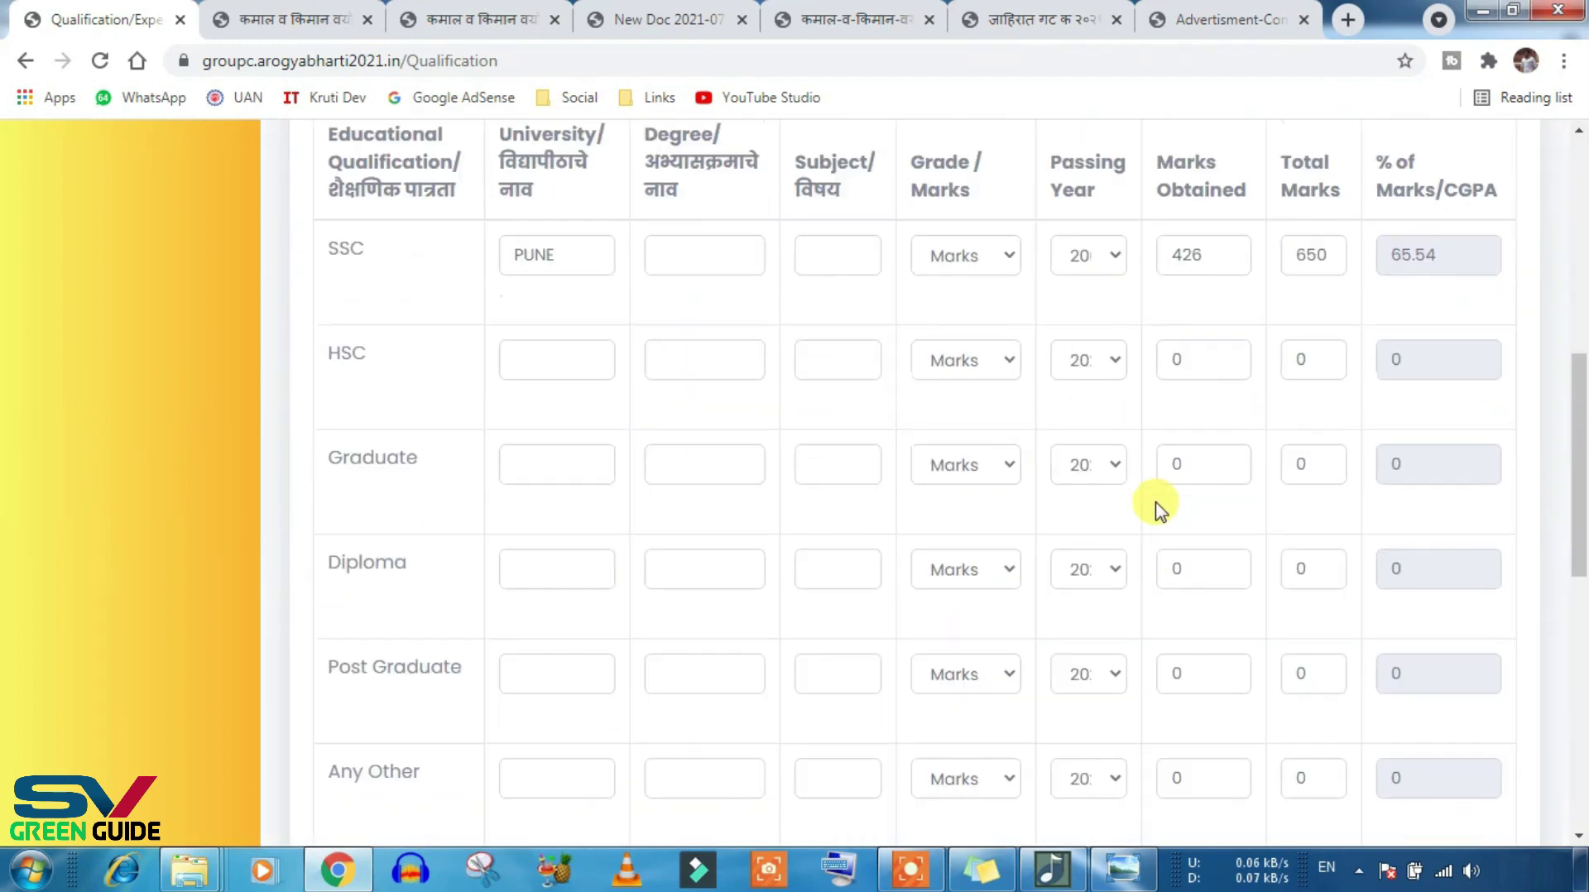
scroll(1154, 507, down, 5)
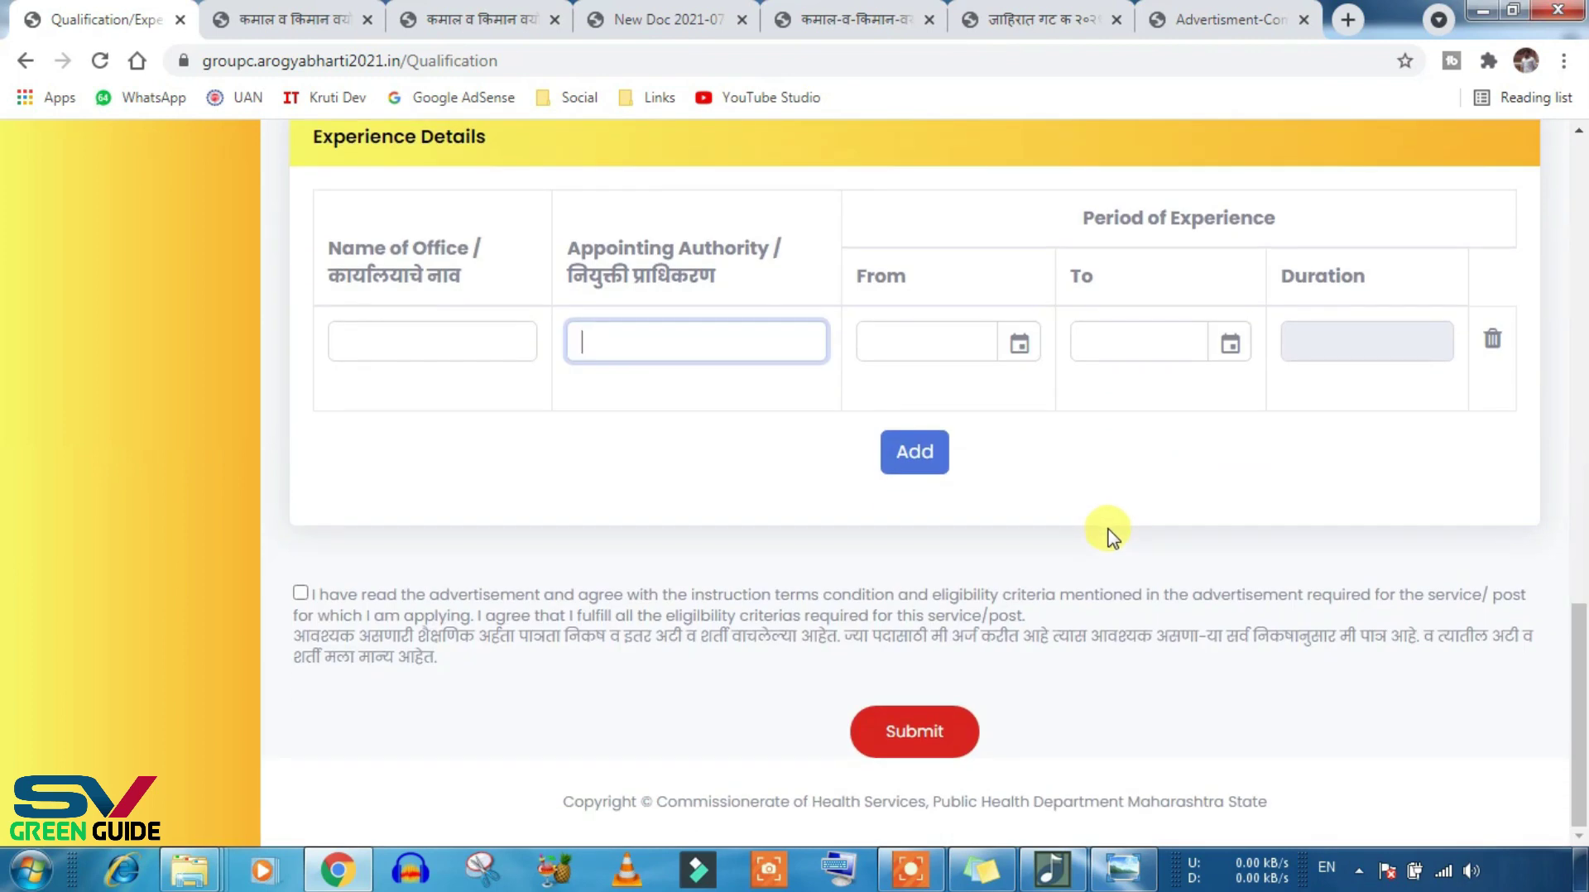
click(1145, 507)
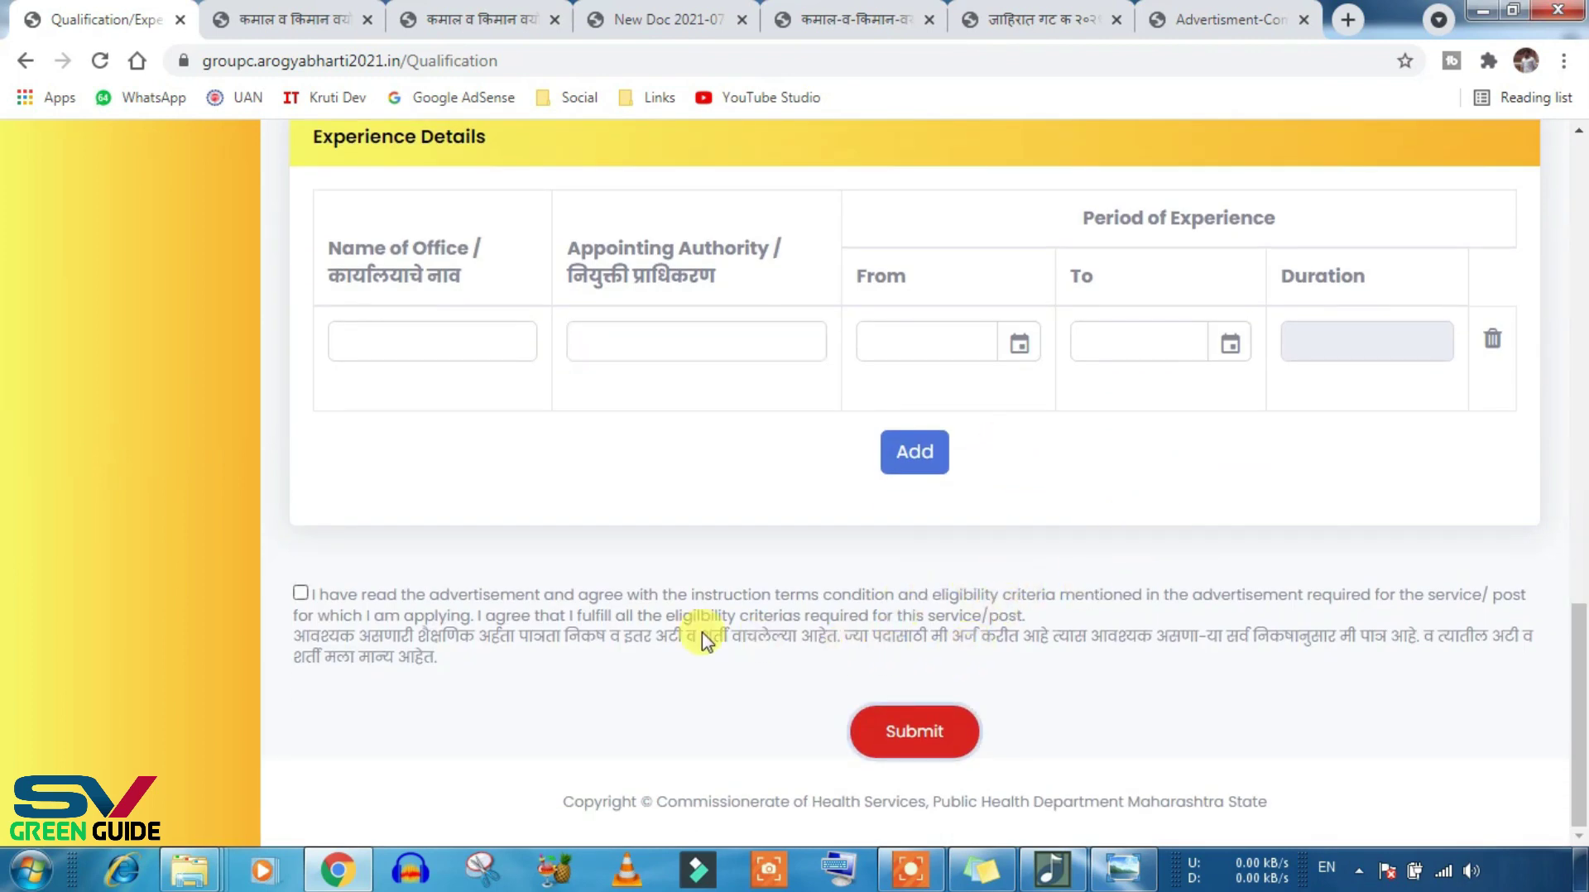
click(300, 592)
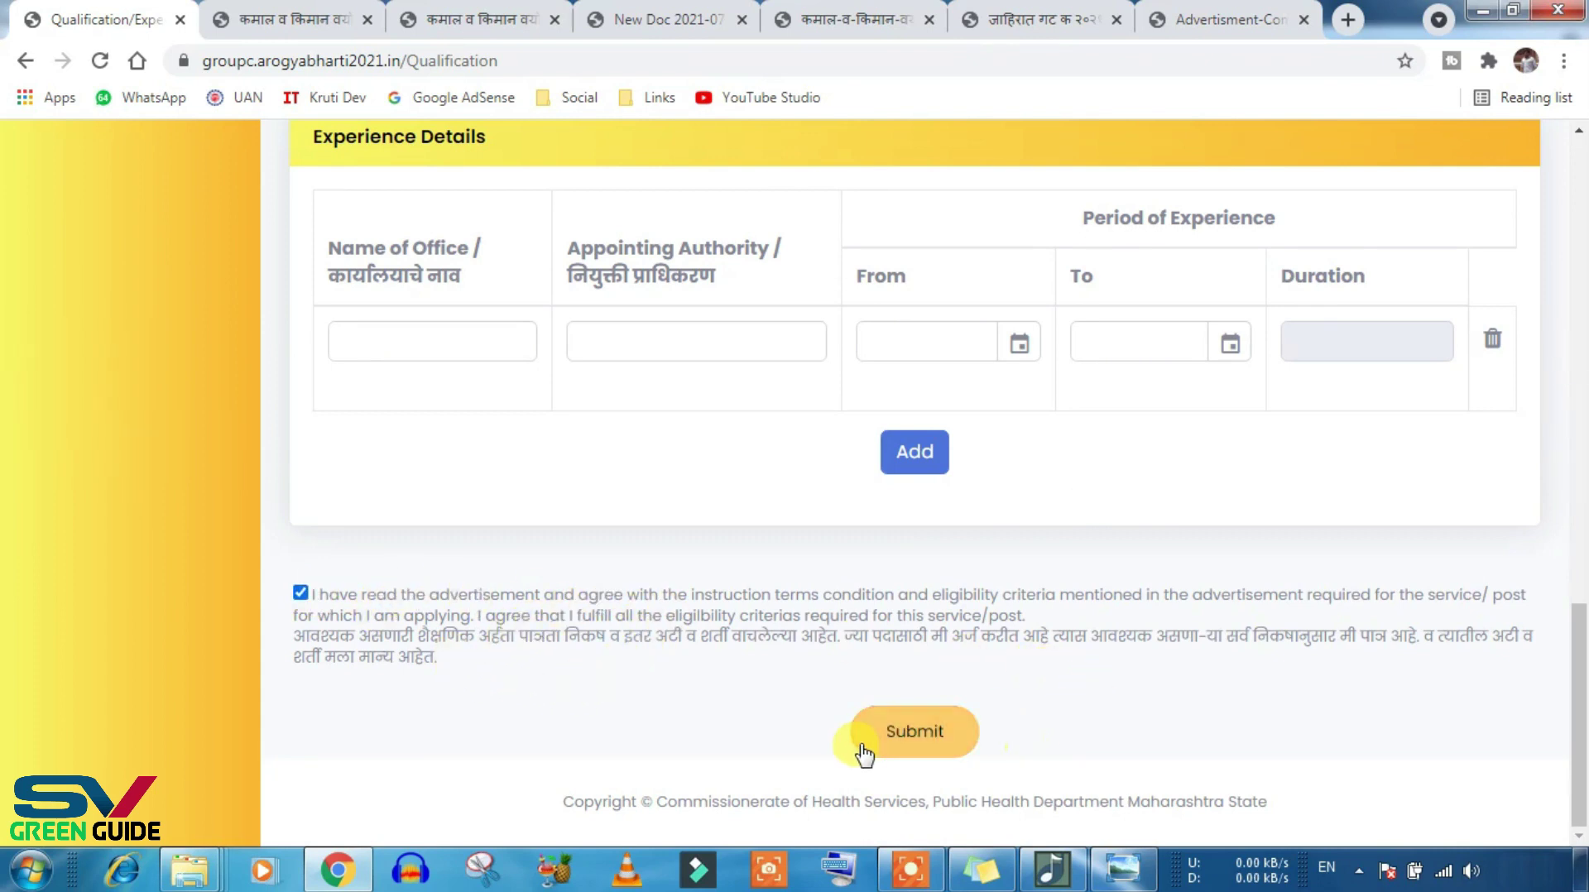
click(952, 737)
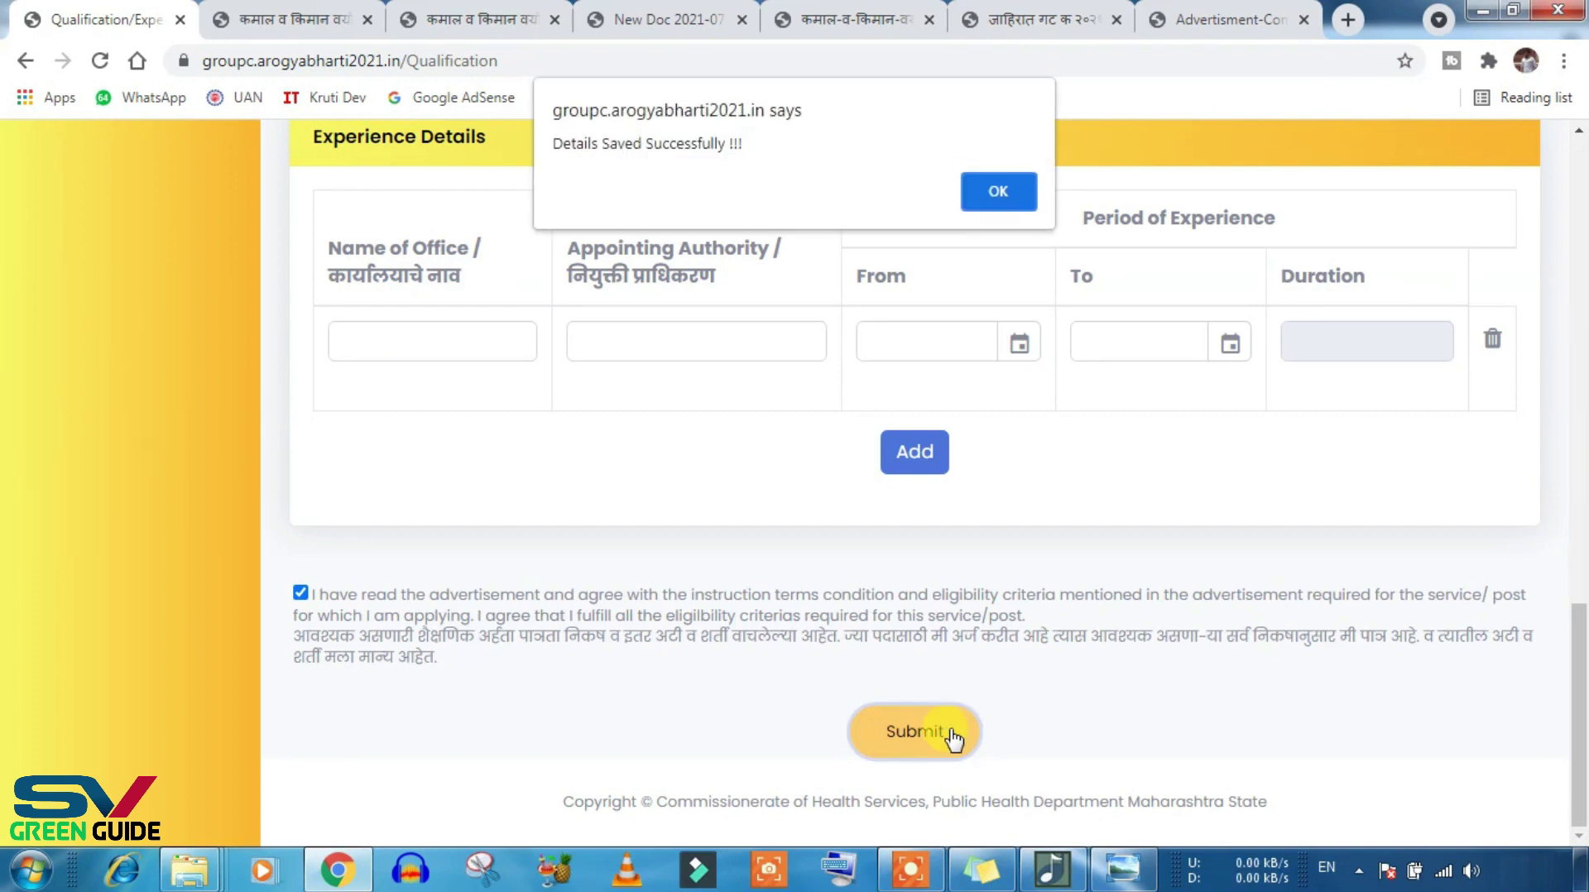
click(999, 191)
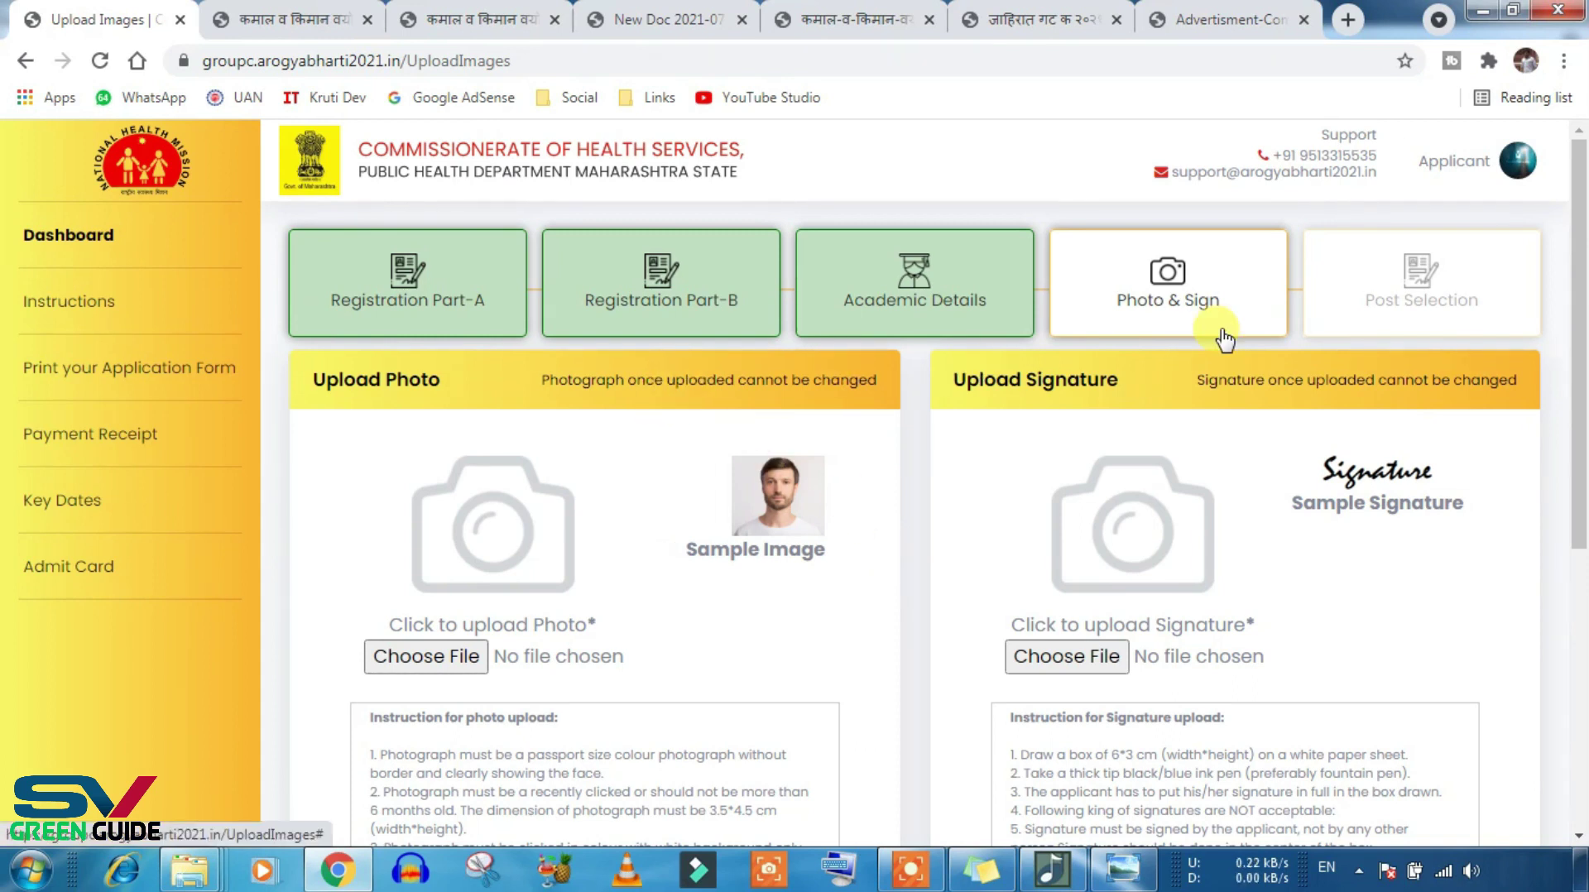
Step: Examine the photo and signature upload instructions, including the accepted file formats and the signature's image size limits
scroll(1222, 327, down, 1)
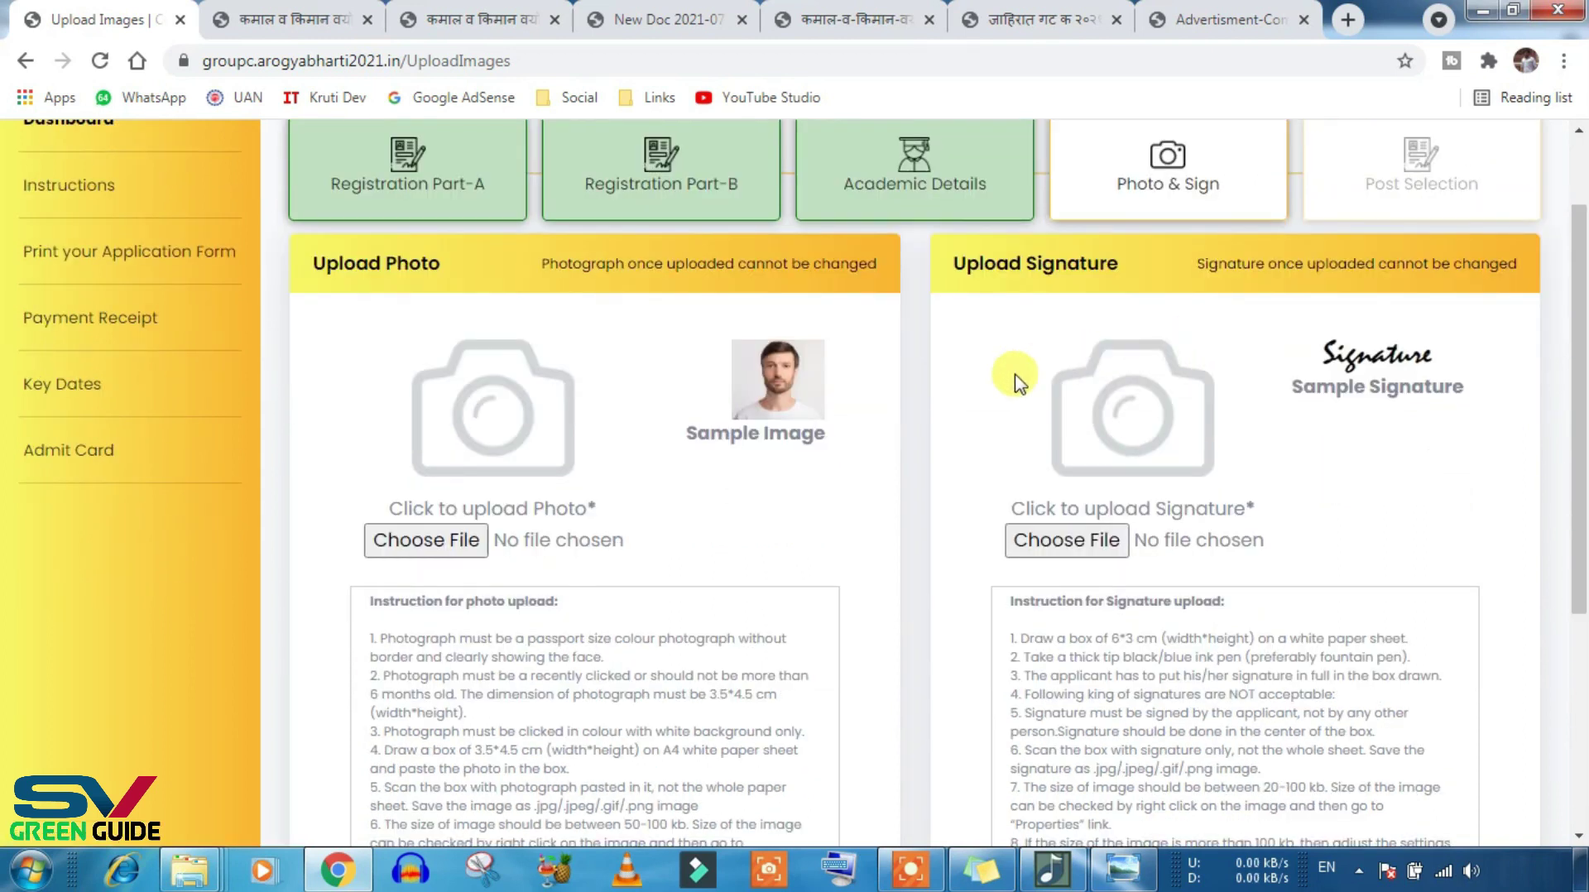
scroll(522, 571, down, 2)
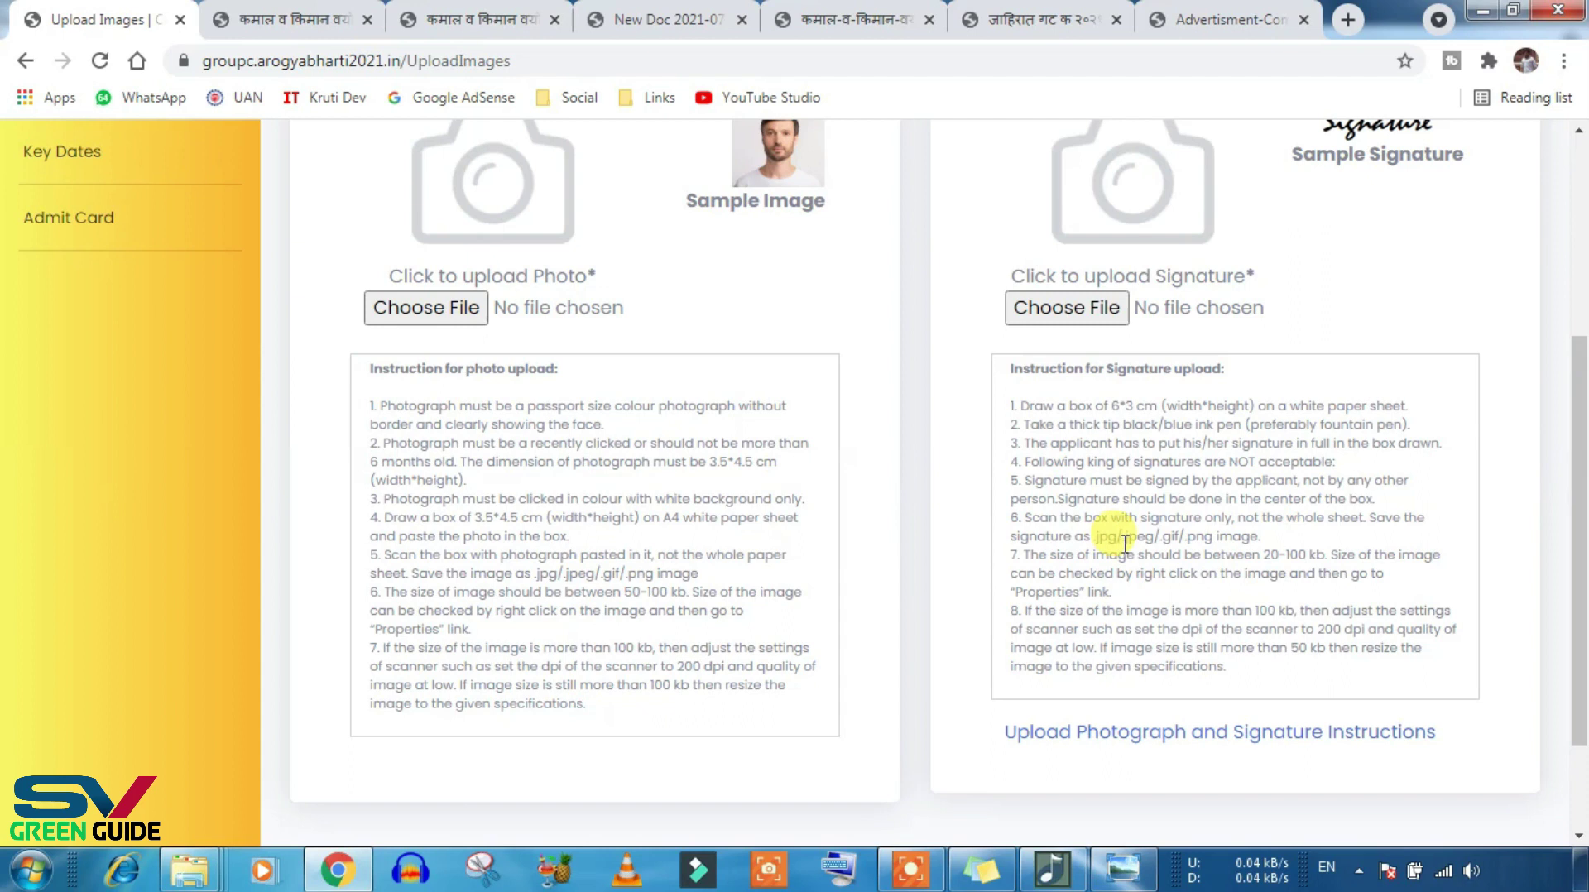
drag(1108, 536, 1243, 538)
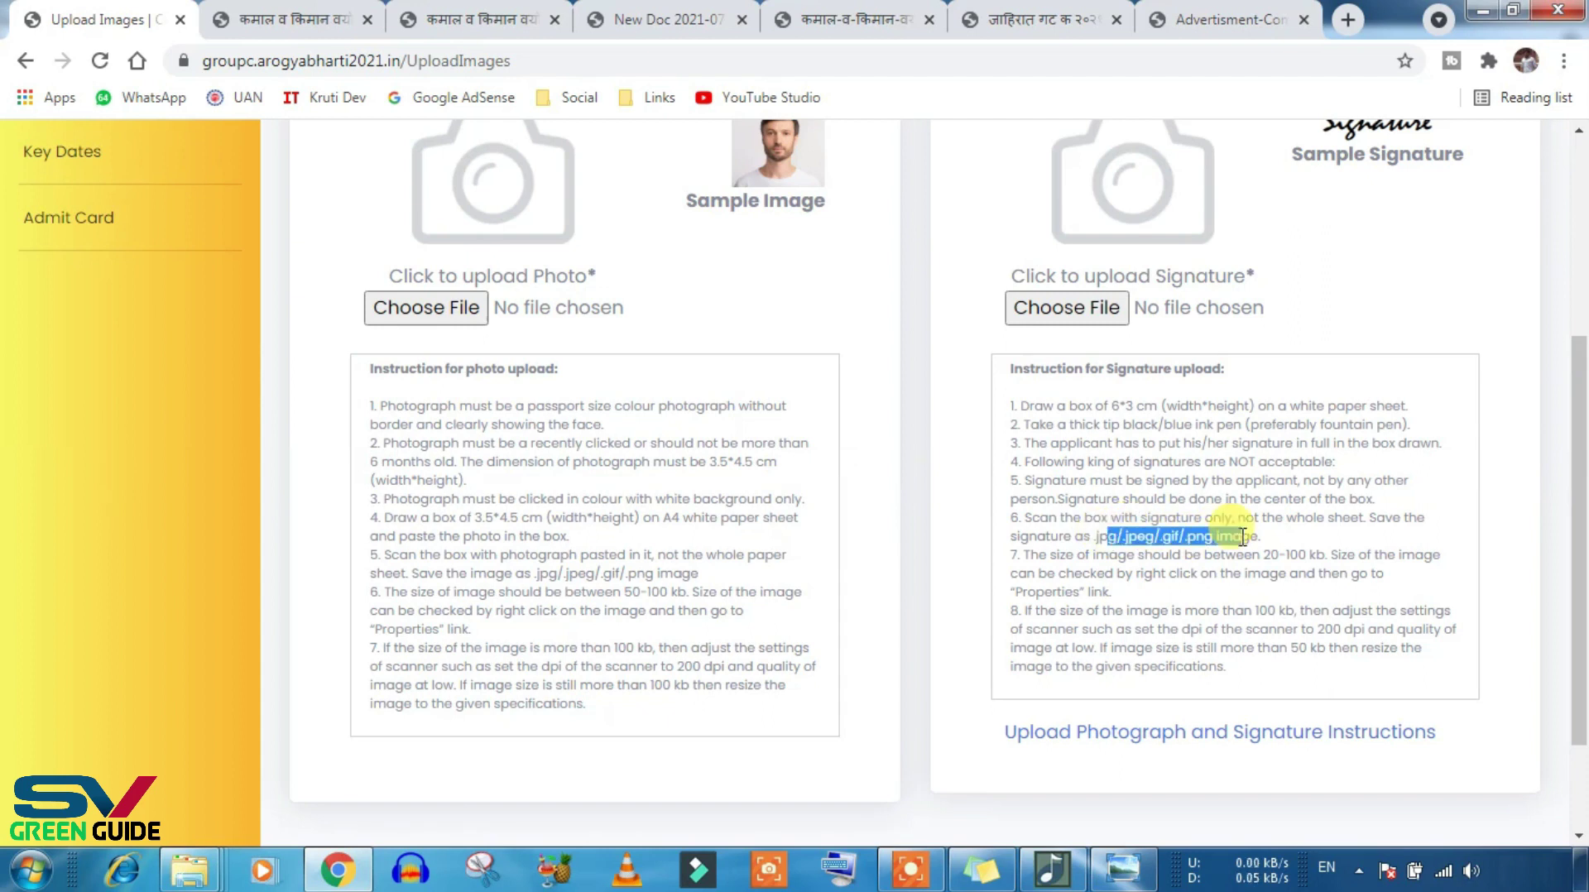
click(1200, 553)
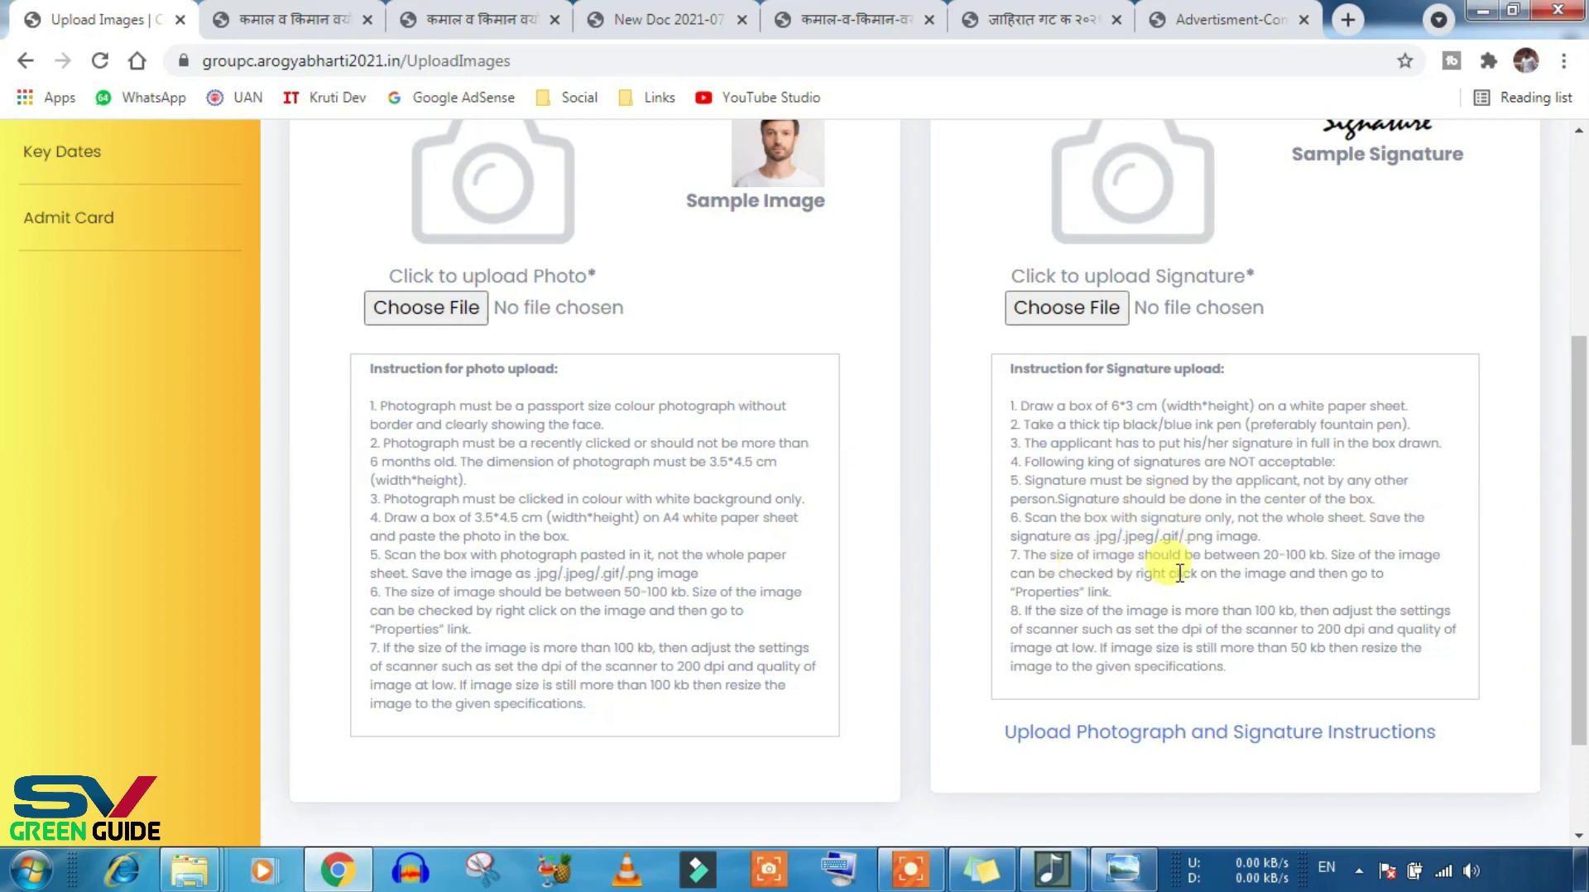
drag(1268, 552, 1332, 554)
click(1323, 557)
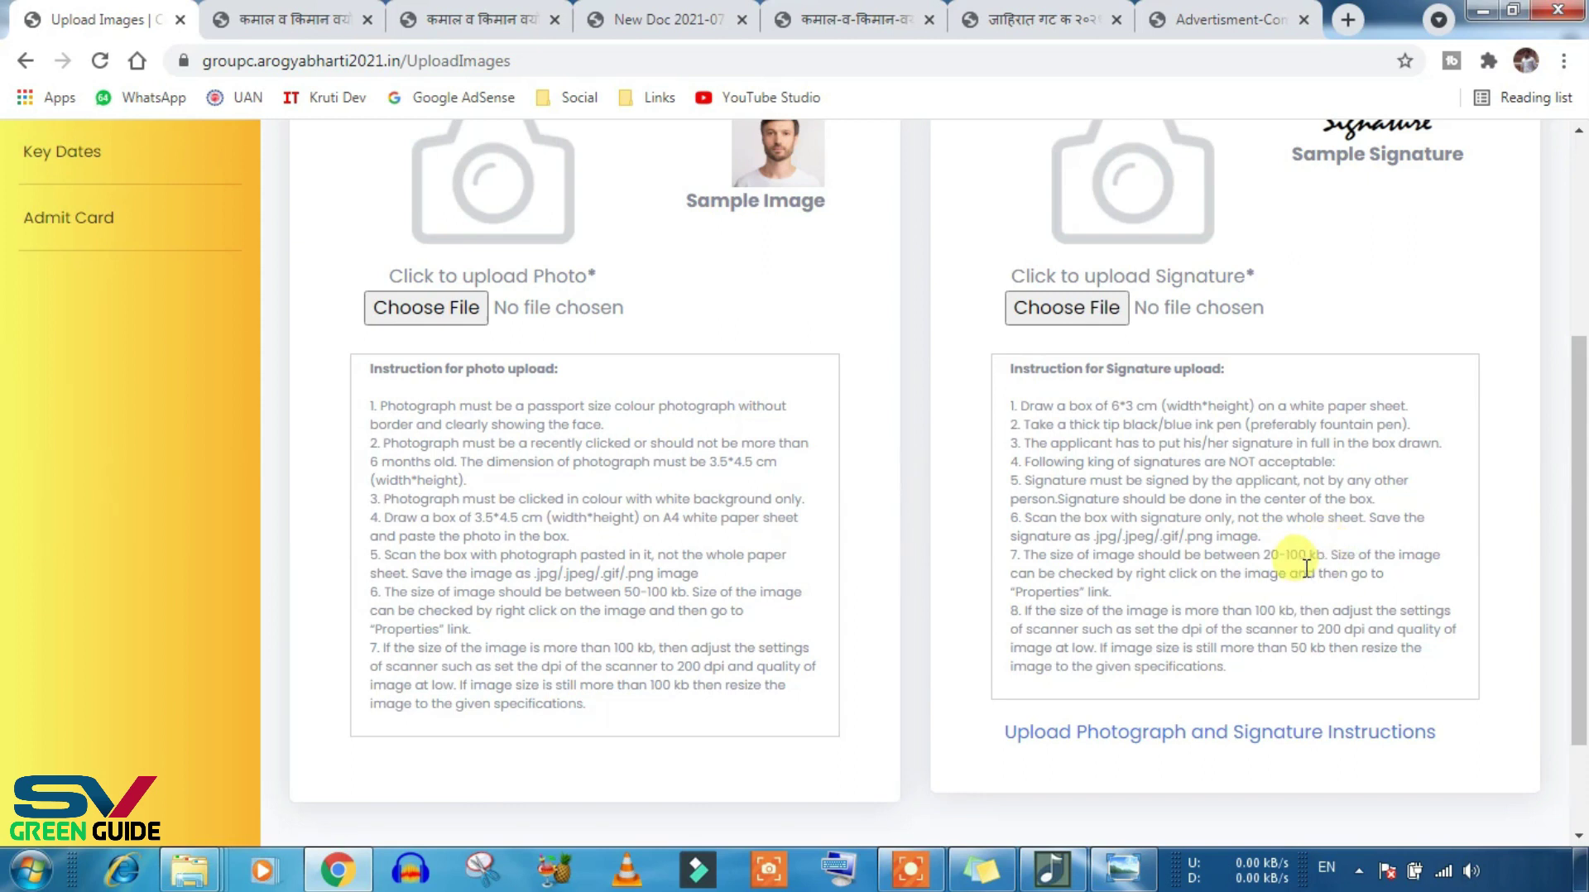
scroll(1306, 563, down, 2)
scroll(1305, 559, up, 3)
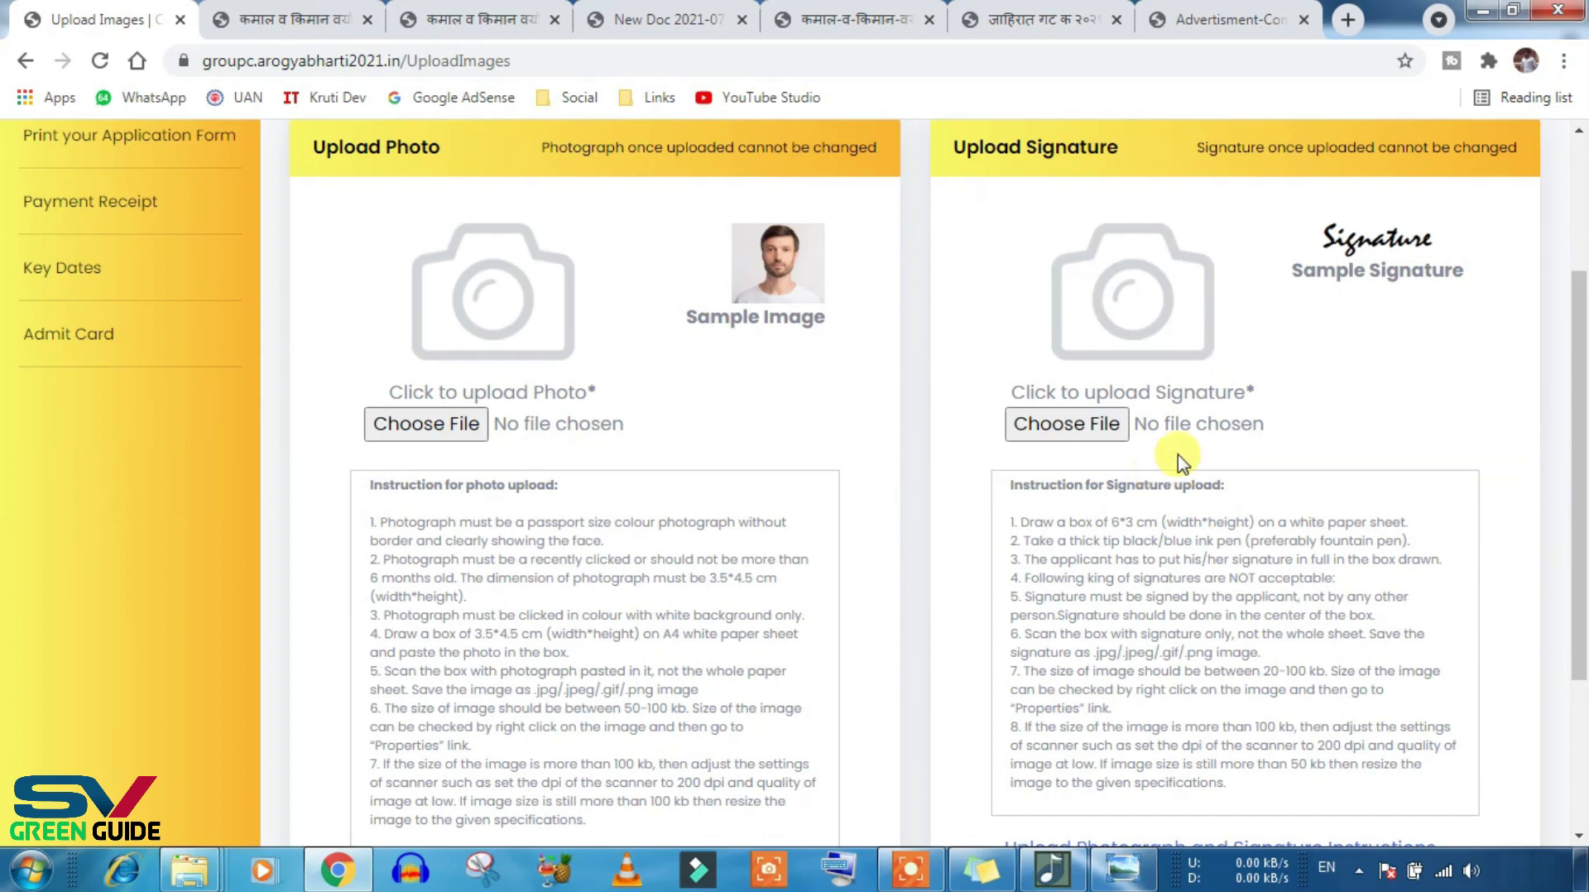
Step: Search the web for "image compressor" in a new tab, and return to the photo and signature upload page
click(1350, 19)
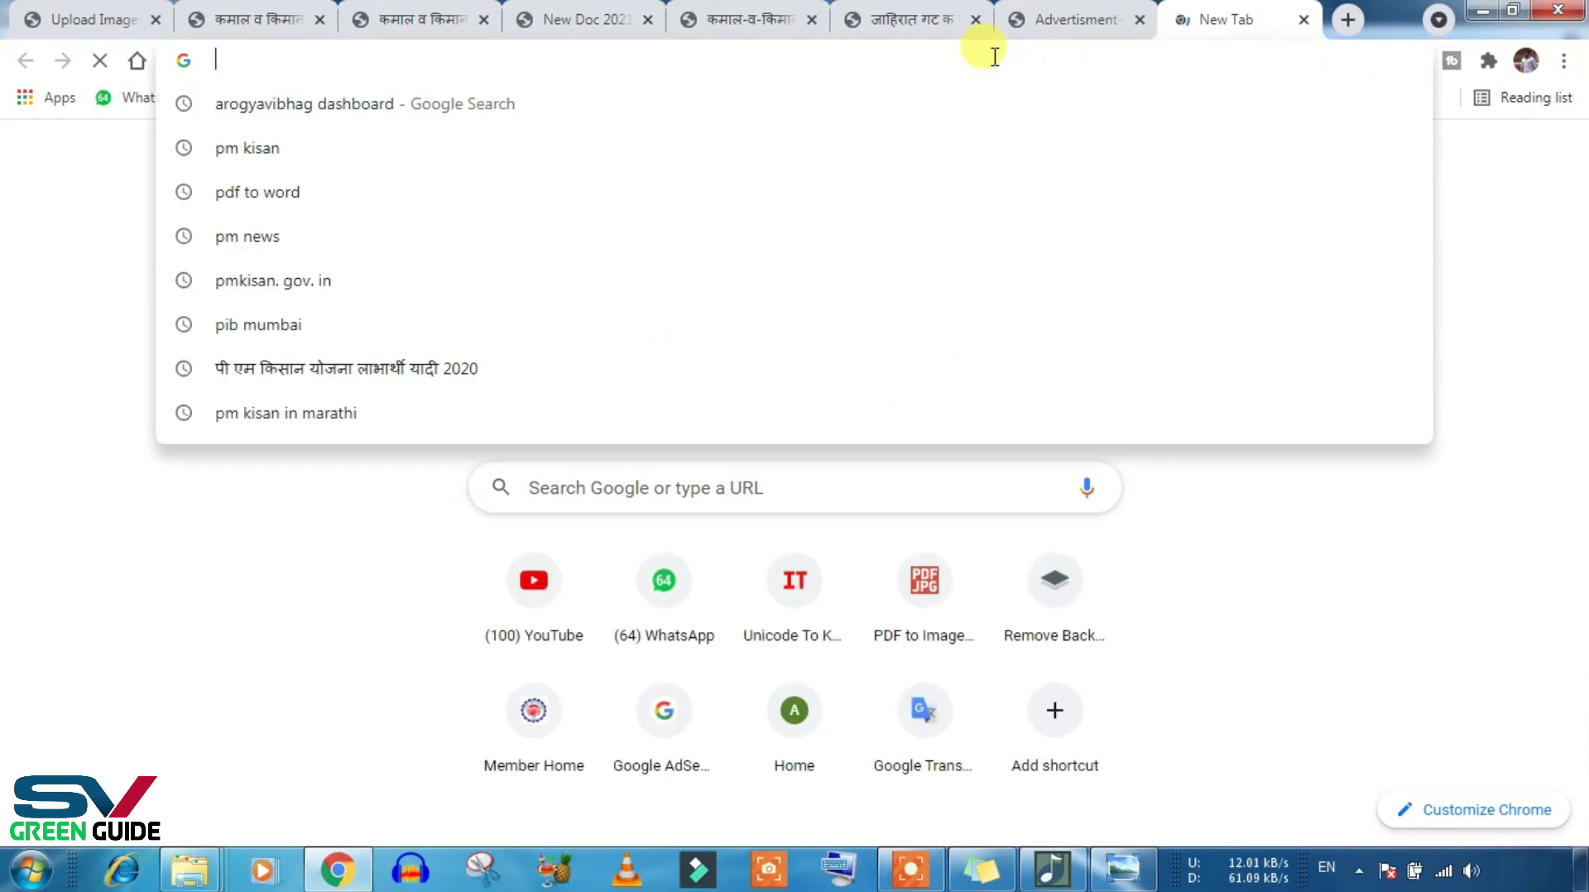
text(IMAGE)
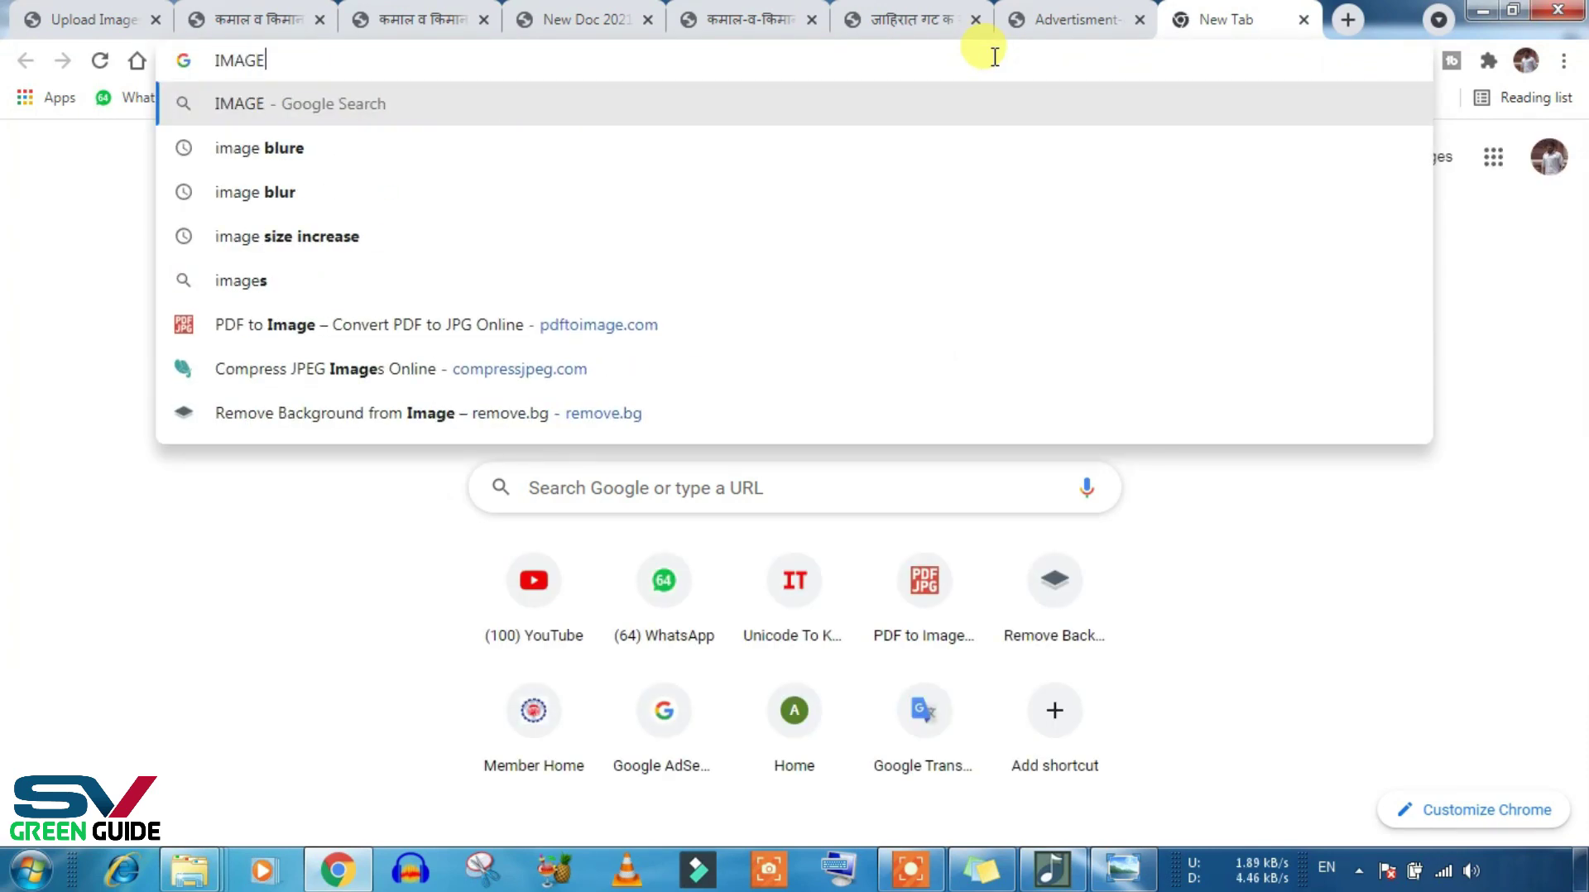
text( TY)
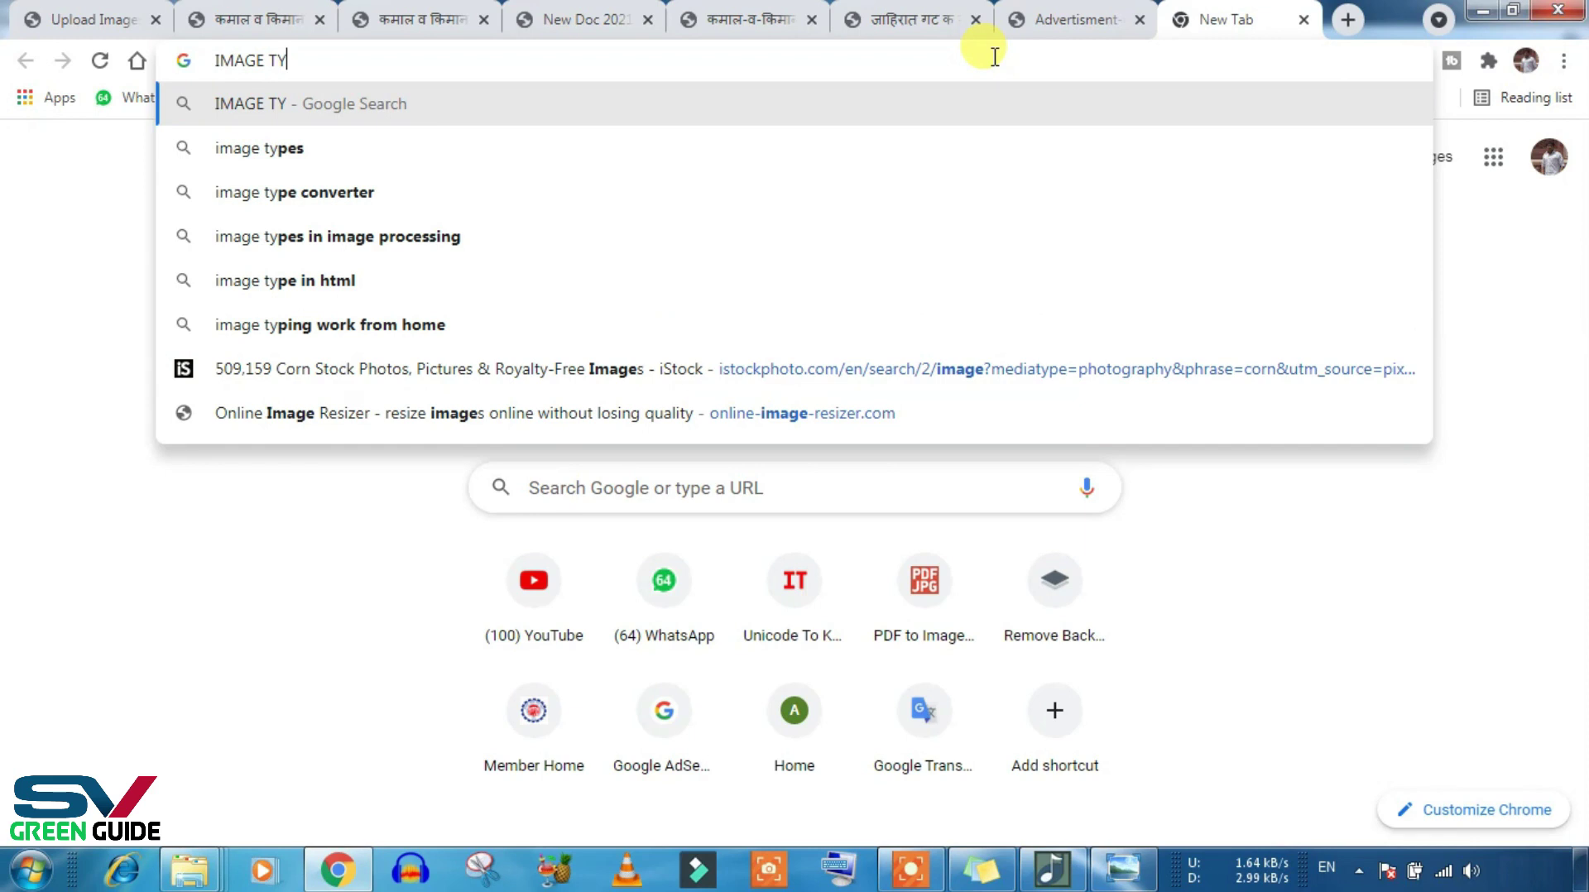
text(CO)
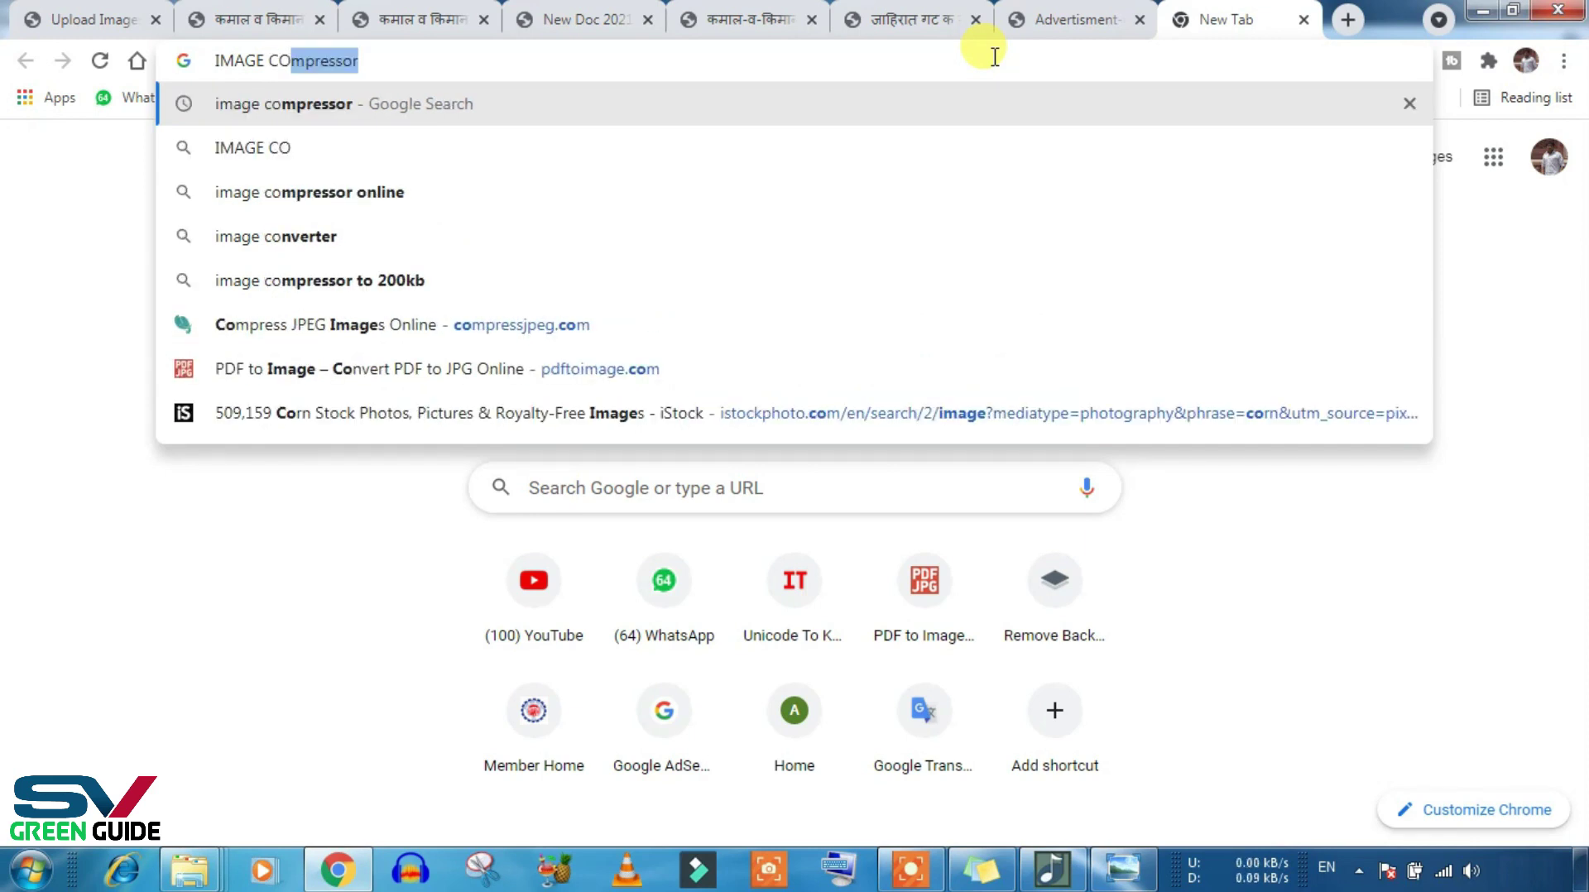
key(Return)
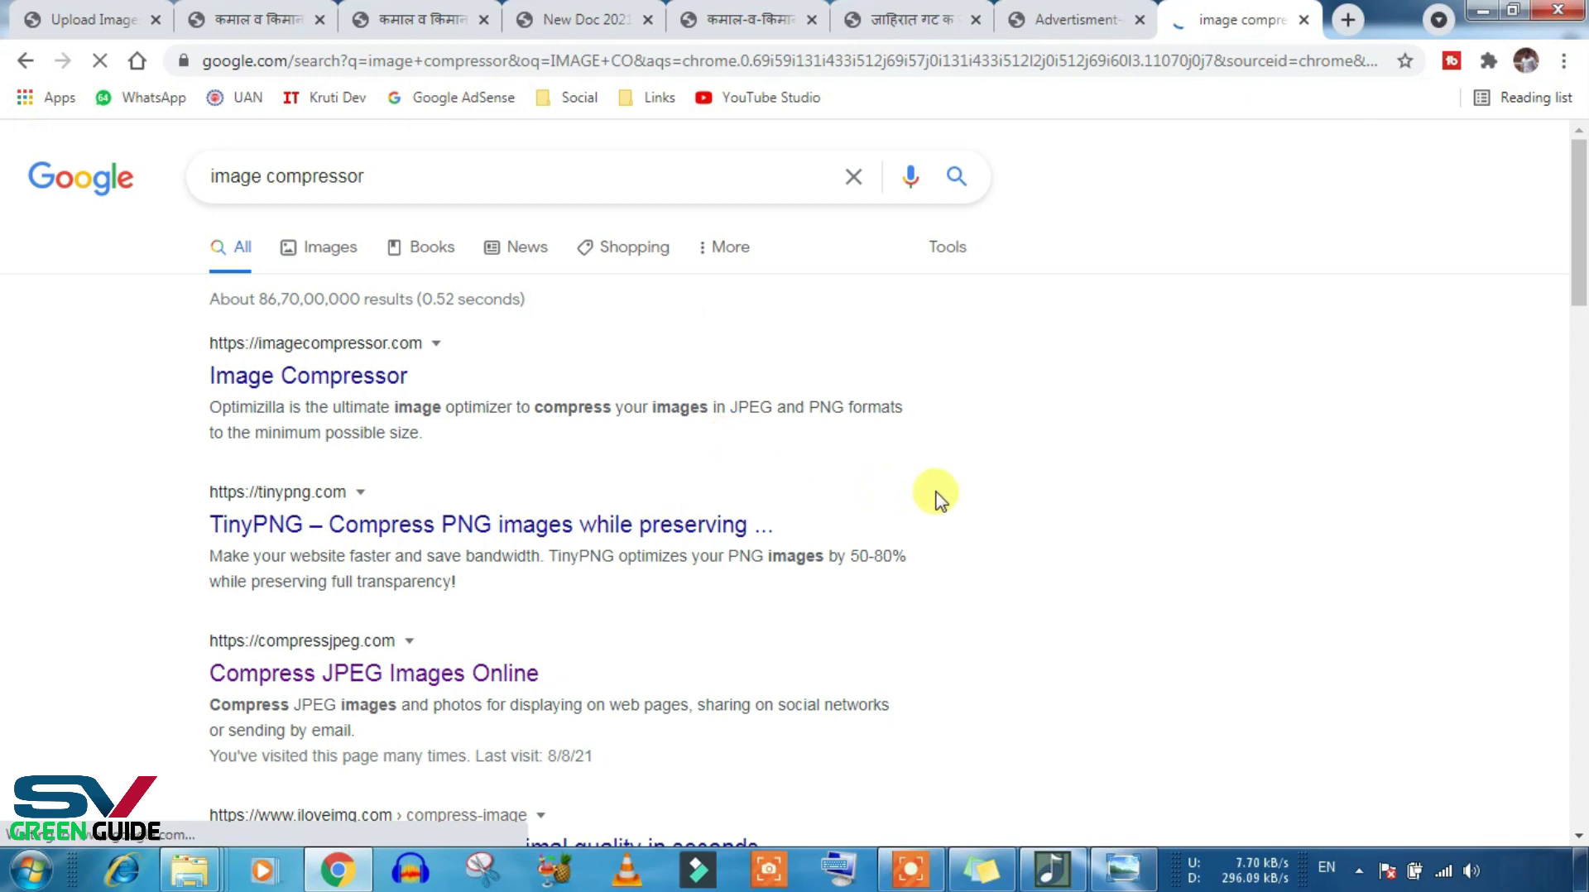
click(99, 17)
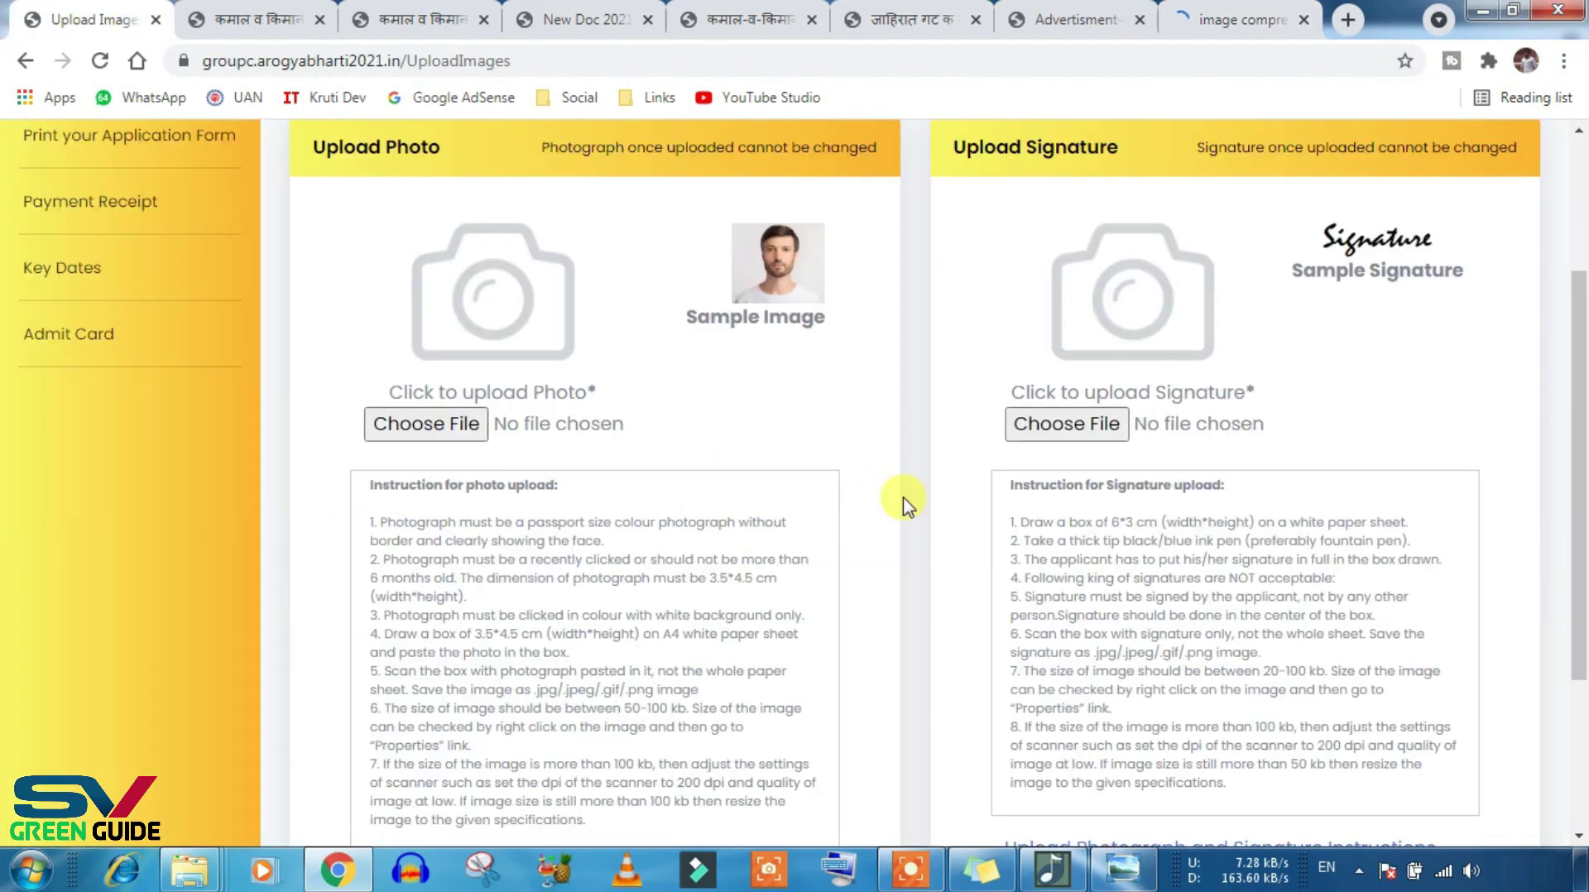
Step: Choose the file My ID Size Photo-min from the My Docx-yt folder as the applicant's photo
click(444, 418)
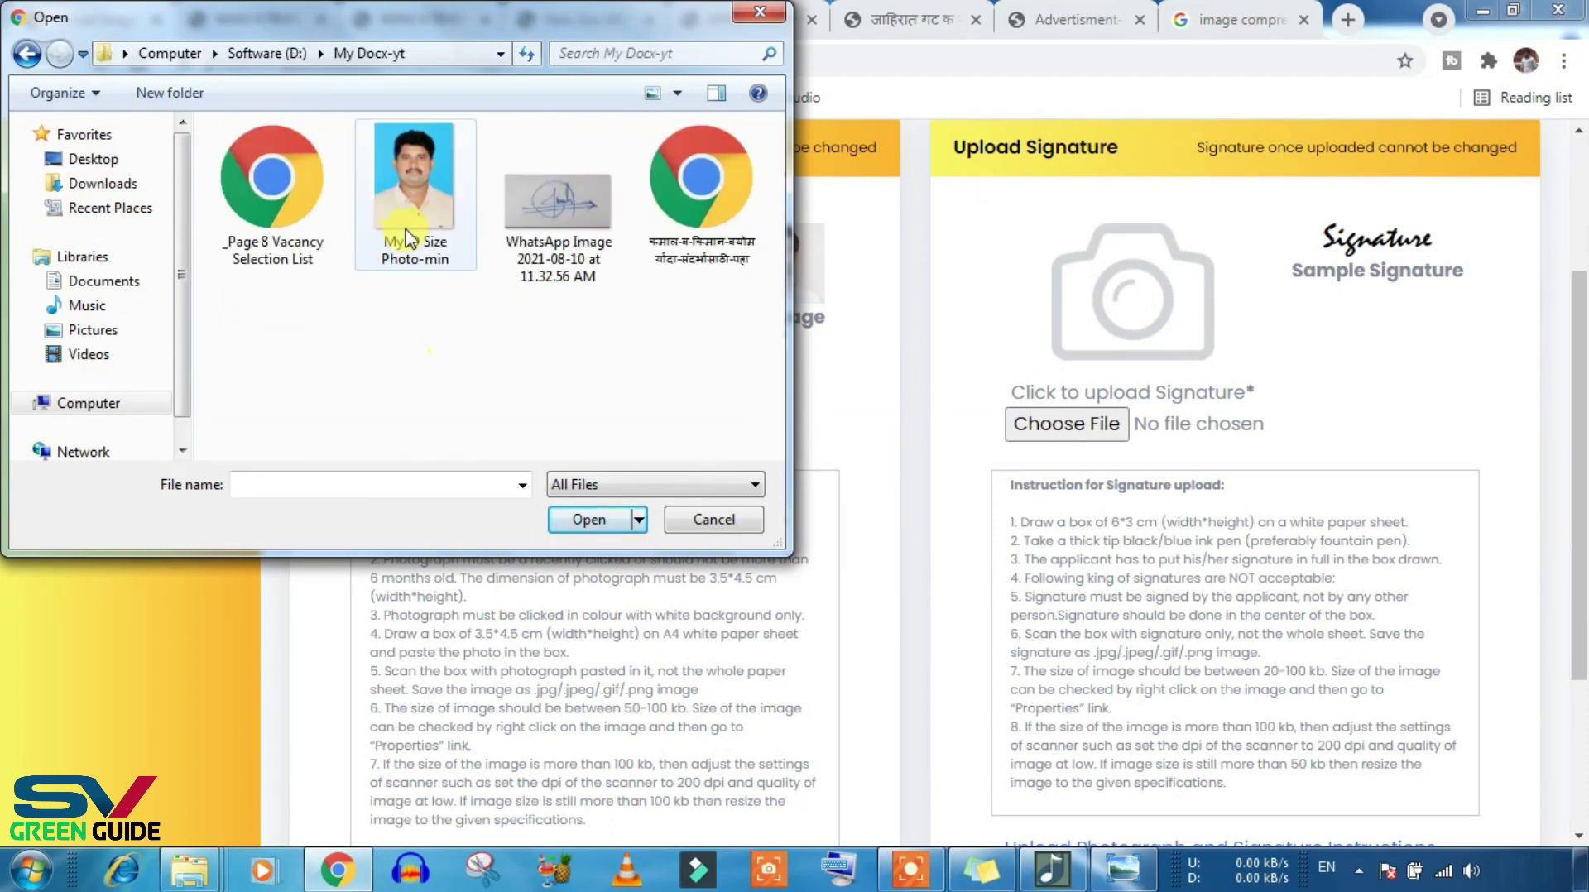
click(405, 236)
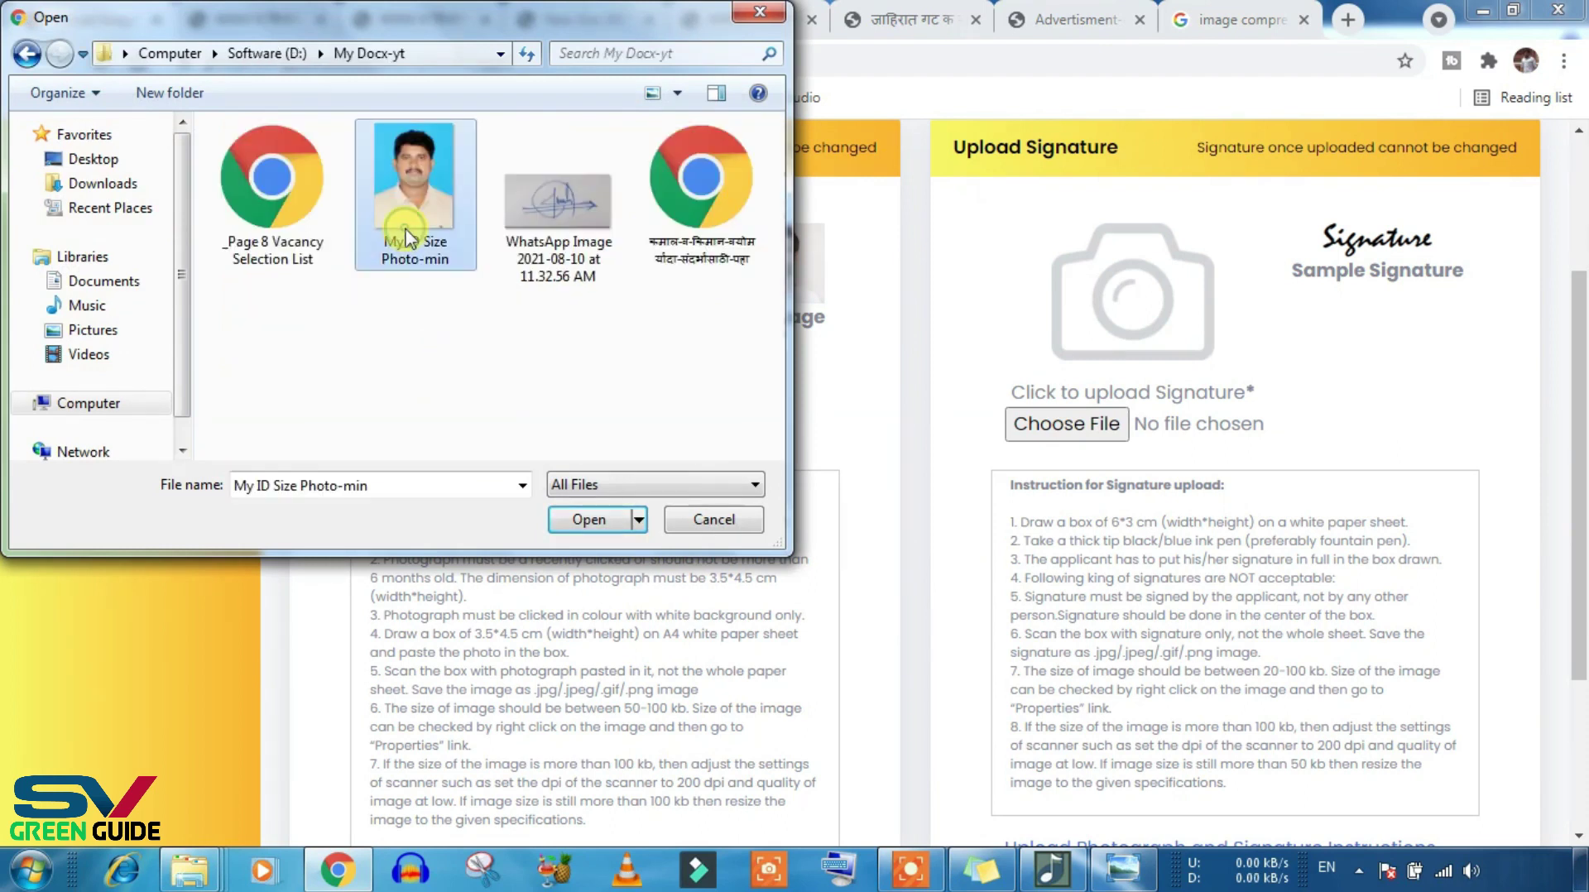
click(589, 519)
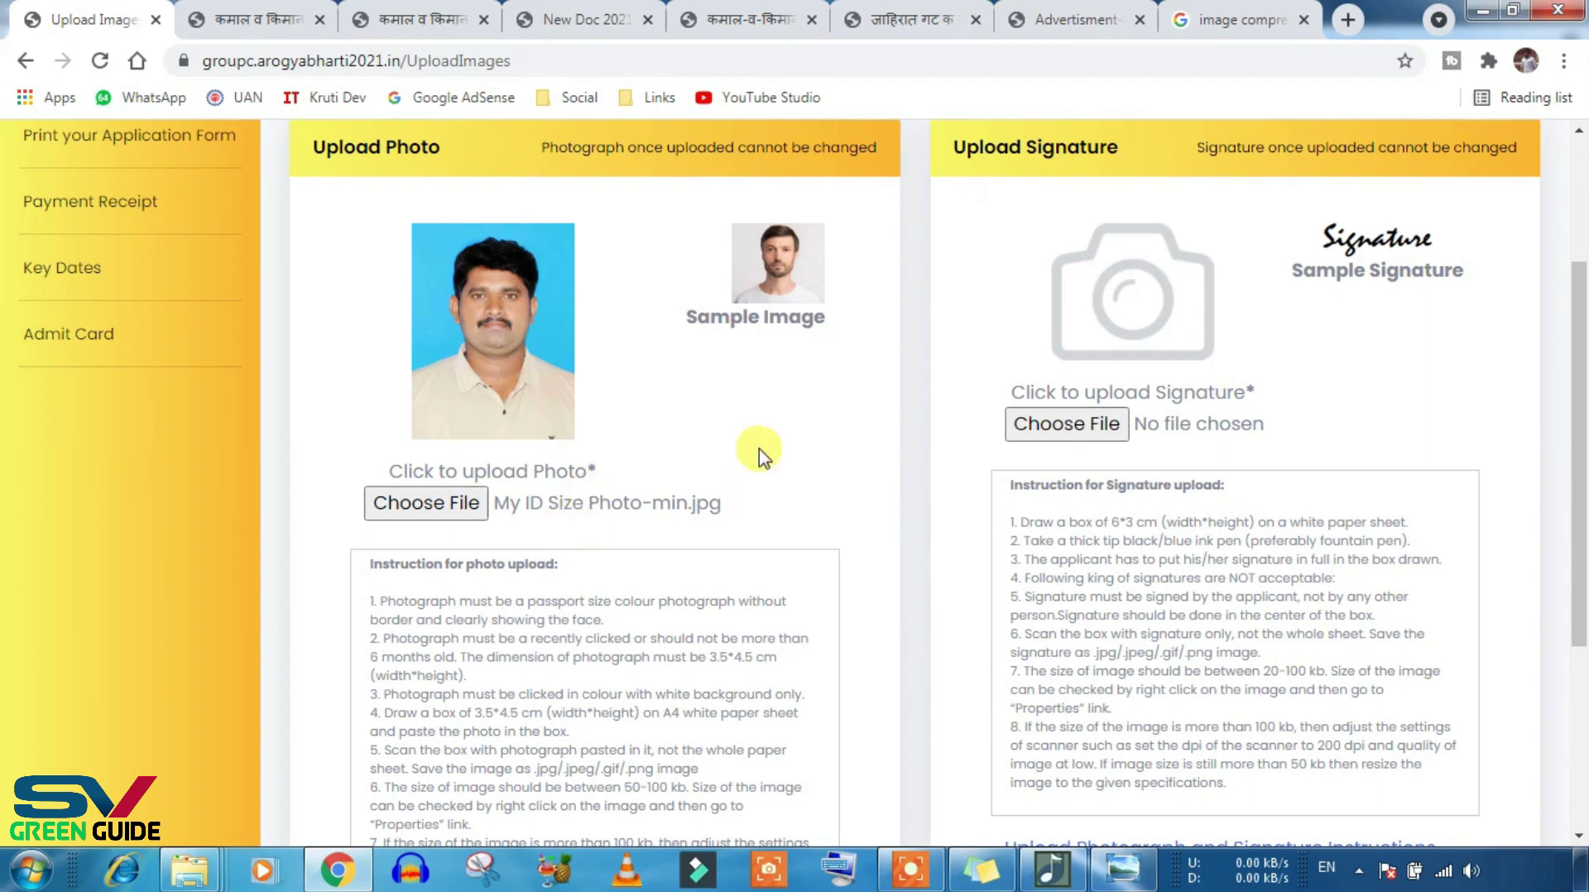
Step: Choose WhatsApp Image 2021-08-10 at 11.32.56 AM as the signature image and save both uploads
click(1089, 424)
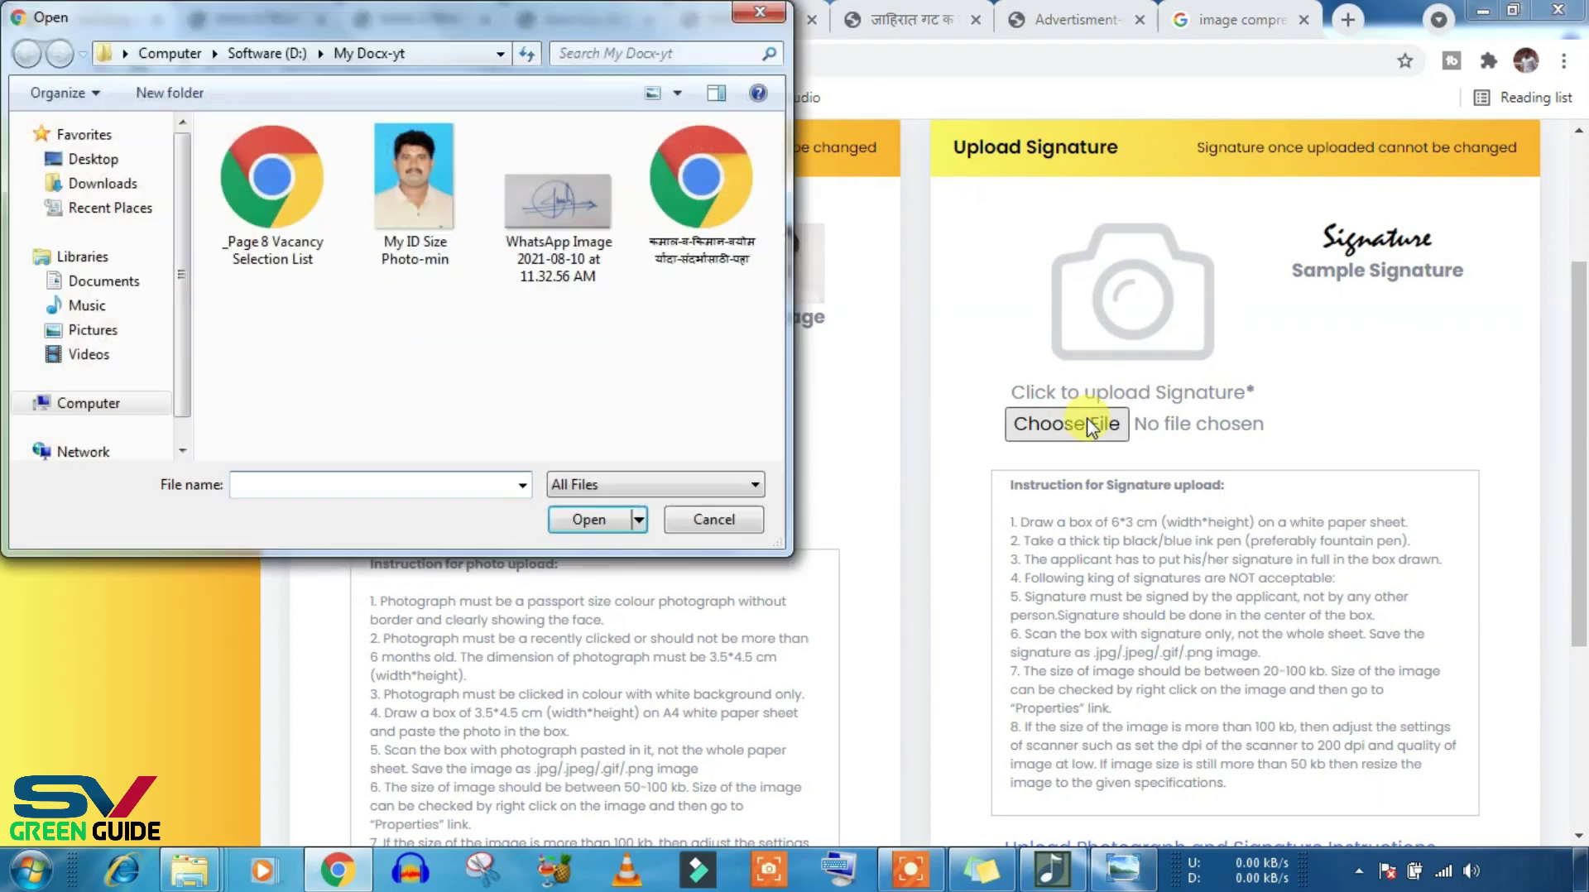
double_click(585, 259)
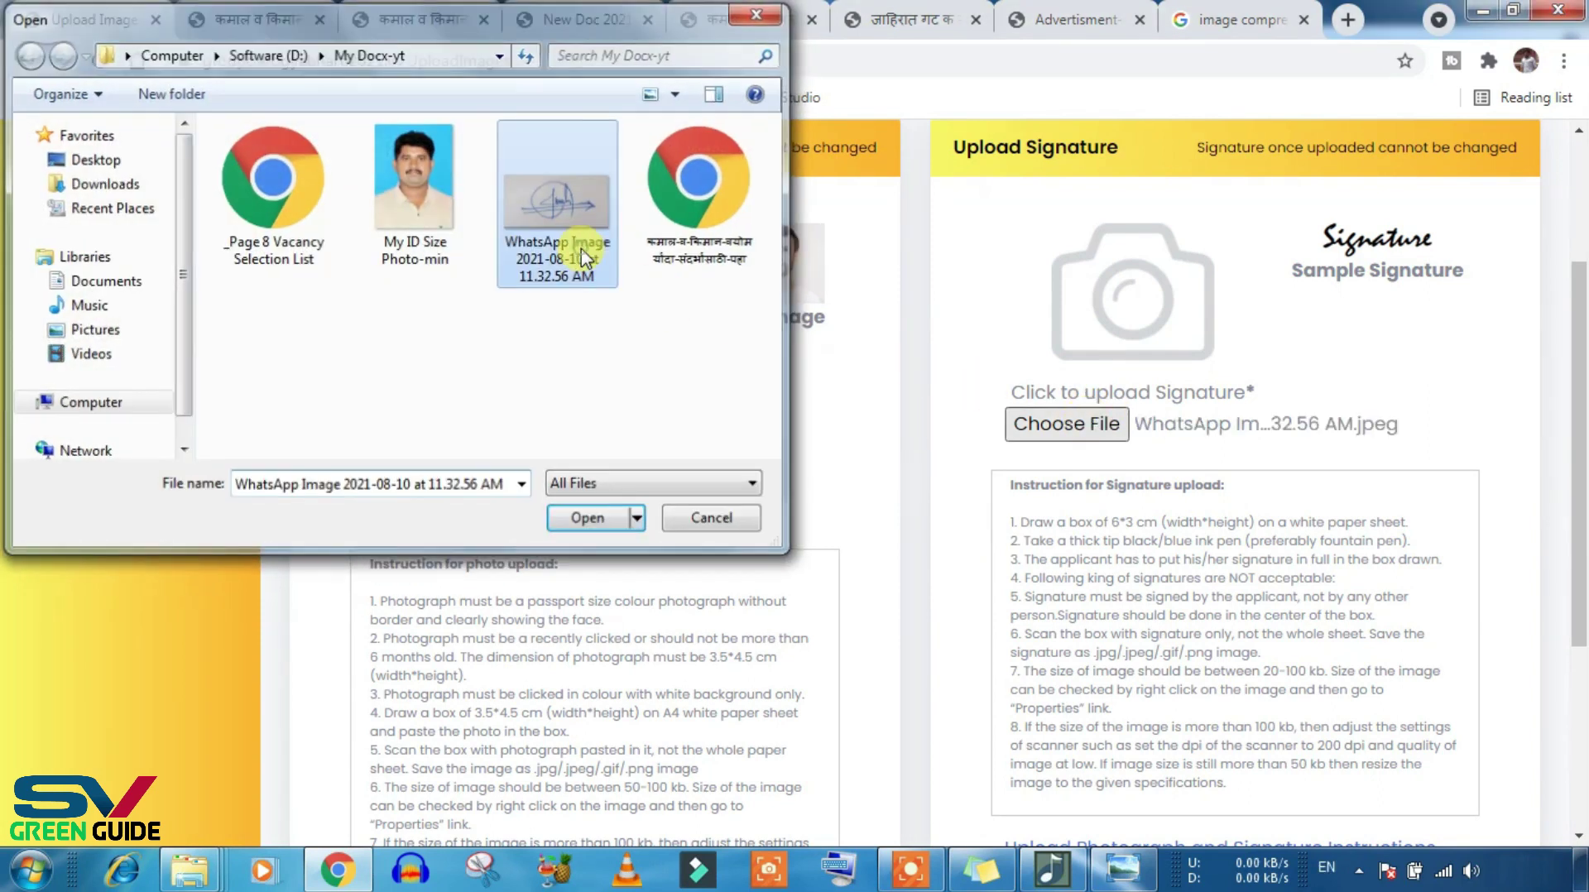
scroll(1198, 478, down, 4)
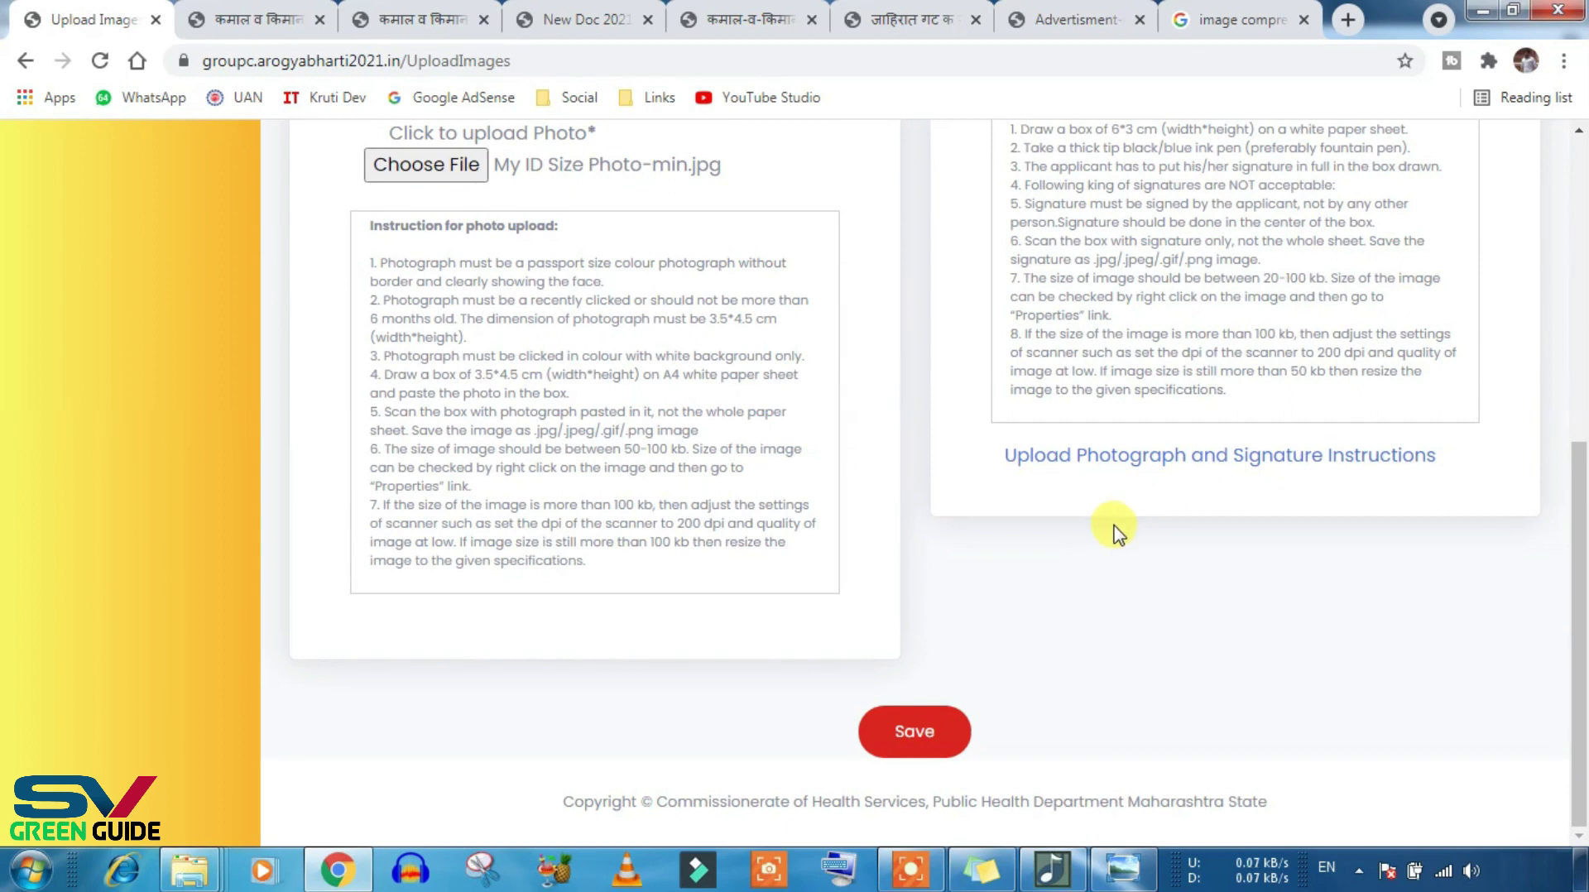
click(917, 739)
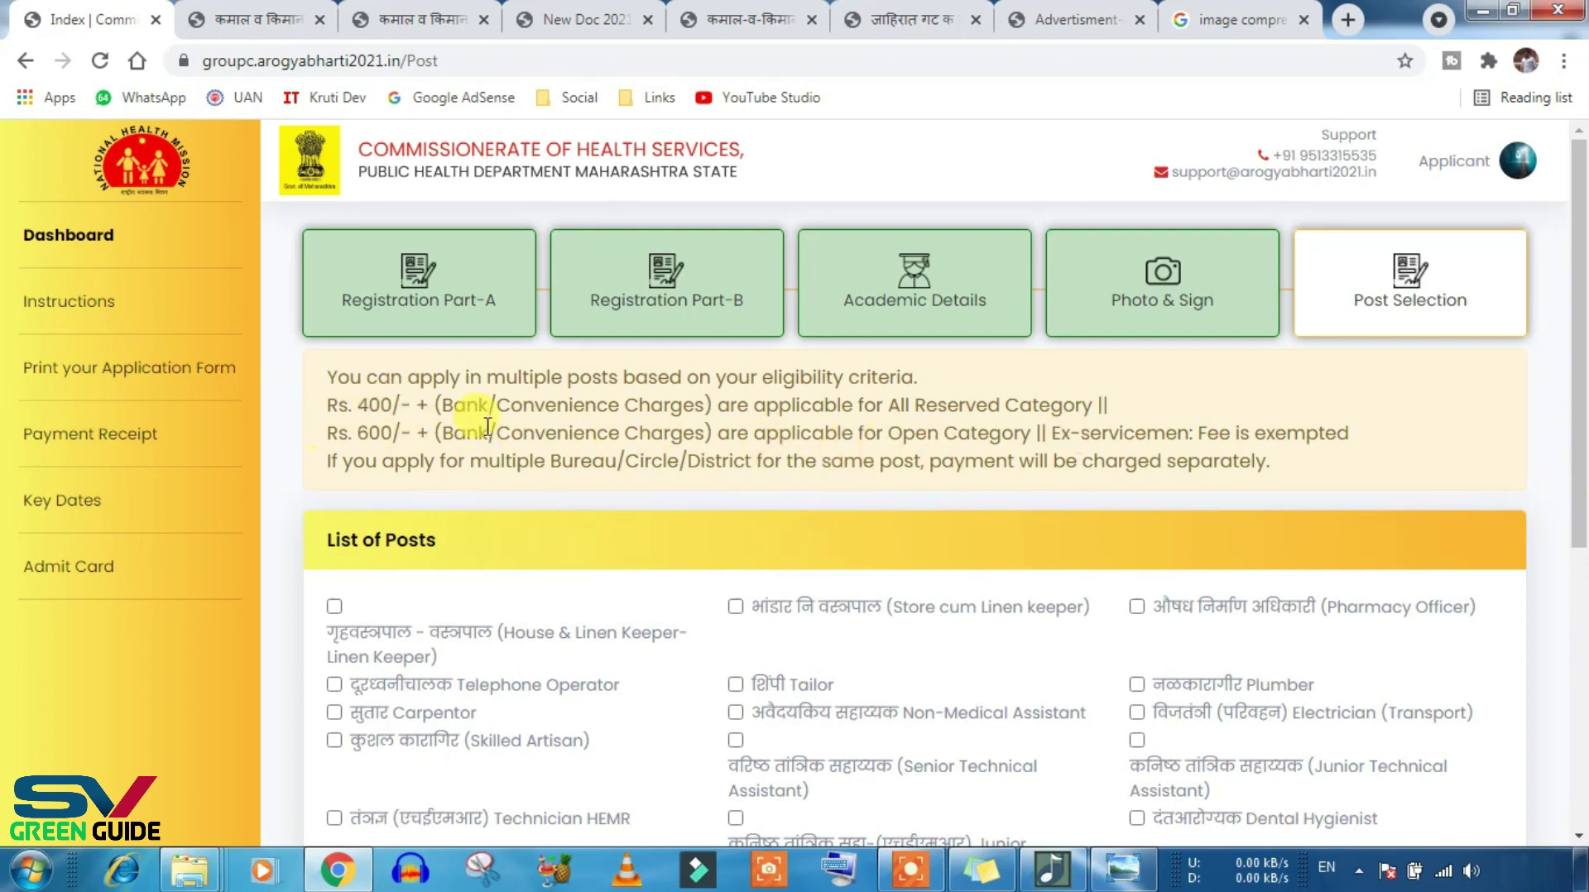
Step: Select the House & Linen Keeper-Linen Keeper and Telephone Operator posts and check the Rs. 400 application fee note
scroll(522, 504, down, 1)
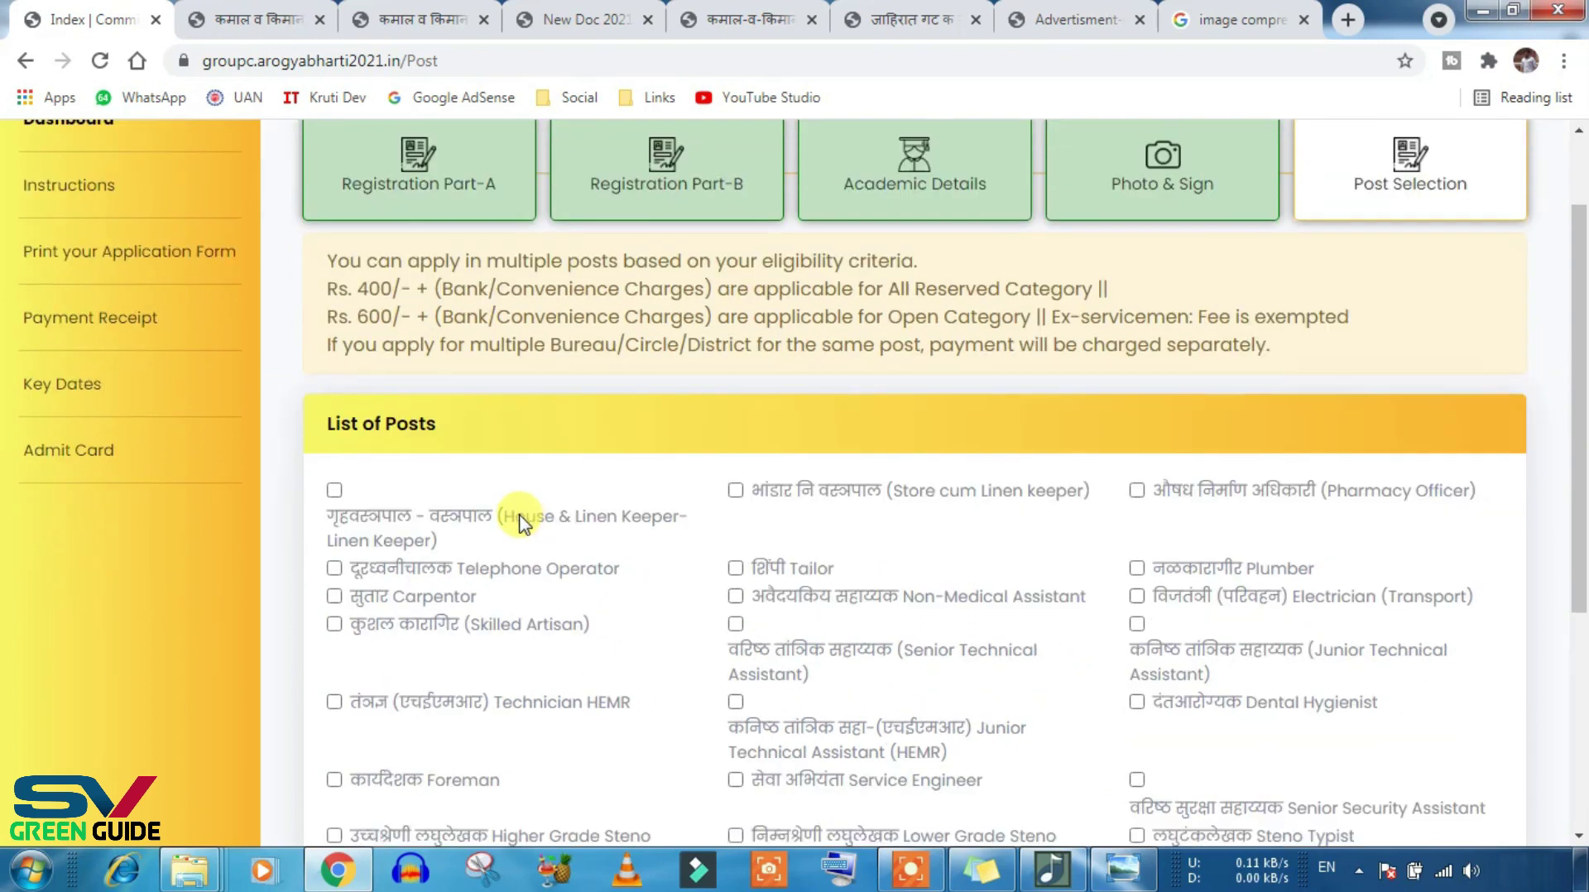
scroll(522, 510, down, 1)
scroll(579, 546, up, 1)
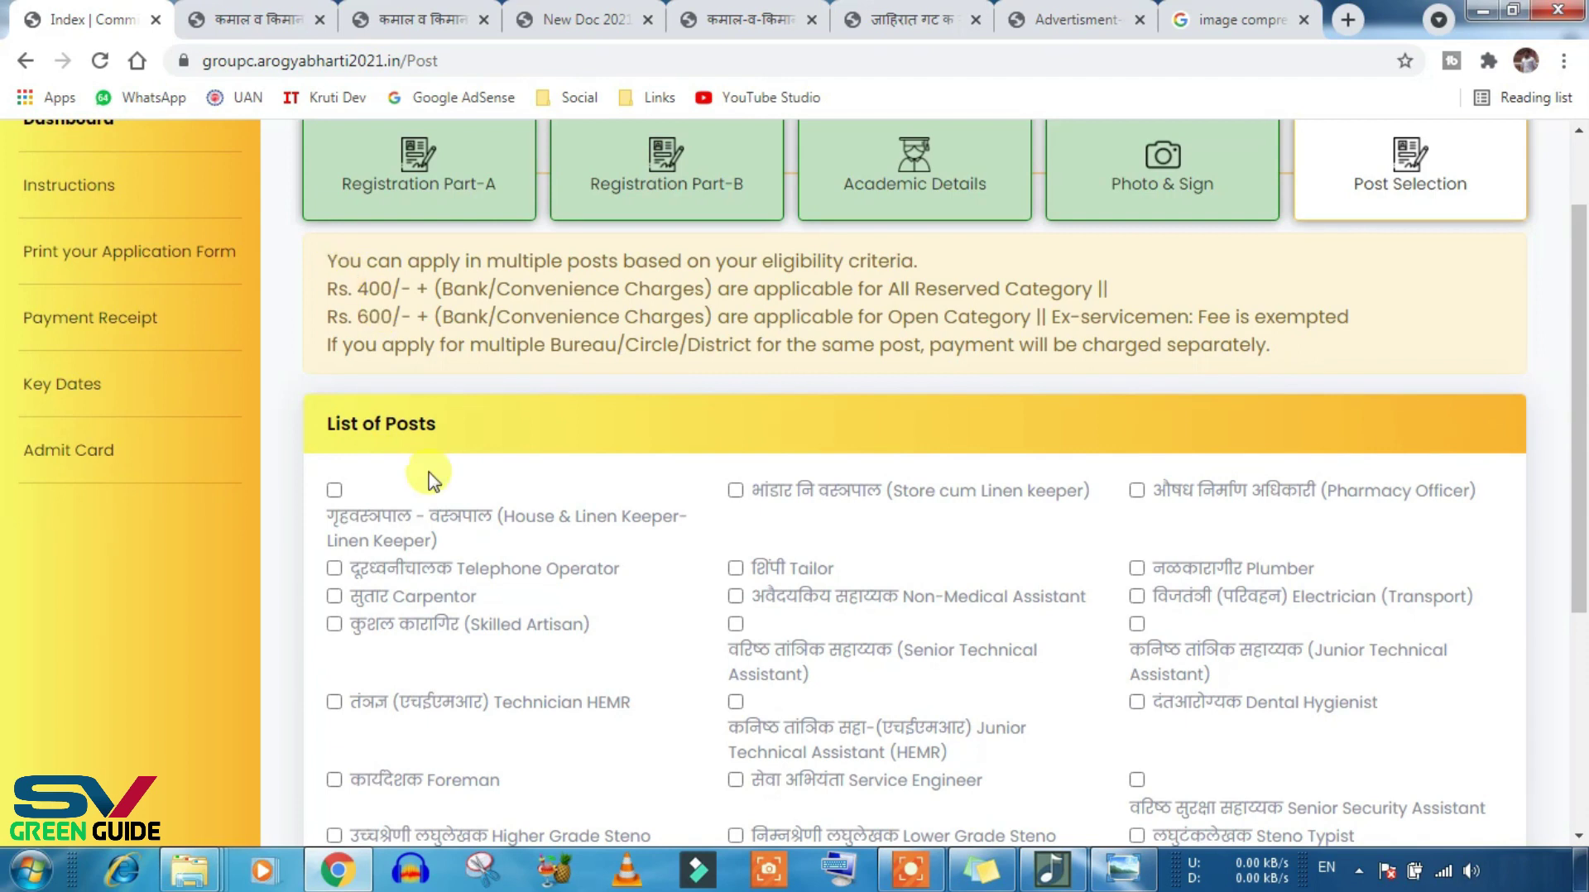
click(334, 490)
click(334, 569)
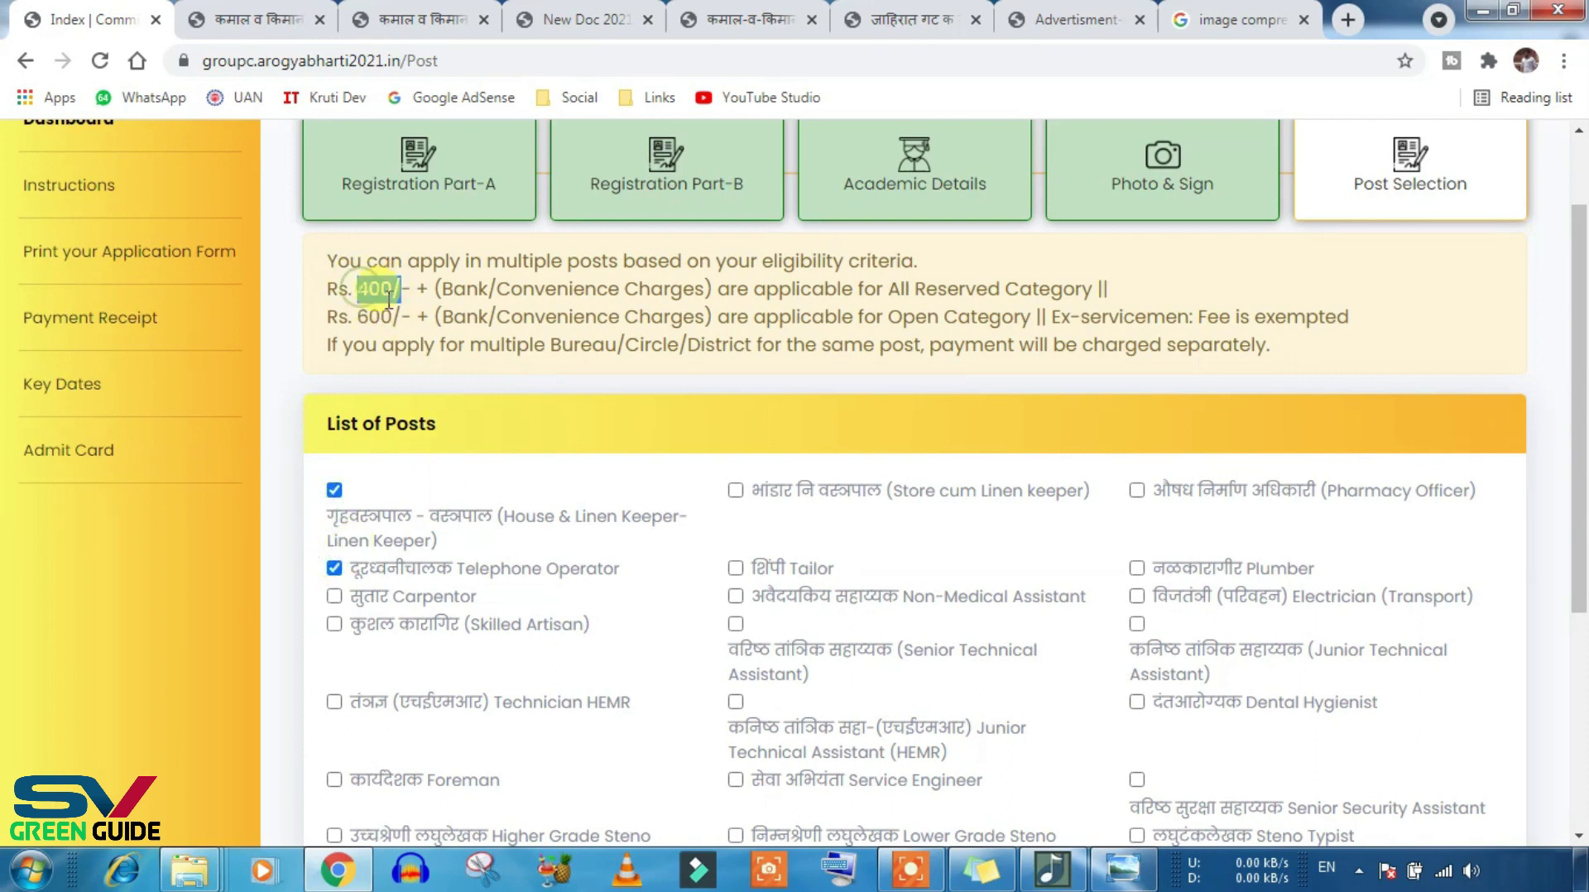
click(411, 337)
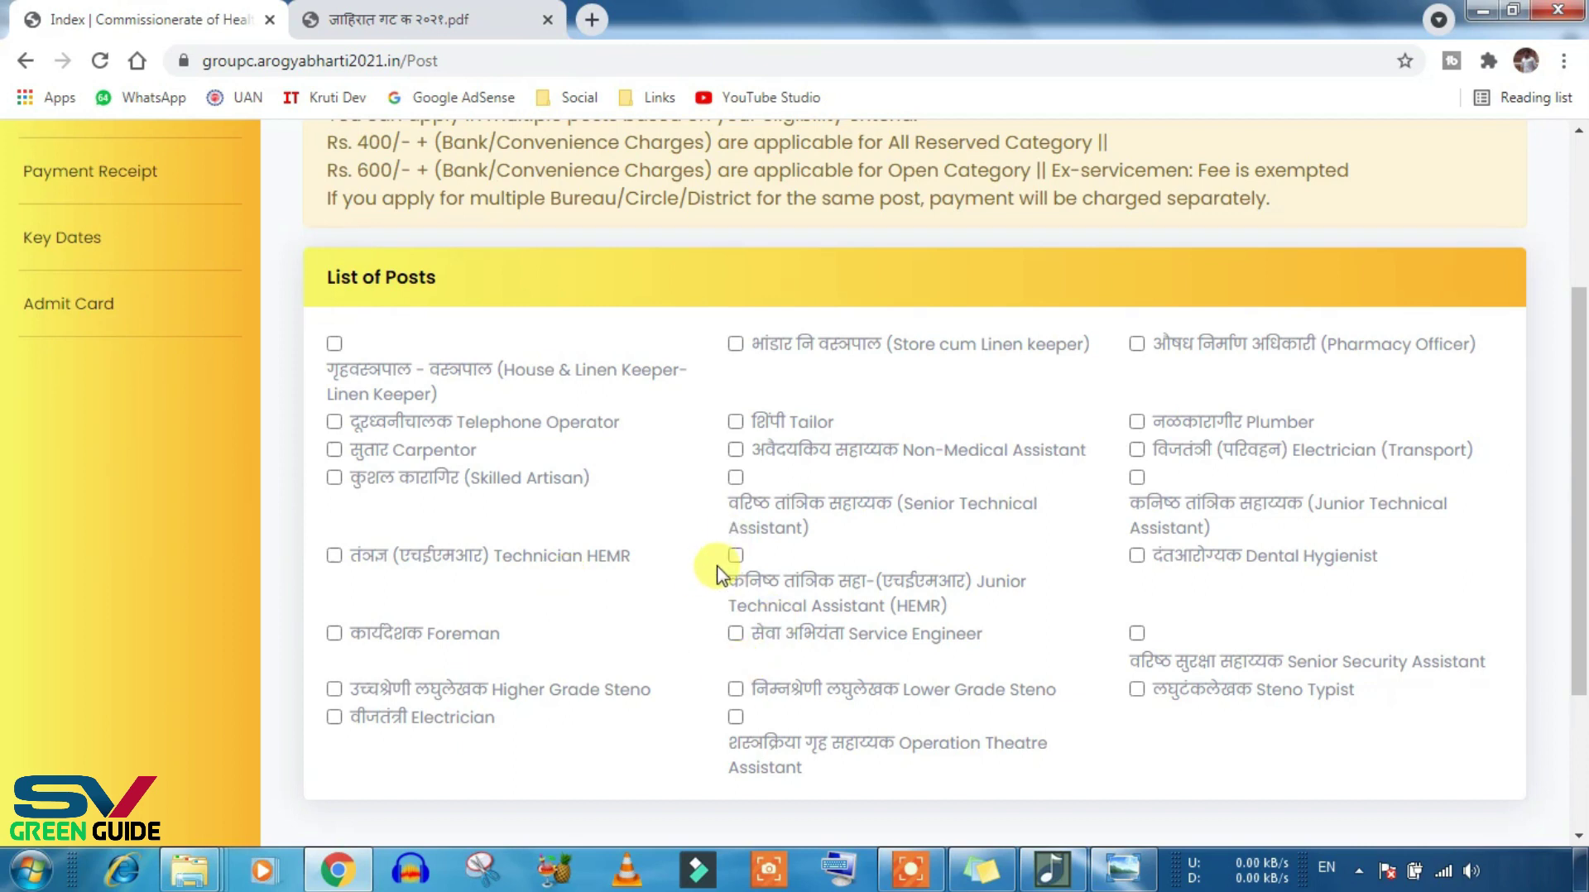
Step: Examine the post grouping table in section ७.२ on page 8 of the जाहिरात गट क २०२१ PDF, including its Graduate / Postgraduate session
click(410, 19)
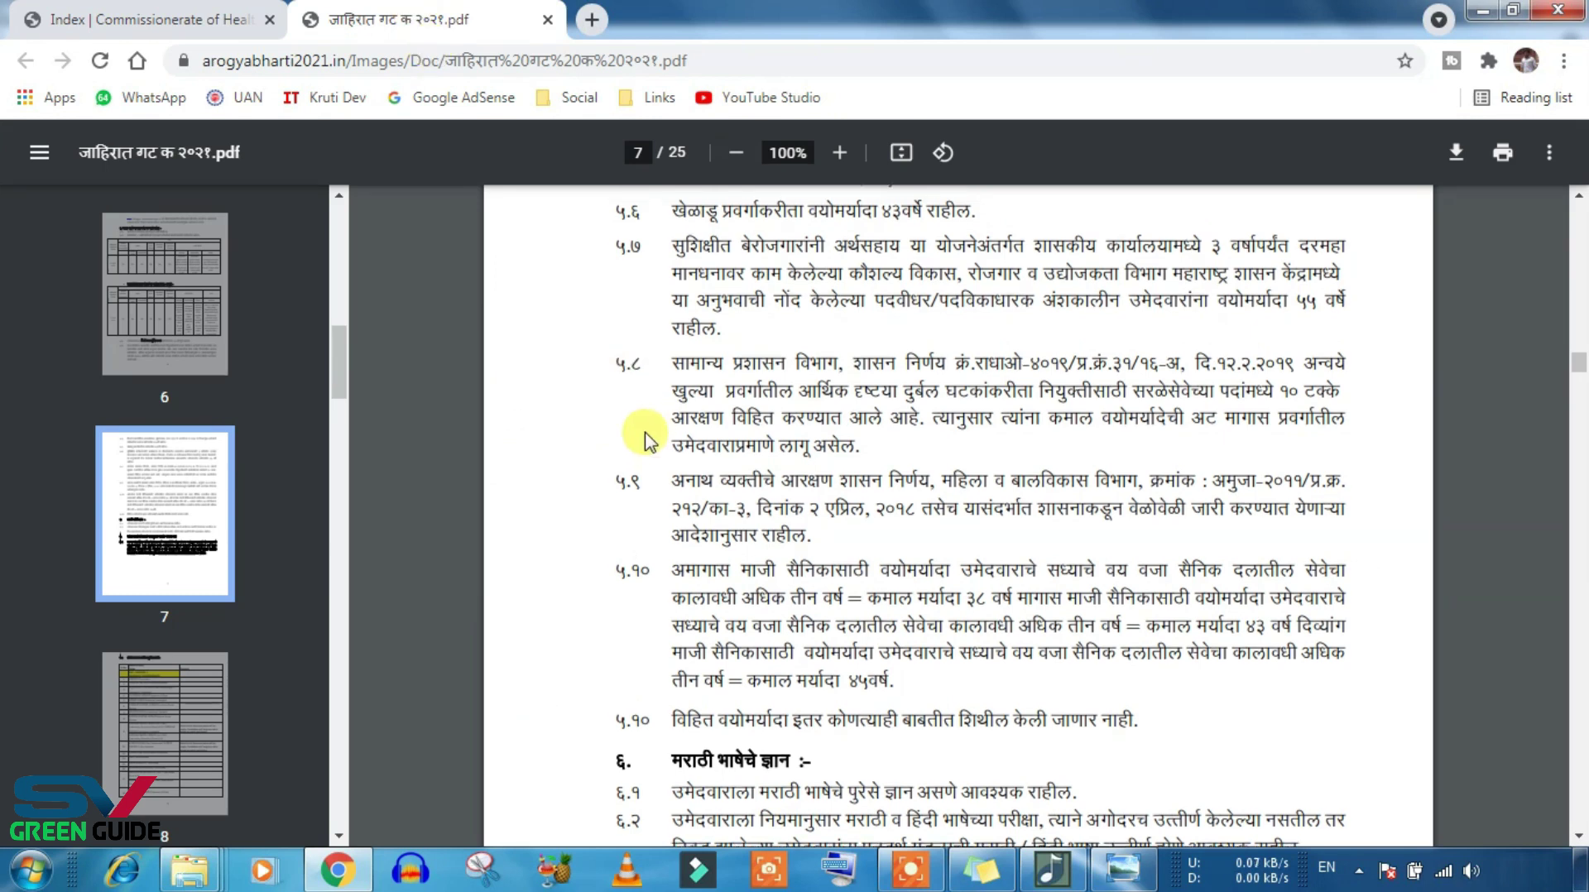
scroll(638, 432, up, 10)
scroll(638, 454, down, 2)
scroll(312, 479, down, 5)
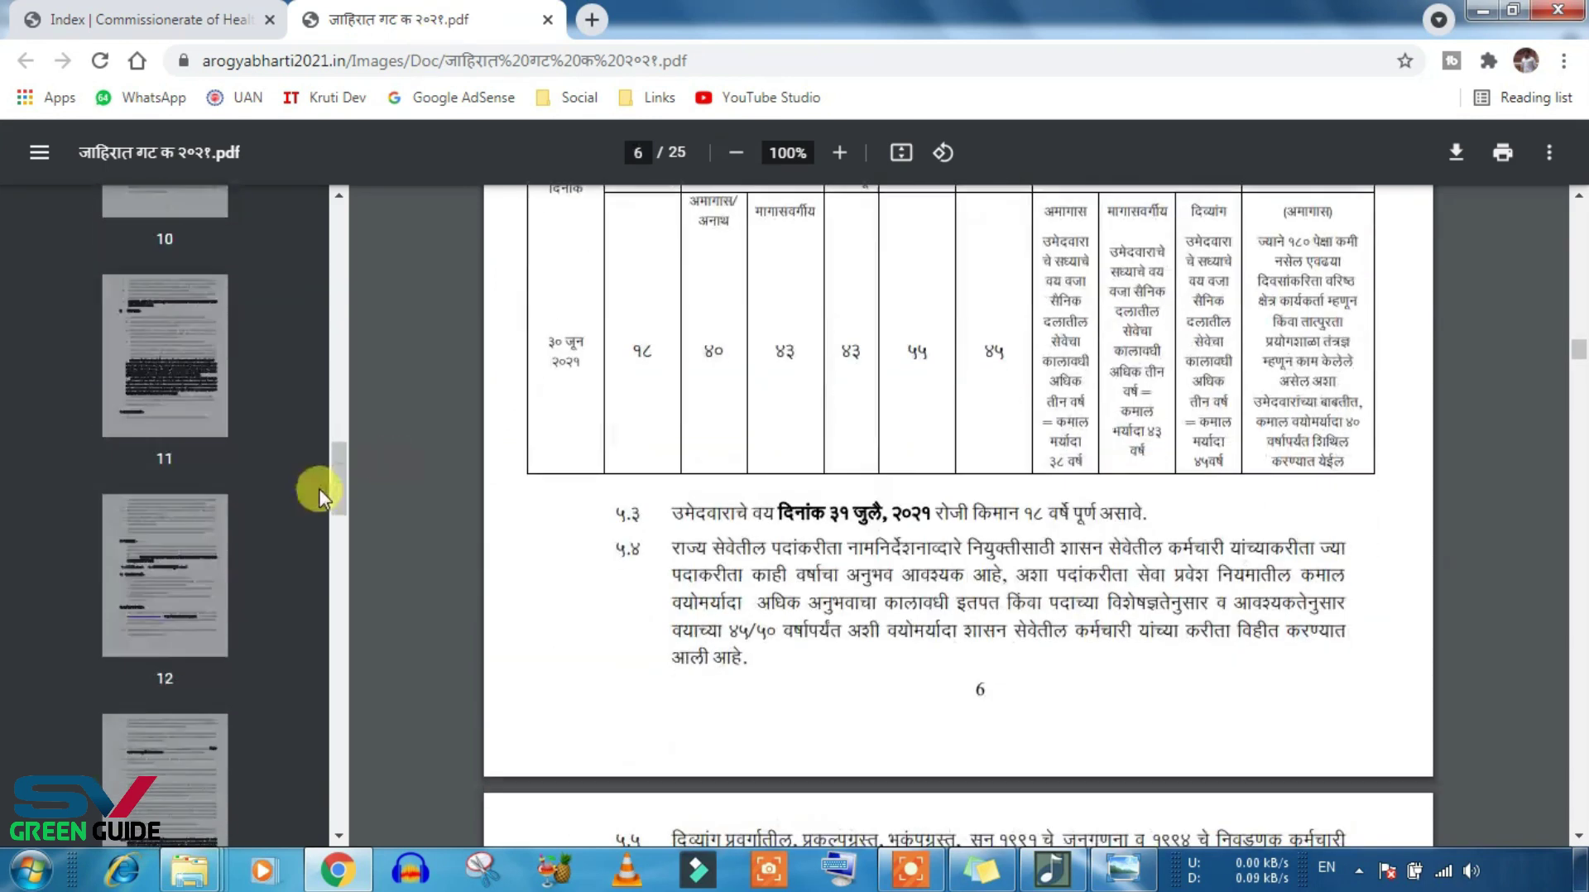
scroll(318, 494, up, 5)
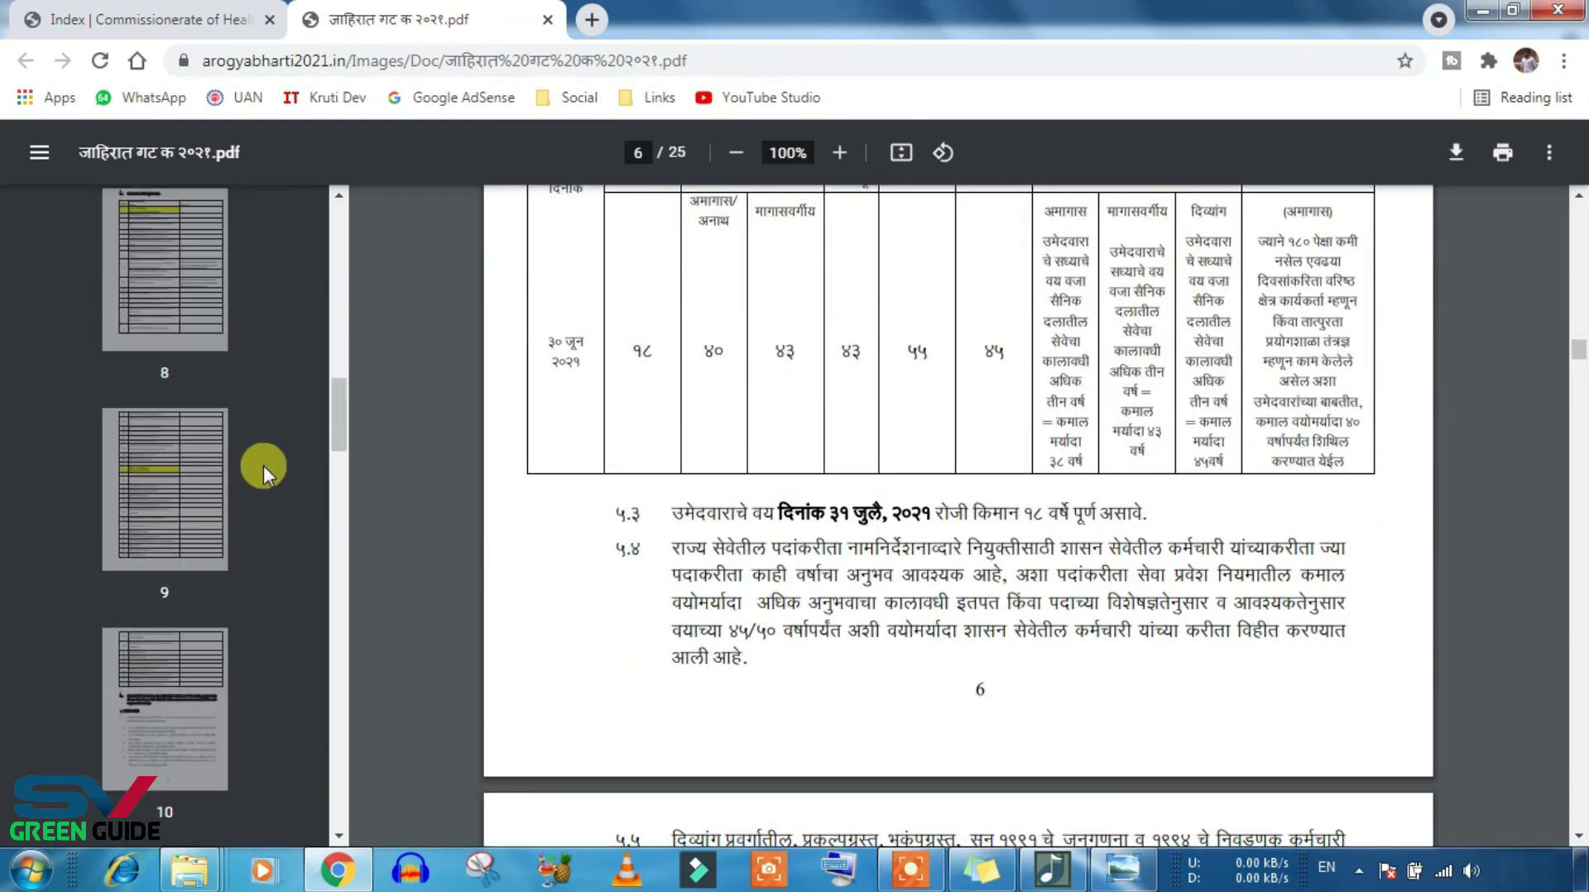
scroll(263, 465, up, 1)
click(165, 385)
click(177, 231)
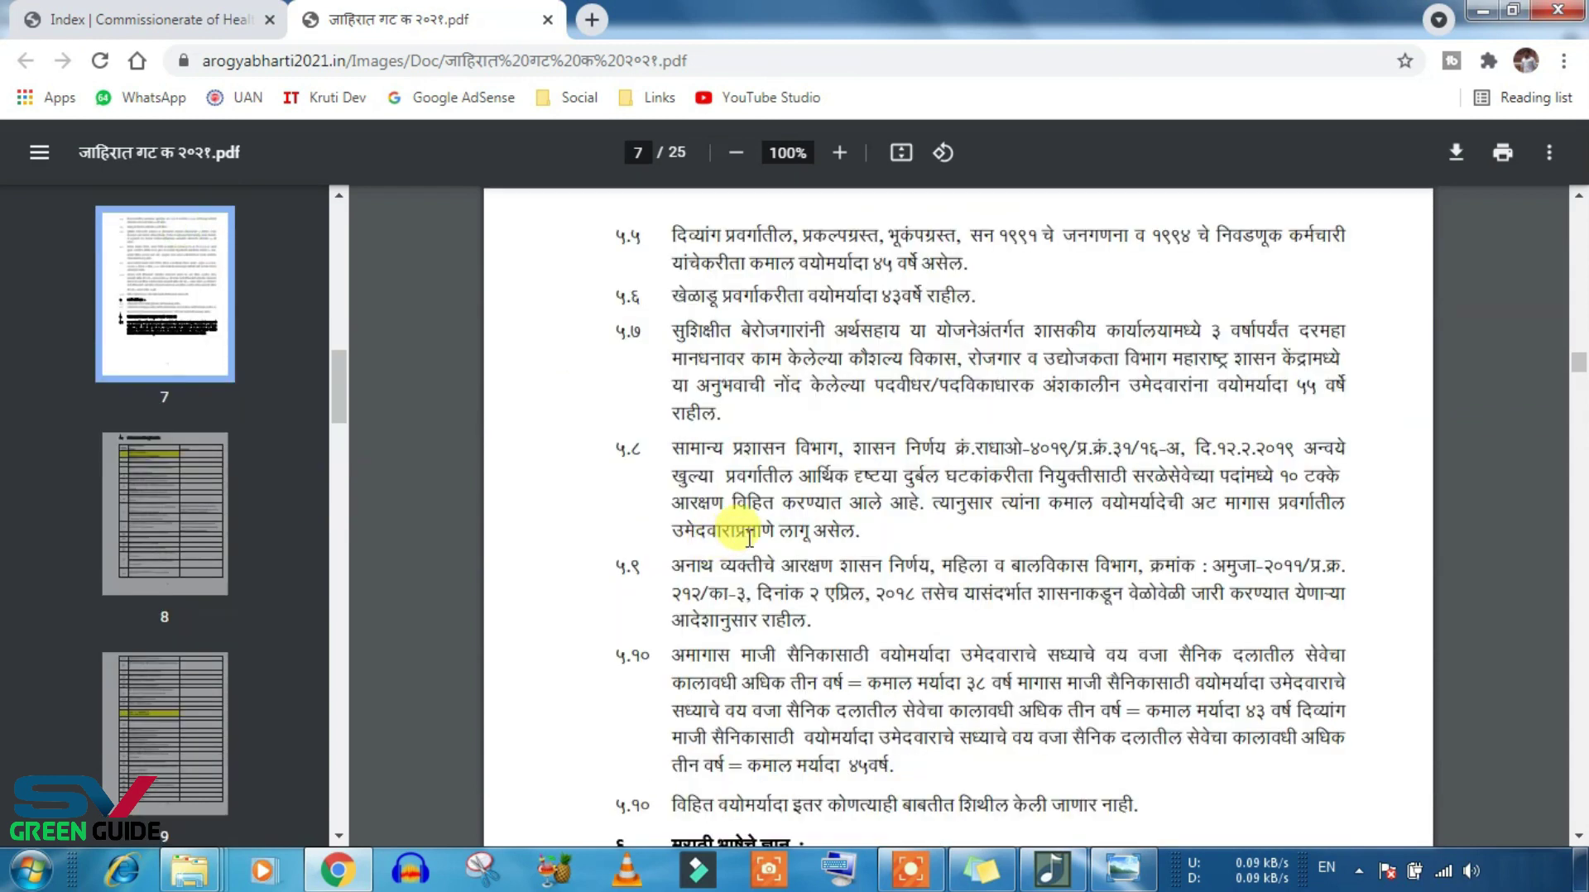
scroll(749, 538, down, 10)
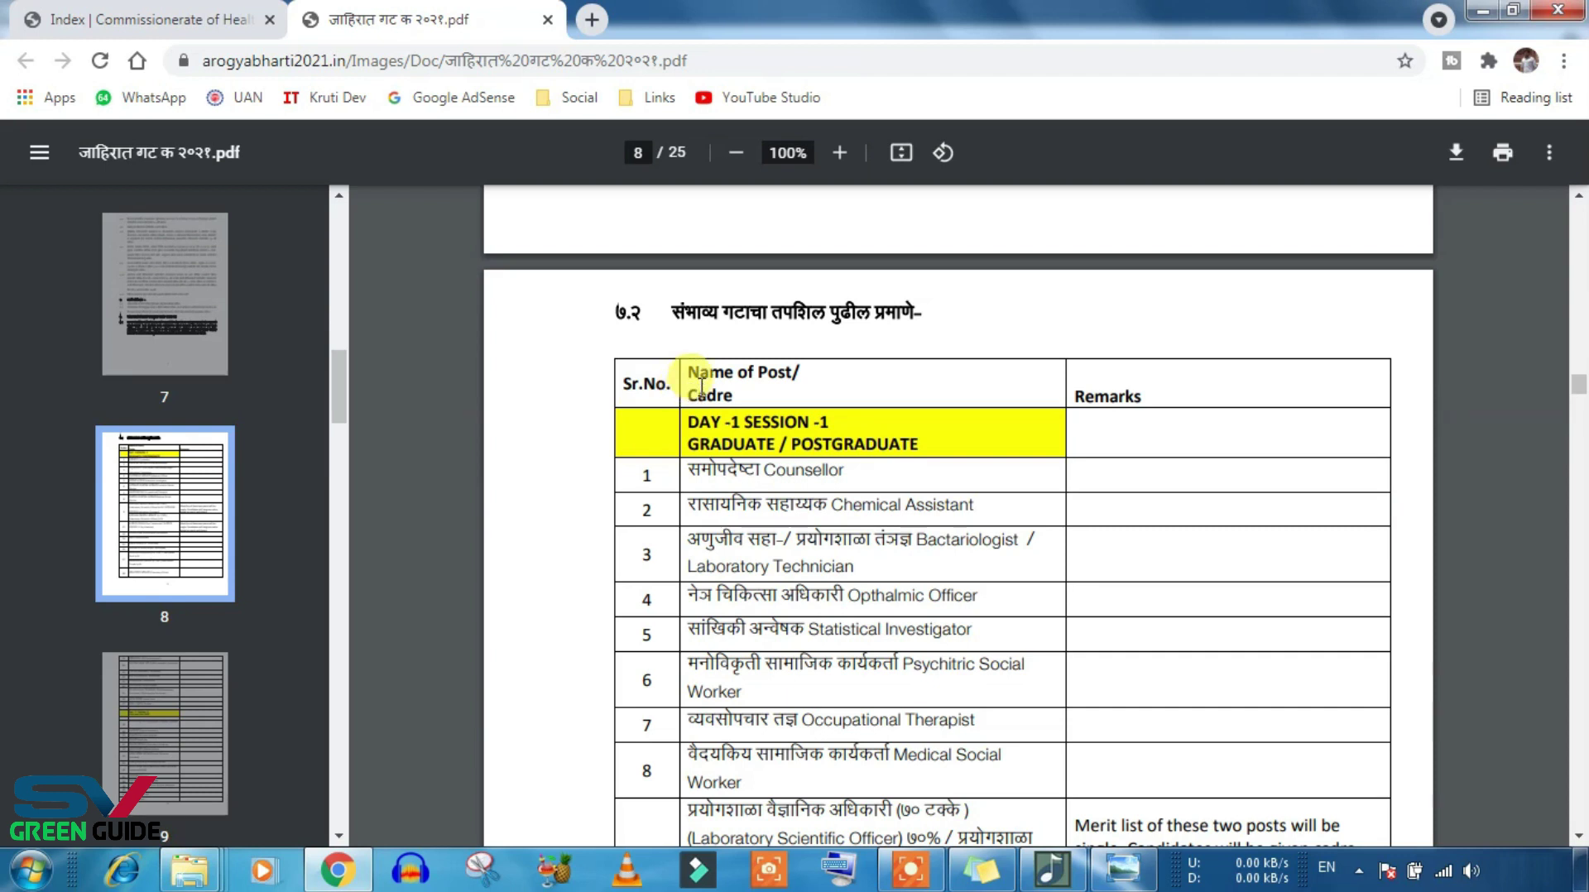
drag(692, 447, 942, 440)
click(977, 460)
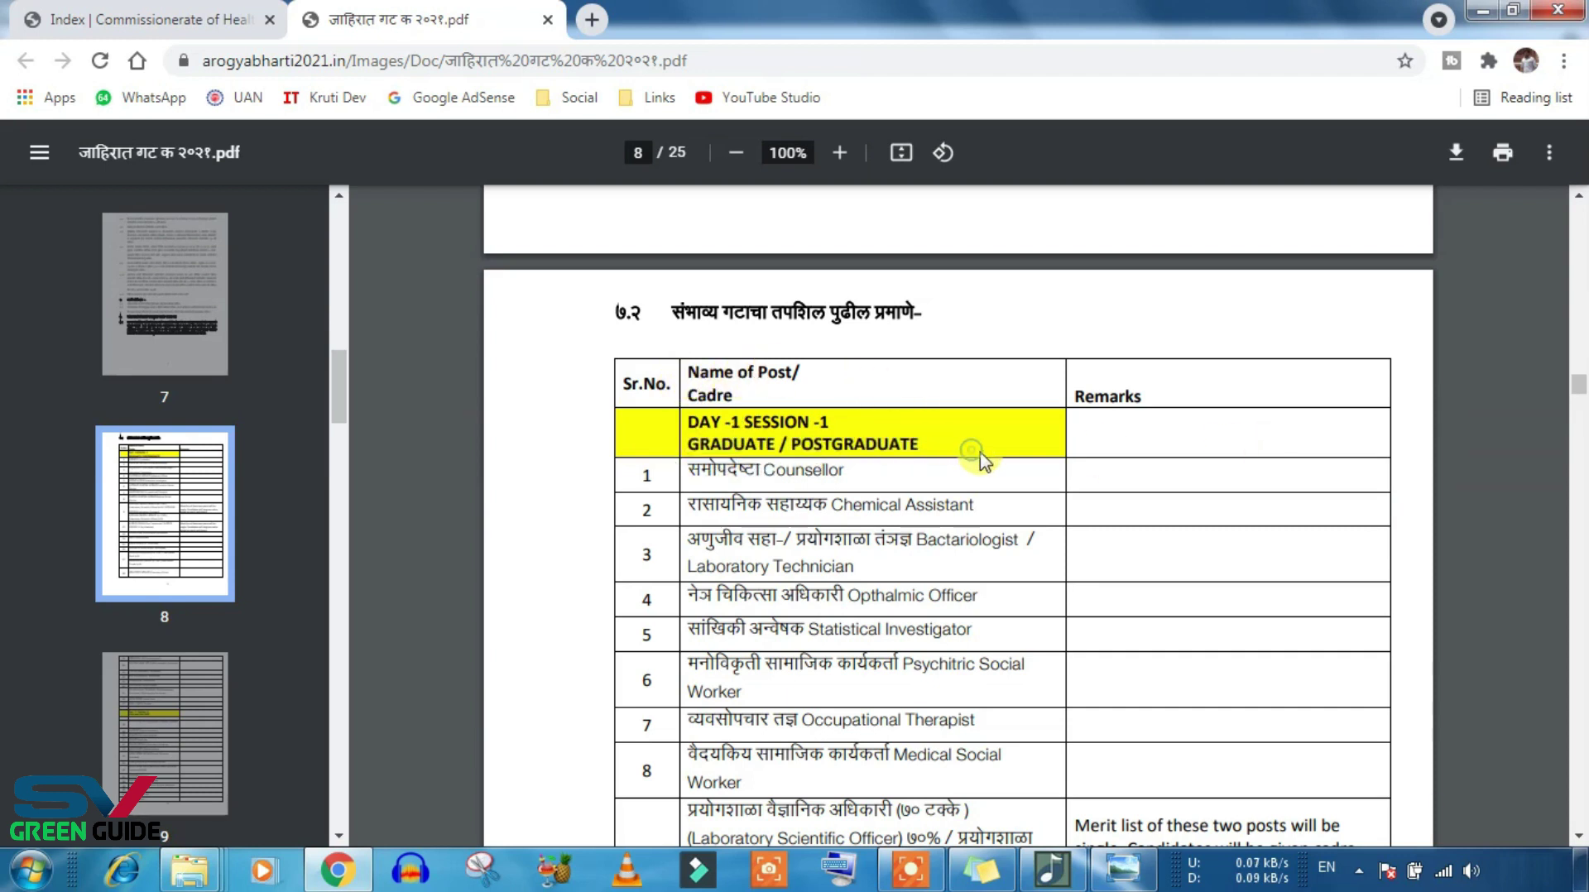
Step: Examine the remaining post groups on pages 9 and 10 of the advertisement, especially the Day-1 Session-2 10th and 12th pass list
scroll(985, 468, down, 10)
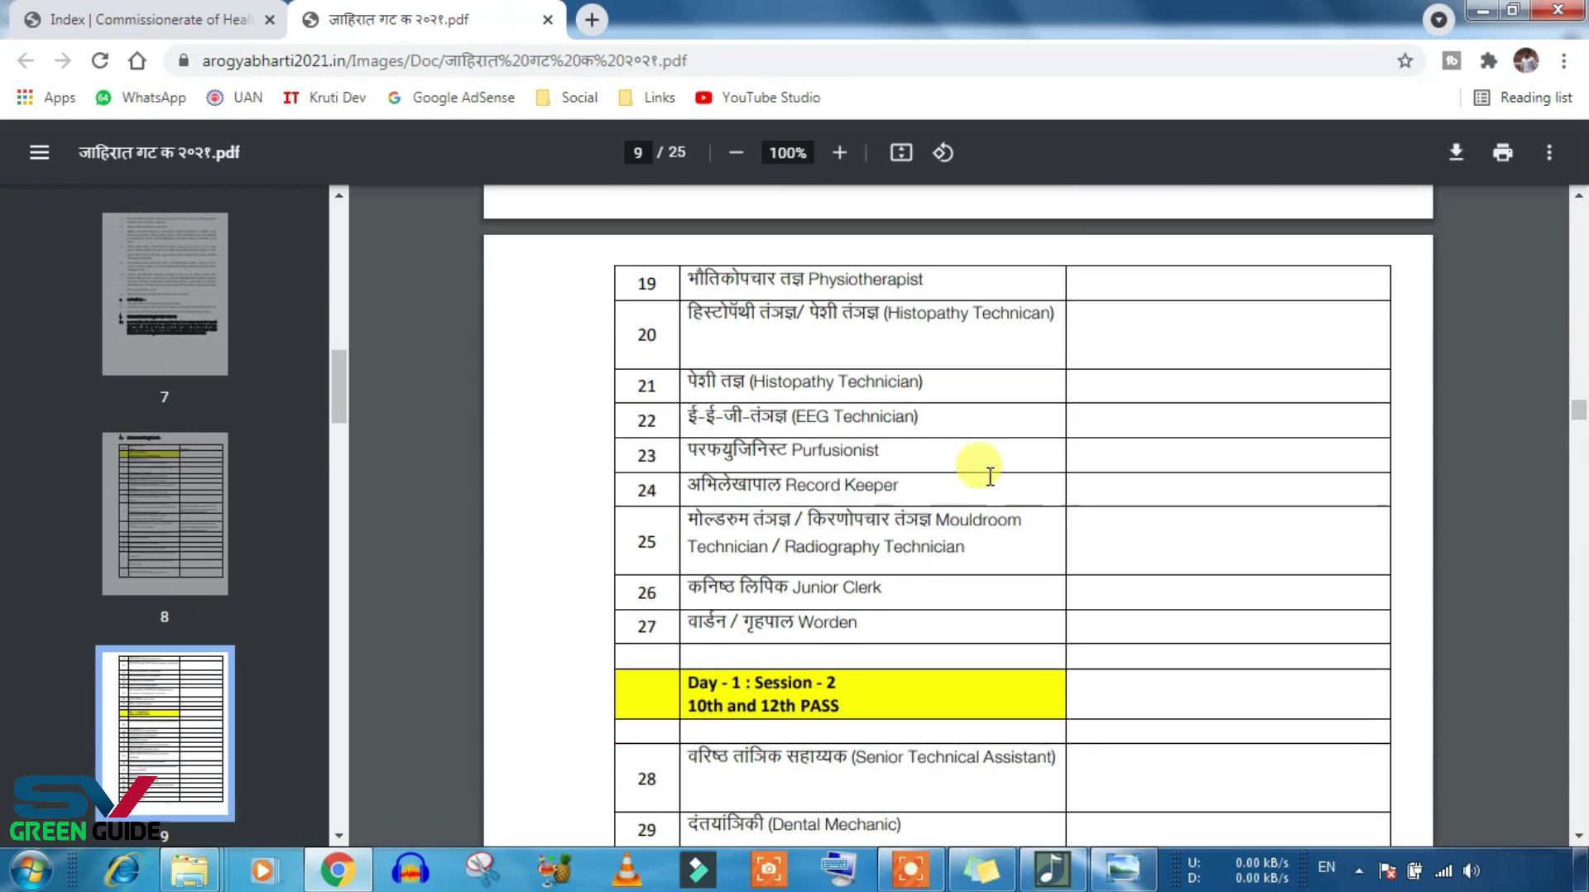
scroll(817, 594, down, 4)
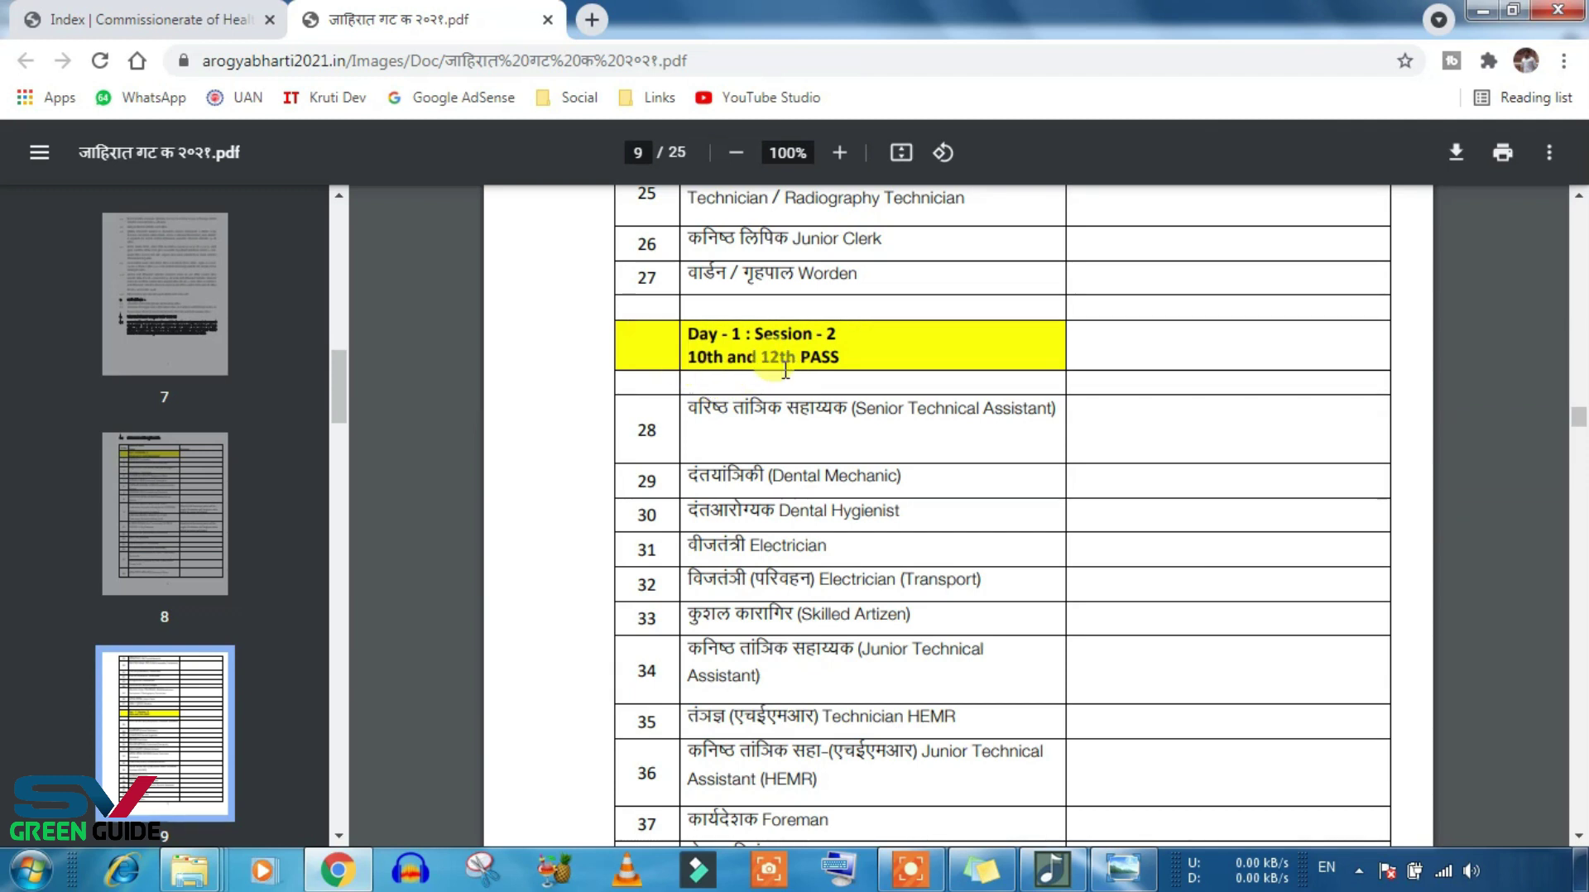
scroll(745, 406, down, 7)
scroll(809, 443, down, 7)
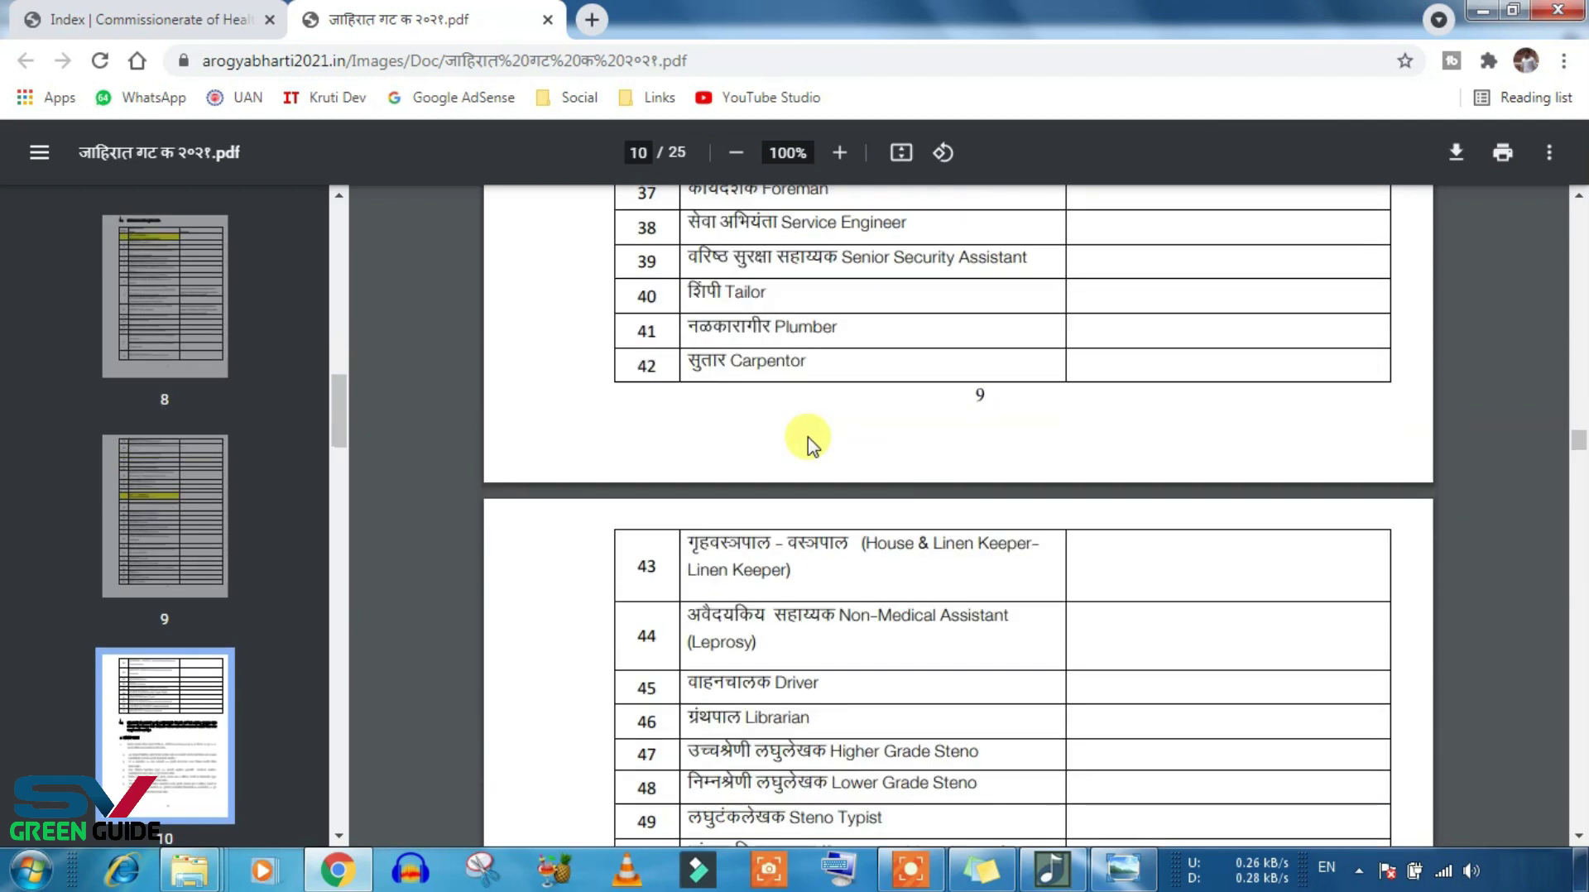
scroll(808, 451, up, 5)
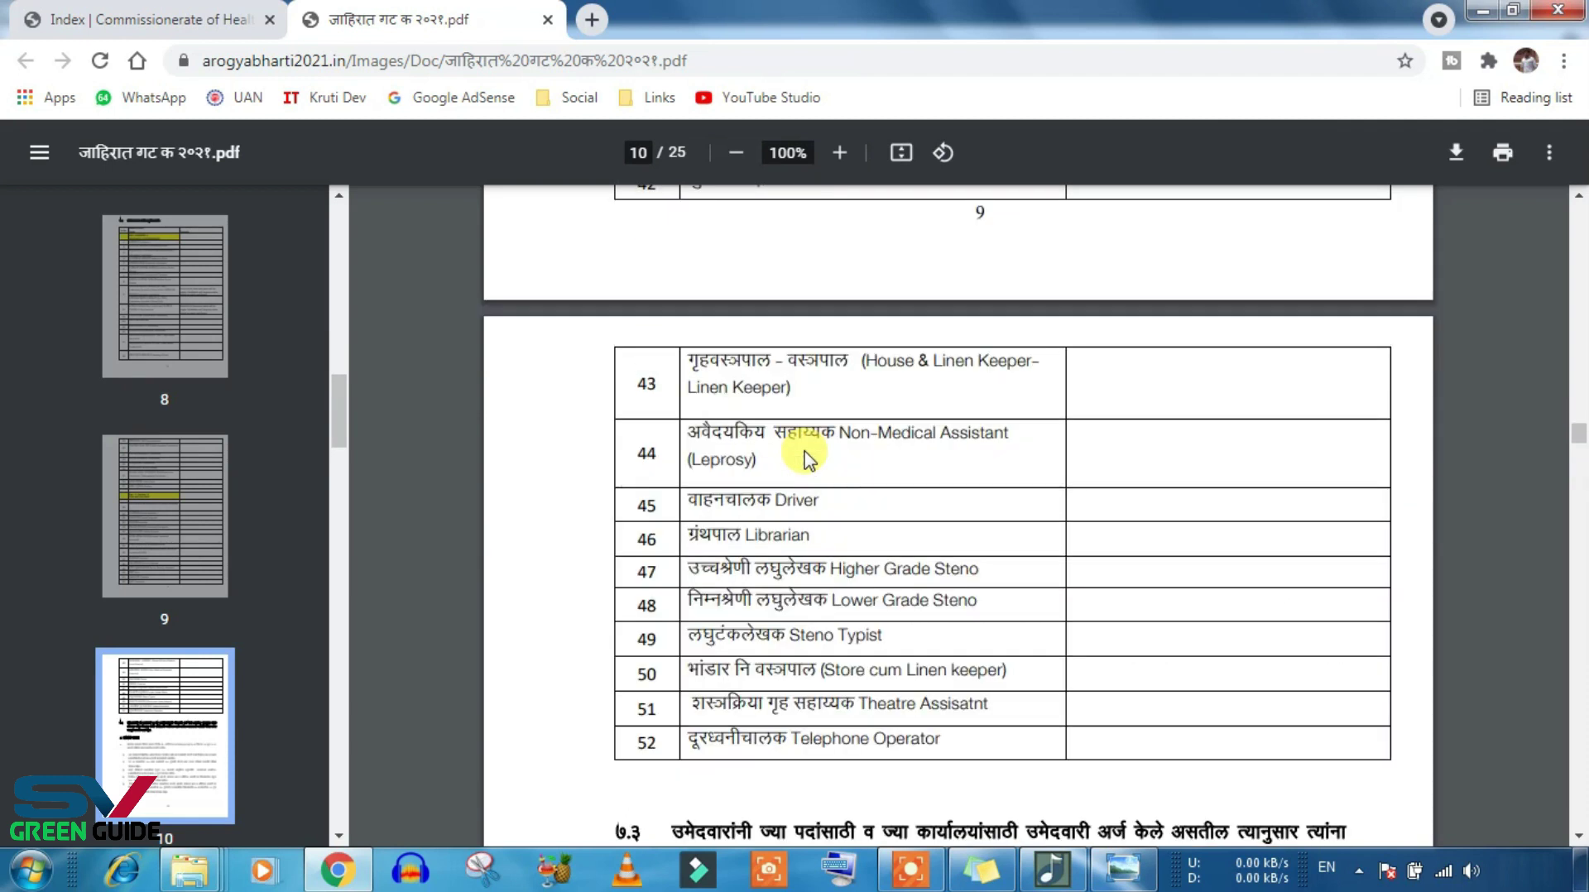
scroll(810, 459, up, 4)
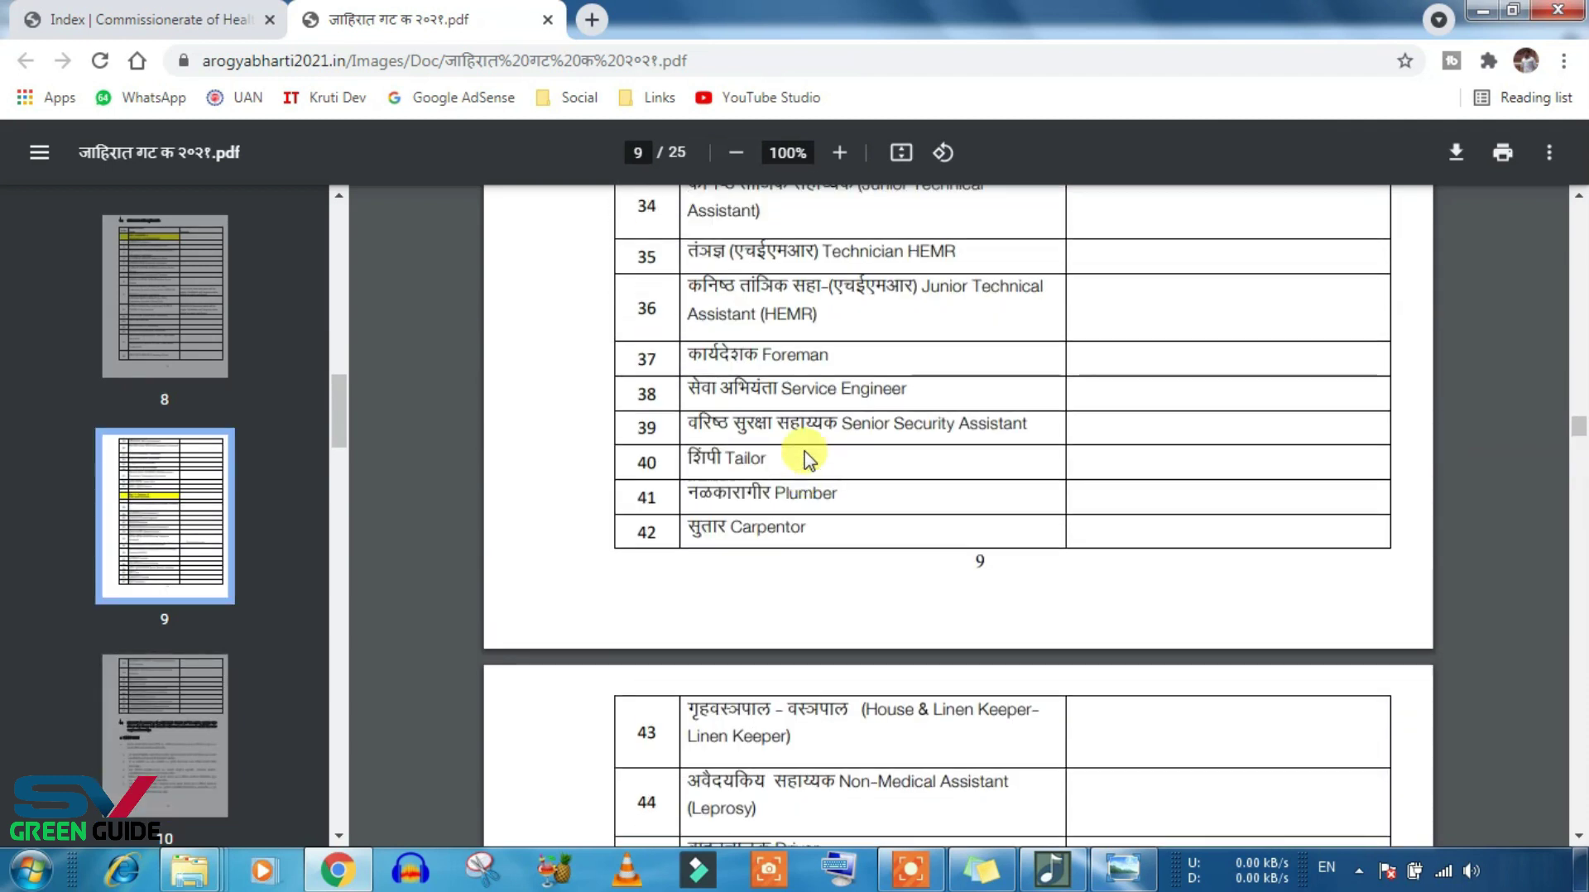
Step: Select only the वीजतंत्री Electrician post in the application, accept the multiple-post declaration, and submit and confirm the selection
click(187, 11)
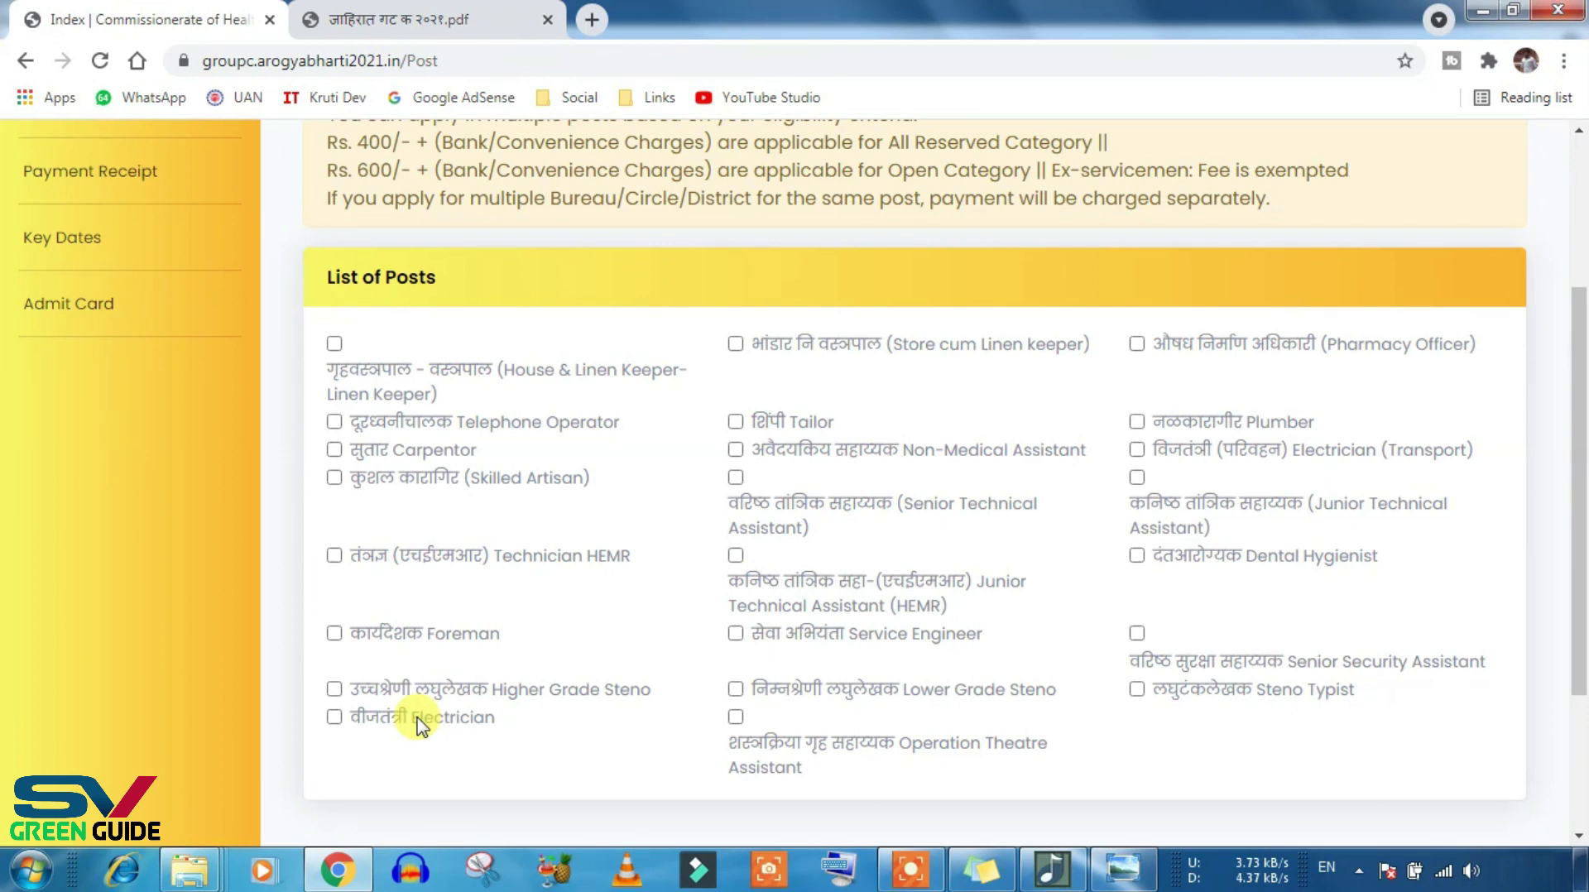
click(334, 717)
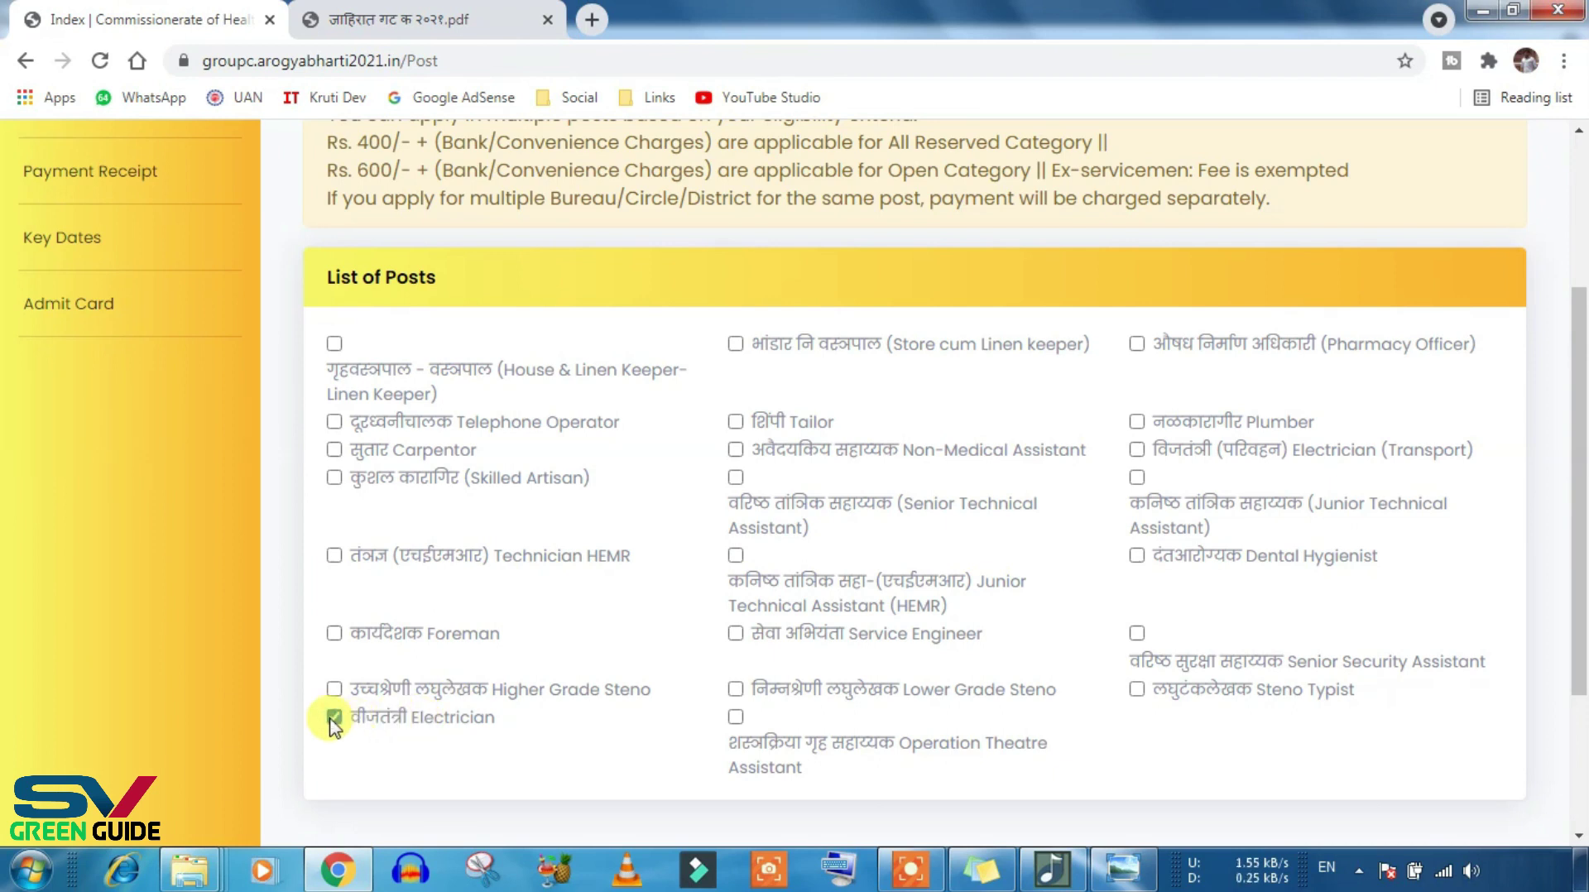
scroll(650, 653, down, 3)
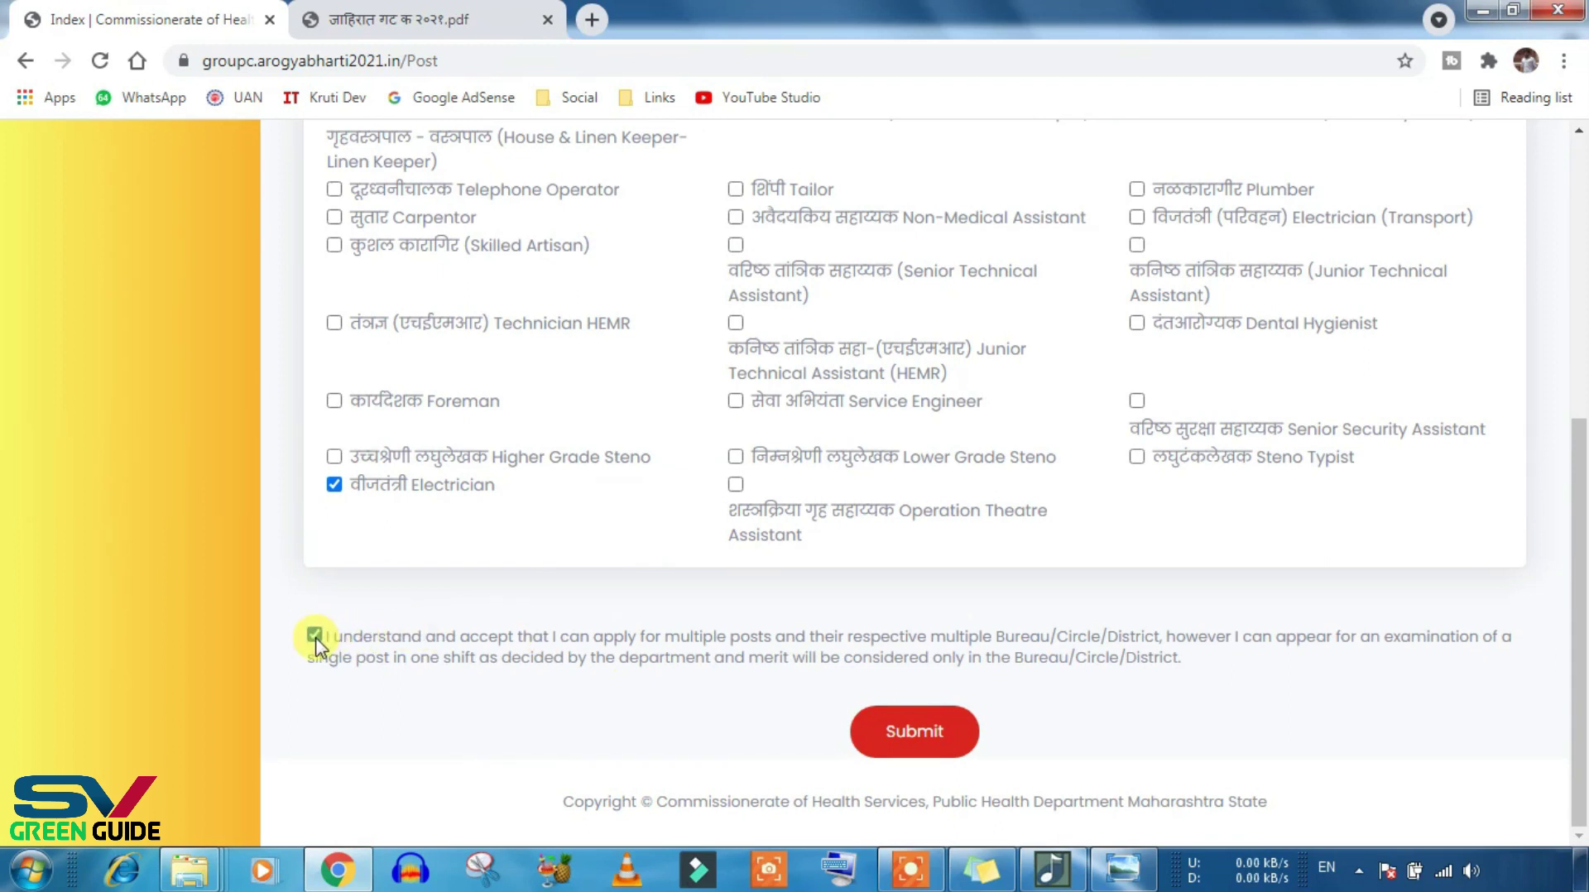
click(925, 749)
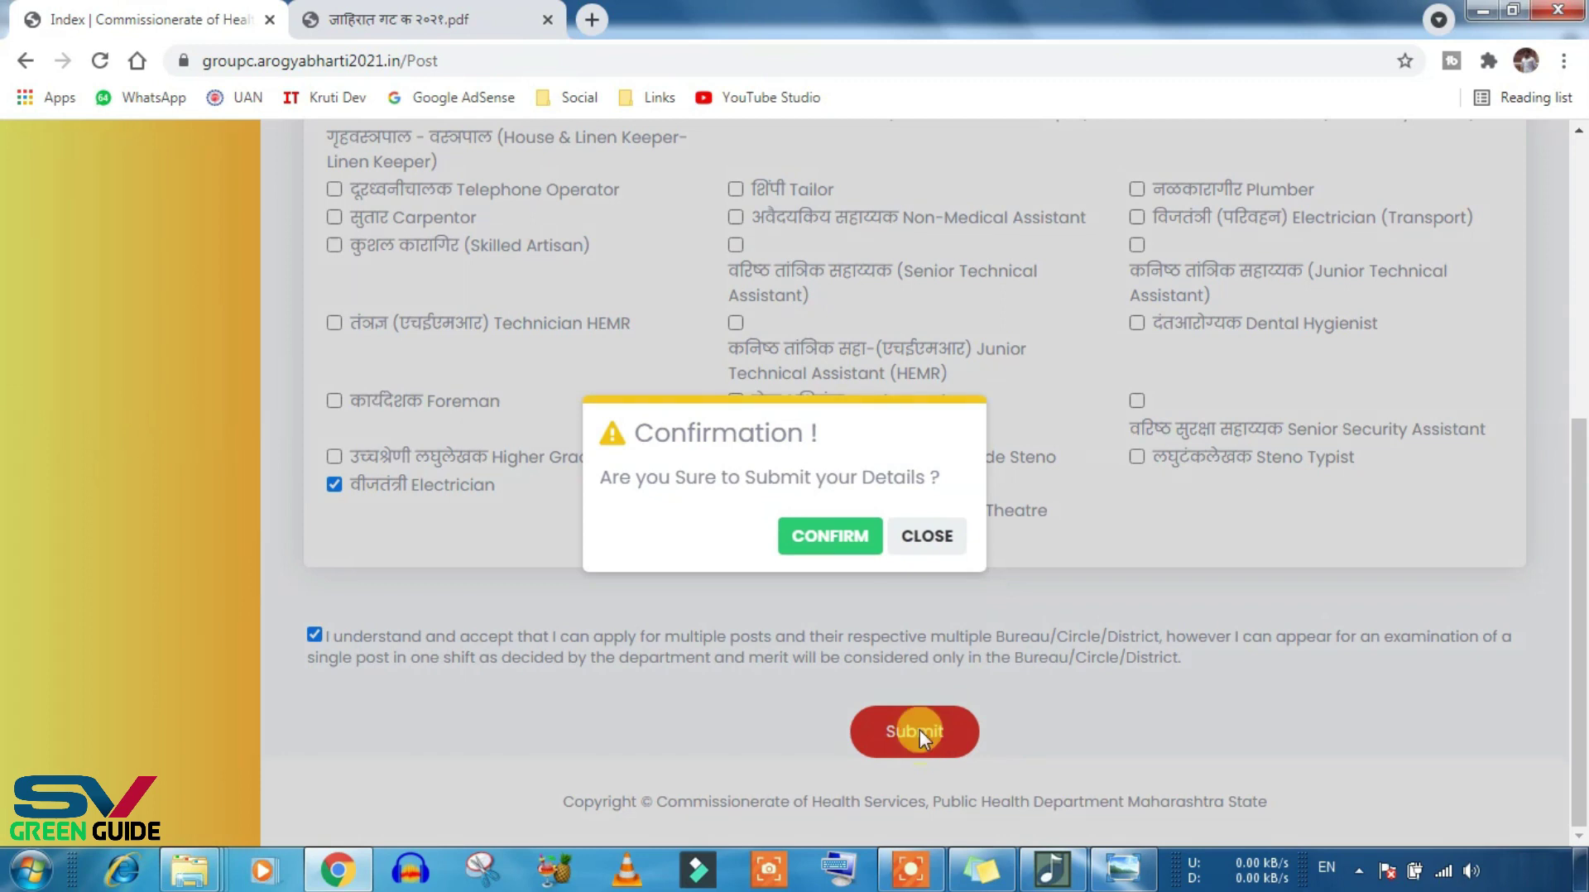
click(832, 544)
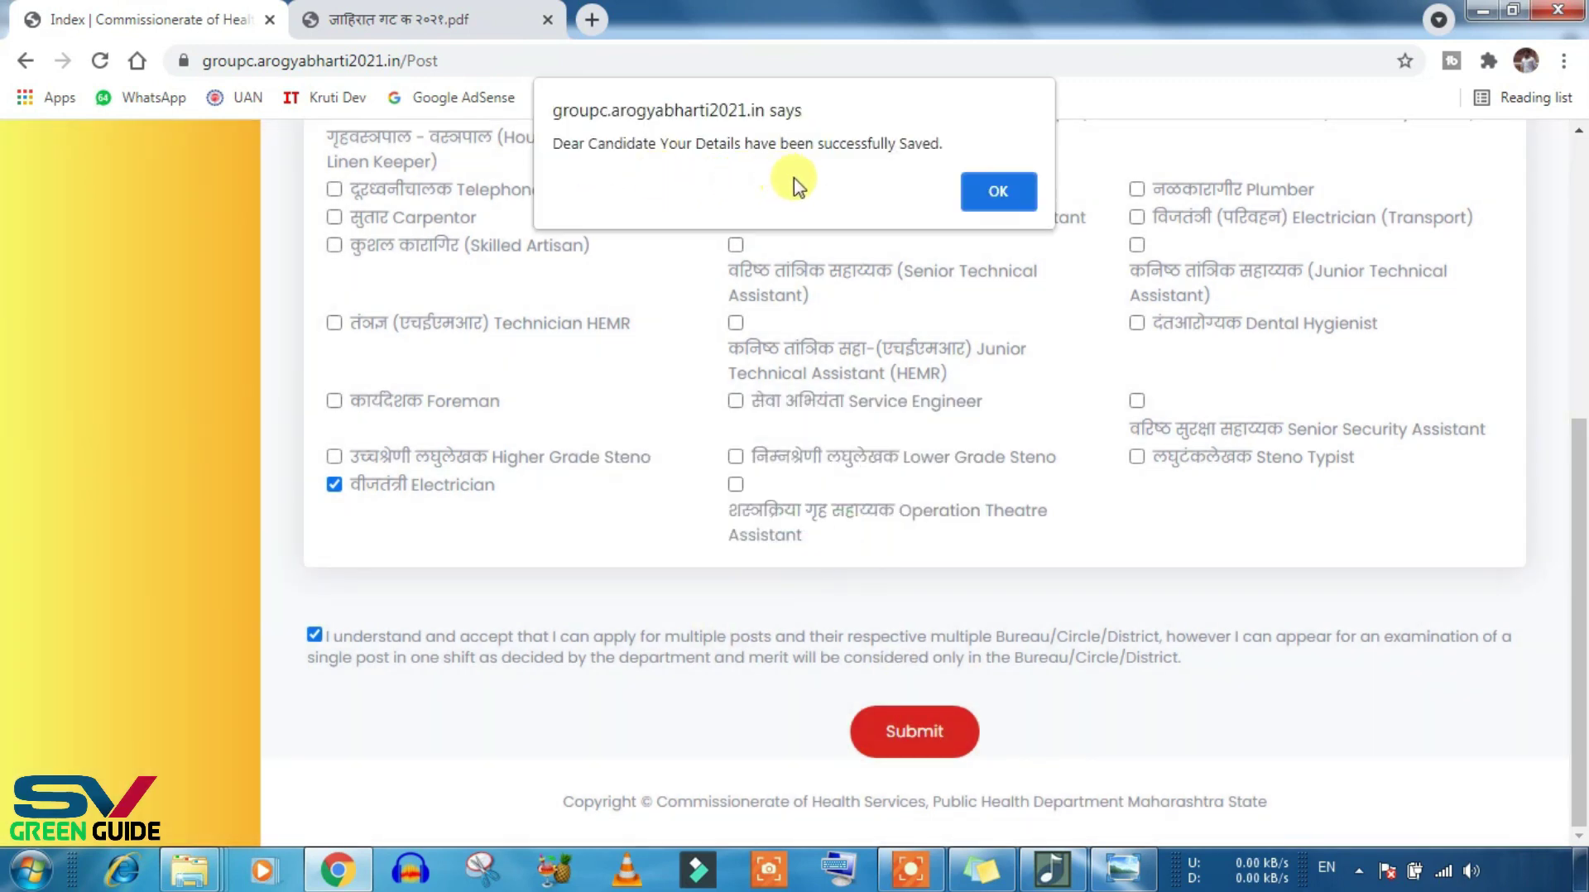
click(1008, 195)
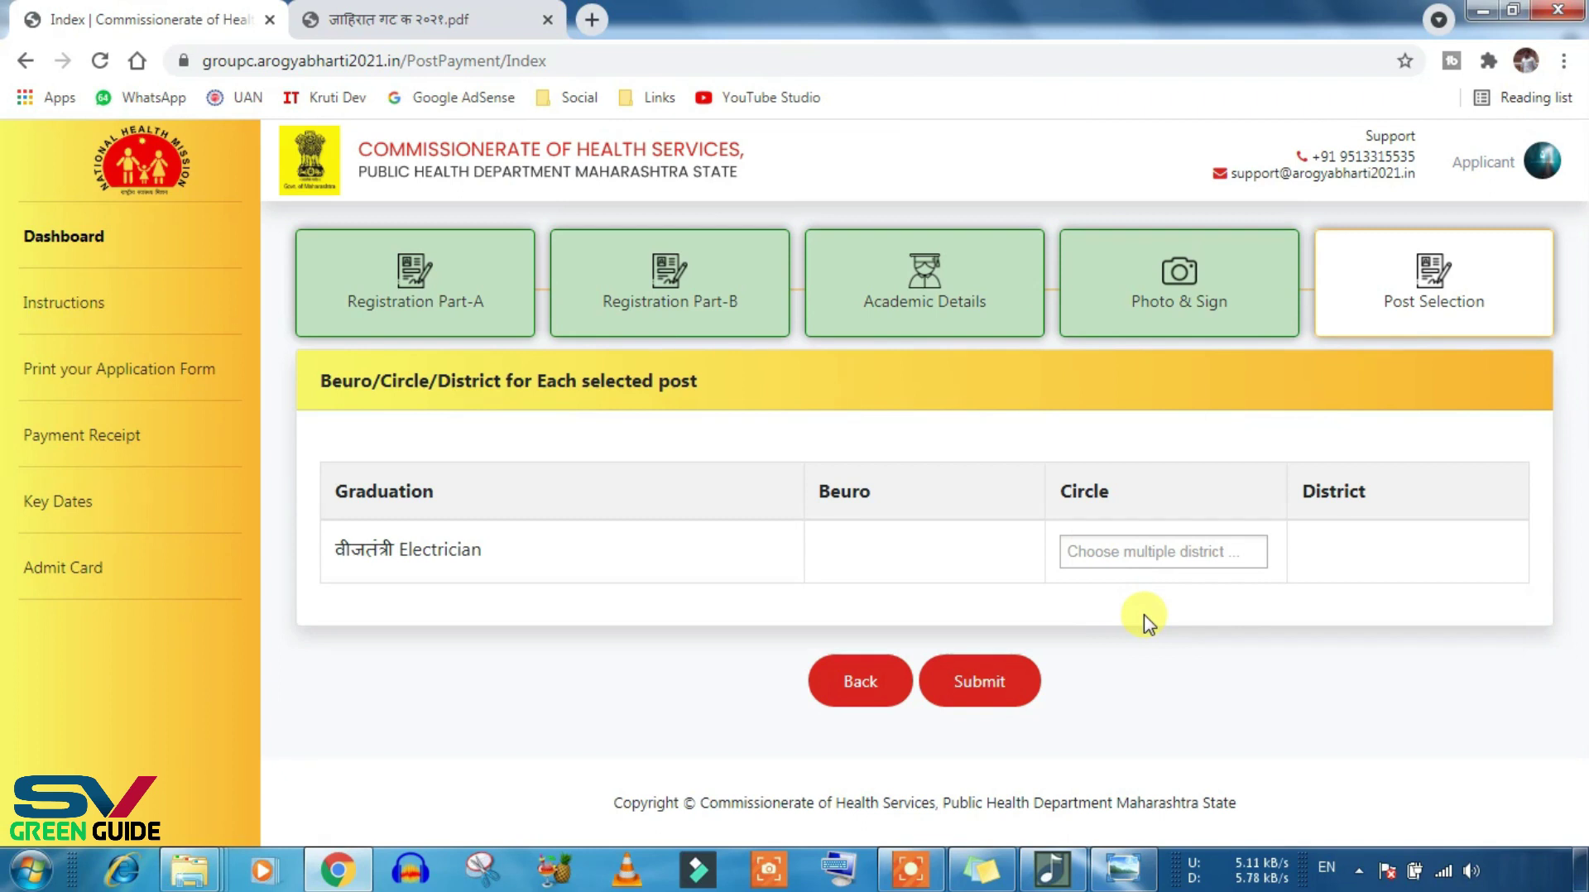
Step: Choose Aurangabad as the circle for the Electrician post, and submit and confirm the details
drag(319, 382, 840, 402)
click(840, 401)
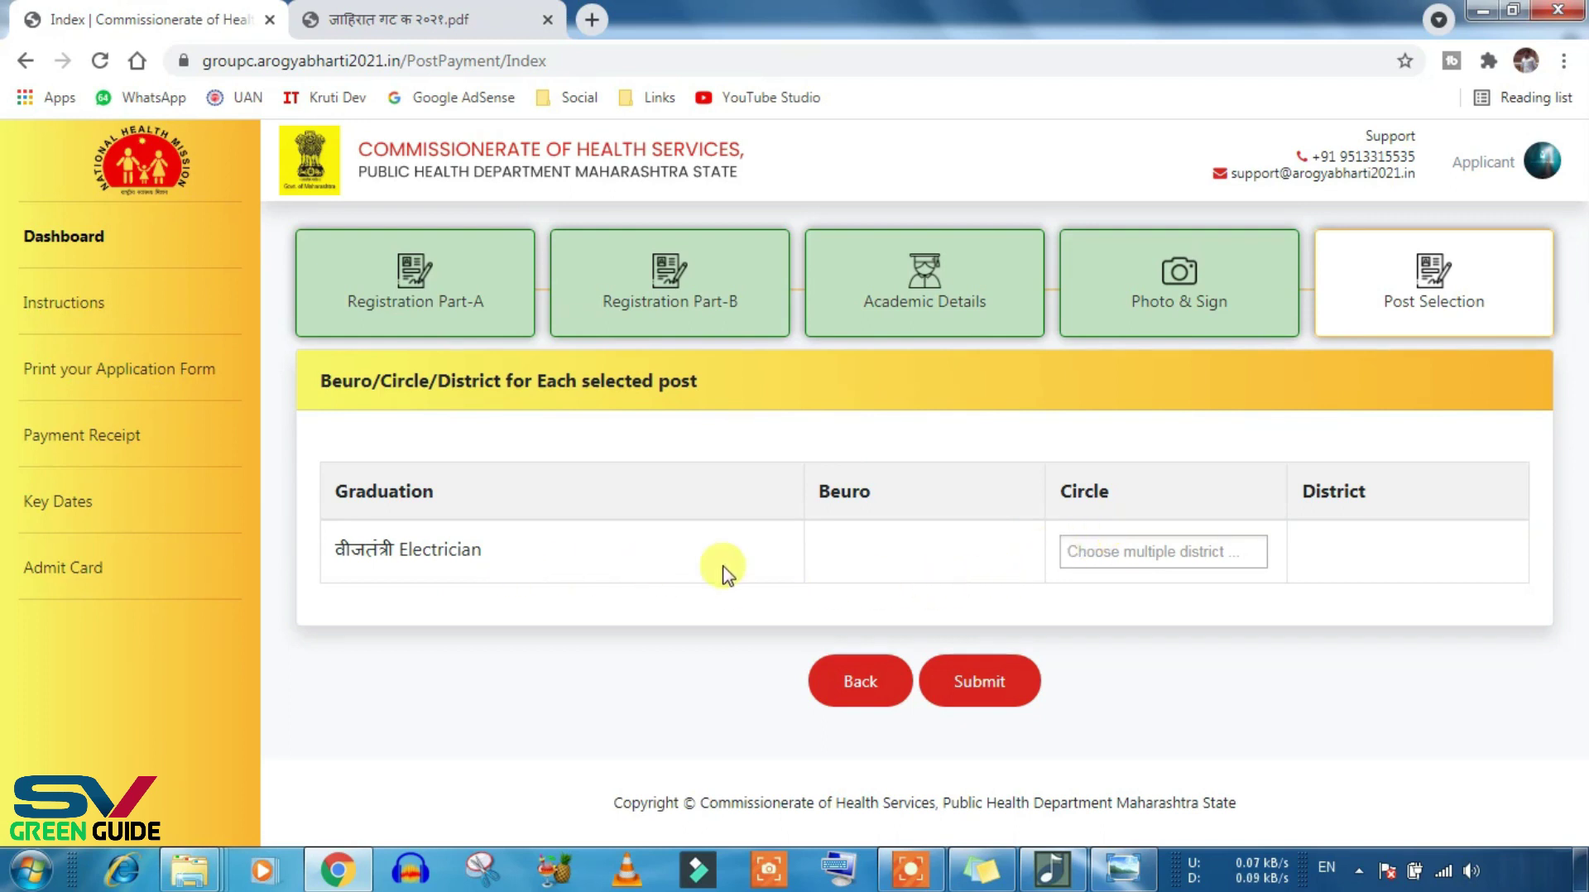
drag(337, 550, 507, 569)
click(507, 569)
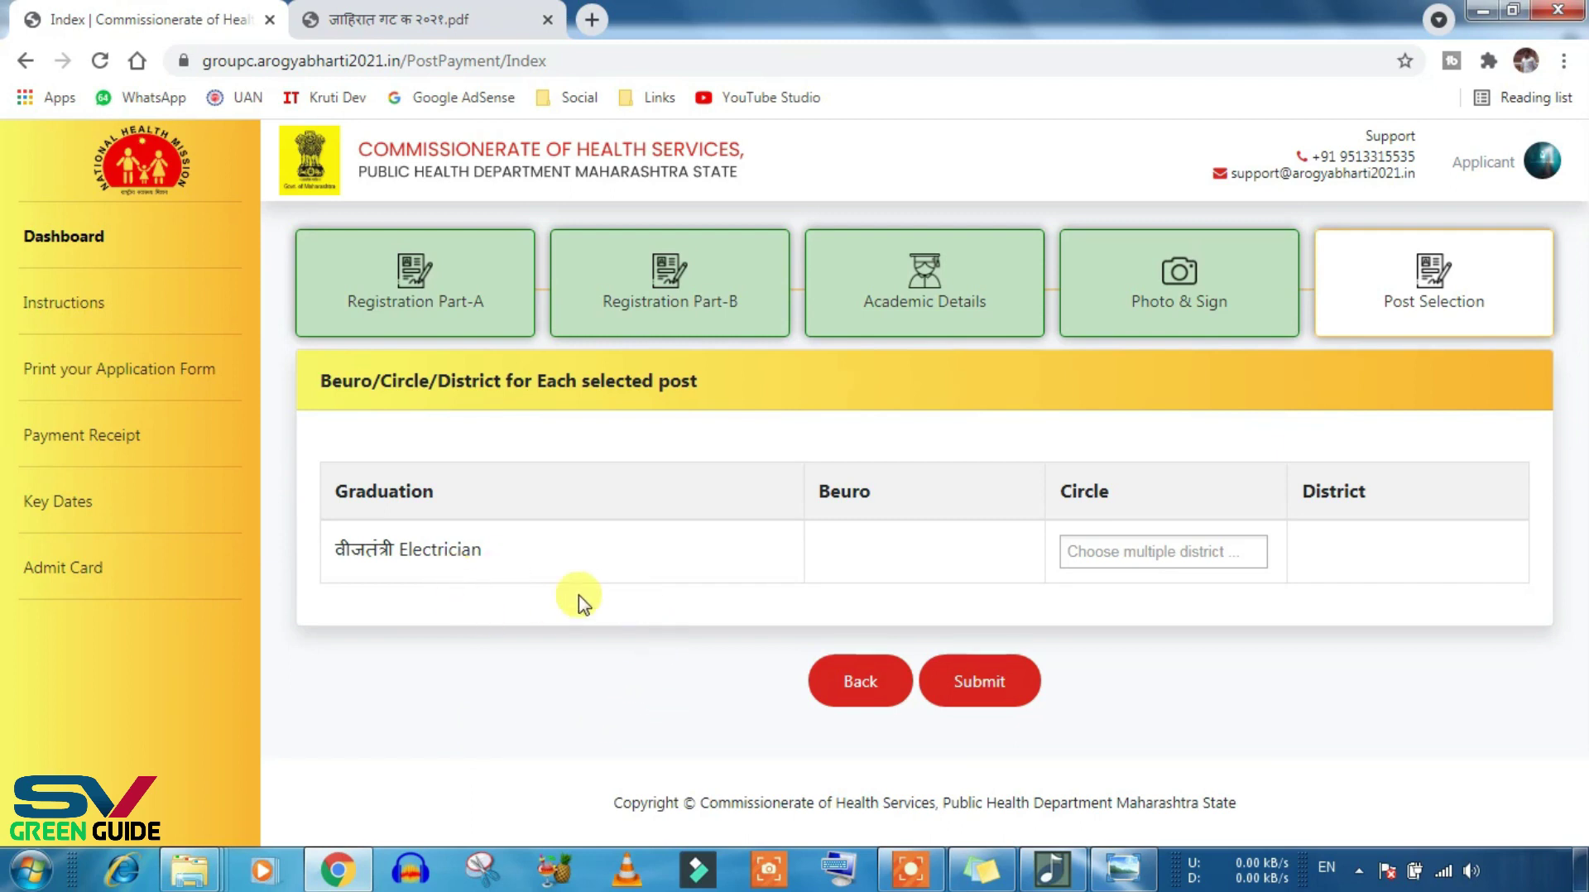
click(1138, 550)
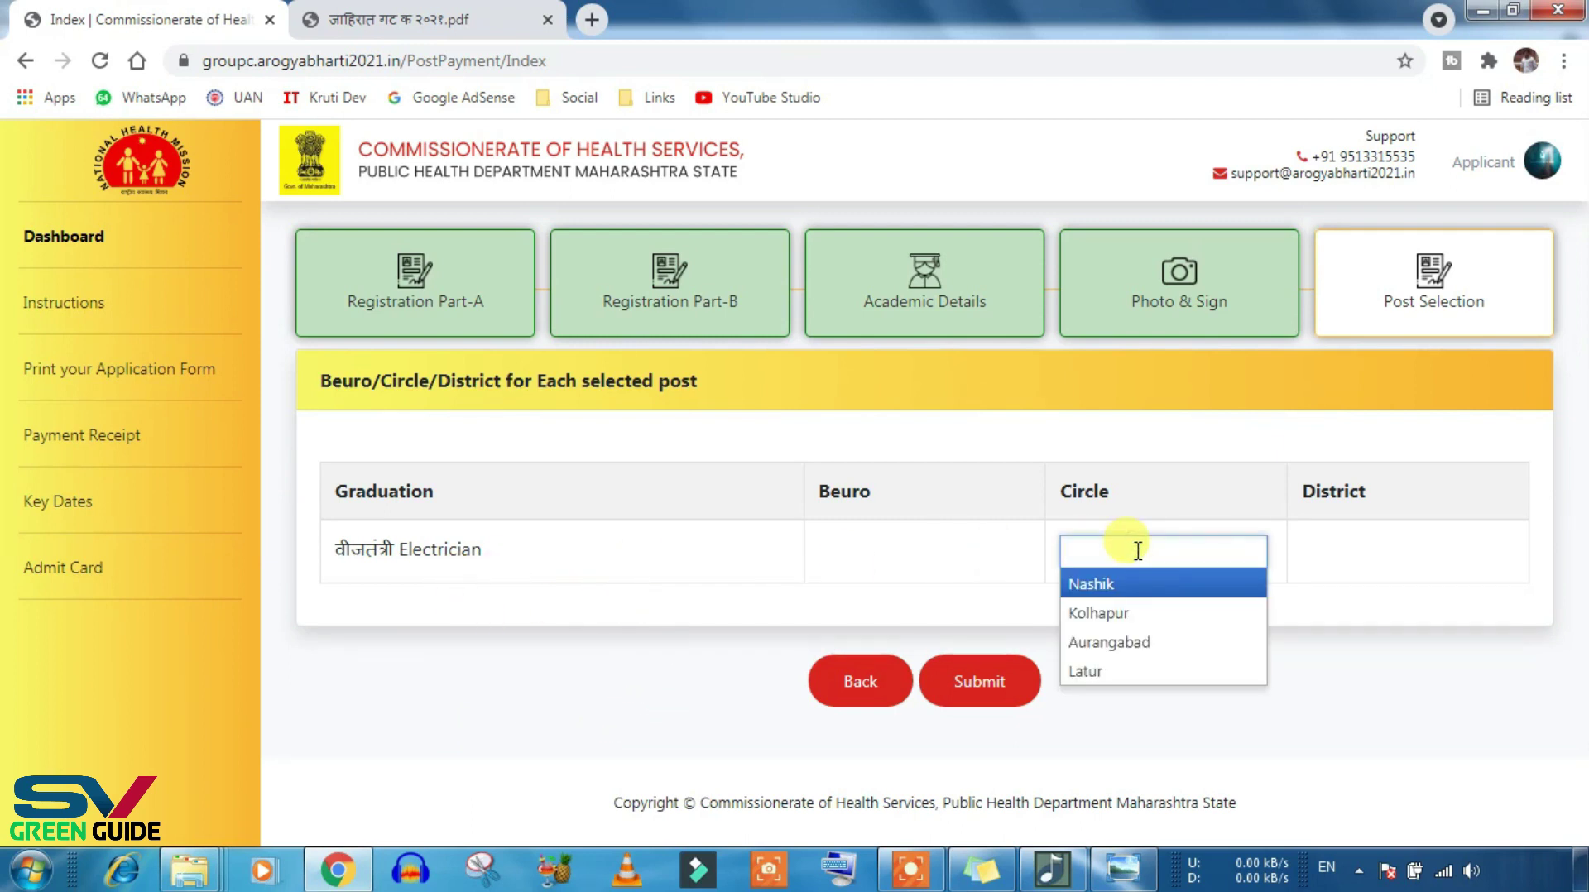
click(1154, 644)
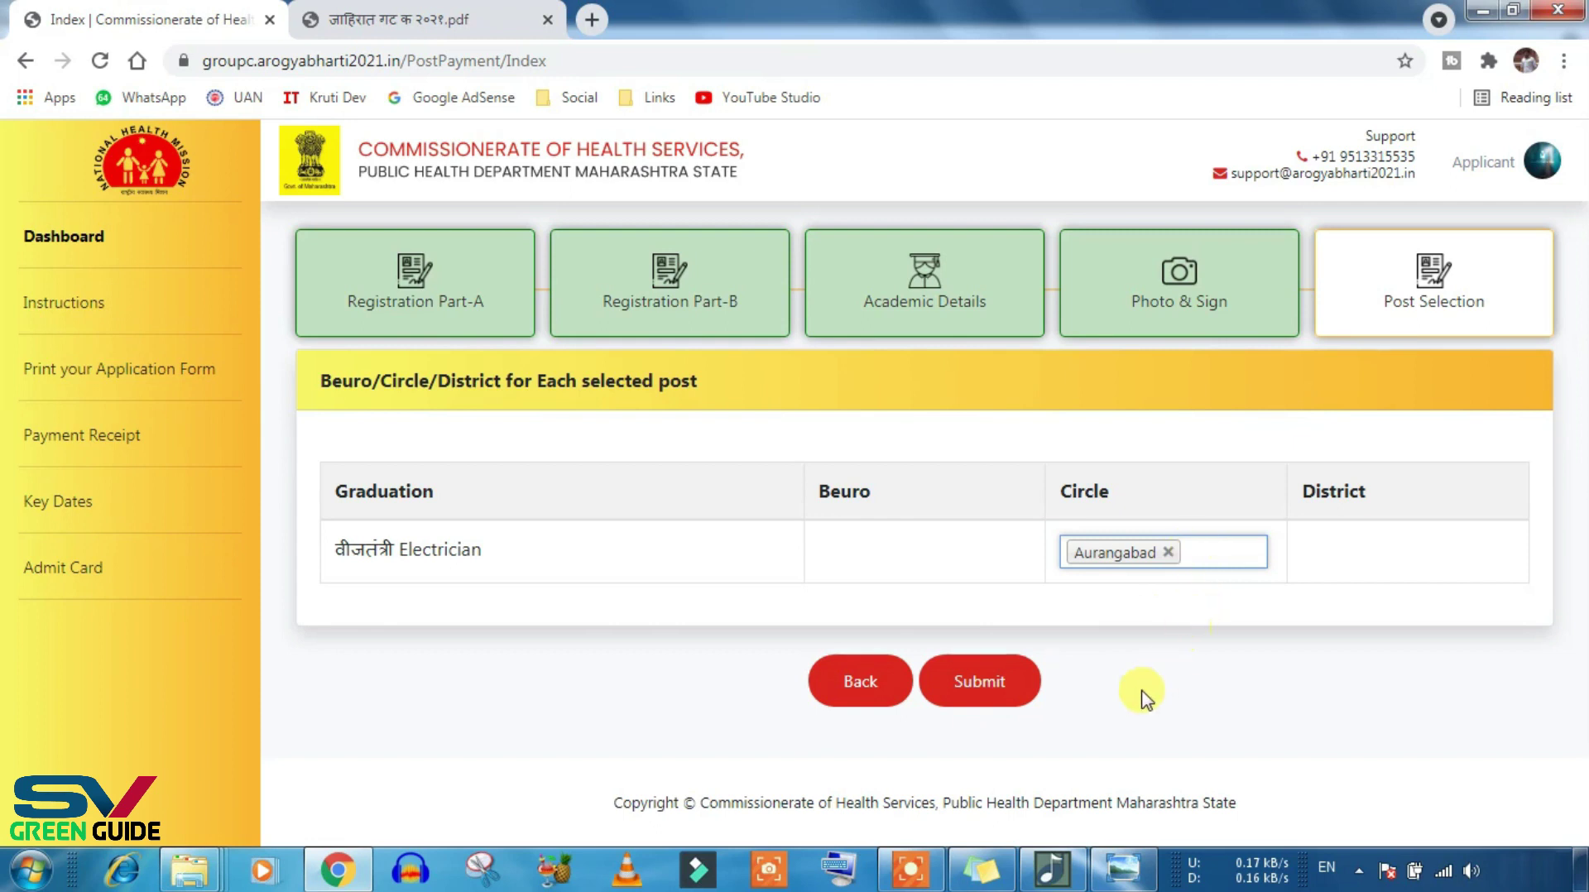
click(1005, 697)
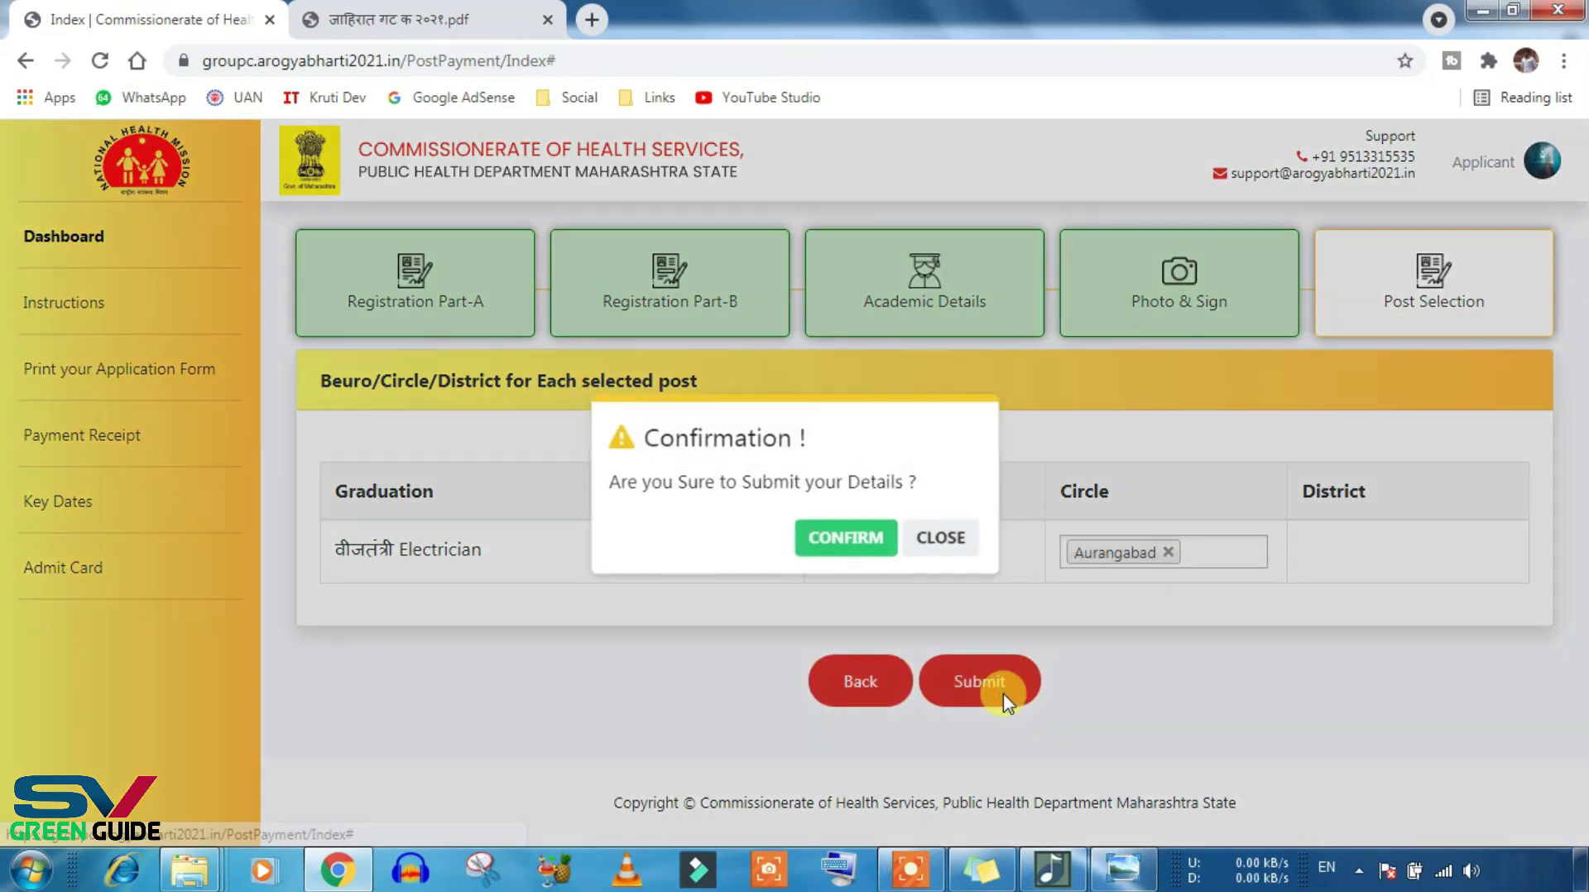
click(847, 546)
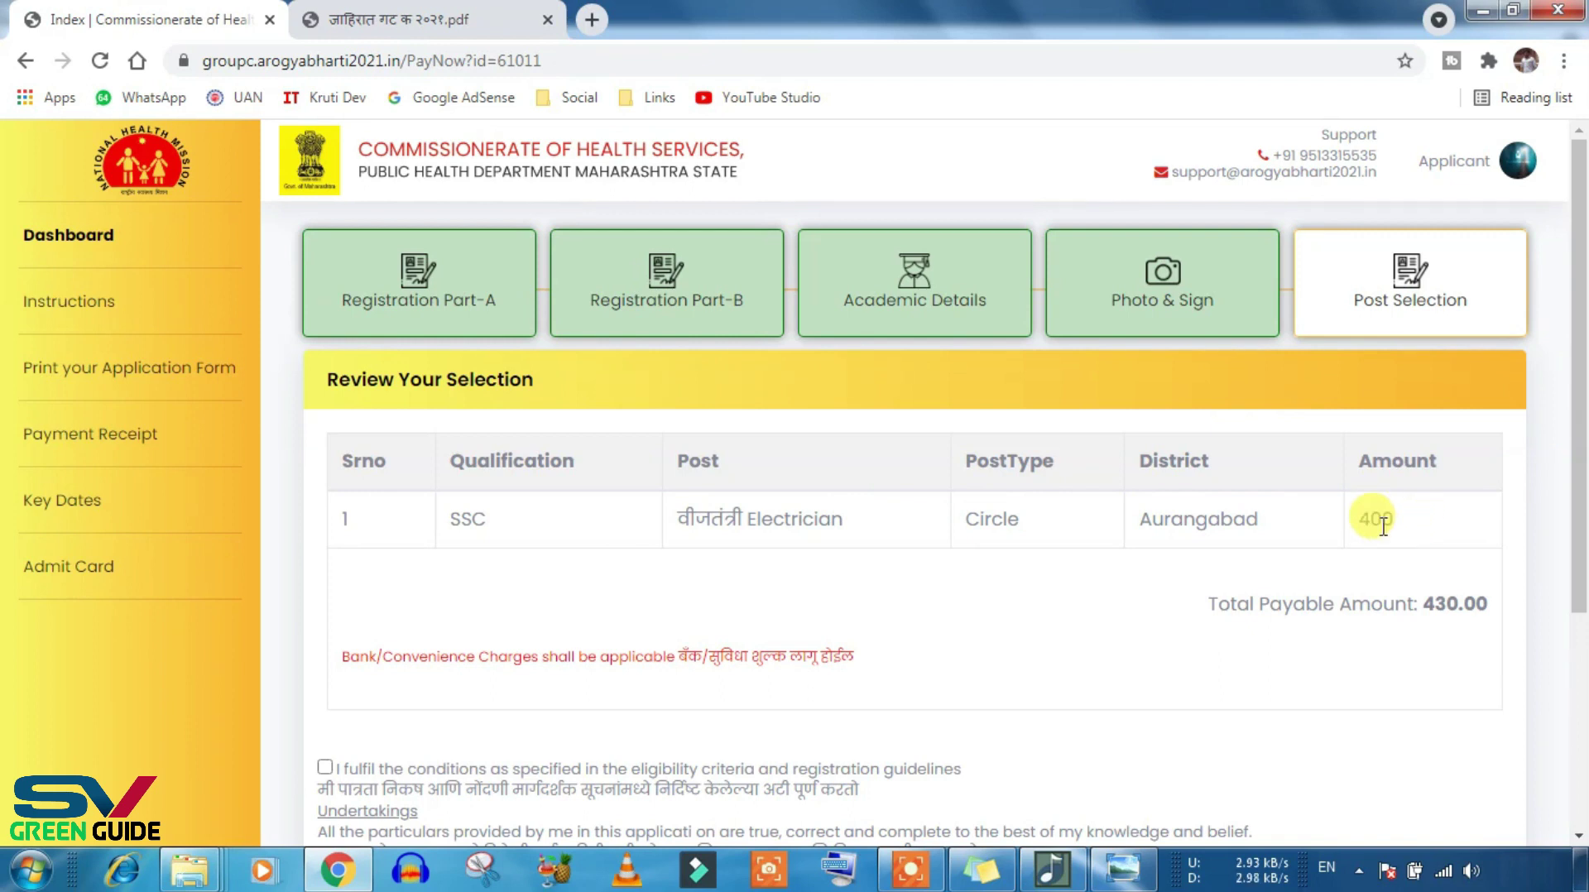
Step: Check the fee amount in the selection review, accept the eligibility conditions and undertakings, and confirm paying Rs. 430.00
drag(1383, 526, 1421, 539)
click(1373, 519)
drag(1352, 524, 1423, 524)
click(1422, 526)
scroll(1434, 653, down, 1)
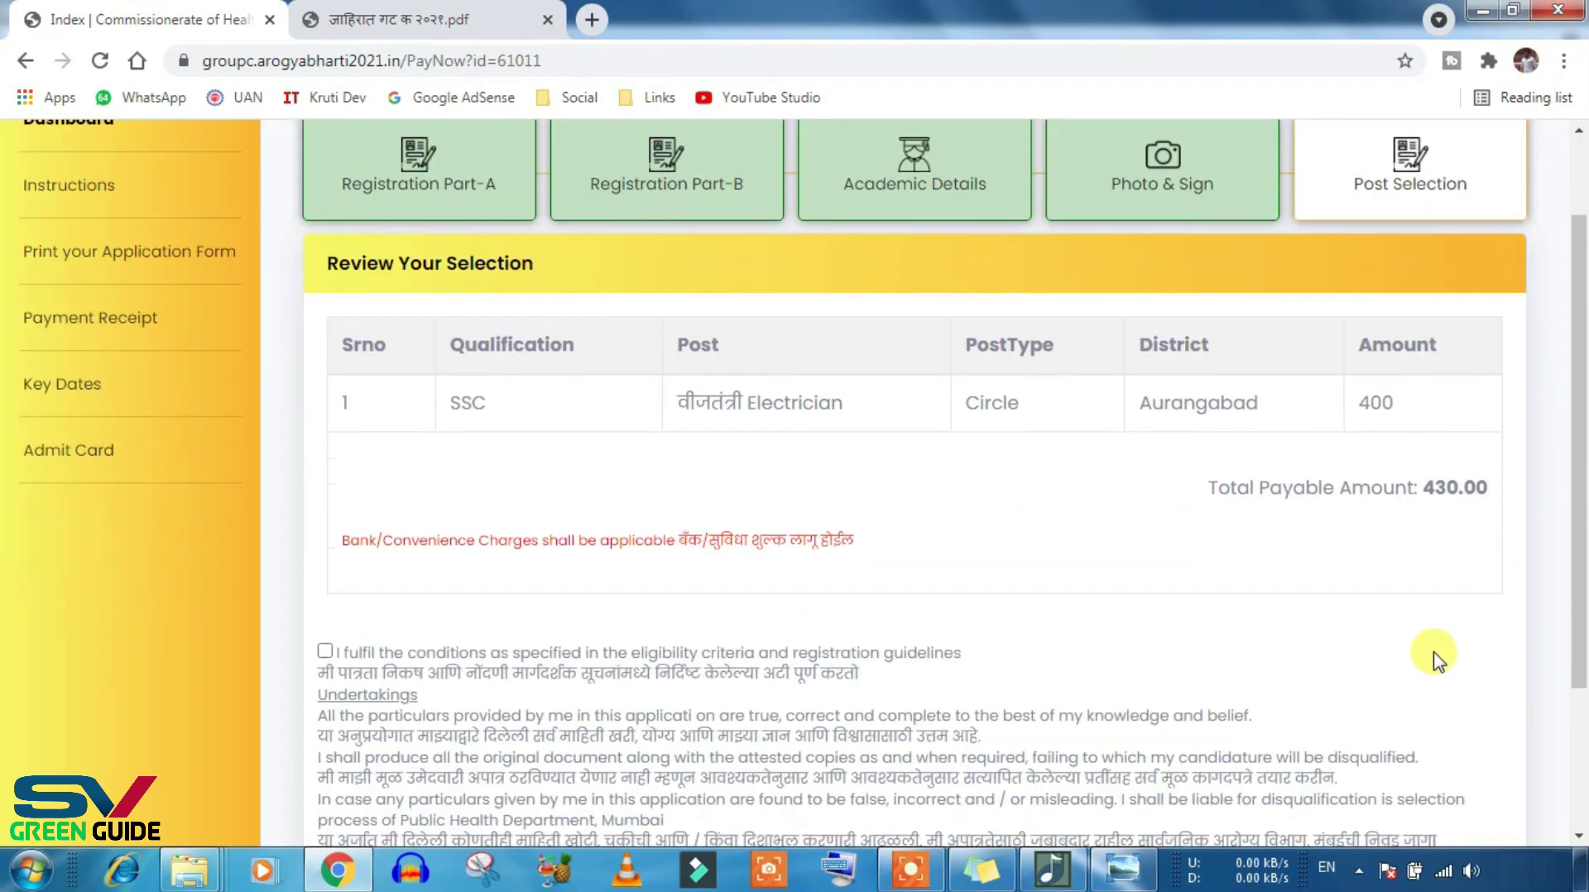
scroll(1399, 617, down, 2)
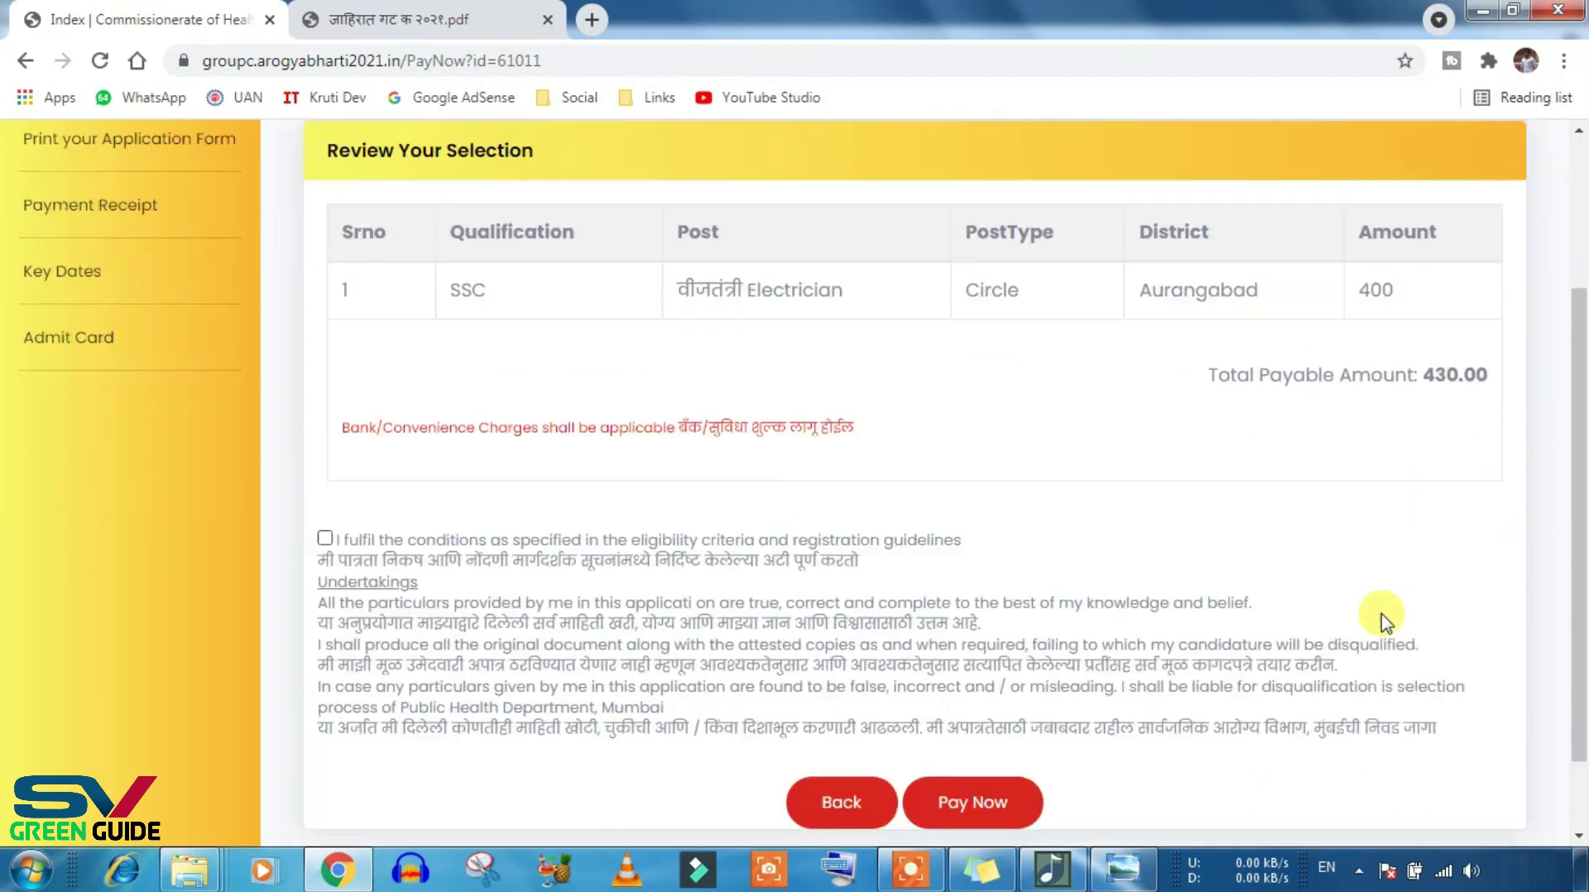
click(326, 439)
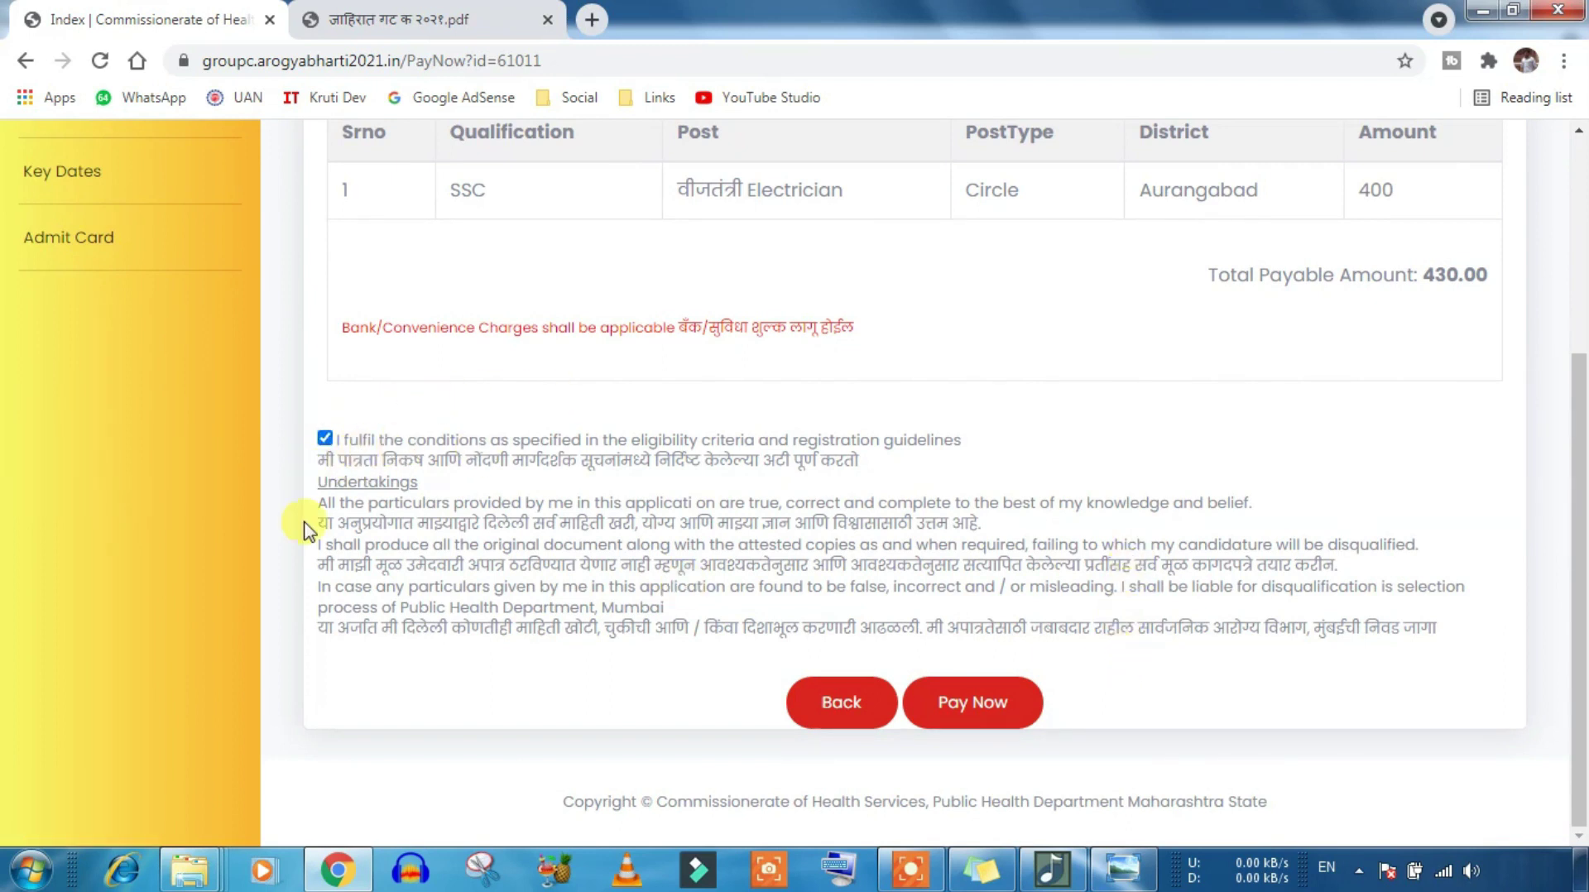
click(979, 713)
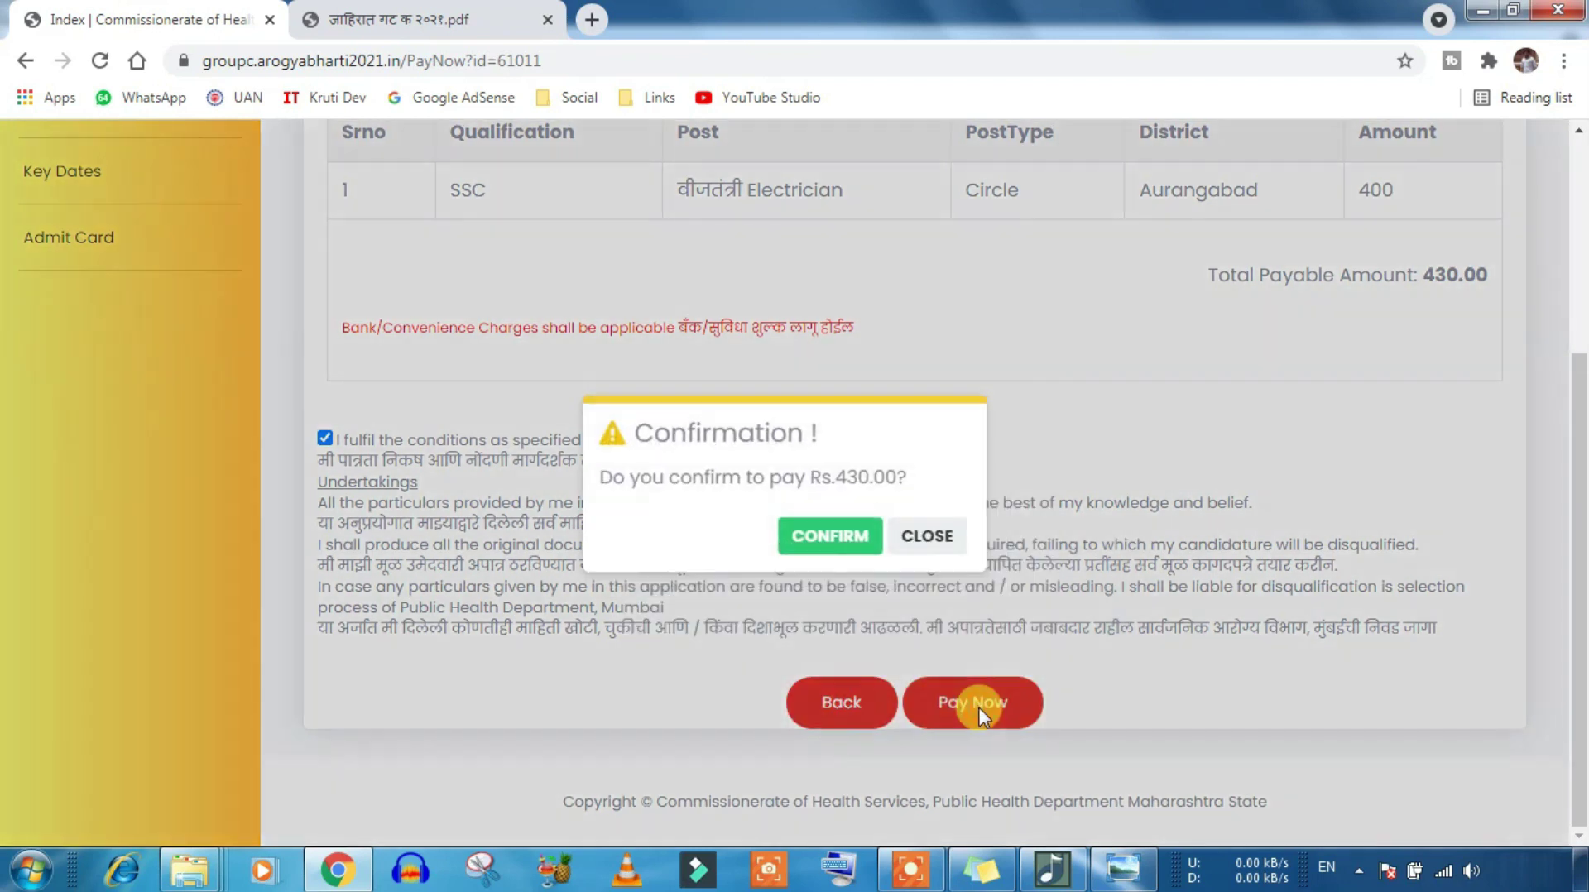
click(830, 542)
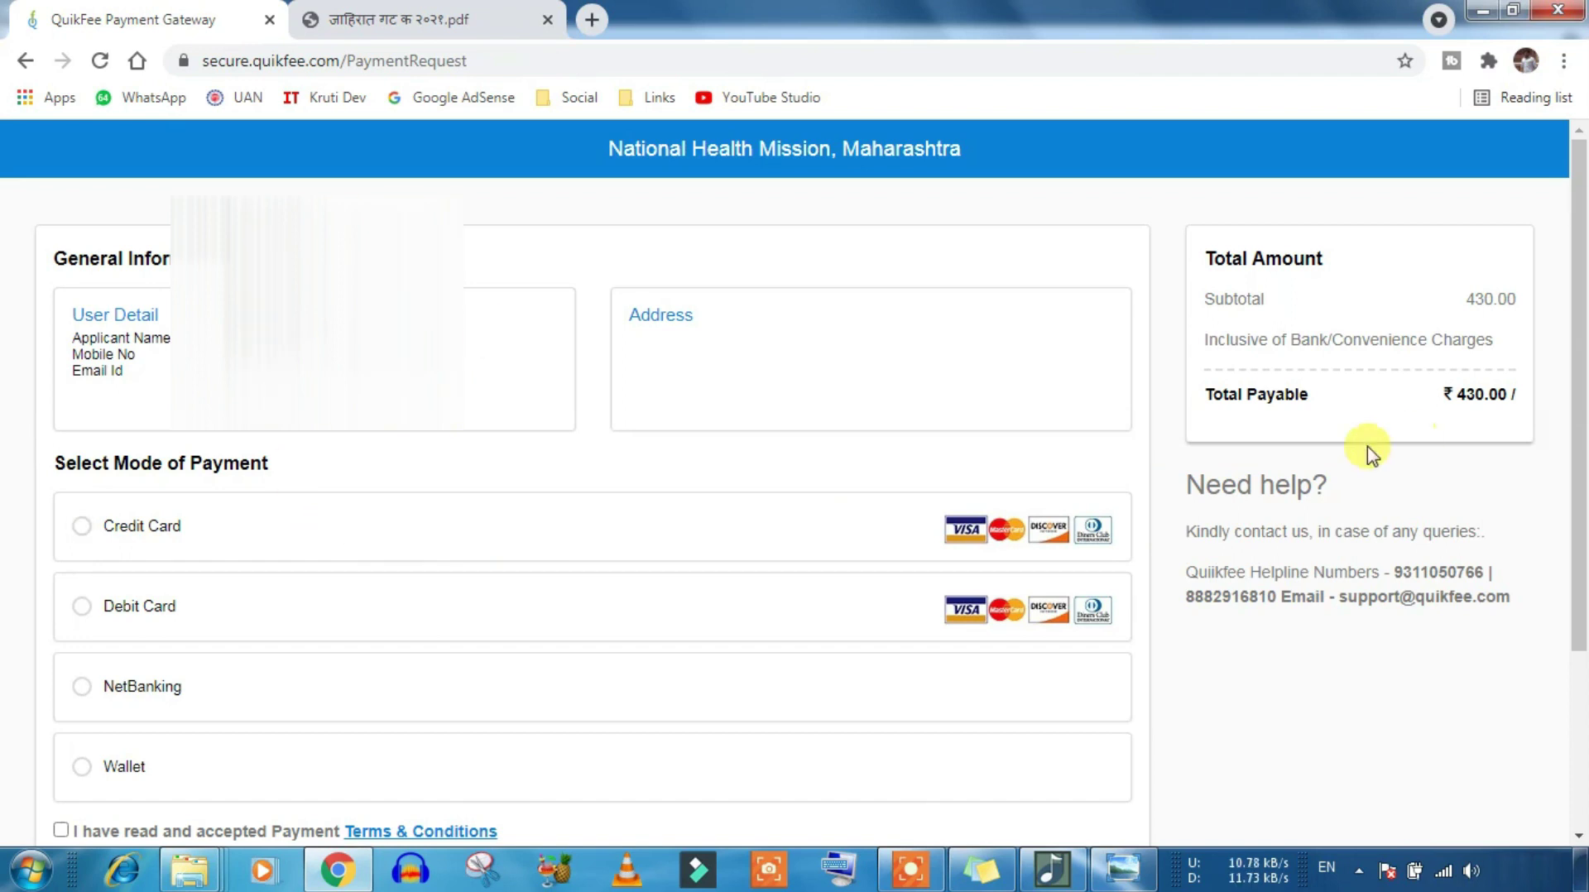
Step: Choose Wallet as the payment mode, accept the payment terms and conditions, and proceed with the transaction
scroll(1370, 422, down, 2)
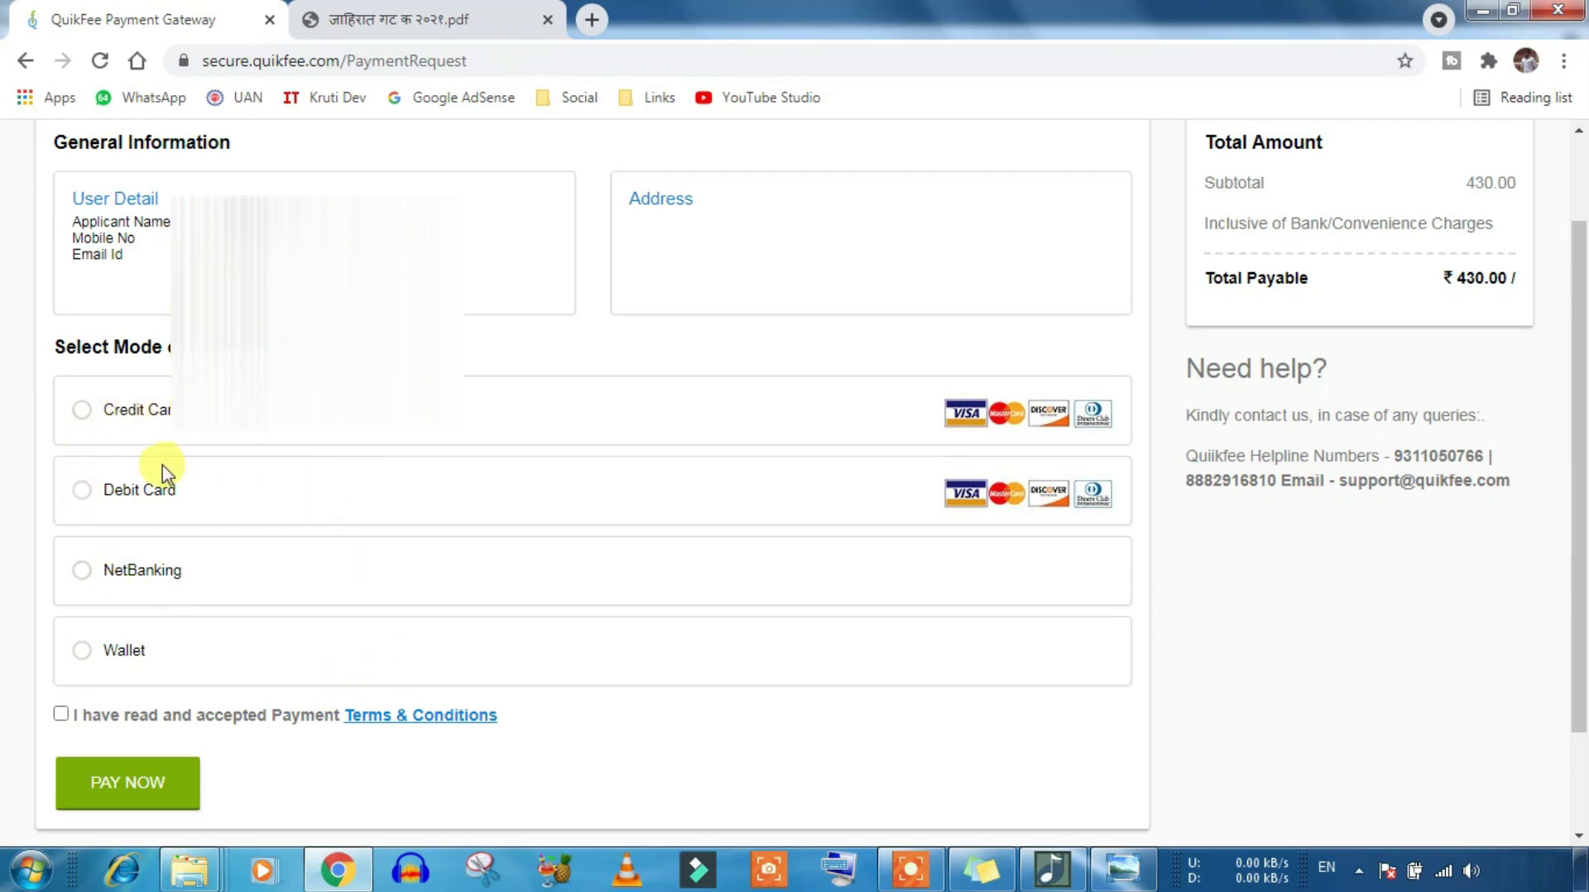
click(80, 652)
click(61, 717)
click(134, 785)
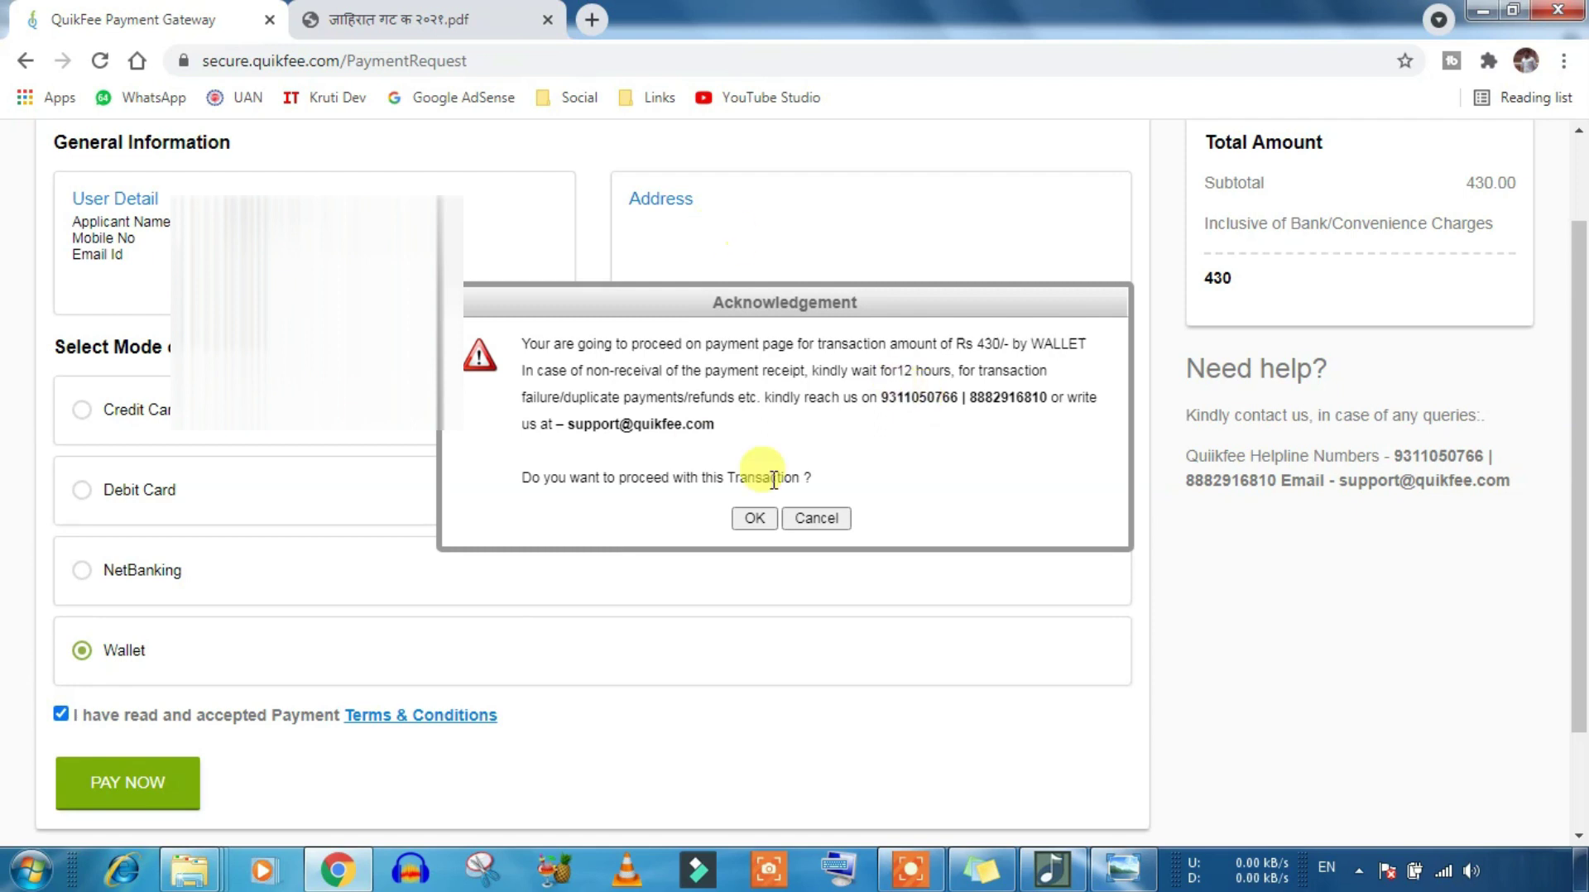
click(754, 518)
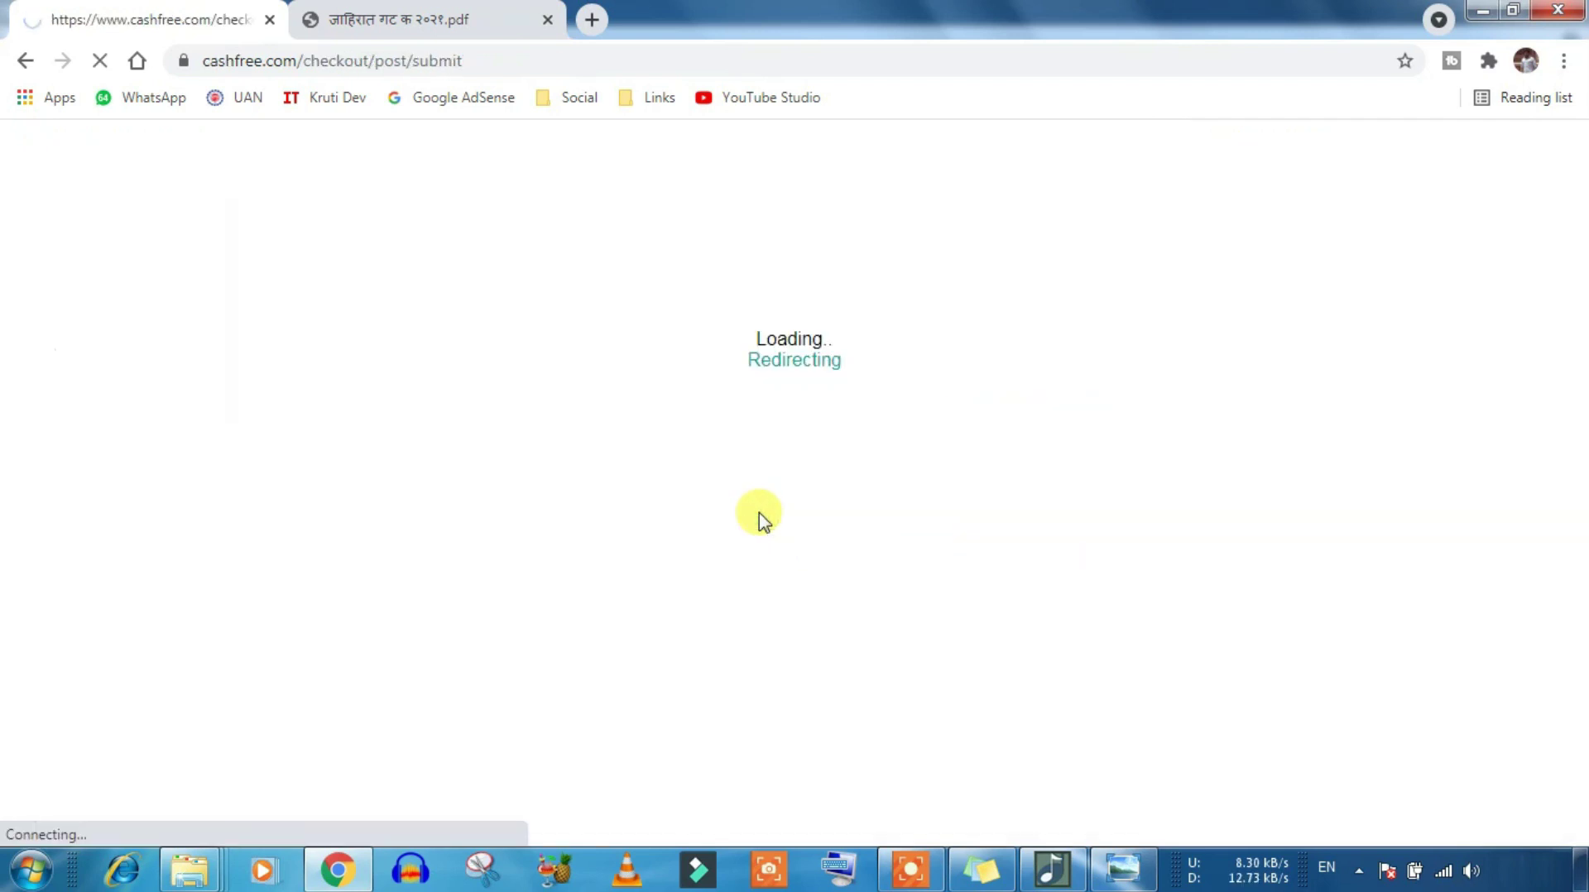